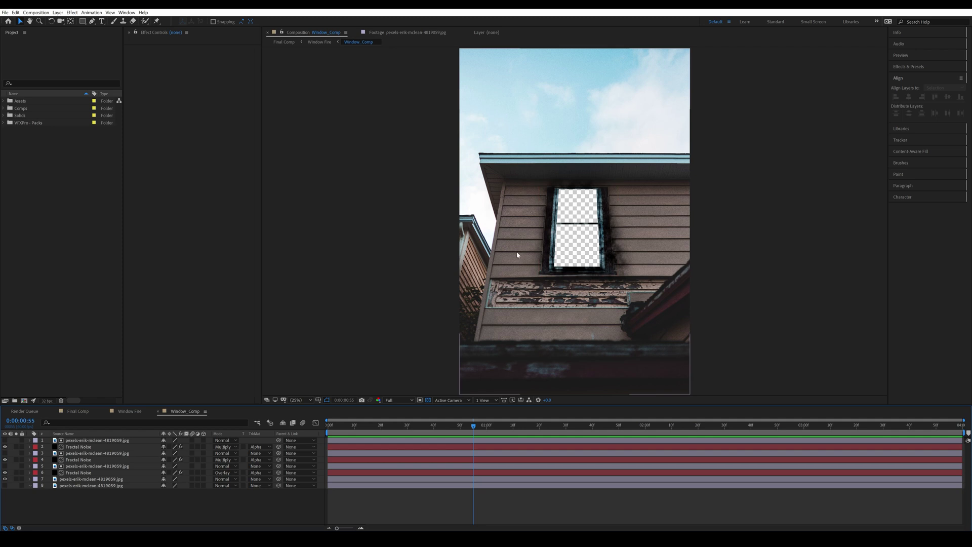
Step: Open Final Comp and inspect its Smoke_08_4K, Grade and Cam Movement layers
{"action": "scroll", "coordinate": [562, 185], "scroll_direction": "up", "scroll_amount": 2}
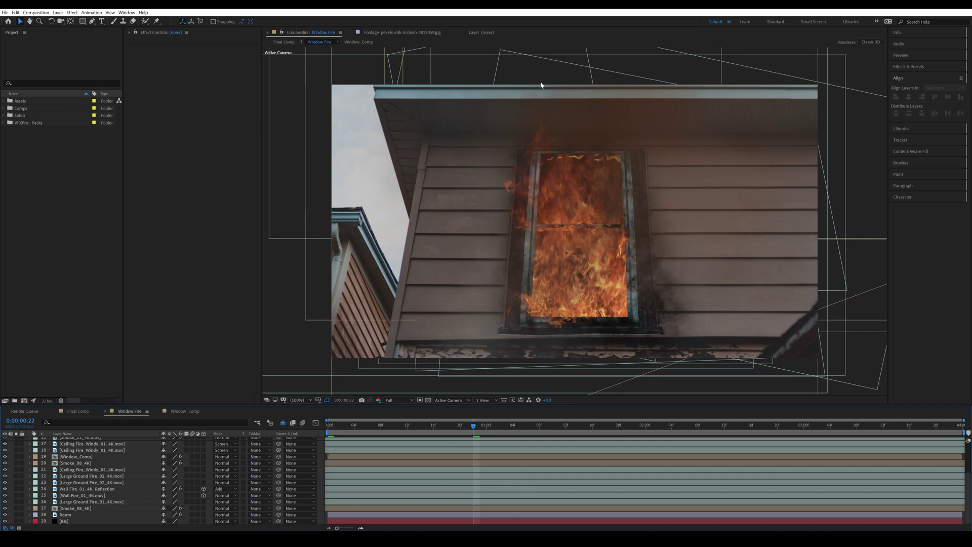
{"action": "left_click", "coordinate": [77, 411]}
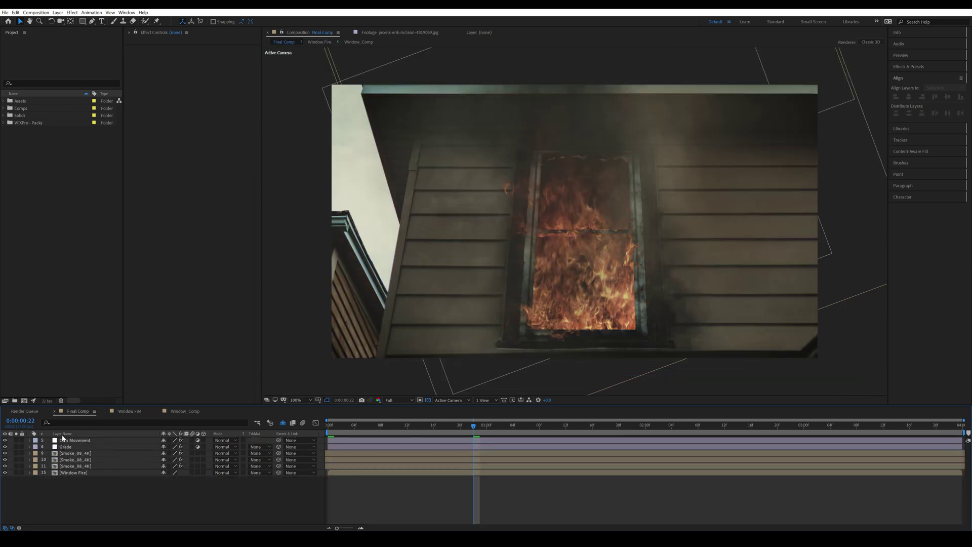
{"action": "left_click", "coordinate": [74, 454]}
{"action": "left_click", "coordinate": [79, 467], "text": "shift"}
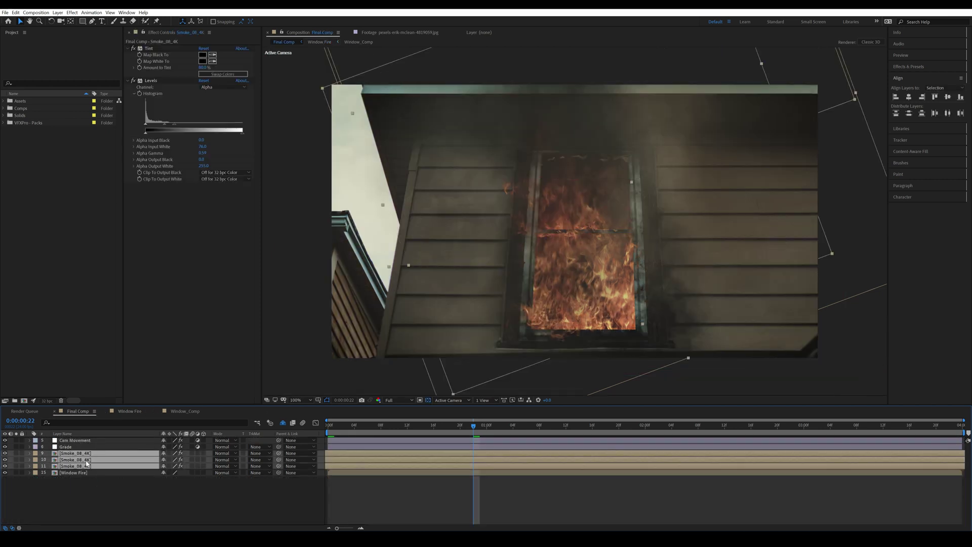
{"action": "left_click", "coordinate": [91, 490]}
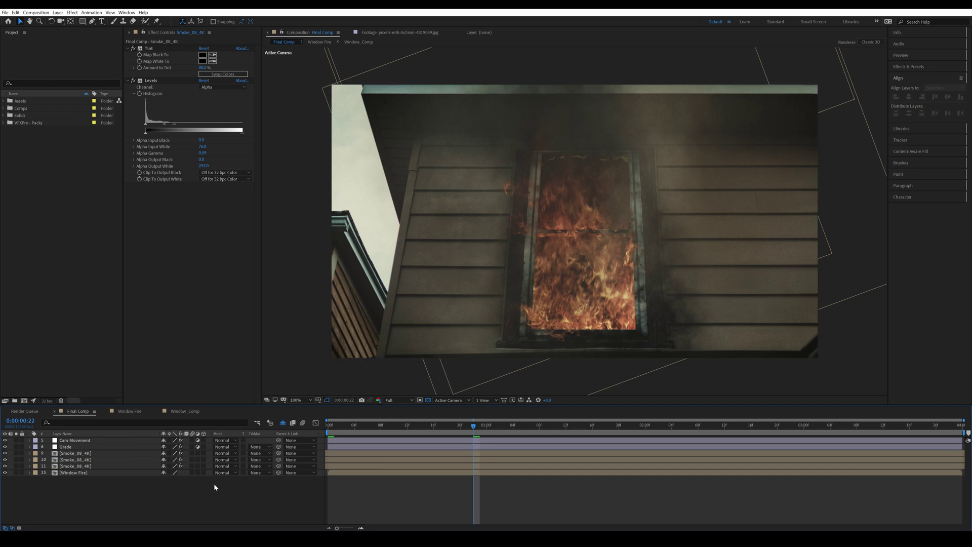
{"action": "left_click", "coordinate": [91, 447]}
{"action": "left_click", "coordinate": [141, 505]}
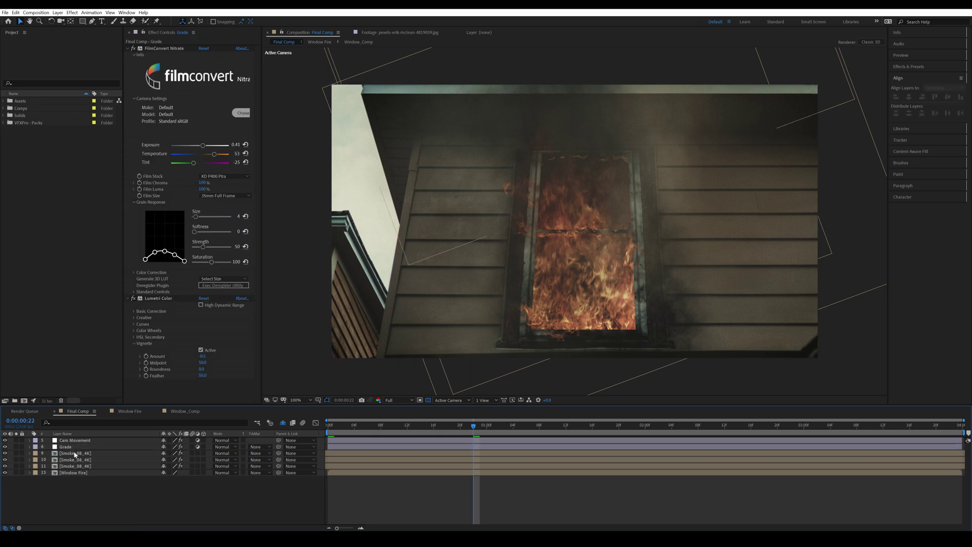
{"action": "left_click", "coordinate": [81, 440]}
{"action": "left_click", "coordinate": [180, 512]}
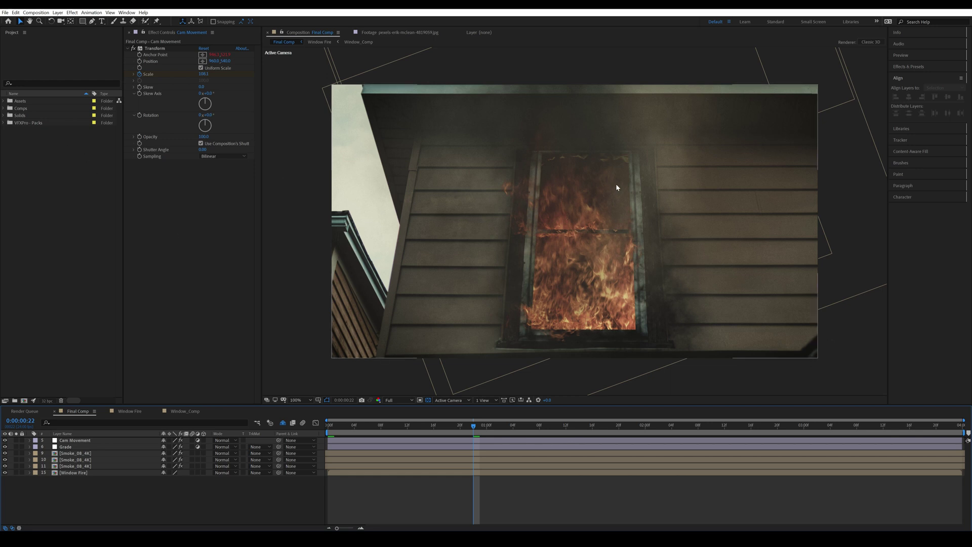
Step: Look through the VFXPro - Packs project folder, examining the clips in the Structure Fire Walls & Ceiling and Smoke Vol 1 packs
{"action": "left_click", "coordinate": [3, 123]}
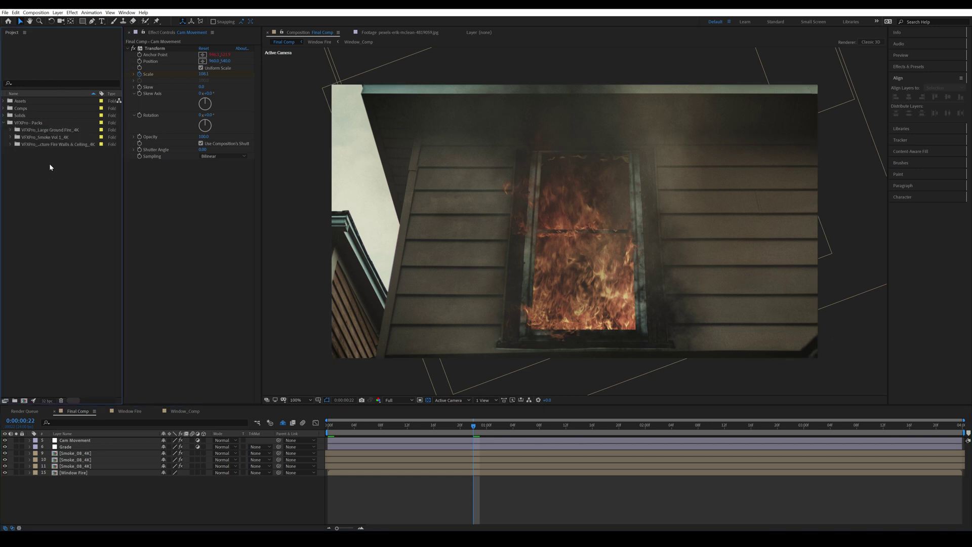
{"action": "left_click_drag", "start_coordinate": [46, 159], "coordinate": [61, 130]}
{"action": "left_click", "coordinate": [49, 172]}
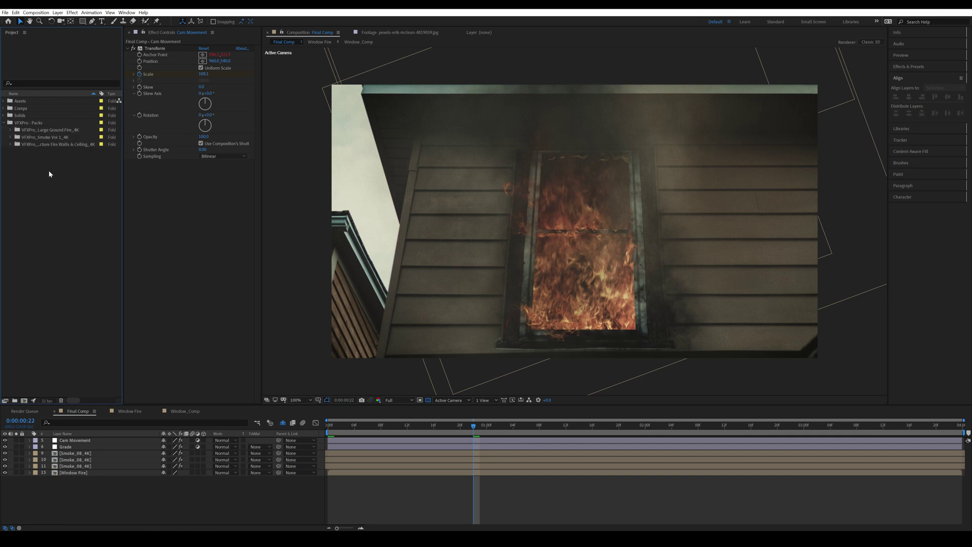
{"action": "left_click", "coordinate": [10, 145]}
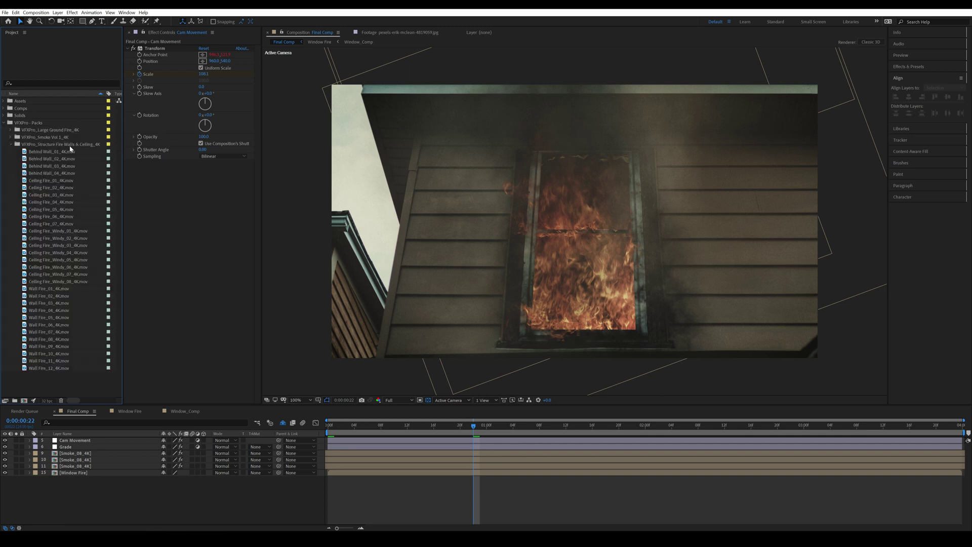
{"action": "left_click", "coordinate": [10, 145]}
{"action": "left_click", "coordinate": [10, 137]}
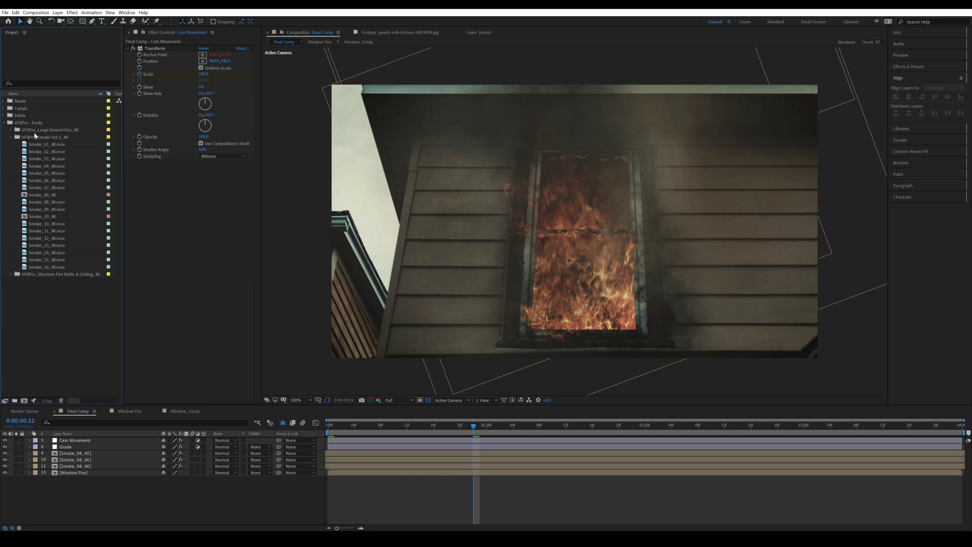
{"action": "left_click", "coordinate": [10, 137]}
{"action": "left_click", "coordinate": [44, 130]}
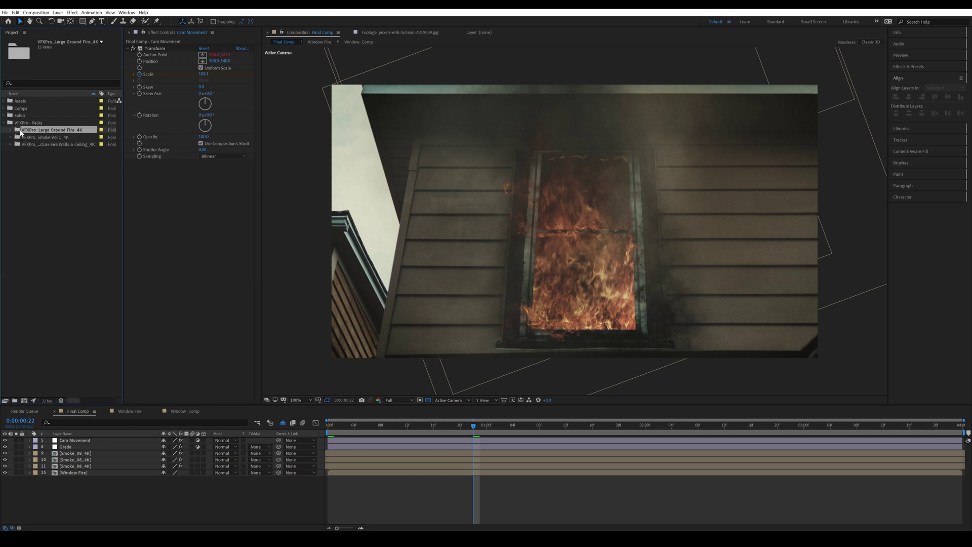
{"action": "left_click", "coordinate": [3, 122]}
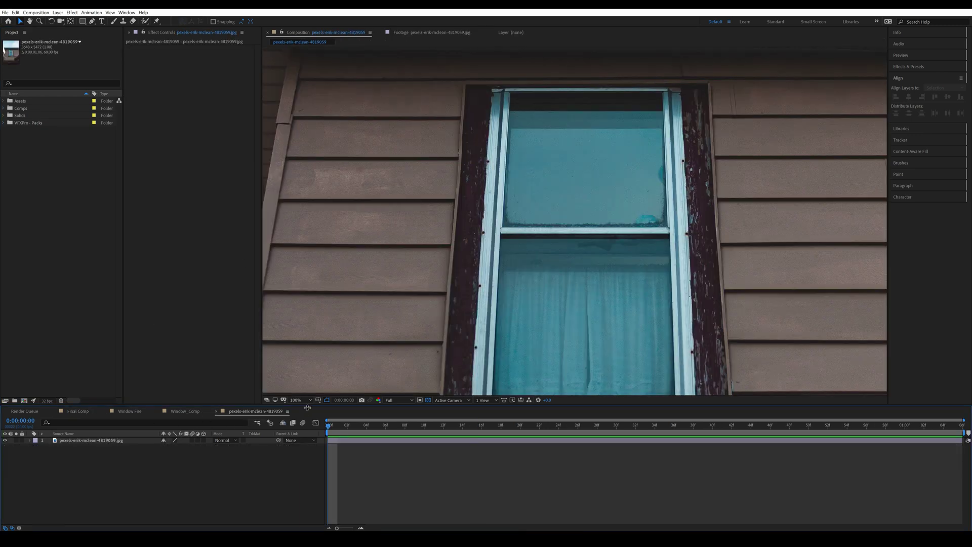
Step: Rename the composition made from the house photo as Window_Comp_2
{"action": "left_click", "coordinate": [303, 400]}
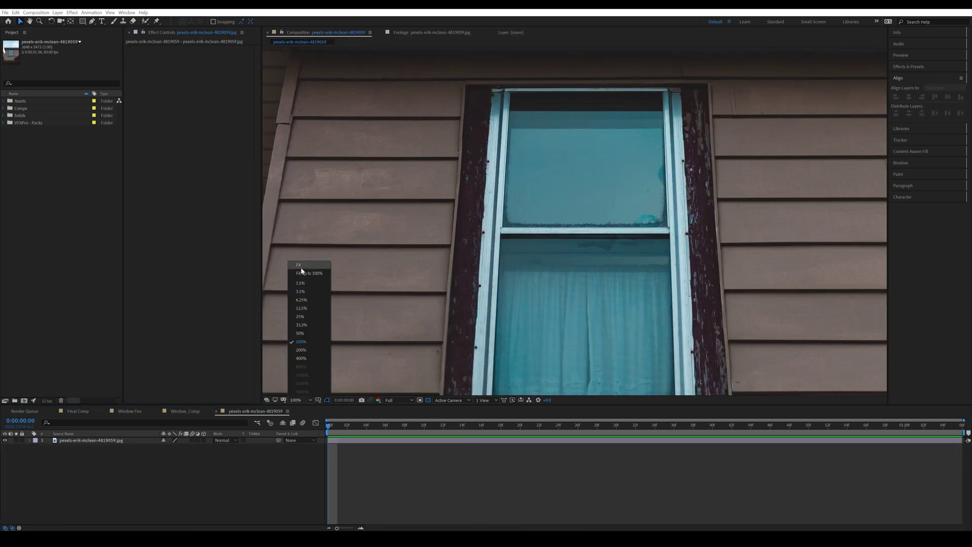
{"action": "left_click", "coordinate": [301, 308]}
{"action": "key", "text": "ctrl+k"}
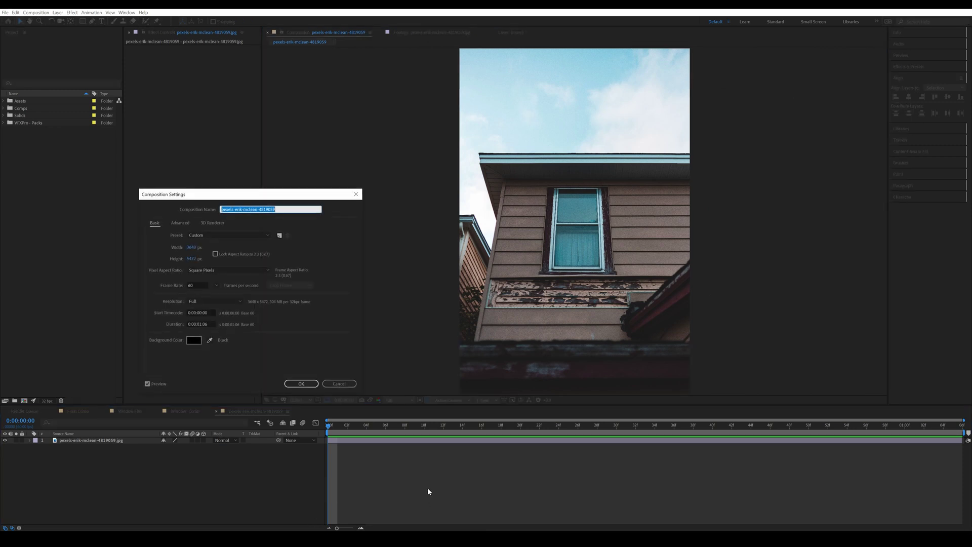
{"action": "type", "text": "Window_Comp_2"}
{"action": "left_click", "coordinate": [301, 383]}
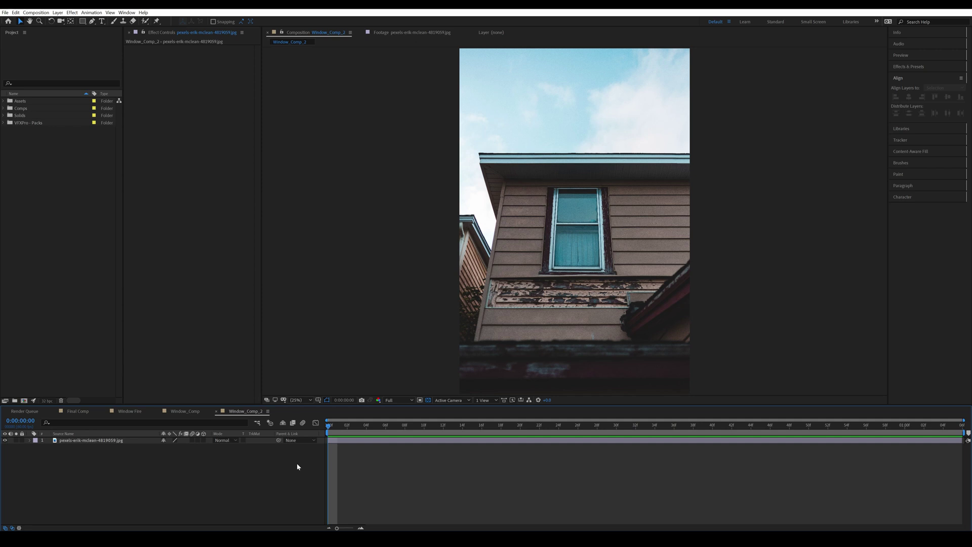
Step: Start a new composition with a frame size of 1920 by 1080 px
{"action": "key", "text": "ctrl+n"}
{"action": "key", "text": "Tab"}
{"action": "type", "text": "192"}
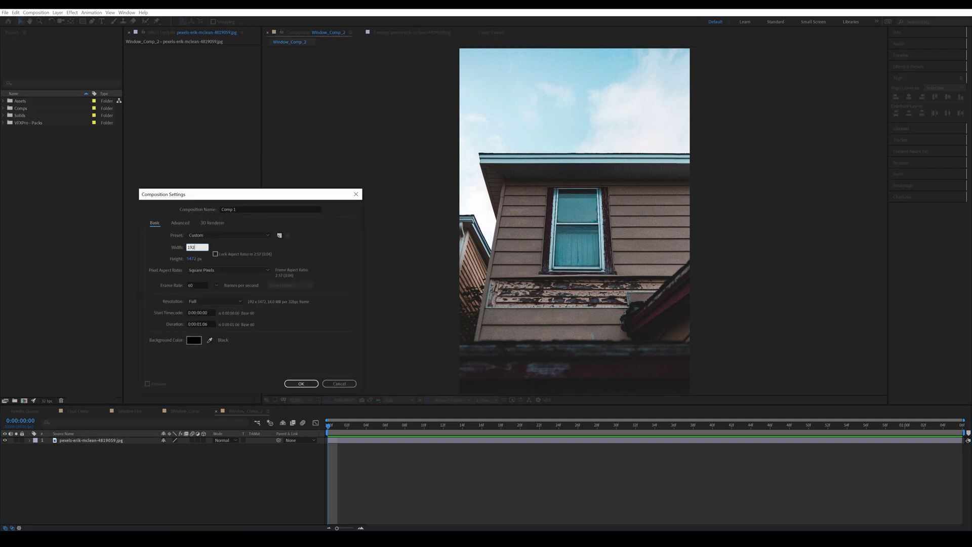
{"action": "type", "text": "0"}
{"action": "left_click", "coordinate": [189, 260]}
{"action": "type", "text": "1080"}
Step: Give the new composition 24 frames per second, a 0:00:04:00 duration and the name Window_Fire_2, and create it
{"action": "left_click", "coordinate": [187, 284]}
{"action": "left_click", "coordinate": [202, 325]}
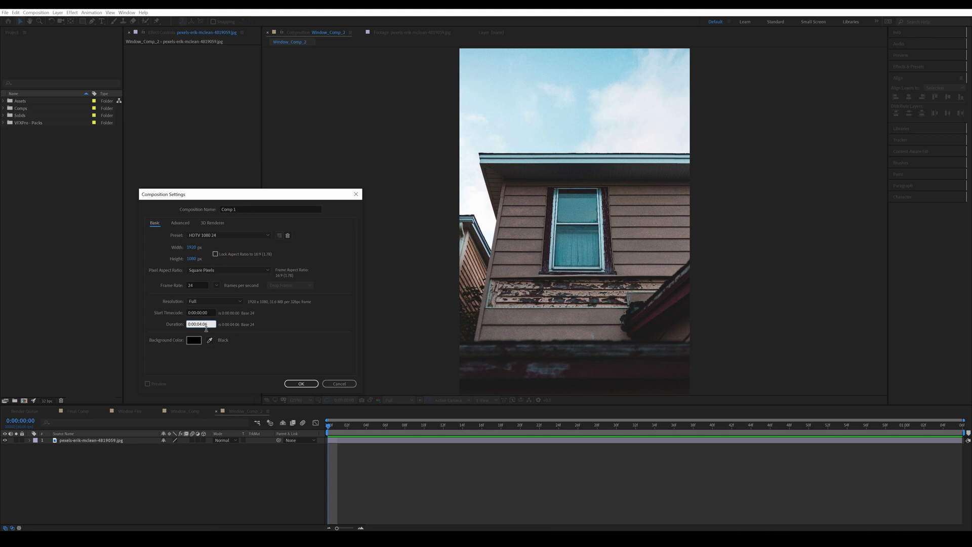
{"action": "key", "text": "BackSpace"}
{"action": "type", "text": "0"}
{"action": "left_click", "coordinate": [332, 332]}
{"action": "left_click_drag", "start_coordinate": [244, 211], "coordinate": [207, 212]}
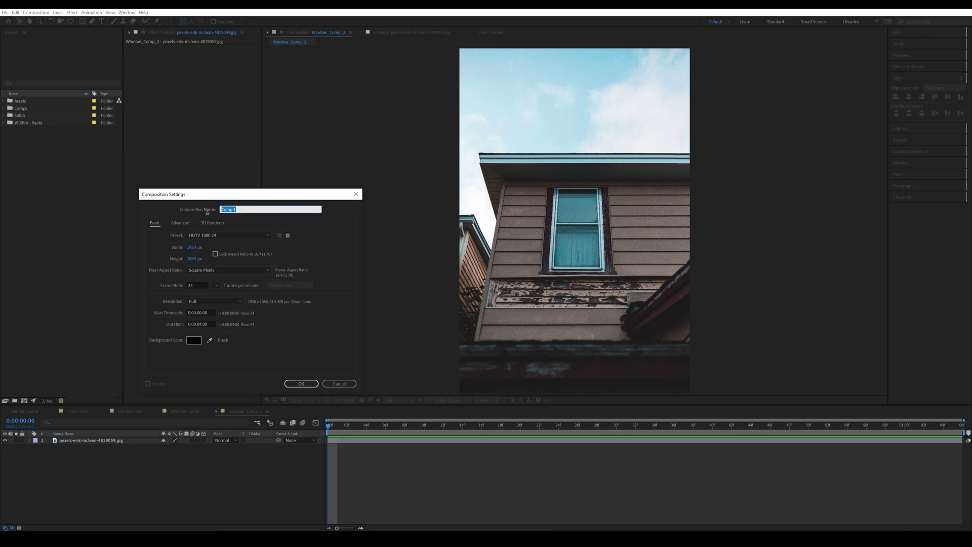
{"action": "type", "text": "Window_Fire_2"}
{"action": "key", "text": "Return"}
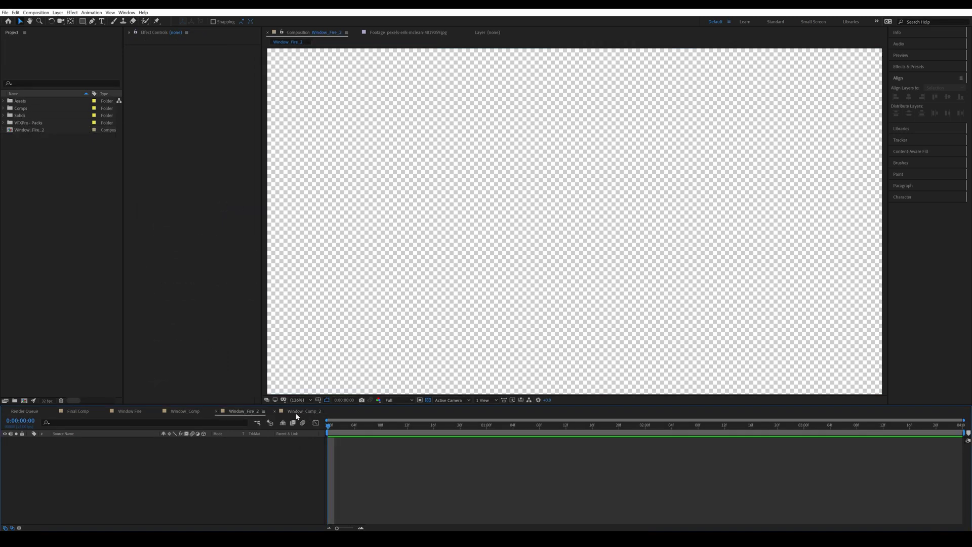
Step: Place Window_Comp_2 in Window_Fire_2 and scale it down proportionally to match the frame's width
{"action": "left_click", "coordinate": [3, 108]}
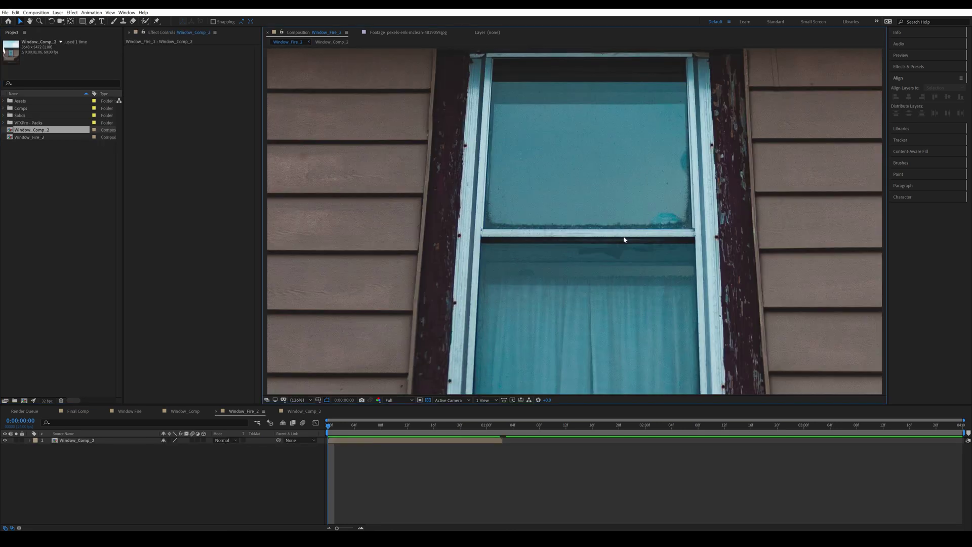
{"action": "scroll", "coordinate": [624, 239], "scroll_direction": "down", "scroll_amount": 5}
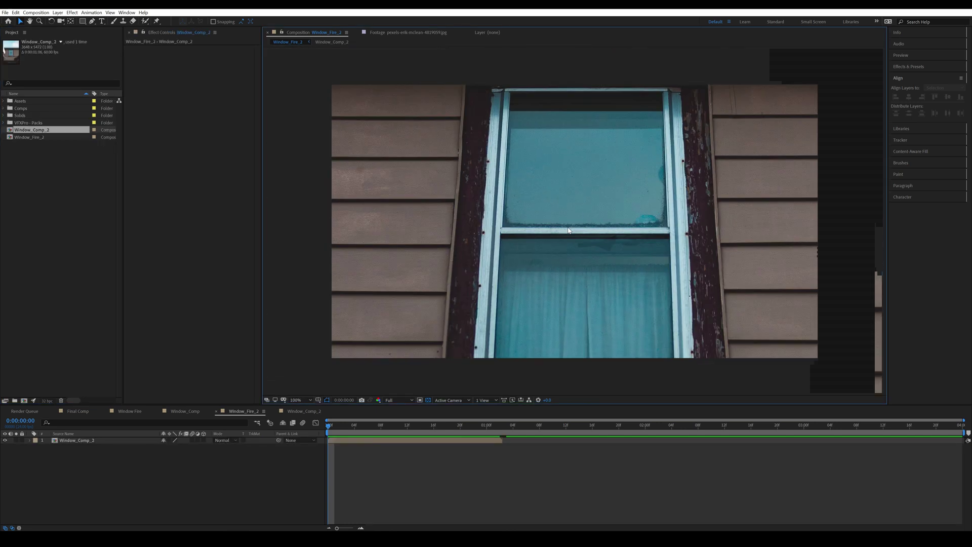
{"action": "left_click", "coordinate": [347, 222]}
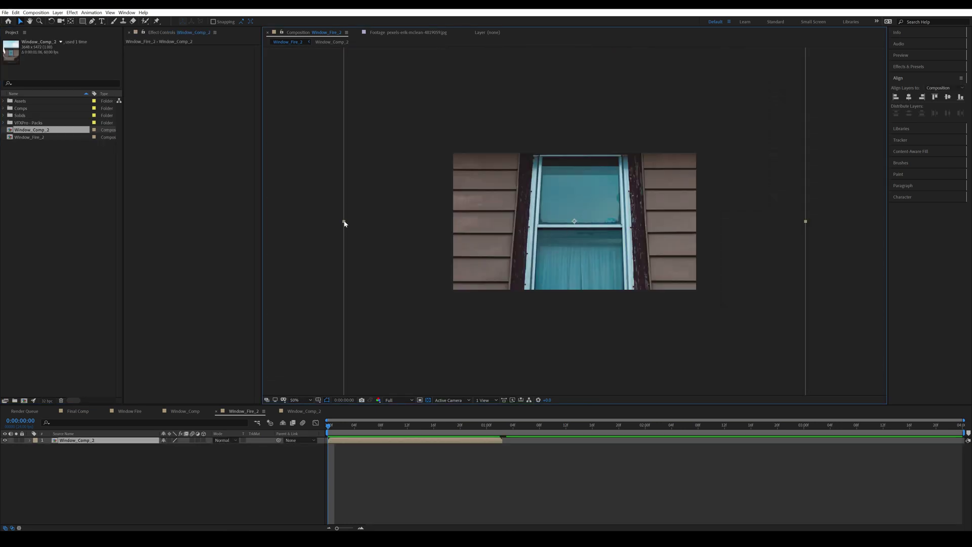
{"action": "left_click_drag", "start_coordinate": [345, 223], "coordinate": [453, 232]}
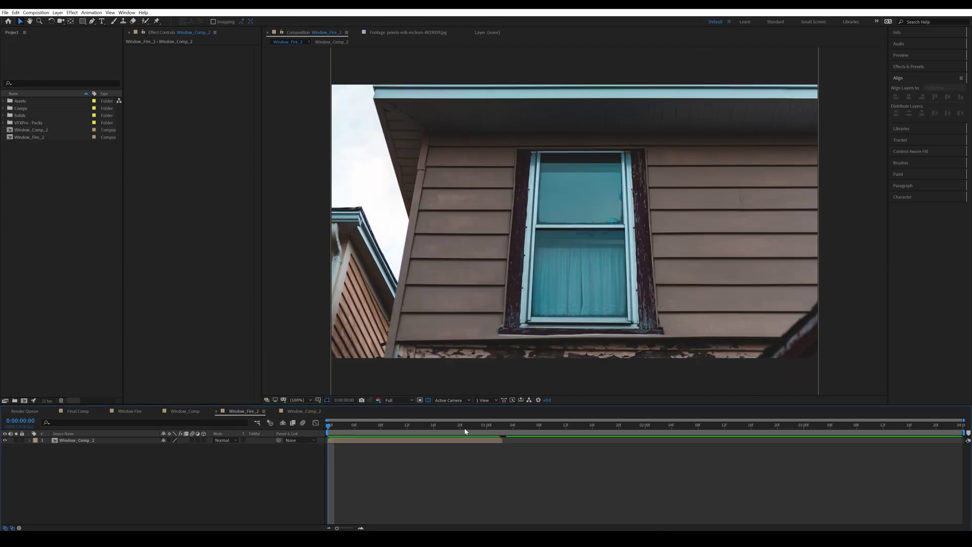
Step: Set Window_Comp_2's duration to 0:00:04:00 and frame rate to 24 fps, and extend its photo layer to the composition's end
{"action": "double_click", "coordinate": [434, 440]}
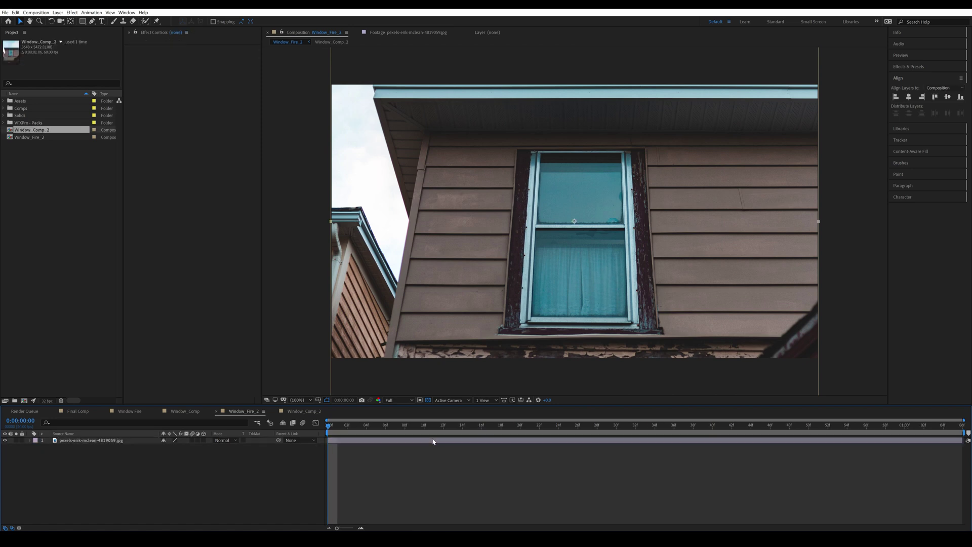
{"action": "key", "text": "ctrl+k"}
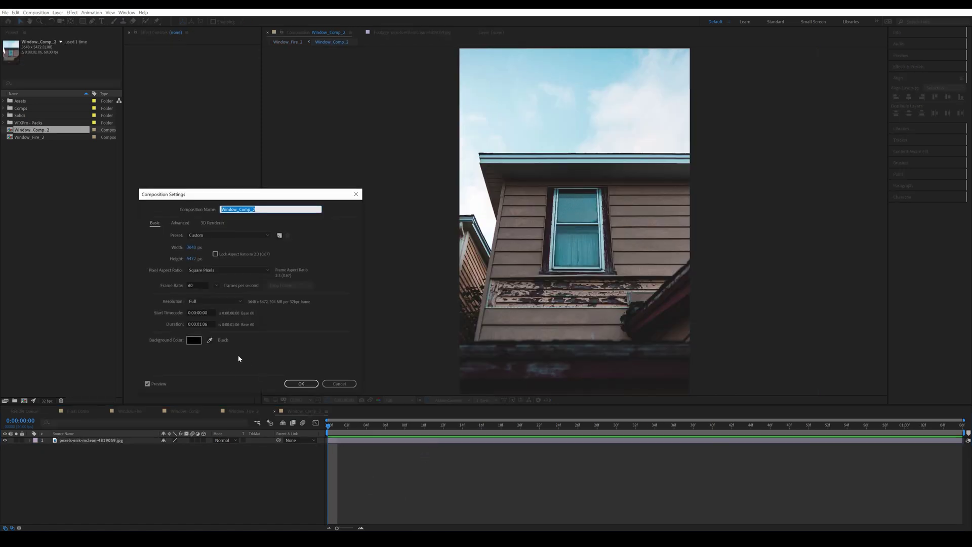
{"action": "left_click", "coordinate": [201, 325]}
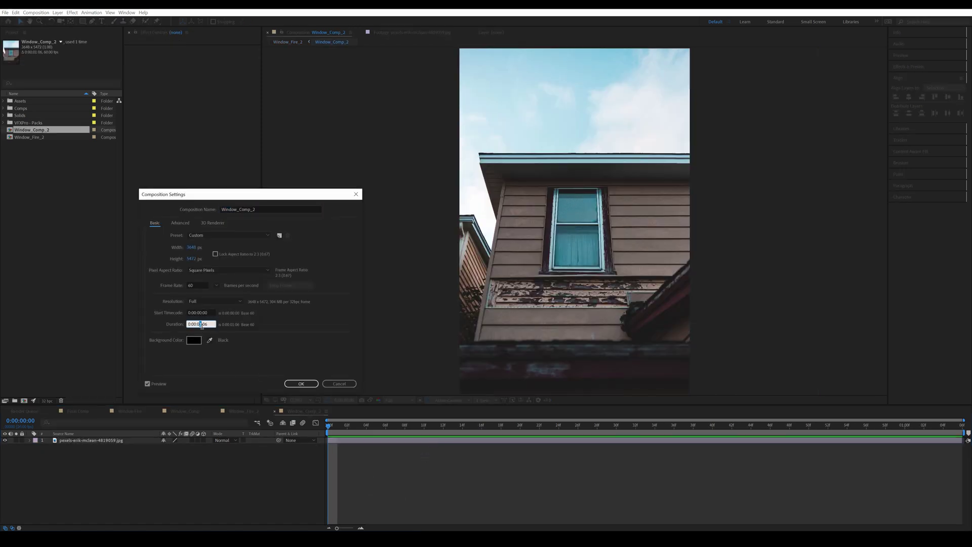
{"action": "left_click", "coordinate": [207, 325]}
{"action": "key", "text": "BackSpace"}
{"action": "type", "text": "0"}
{"action": "left_click_drag", "start_coordinate": [198, 286], "coordinate": [171, 288]}
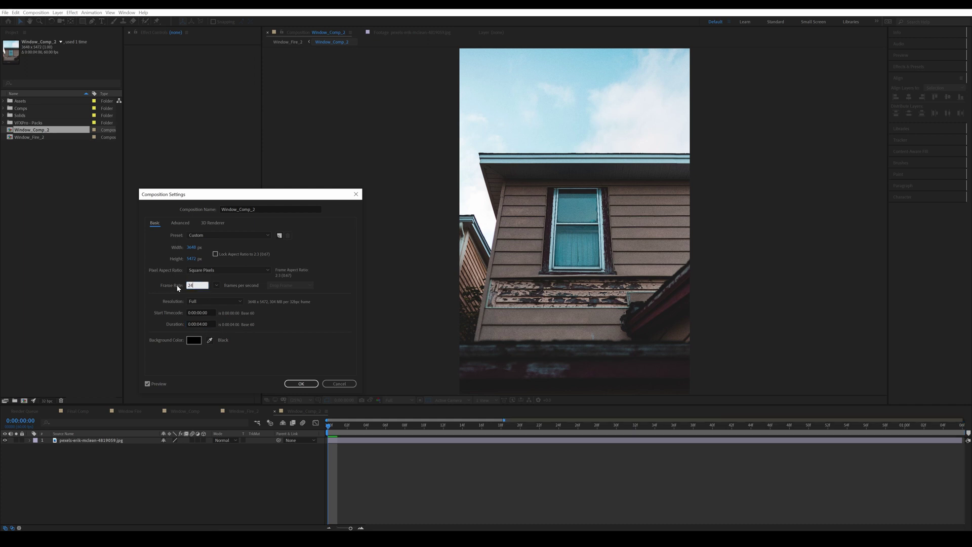
{"action": "left_click", "coordinate": [177, 286]}
{"action": "left_click", "coordinate": [302, 383]}
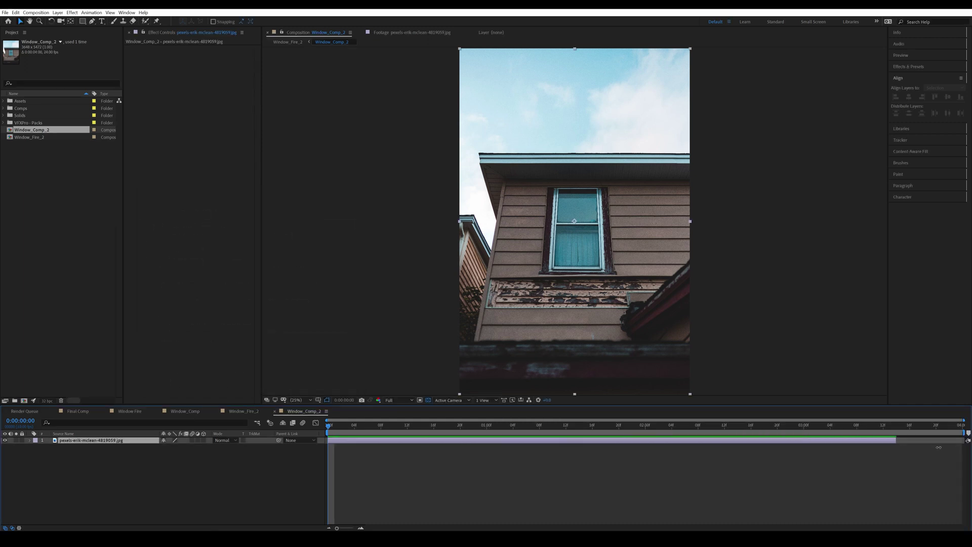
{"action": "left_click_drag", "start_coordinate": [318, 507], "coordinate": [198, 440]}
Step: Mask the window's lower glass pane on the photo layer with a closed four-corner Pen path along the frame's inner edges
{"action": "scroll", "coordinate": [551, 258], "scroll_direction": "up", "scroll_amount": 6}
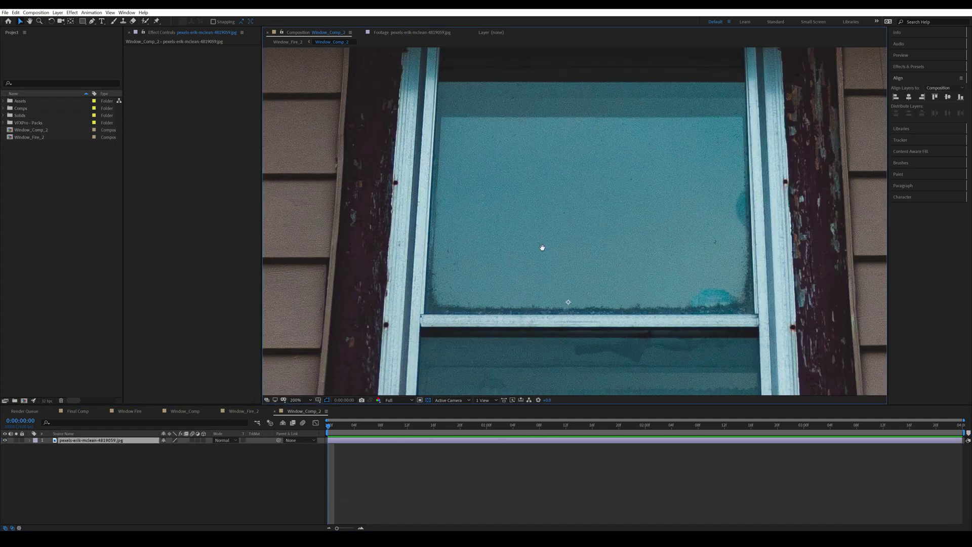
{"action": "left_click_drag", "start_coordinate": [536, 245], "coordinate": [536, 282]}
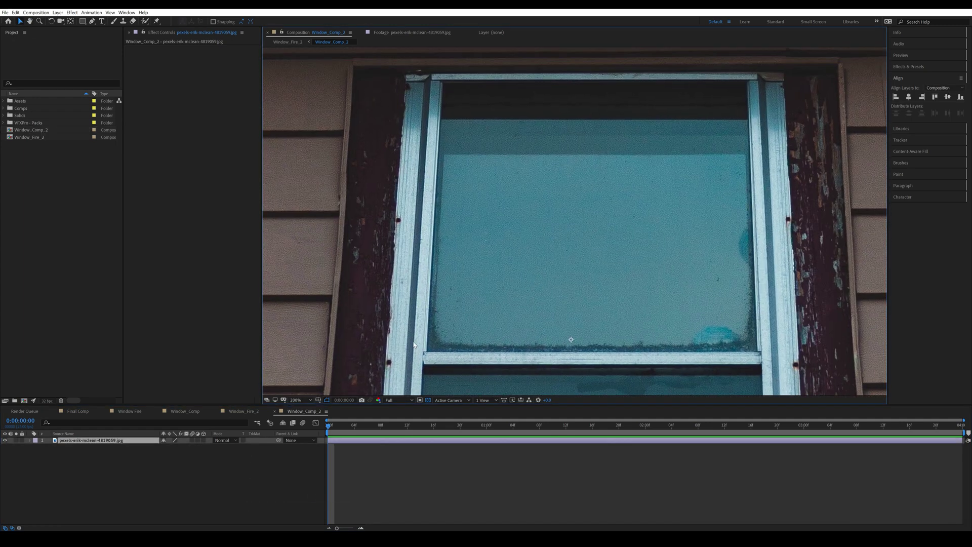
{"action": "left_click_drag", "start_coordinate": [729, 179], "coordinate": [716, 90]}
{"action": "left_click_drag", "start_coordinate": [673, 385], "coordinate": [660, 146]}
{"action": "left_click", "coordinate": [121, 441]}
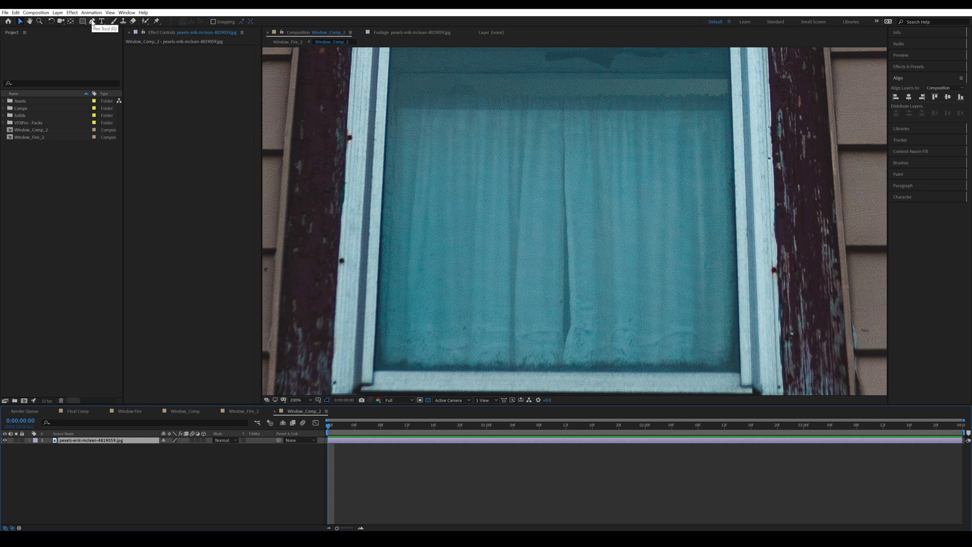
{"action": "left_click", "coordinate": [92, 21]}
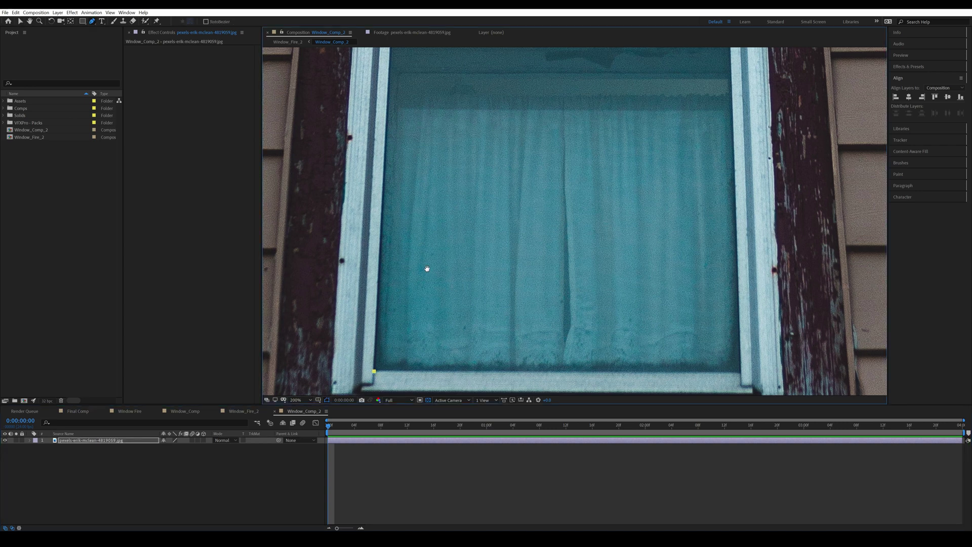
{"action": "scroll", "coordinate": [428, 269], "scroll_direction": "up", "scroll_amount": 5}
{"action": "left_click", "coordinate": [410, 138]}
{"action": "left_click_drag", "start_coordinate": [694, 191], "coordinate": [622, 222]}
{"action": "left_click", "coordinate": [674, 171]}
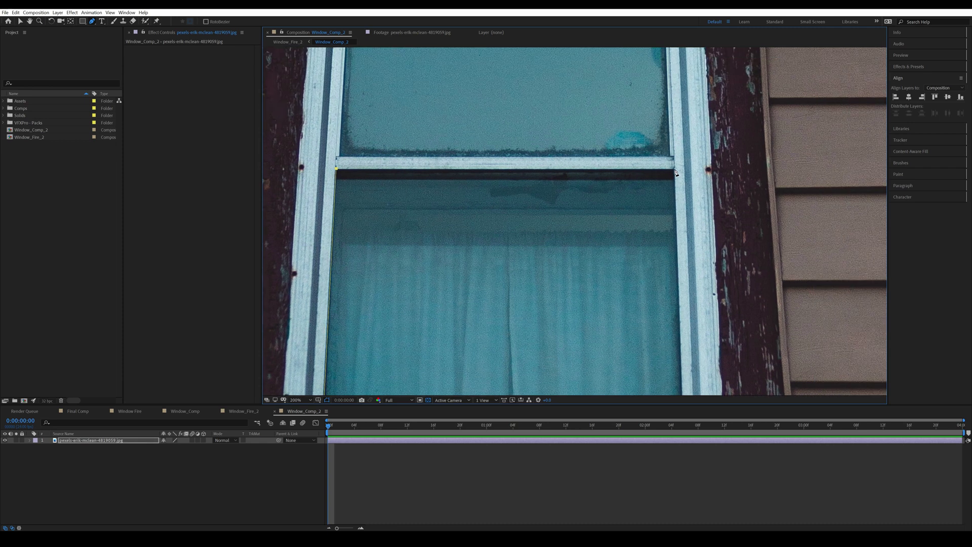
{"action": "left_click_drag", "start_coordinate": [696, 314], "coordinate": [610, 79]}
{"action": "left_click", "coordinate": [600, 274]}
{"action": "left_click_drag", "start_coordinate": [620, 245], "coordinate": [795, 251]}
{"action": "double_click", "coordinate": [409, 279]}
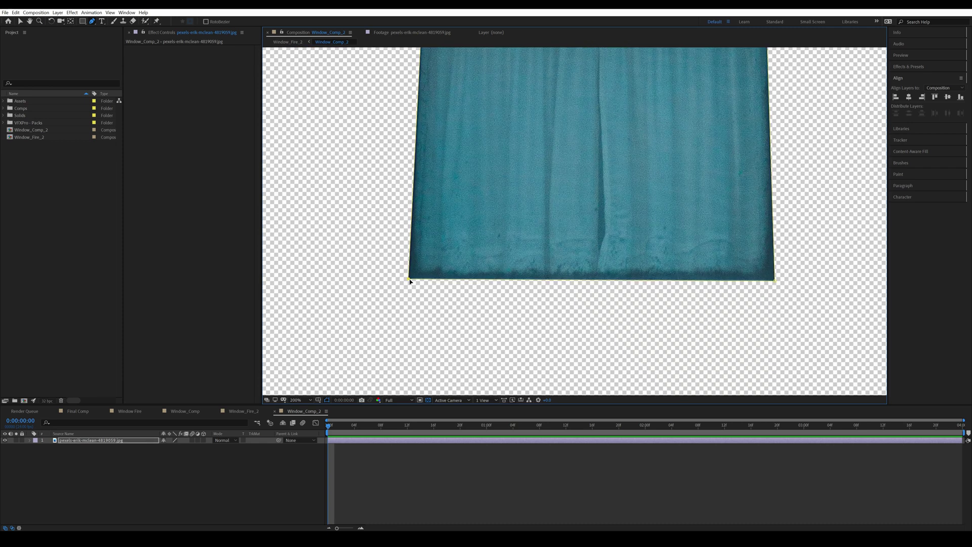
Step: Reveal the photo layer's mask properties and set the lower pane mask's mode to None
{"action": "left_click", "coordinate": [89, 443]}
{"action": "key", "text": "m"}
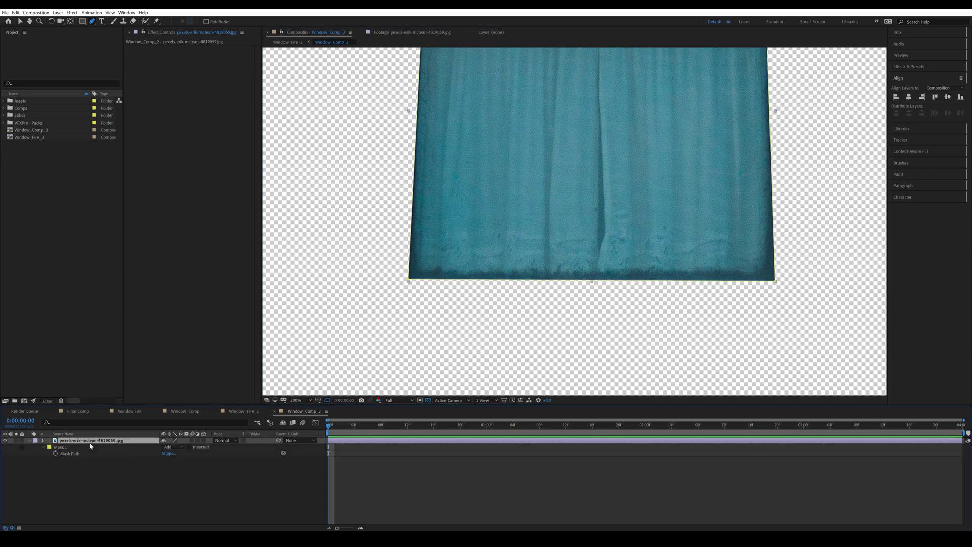
{"action": "left_click", "coordinate": [170, 447]}
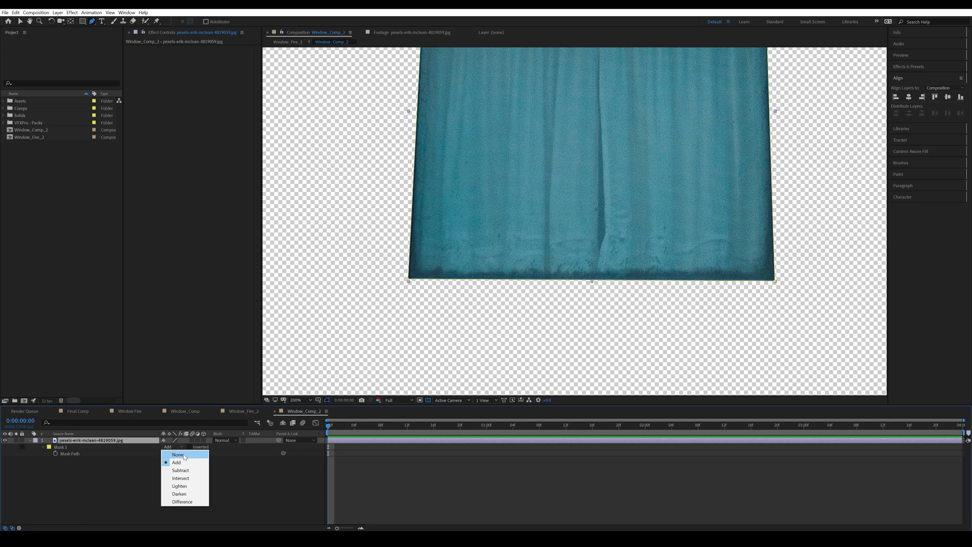
{"action": "left_click", "coordinate": [184, 455]}
Step: Mask the window's upper glass pane on the photo layer with a closed four-corner Pen path along the frame's inner edges
{"action": "left_click_drag", "start_coordinate": [472, 76], "coordinate": [453, 501]}
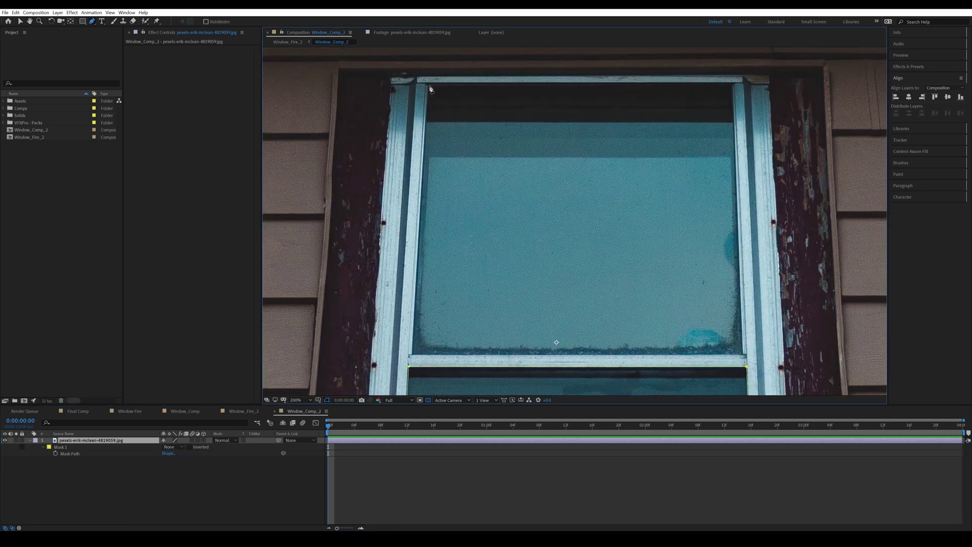
{"action": "left_click", "coordinate": [429, 85]}
{"action": "left_click", "coordinate": [733, 85]}
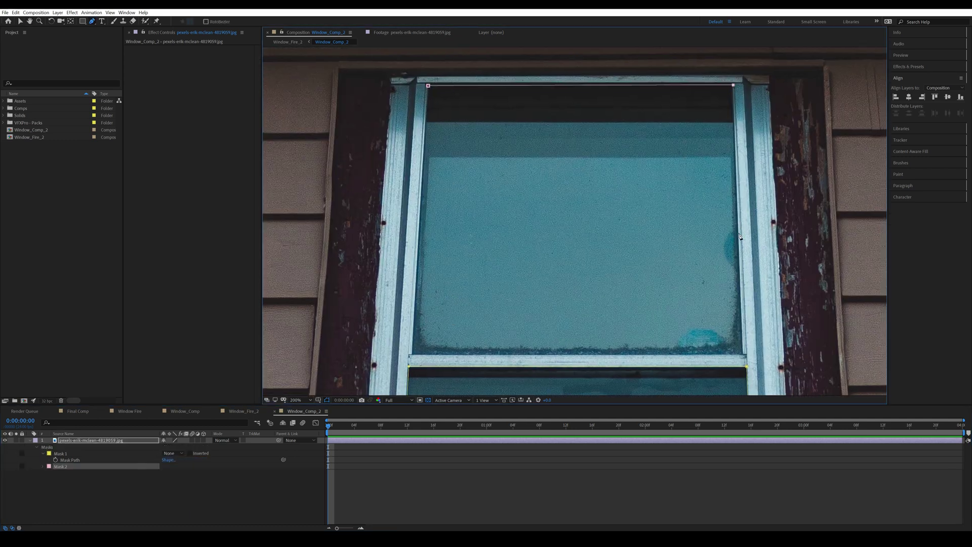
{"action": "left_click", "coordinate": [743, 354]}
{"action": "left_click", "coordinate": [413, 354]}
{"action": "left_click", "coordinate": [428, 86]}
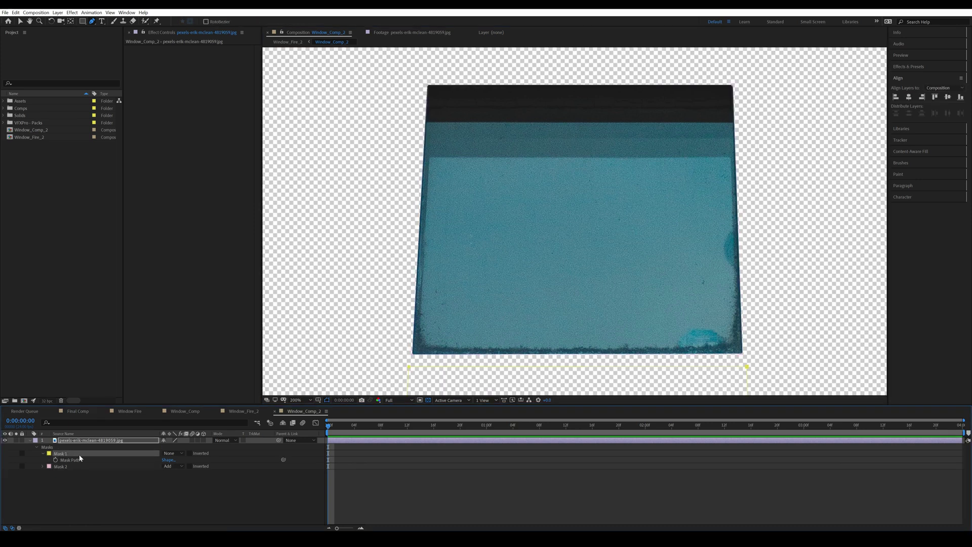
Step: Set both window pane masks to Subtract so the glass is cut out of the photo
{"action": "left_click", "coordinate": [68, 466]}
{"action": "left_click", "coordinate": [172, 454]}
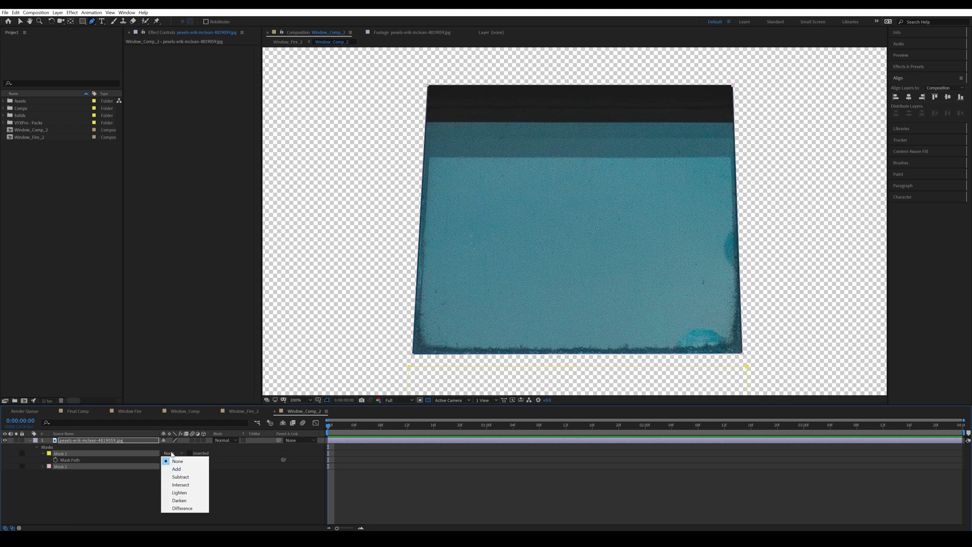
{"action": "left_click", "coordinate": [181, 477]}
{"action": "left_click", "coordinate": [270, 506]}
{"action": "scroll", "coordinate": [518, 254], "scroll_direction": "down", "scroll_amount": 1}
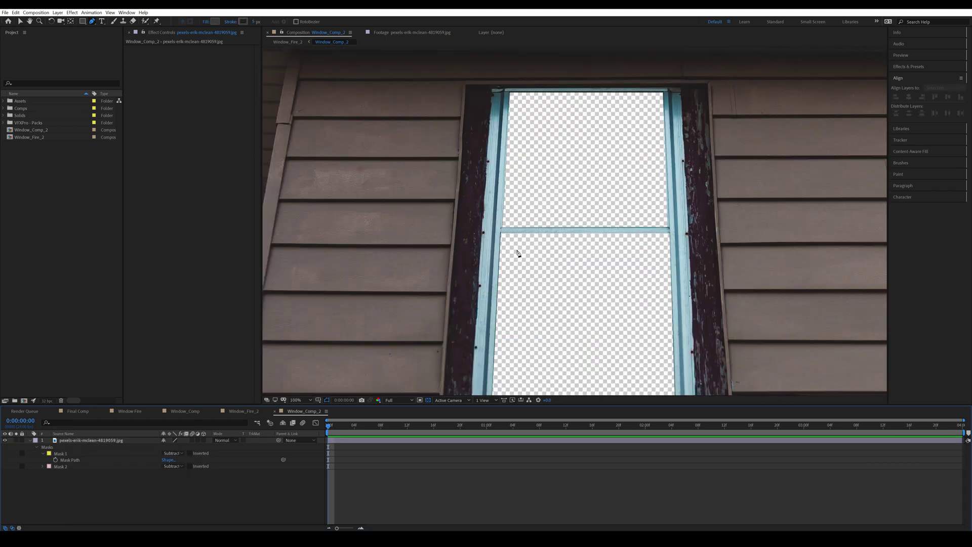
Step: Apply a small mask feather of a few pixels to both window pane masks together
{"action": "key", "text": "v"}
{"action": "left_click", "coordinate": [101, 441]}
{"action": "key", "text": "f"}
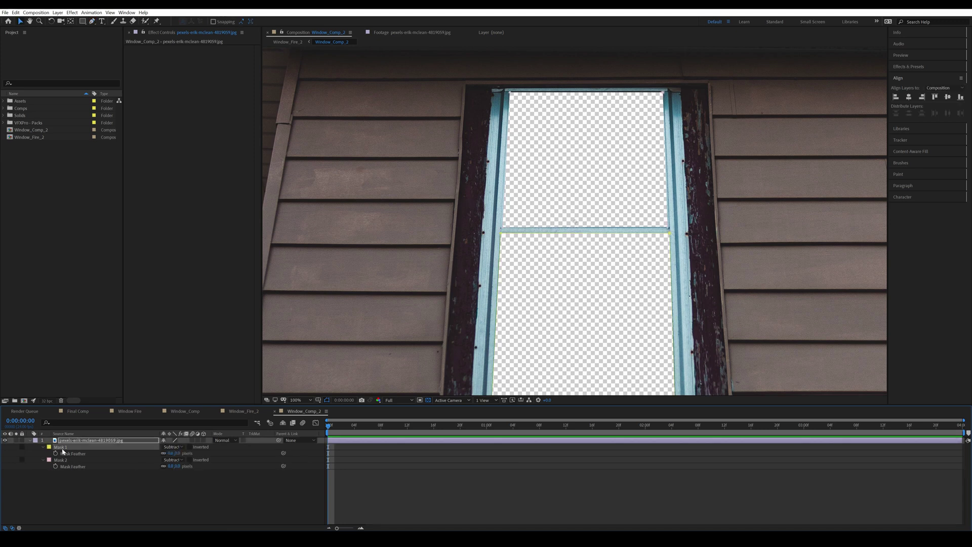
{"action": "left_click", "coordinate": [67, 459], "text": "shift"}
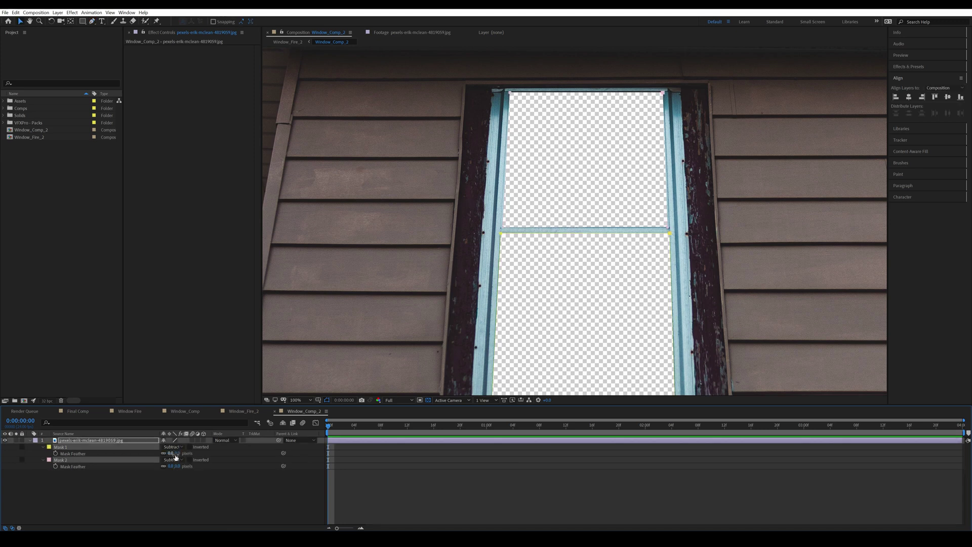
{"action": "key", "text": "Return"}
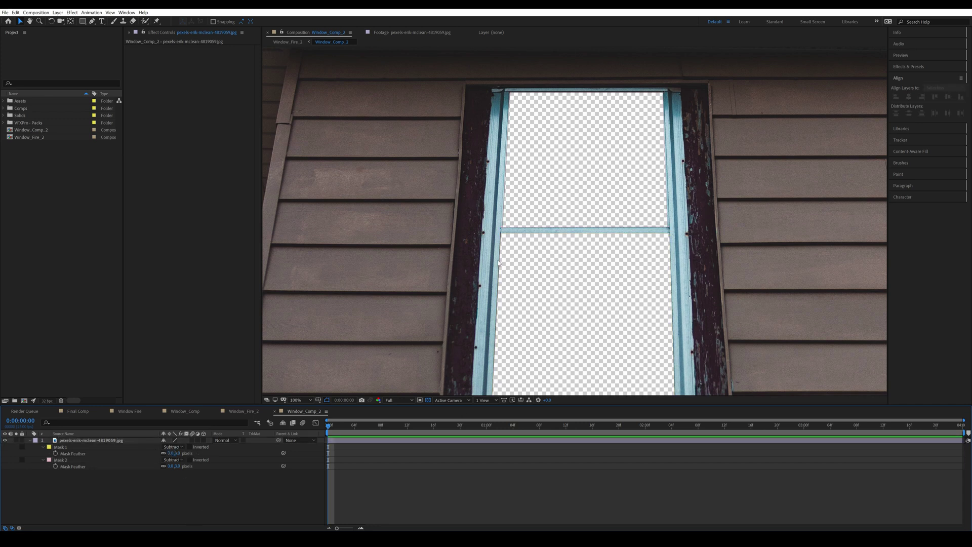
{"action": "left_click", "coordinate": [170, 453]}
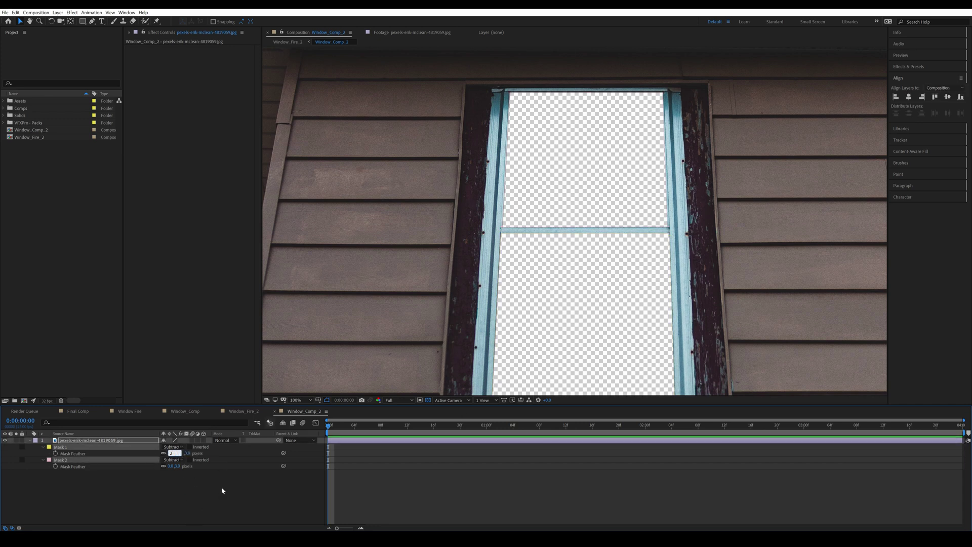
{"action": "left_click", "coordinate": [221, 489]}
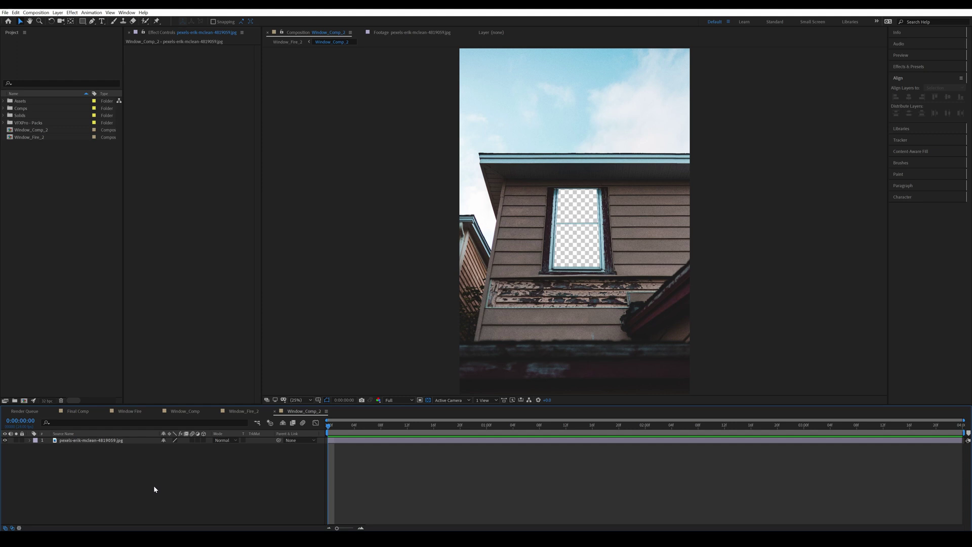
Step: Create a black solid at composition size named Fractal Noise_01
{"action": "key", "text": "ctrl+y"}
{"action": "left_click", "coordinate": [326, 311]}
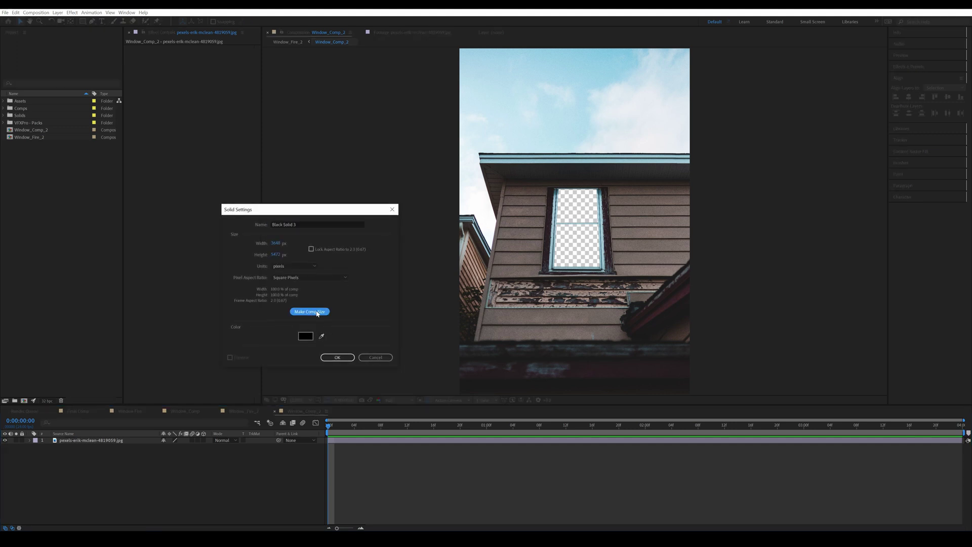
{"action": "left_click_drag", "start_coordinate": [302, 227], "coordinate": [247, 224]}
{"action": "type", "text": "Fractal No"}
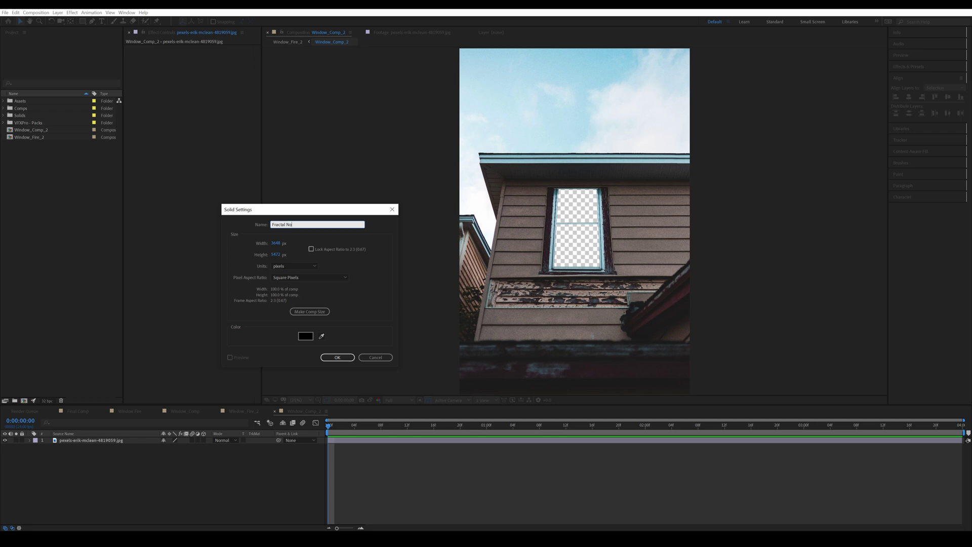
{"action": "type", "text": "ise_01"}
{"action": "key", "text": "Return"}
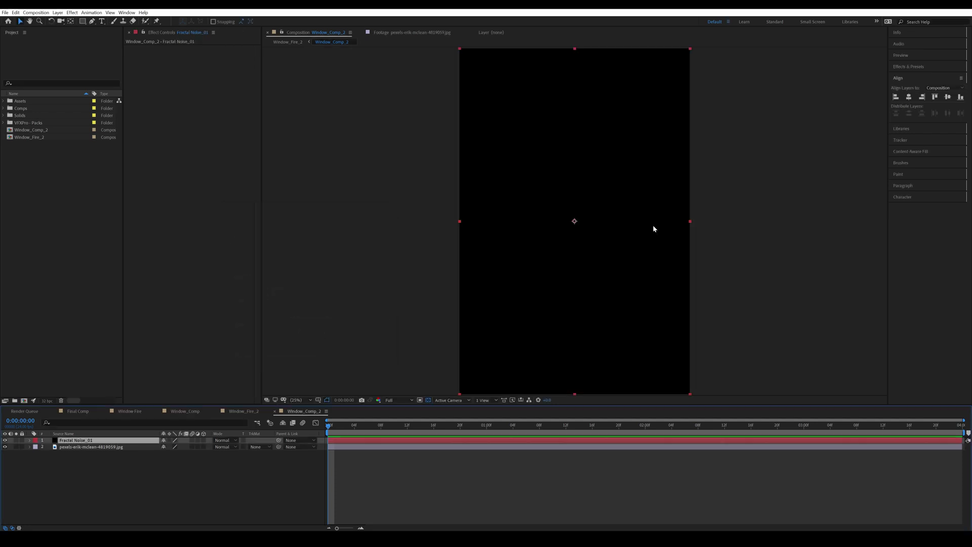
Step: Apply the Fractal Noise effect to the Fractal Noise_01 solid, lowering its brightness and enlarging its scale to about 171
{"action": "left_click", "coordinate": [930, 70]}
{"action": "left_click", "coordinate": [928, 77]}
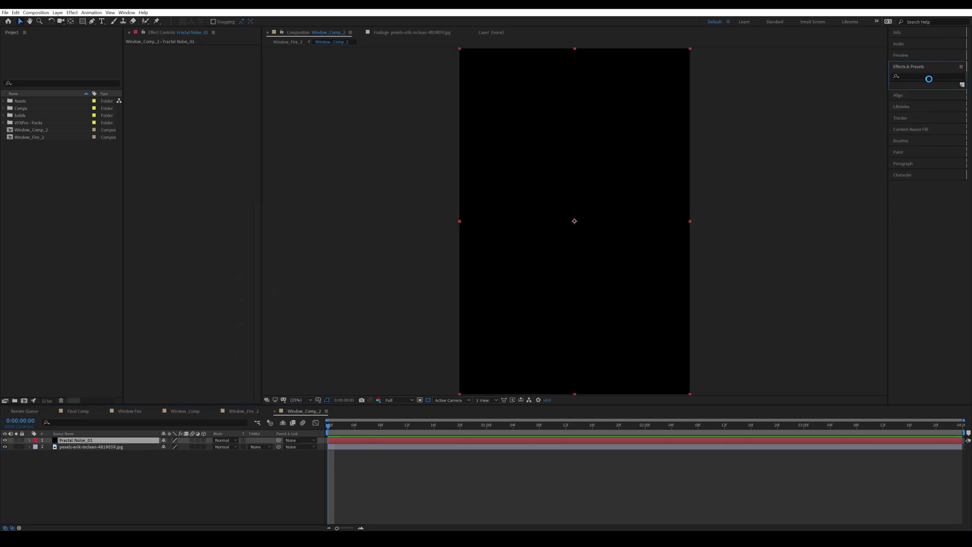
{"action": "type", "text": "fractal noise"}
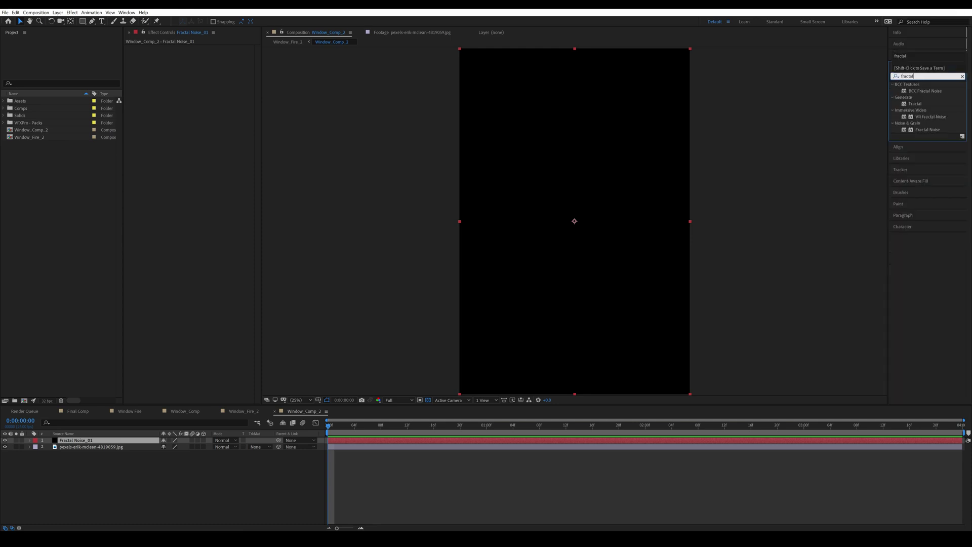
{"action": "left_click_drag", "start_coordinate": [928, 116], "coordinate": [590, 202]}
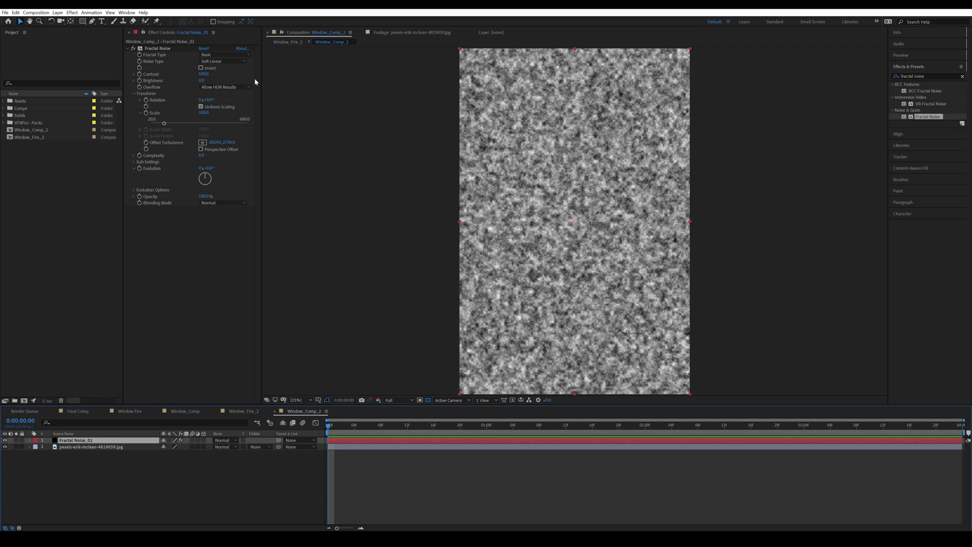
{"action": "mouse_move", "coordinate": [211, 75]}
{"action": "left_mouse_down"}
{"action": "mouse_move", "coordinate": [232, 74]}
{"action": "mouse_move", "coordinate": [195, 80]}
{"action": "left_mouse_up"}
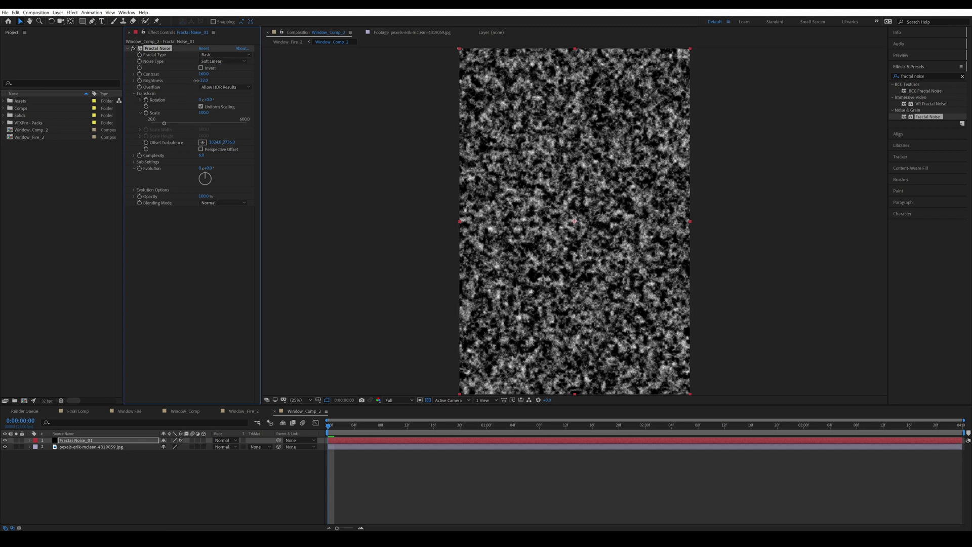
{"action": "left_click_drag", "start_coordinate": [210, 112], "coordinate": [230, 113]}
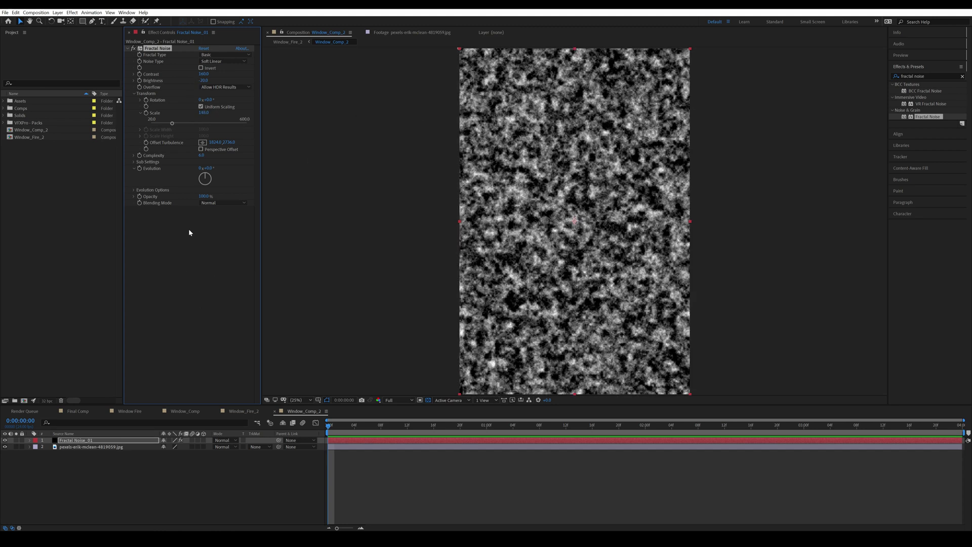
Step: Duplicate the masked photo layer and place the copy above the Fractal Noise_01 layer
{"action": "left_click", "coordinate": [102, 447]}
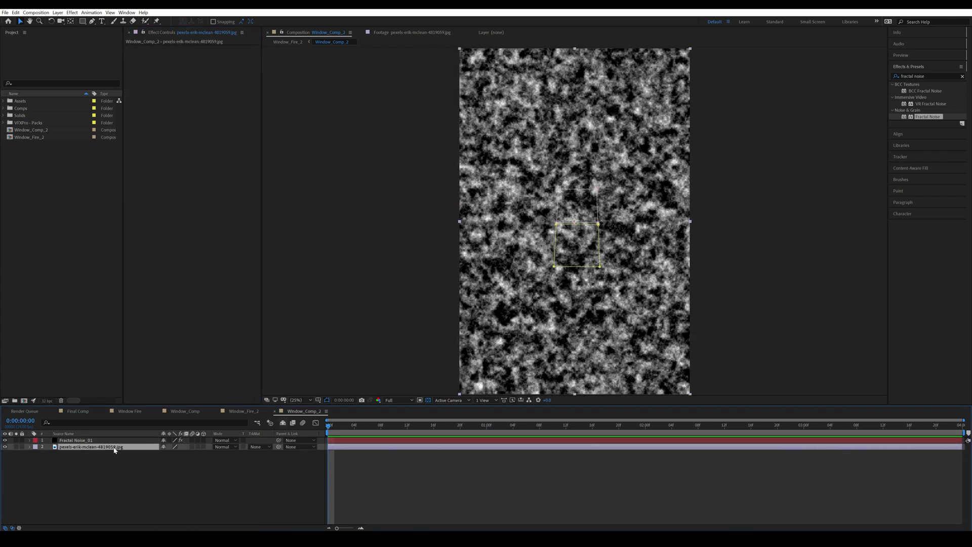
{"action": "key", "text": "ctrl+d"}
{"action": "left_click_drag", "start_coordinate": [105, 447], "coordinate": [96, 439]}
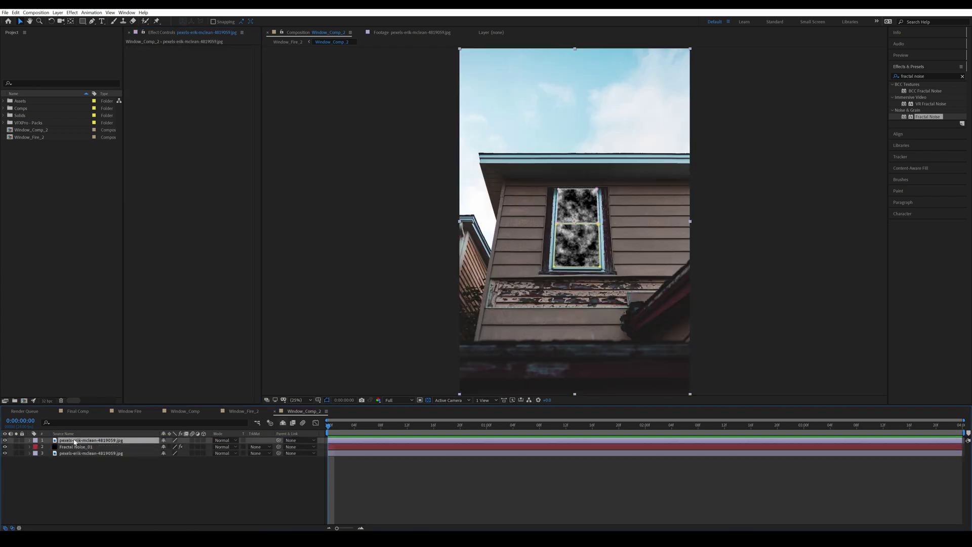
Step: Set the Fractal Noise_01 layer's track matte to Alpha Matte using the photo copy above it
{"action": "left_click", "coordinate": [90, 448]}
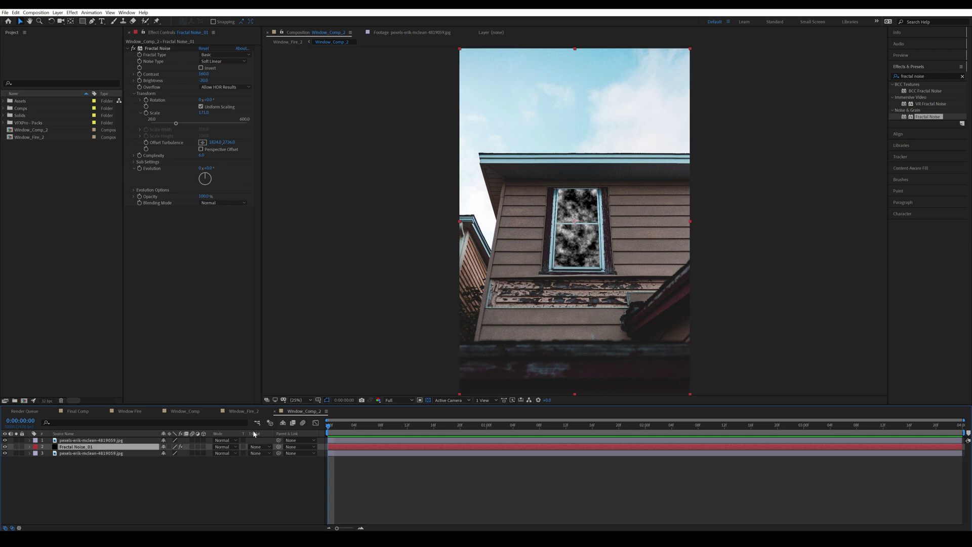
{"action": "left_click", "coordinate": [259, 445]}
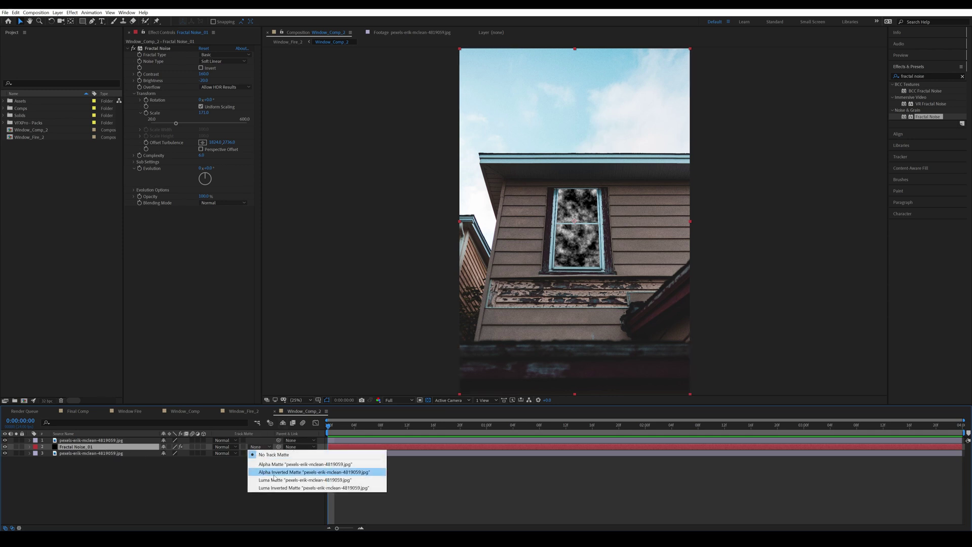
{"action": "left_click", "coordinate": [304, 465]}
Step: Draw a closed four-corner Pen mask on Fractal Noise_01 loosely around the outside of the window frame
{"action": "scroll", "coordinate": [570, 269], "scroll_direction": "up", "scroll_amount": 4}
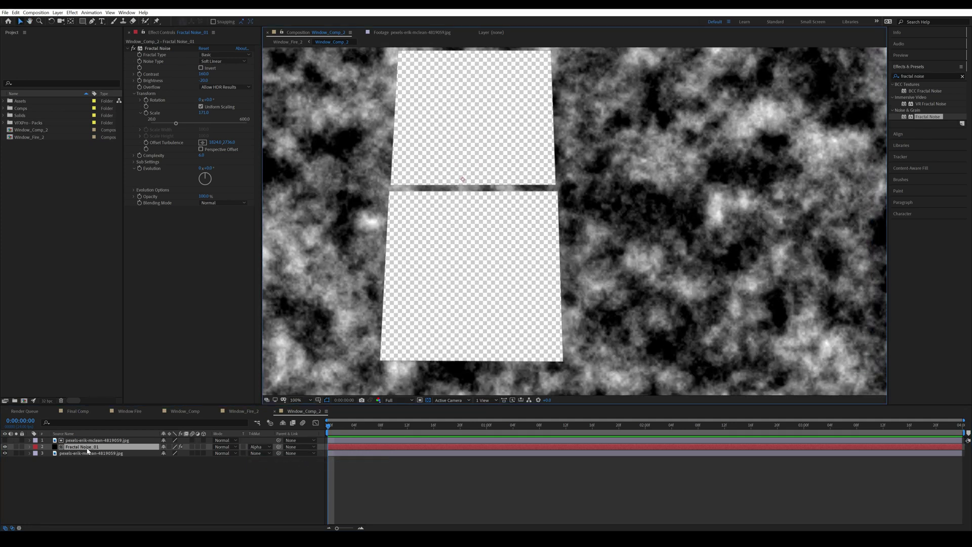
{"action": "left_click_drag", "start_coordinate": [574, 208], "coordinate": [623, 227]}
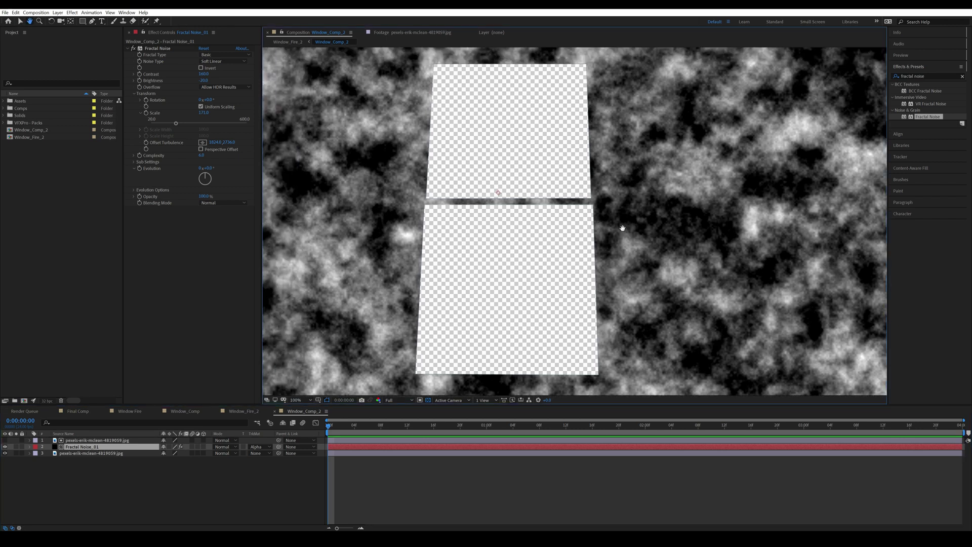
{"action": "key", "text": "g"}
{"action": "left_click", "coordinate": [412, 55]}
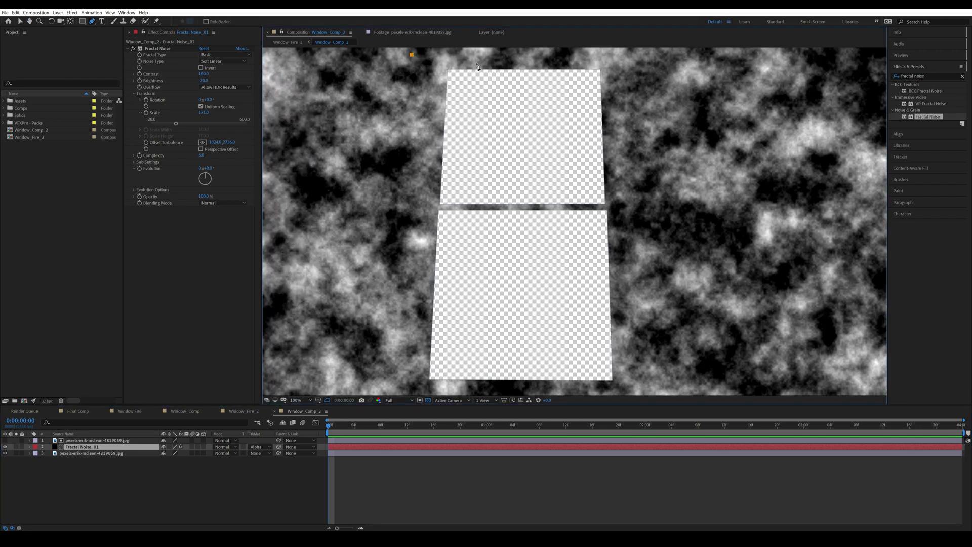
{"action": "left_click", "coordinate": [629, 60]}
{"action": "left_click", "coordinate": [693, 393]}
{"action": "left_click_drag", "start_coordinate": [695, 351], "coordinate": [696, 290]}
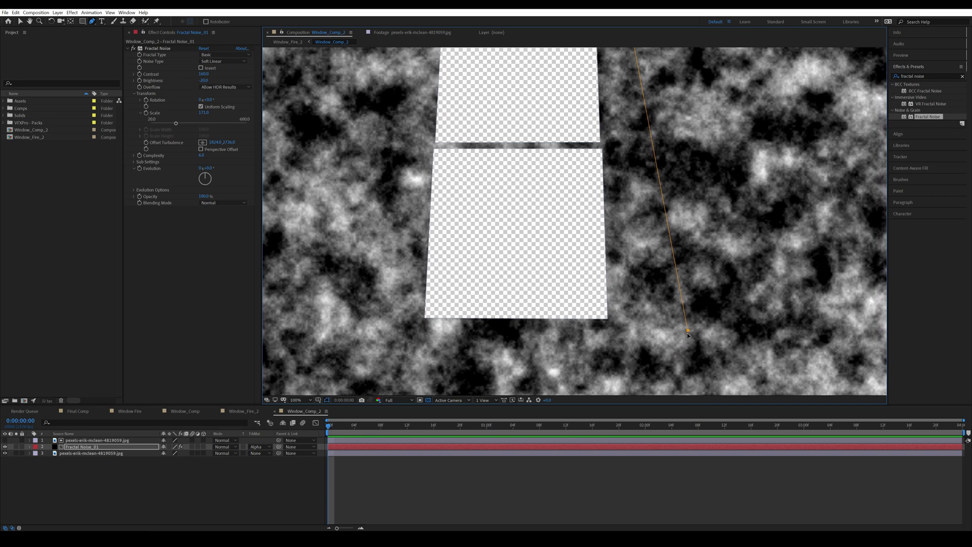
{"action": "left_click_drag", "start_coordinate": [688, 333], "coordinate": [693, 338]}
{"action": "left_click", "coordinate": [399, 344]}
{"action": "left_click_drag", "start_coordinate": [413, 207], "coordinate": [412, 275]}
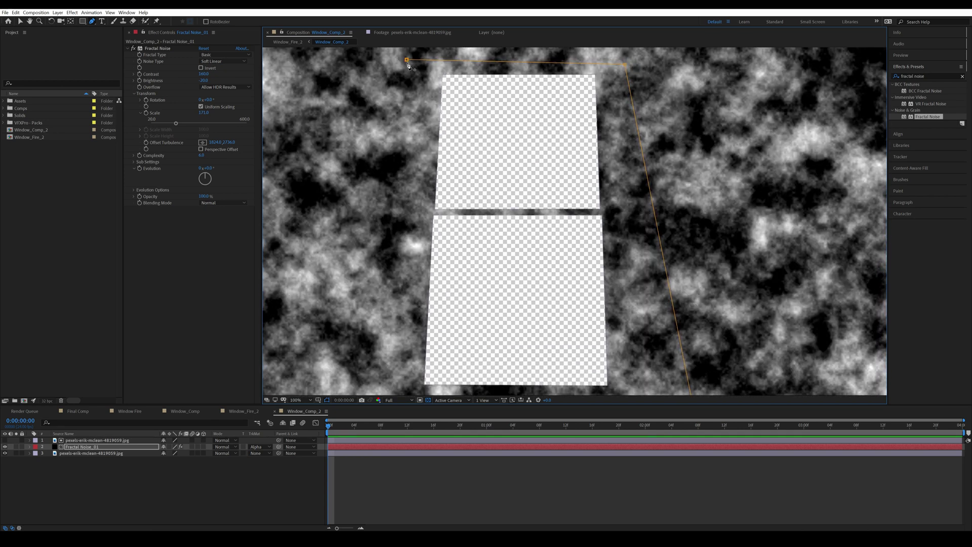
{"action": "left_click", "coordinate": [407, 61]}
{"action": "scroll", "coordinate": [573, 256], "scroll_direction": "down", "scroll_amount": 1}
{"action": "left_click_drag", "start_coordinate": [572, 256], "coordinate": [564, 235]}
{"action": "left_click_drag", "start_coordinate": [624, 292], "coordinate": [626, 294]}
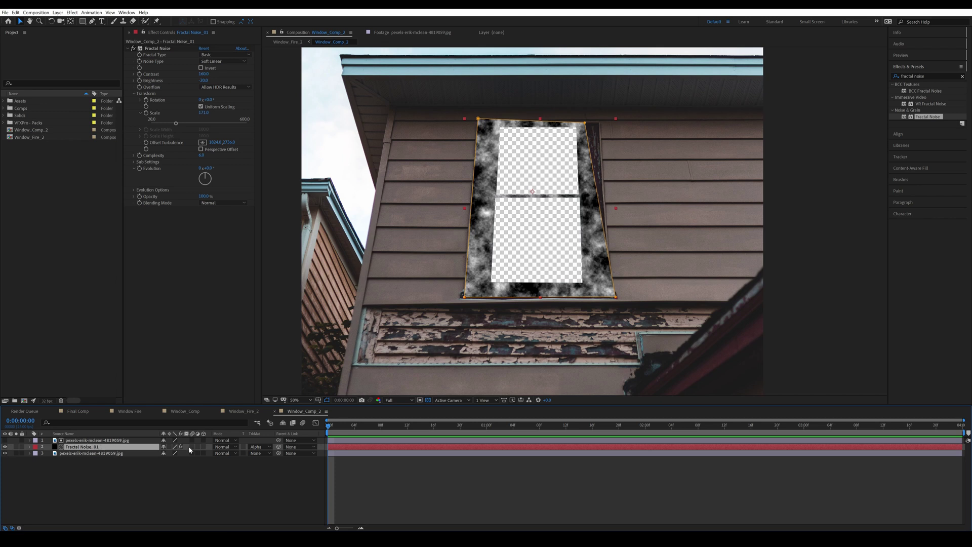
Step: Set Fractal Noise_01's blending mode to Overlay and feather its mask by about 239 pixels
{"action": "left_click", "coordinate": [230, 446]}
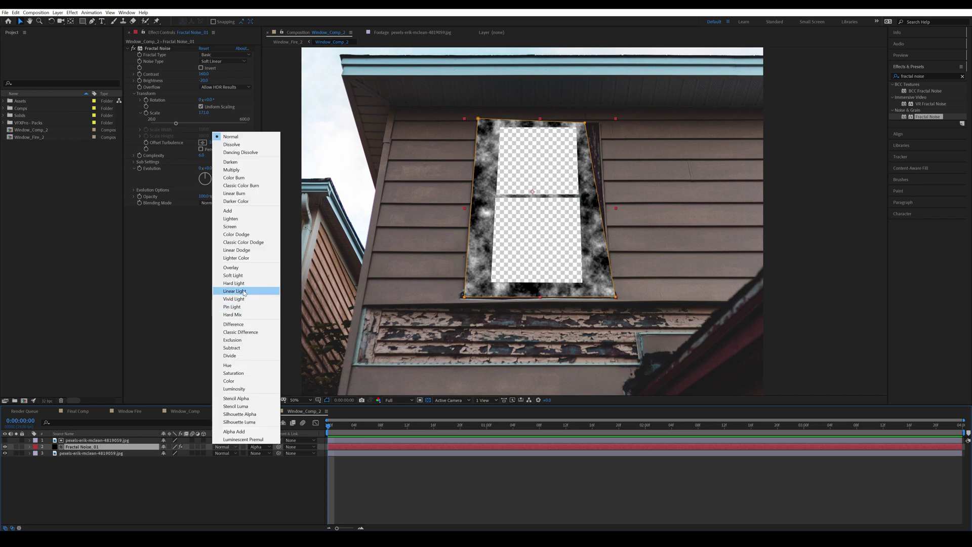
{"action": "left_click", "coordinate": [240, 269]}
{"action": "key", "text": "f"}
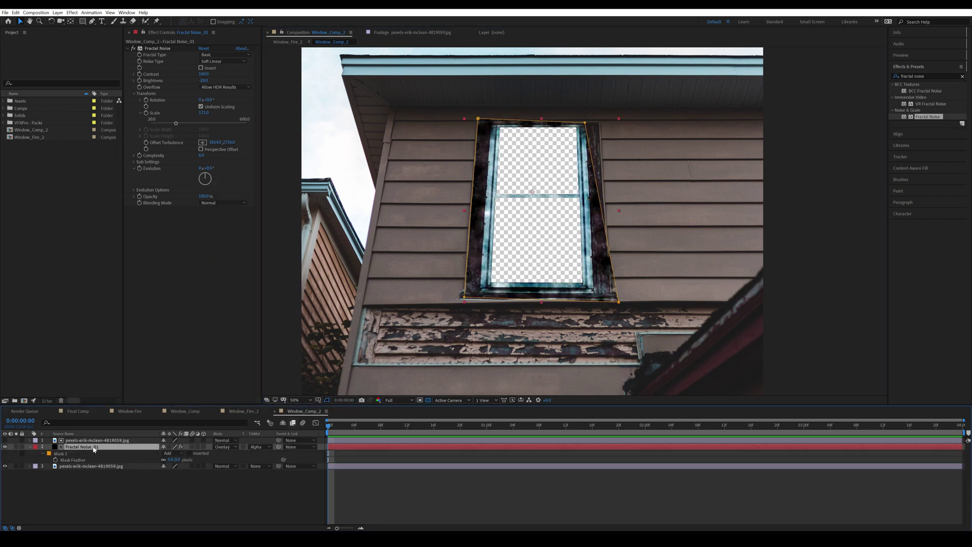
{"action": "left_click_drag", "start_coordinate": [171, 461], "coordinate": [233, 462]}
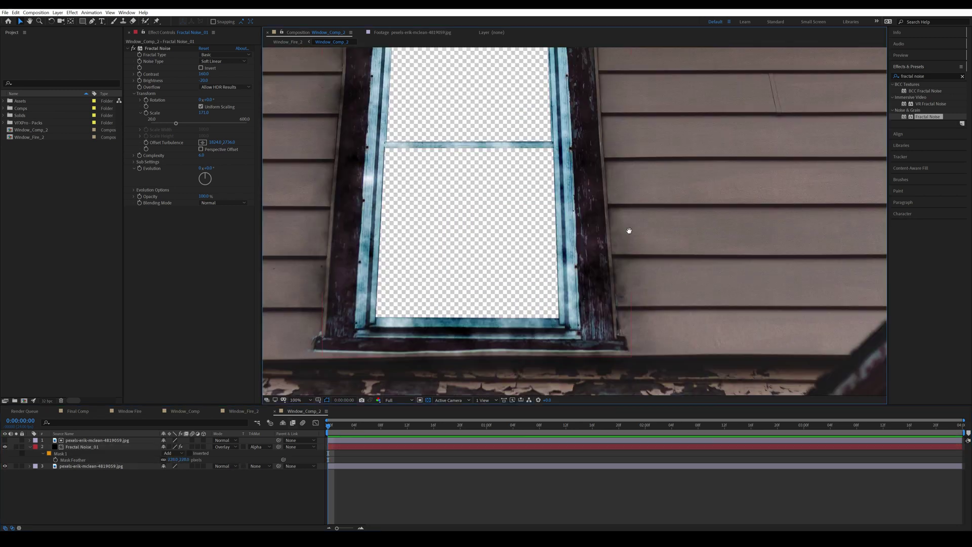
{"action": "left_click_drag", "start_coordinate": [629, 230], "coordinate": [628, 220]}
{"action": "left_click", "coordinate": [302, 400]}
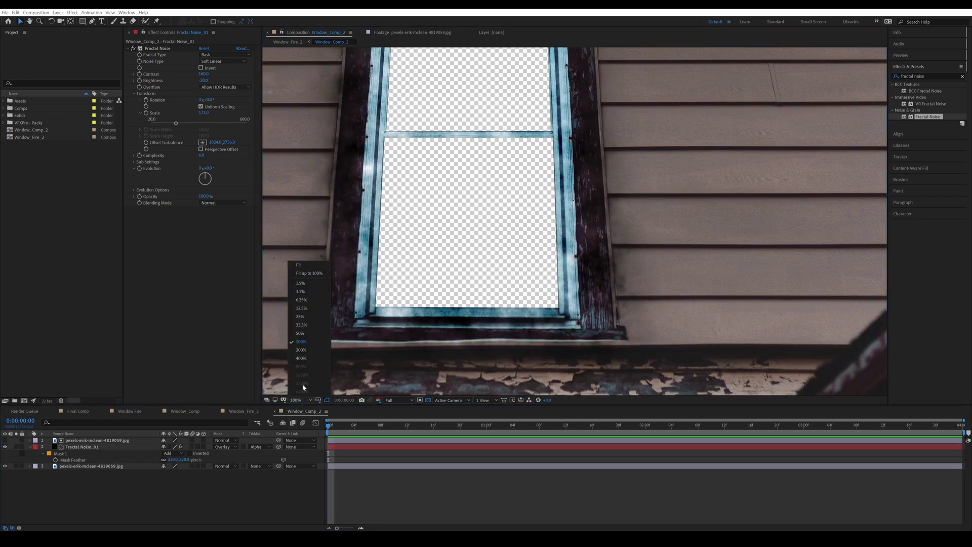
{"action": "left_click", "coordinate": [306, 274]}
{"action": "left_click", "coordinate": [124, 484]}
{"action": "key", "text": "u"}
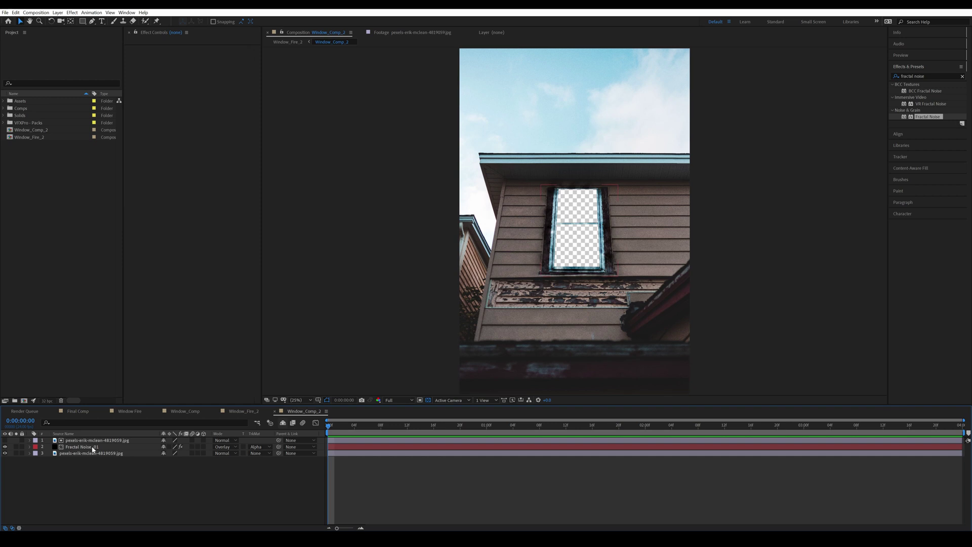
Step: Duplicate the Fractal Noise_01 layer together with its photo matte, and rename the noise copy Fractal Noise_02
{"action": "left_click", "coordinate": [93, 448]}
{"action": "left_click", "coordinate": [89, 441], "text": "shift"}
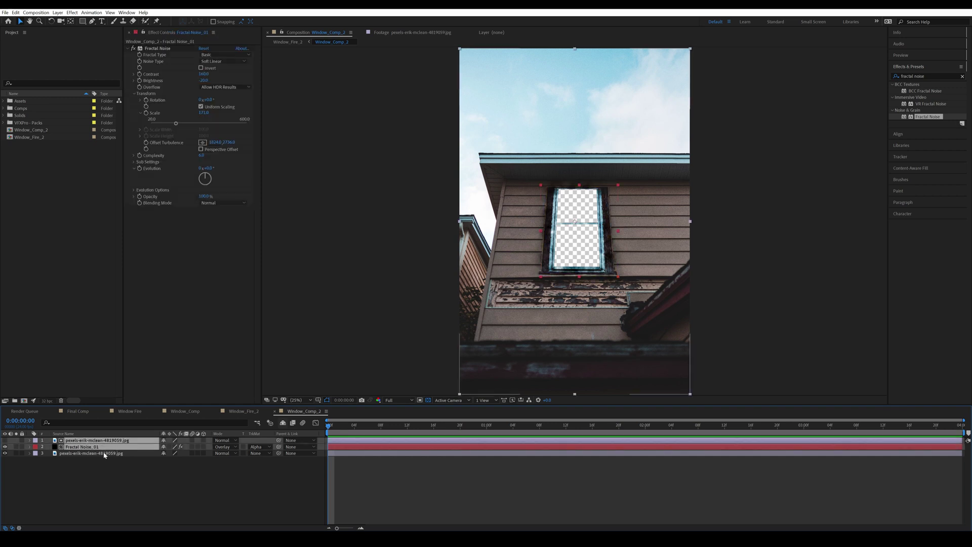
{"action": "key", "text": "ctrl+d"}
{"action": "key", "text": "ctrl+z"}
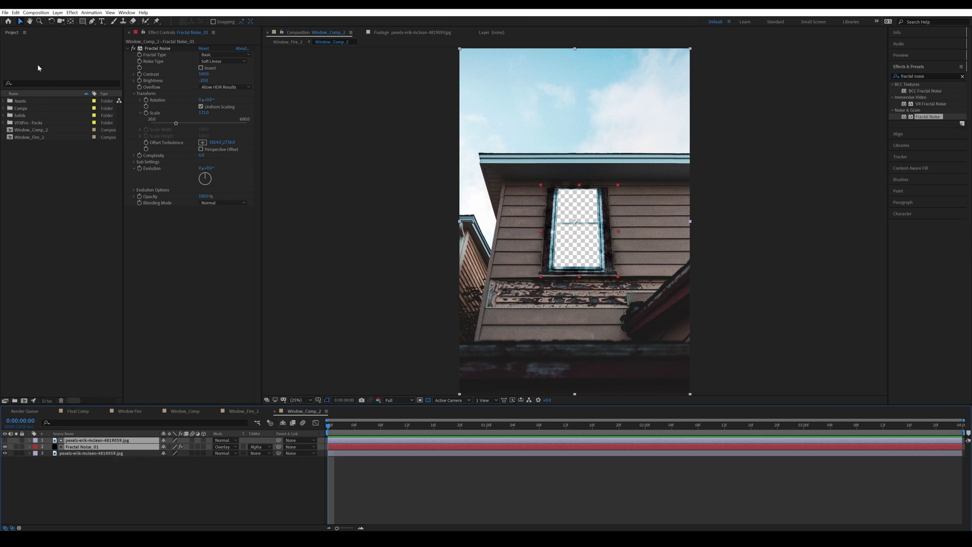
{"action": "left_click", "coordinate": [17, 12]}
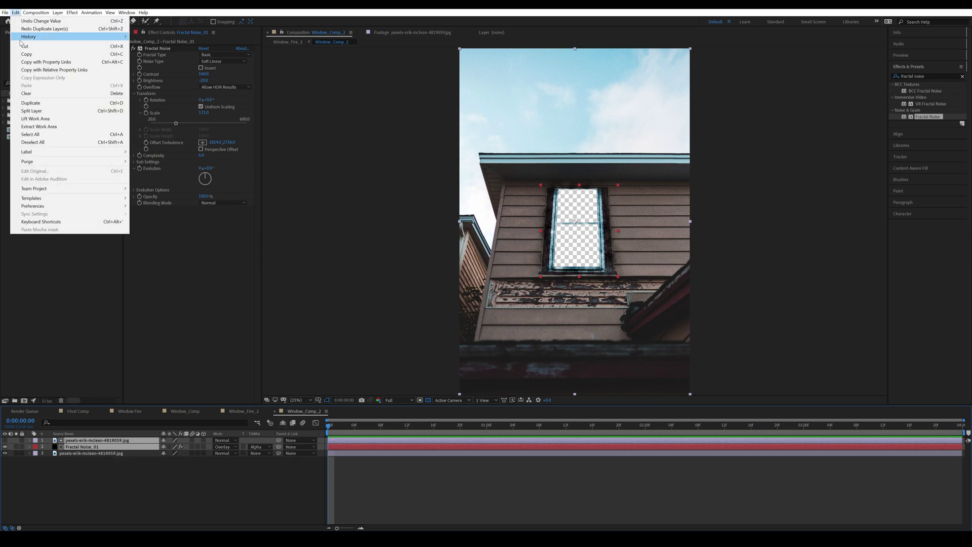
{"action": "left_click", "coordinate": [43, 103]}
{"action": "key", "text": "Return"}
{"action": "left_click", "coordinate": [108, 449]}
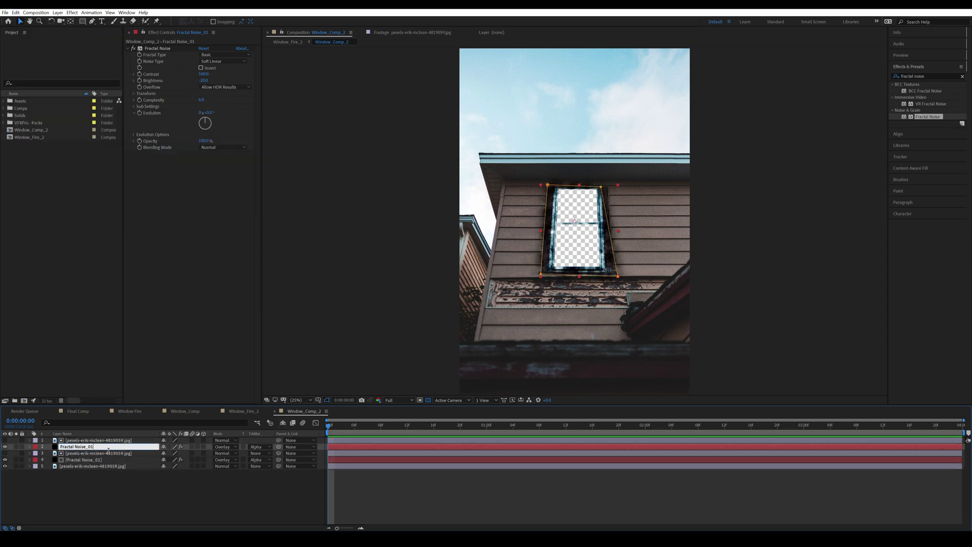
{"action": "type", "text": "2"}
{"action": "key", "text": "Return"}
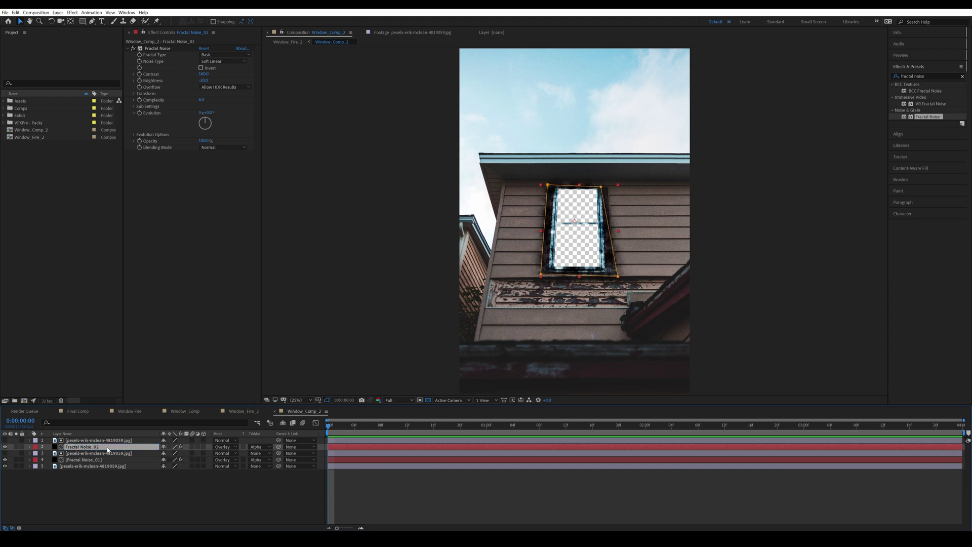
Step: Solo the Fractal Noise_02 layer and the base house photo layer, and select Fractal Noise_02
{"action": "left_click", "coordinate": [16, 446]}
{"action": "left_click", "coordinate": [16, 466]}
{"action": "left_click", "coordinate": [126, 466]}
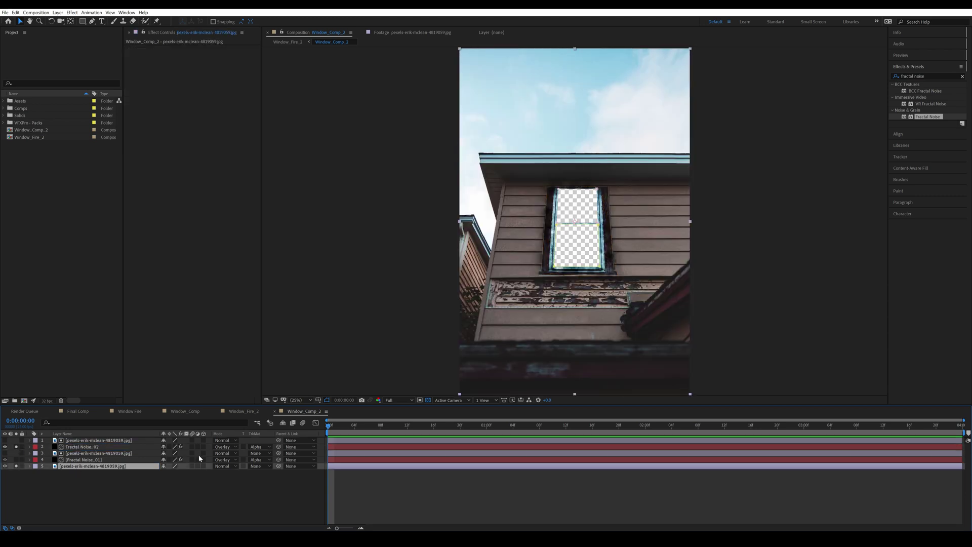
{"action": "left_click", "coordinate": [569, 239]}
{"action": "scroll", "coordinate": [569, 239], "scroll_direction": "up", "scroll_amount": 2}
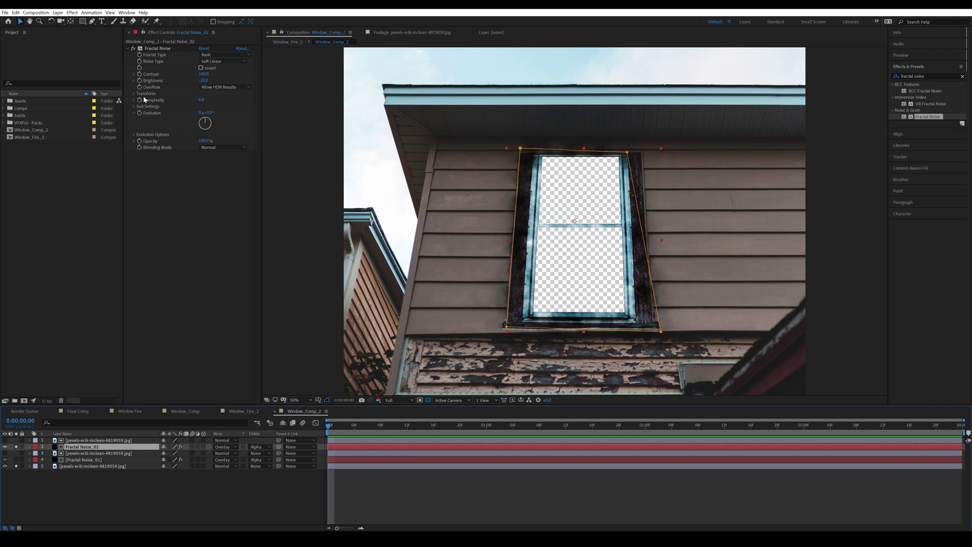
Step: Set Fractal Noise_02's fractal type to Smeary, with contrast about 176 and brightness about -4
{"action": "left_click", "coordinate": [235, 54]}
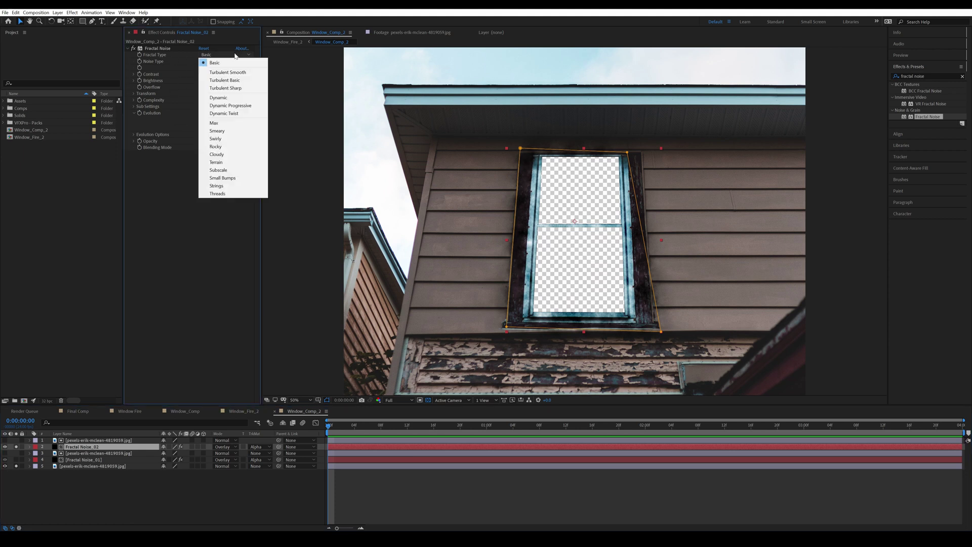
{"action": "left_click", "coordinate": [217, 131]}
{"action": "scroll", "coordinate": [555, 230], "scroll_direction": "up", "scroll_amount": 2}
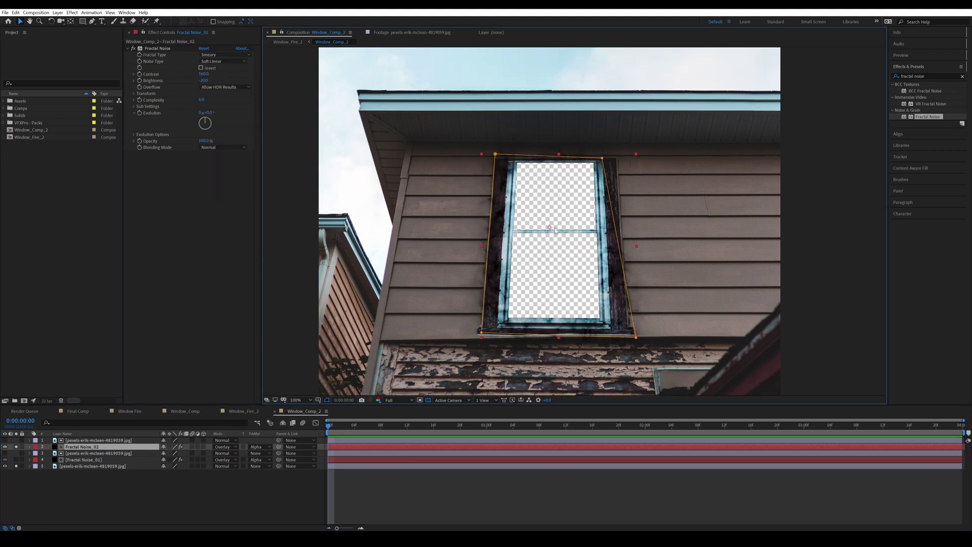
{"action": "left_click_drag", "start_coordinate": [441, 406], "coordinate": [442, 426]}
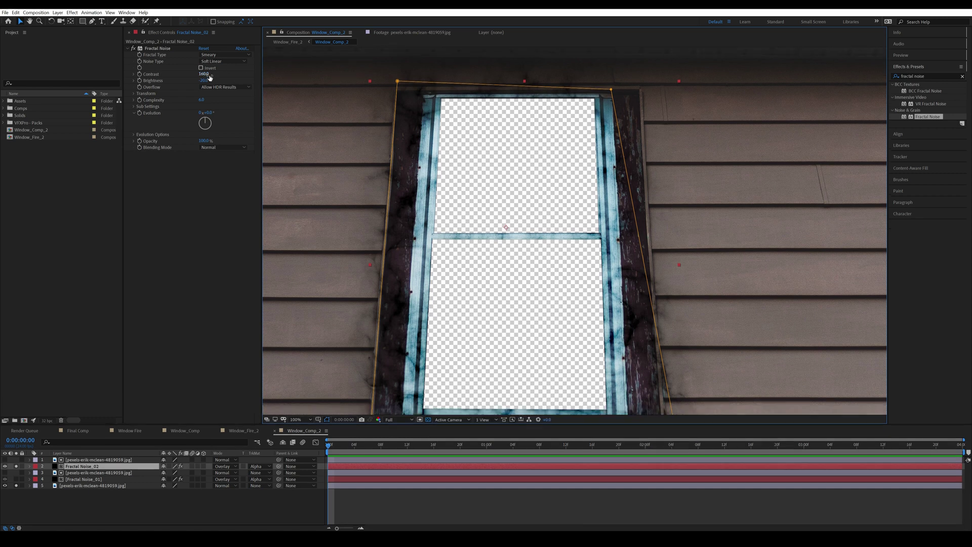
{"action": "left_click_drag", "start_coordinate": [208, 75], "coordinate": [215, 81]}
{"action": "left_click_drag", "start_coordinate": [337, 168], "coordinate": [303, 135]}
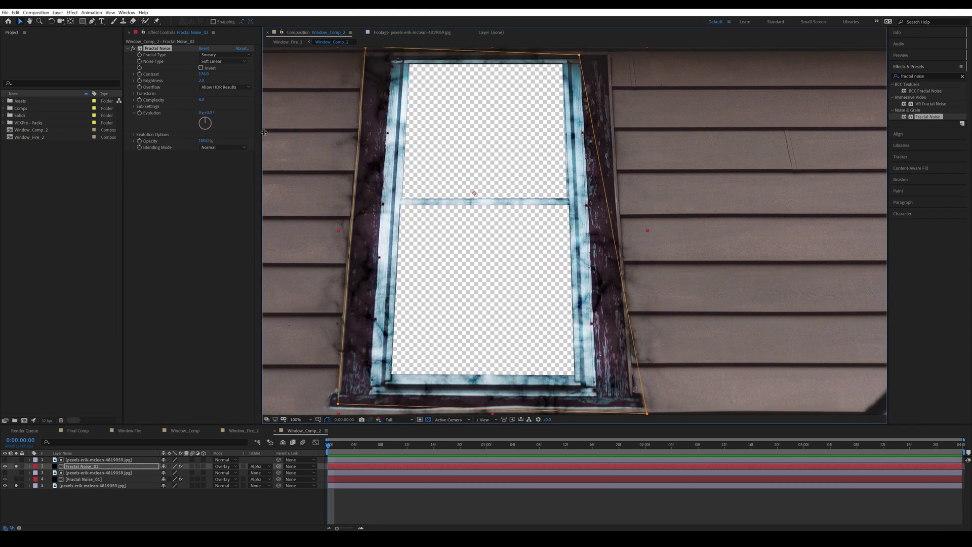
{"action": "left_click_drag", "start_coordinate": [203, 80], "coordinate": [202, 80]}
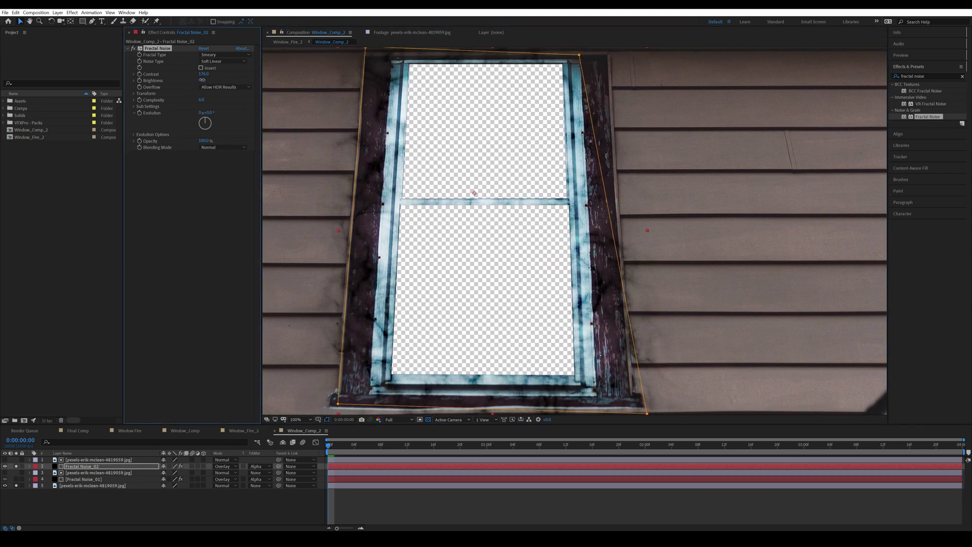
Step: Unsolo the layers, duplicate Fractal Noise_01 with its photo matte, move the pair to the top of the stack and rename the noise copy Fractal Noise_03
{"action": "left_click", "coordinate": [99, 473]}
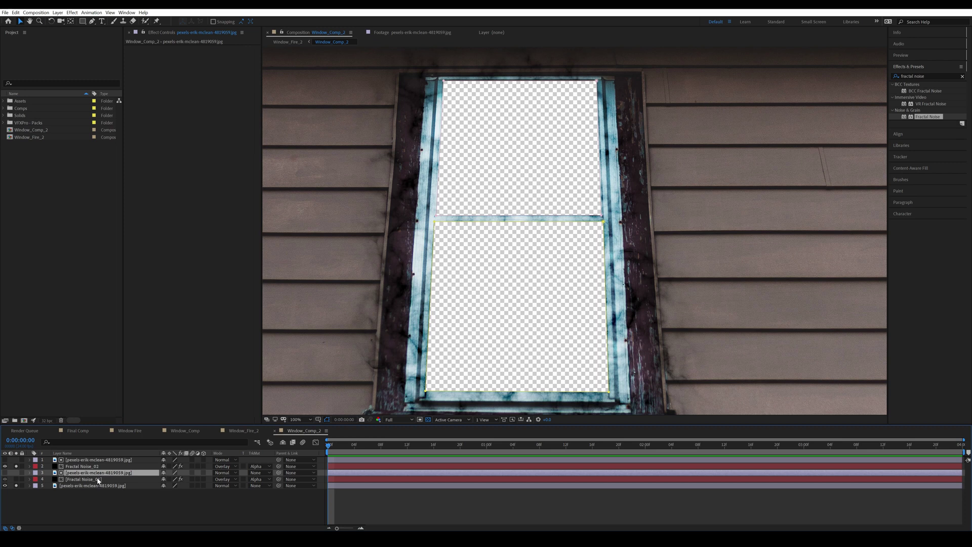
{"action": "left_click", "coordinate": [101, 479], "text": "ctrl"}
{"action": "left_click_drag", "start_coordinate": [17, 466], "coordinate": [16, 486]}
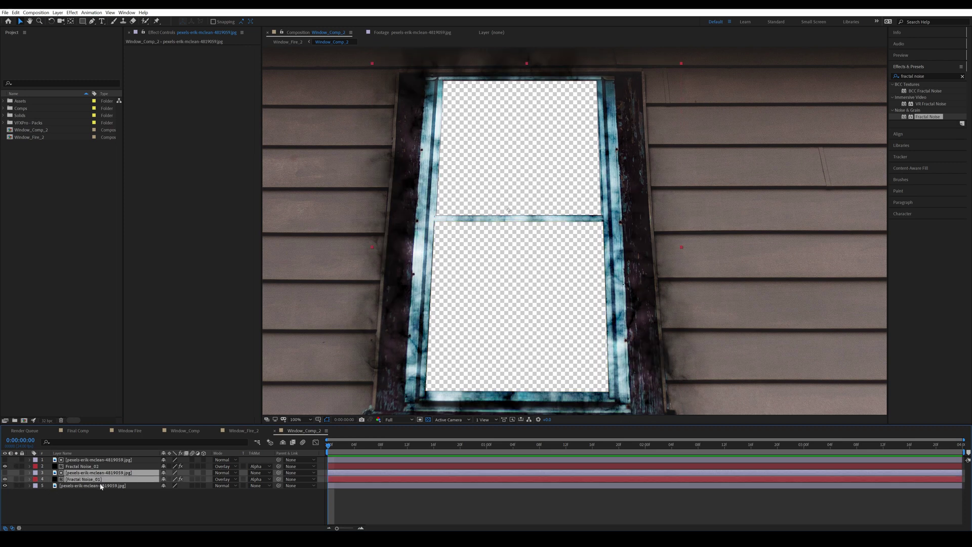
{"action": "key", "text": "ctrl+d"}
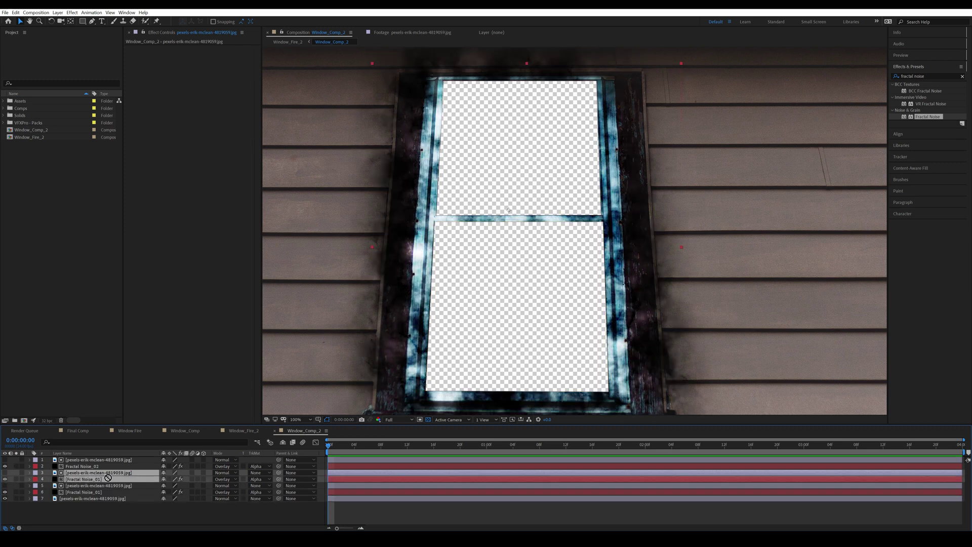
{"action": "left_click_drag", "start_coordinate": [106, 474], "coordinate": [107, 462]}
{"action": "key", "text": "Return"}
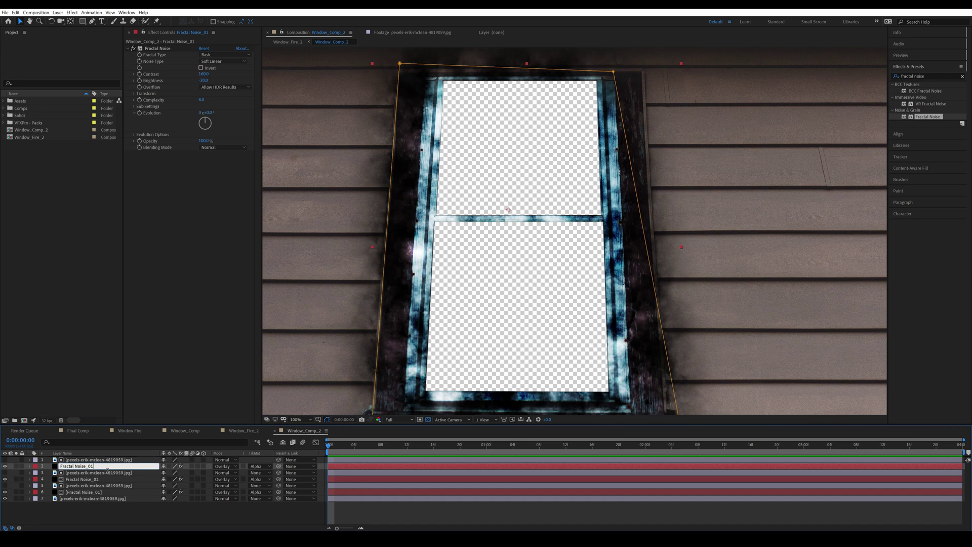
{"action": "key", "text": "BackSpace"}
{"action": "type", "text": "3"}
{"action": "key", "text": "Return"}
Step: Solo Fractal Noise_03 and the base house photo, and select Fractal Noise_03
{"action": "left_click", "coordinate": [17, 466]}
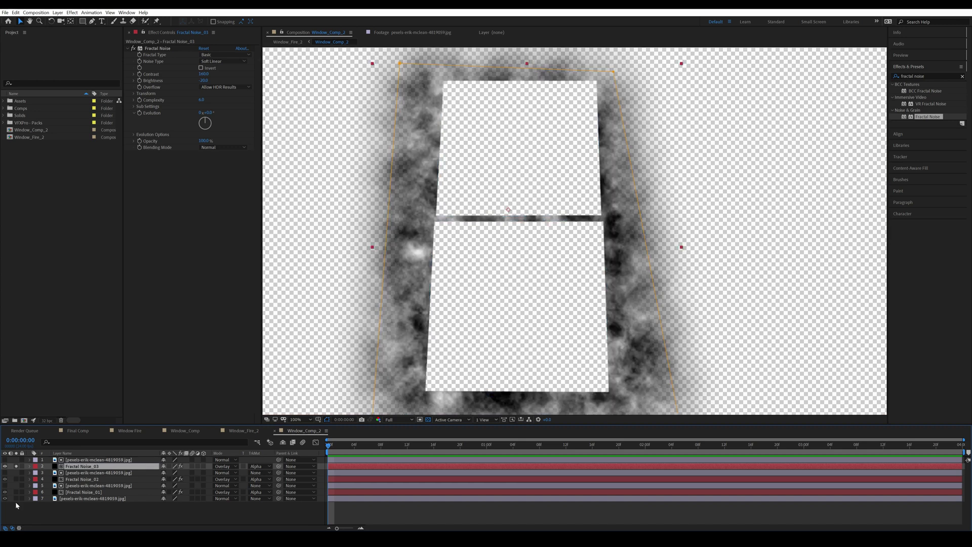
{"action": "left_click", "coordinate": [16, 498]}
{"action": "left_click", "coordinate": [93, 498]}
{"action": "left_click", "coordinate": [96, 467]}
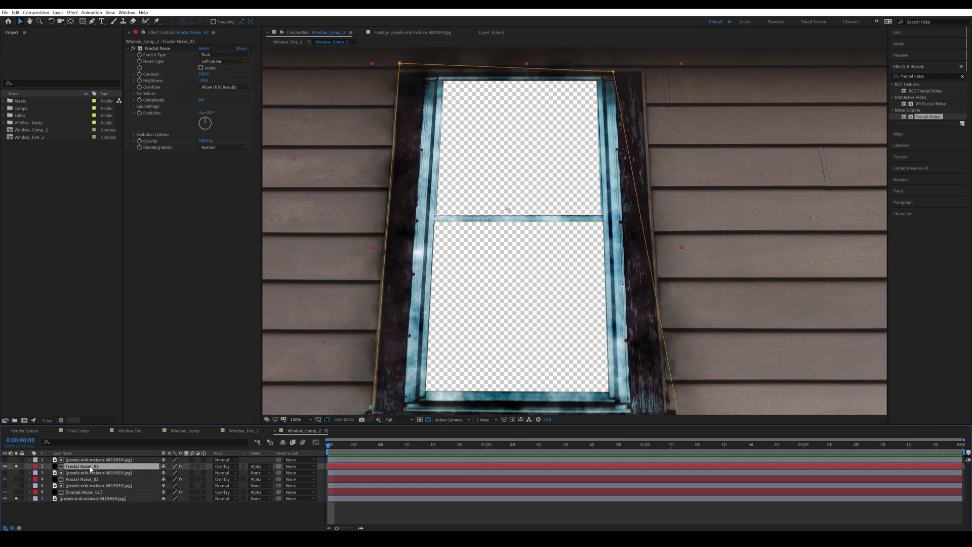
Step: Replace Fractal Noise_03's mask with a closed four-corner Pen mask around the window's horizontal middle bar
{"action": "key", "text": "period"}
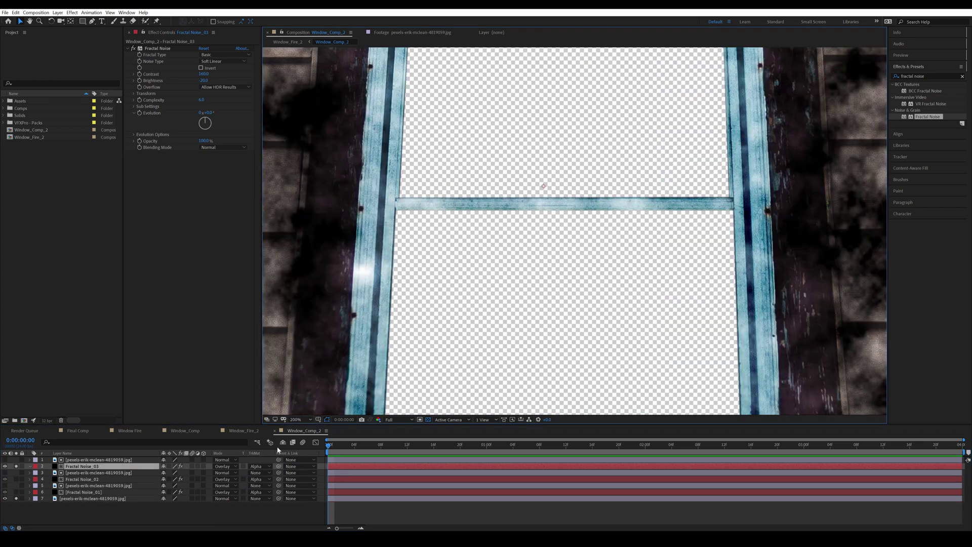
{"action": "key", "text": "g"}
{"action": "left_click", "coordinate": [396, 237]}
{"action": "left_click", "coordinate": [407, 158]}
{"action": "left_click", "coordinate": [721, 155]}
{"action": "left_click", "coordinate": [732, 234]}
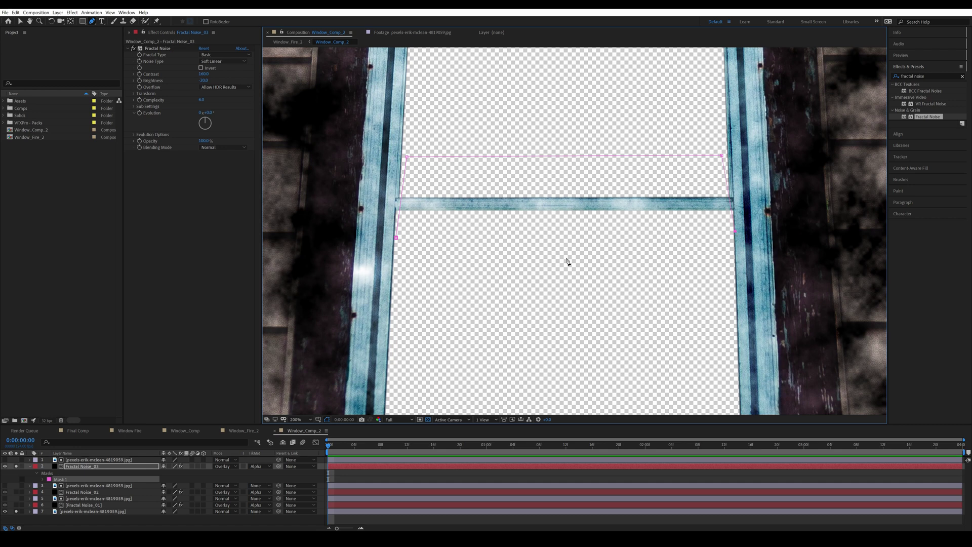
{"action": "left_click", "coordinate": [396, 238]}
Step: Draw a second closed four-corner Pen mask on Fractal Noise_03 around the window's bottom rail and sill
{"action": "scroll", "coordinate": [560, 189], "scroll_direction": "down", "scroll_amount": 5}
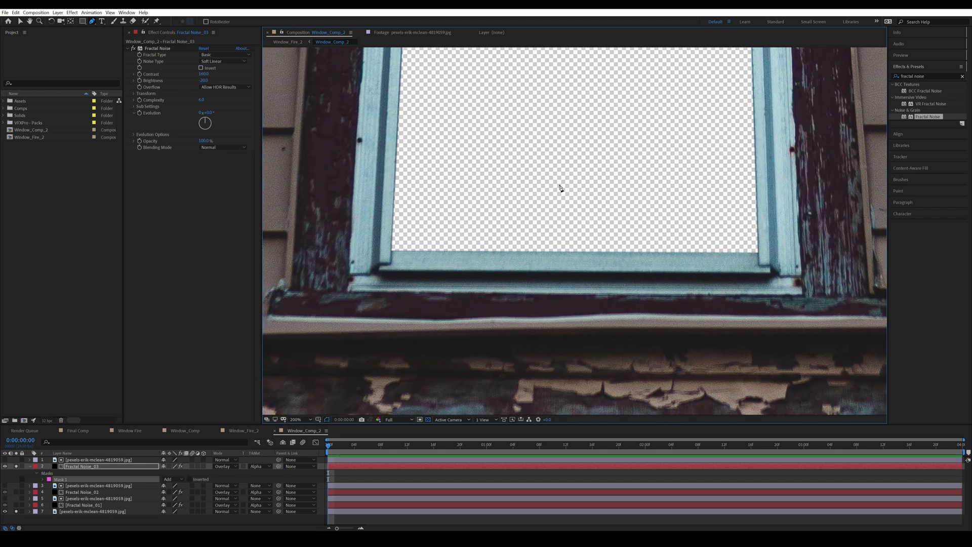
{"action": "left_click", "coordinate": [352, 324]}
{"action": "left_click", "coordinate": [350, 320]}
{"action": "left_click", "coordinate": [799, 320]}
{"action": "left_click", "coordinate": [749, 228]}
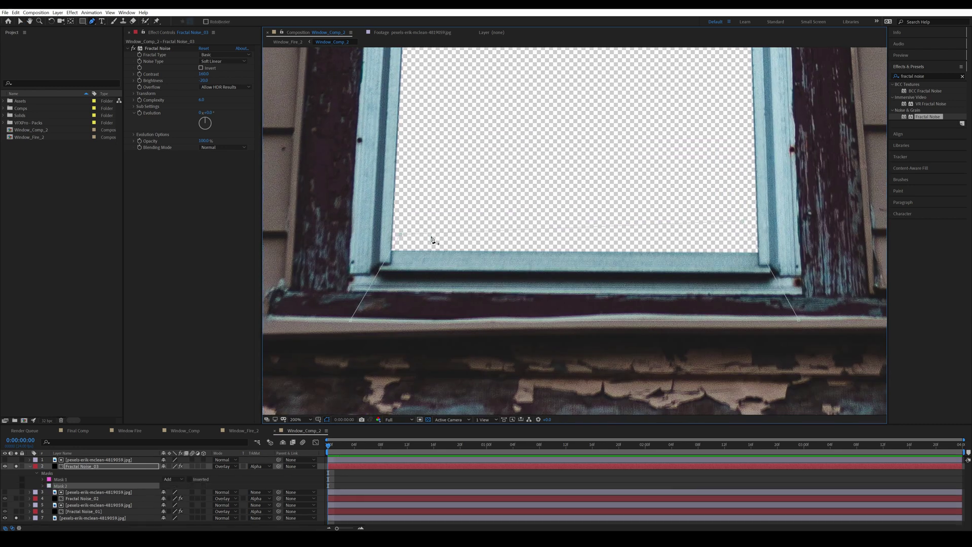
{"action": "left_click", "coordinate": [400, 234]}
{"action": "left_click_drag", "start_coordinate": [749, 228], "coordinate": [745, 230]}
Step: Feather both Fractal Noise_03 masks by about 142 pixels and collapse the layer's properties
{"action": "key", "text": "f"}
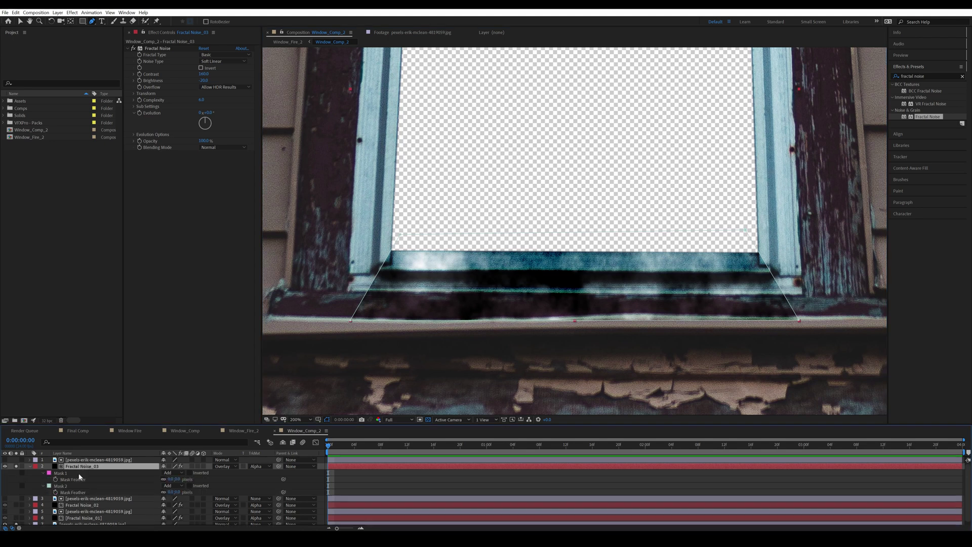
{"action": "left_click_drag", "start_coordinate": [170, 479], "coordinate": [225, 479]}
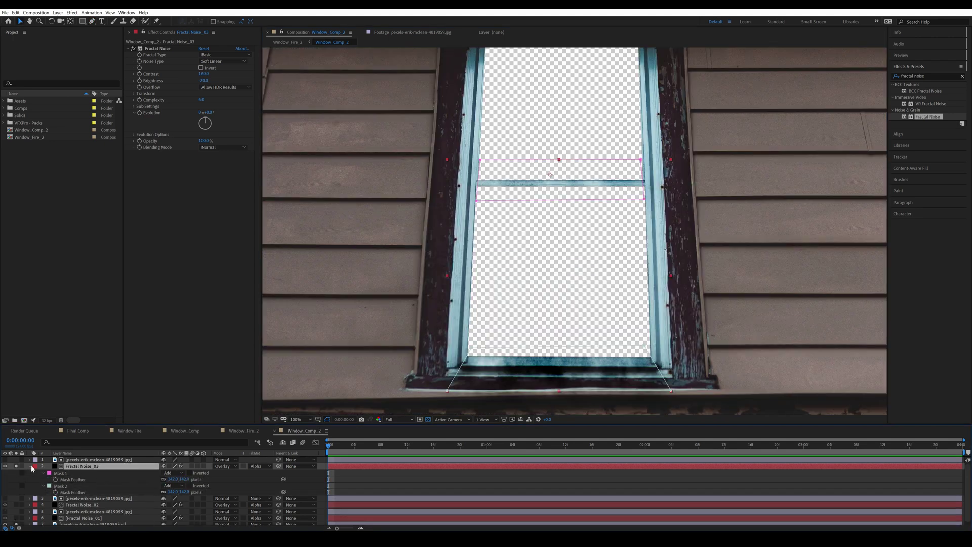
{"action": "left_click", "coordinate": [30, 466]}
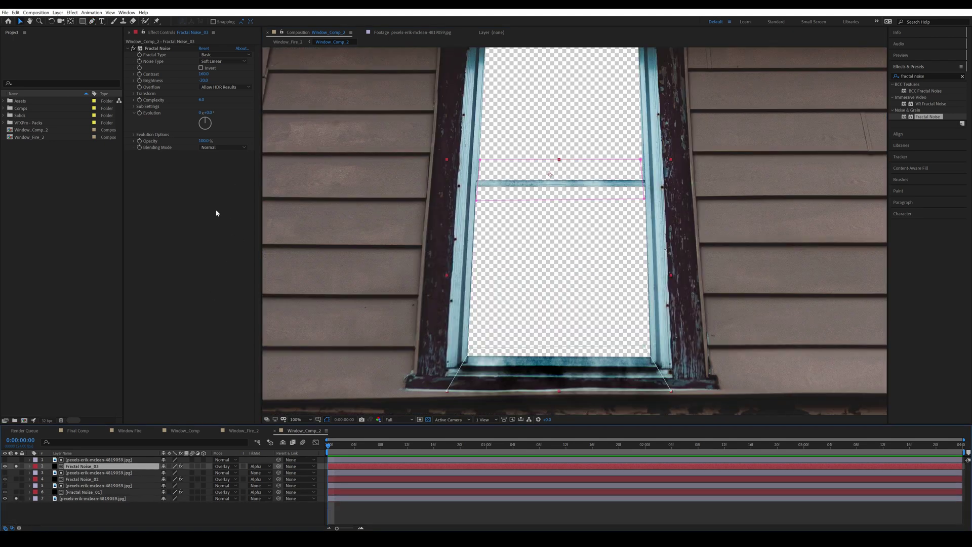
Step: Raise Fractal Noise_03's contrast to about 228, lower its brightness, and set its blending mode to Multiply
{"action": "left_click_drag", "start_coordinate": [211, 74], "coordinate": [193, 81]}
{"action": "left_click", "coordinate": [93, 466]}
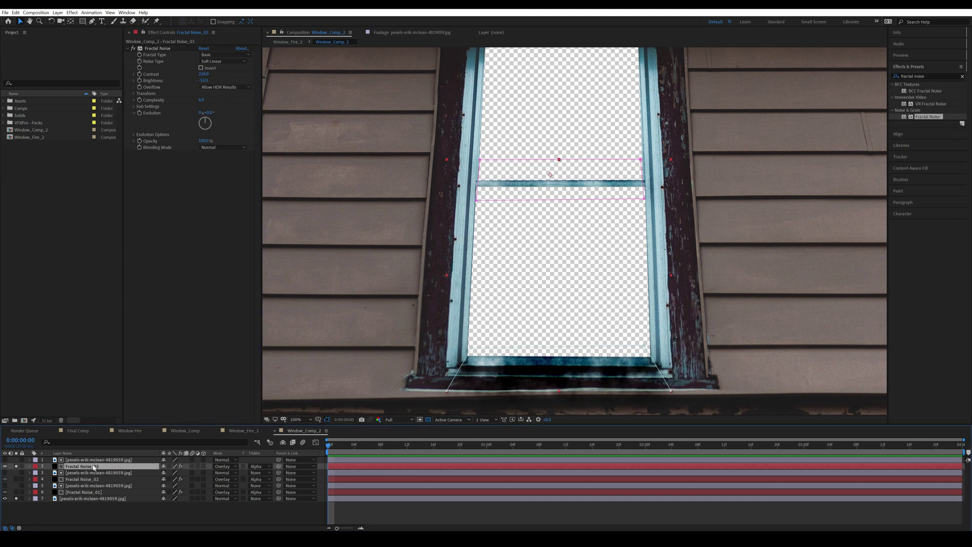
{"action": "left_click", "coordinate": [228, 466]}
{"action": "left_click", "coordinate": [237, 189]}
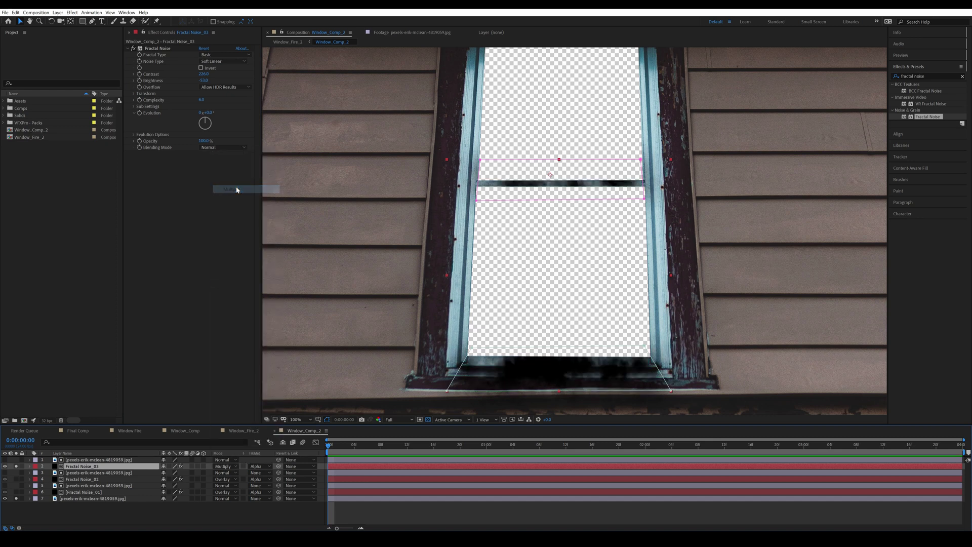
Step: Unsolo Fractal Noise_03 and the base photo, and set Fractal Noise_02's blending mode to Multiply
{"action": "left_click", "coordinate": [88, 480]}
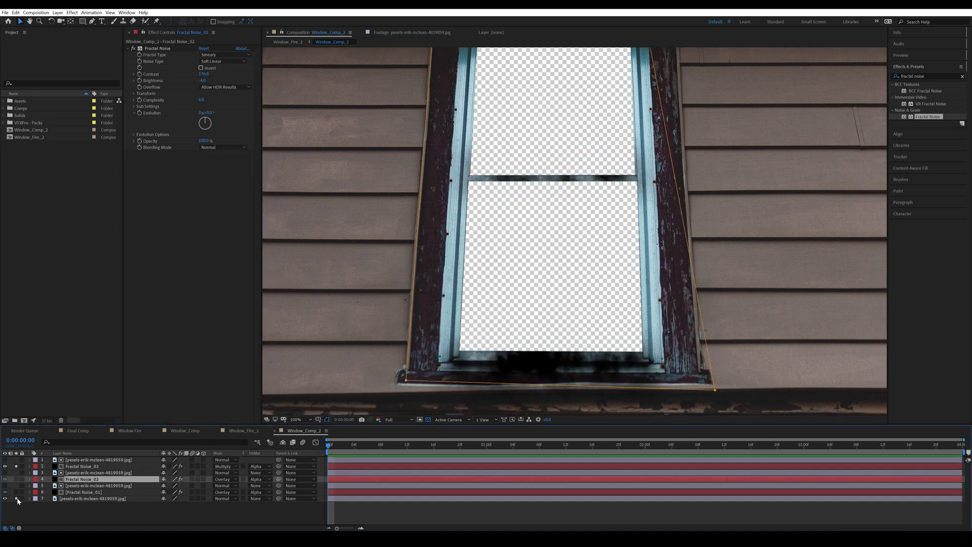
{"action": "left_click", "coordinate": [16, 499]}
{"action": "left_click", "coordinate": [16, 467]}
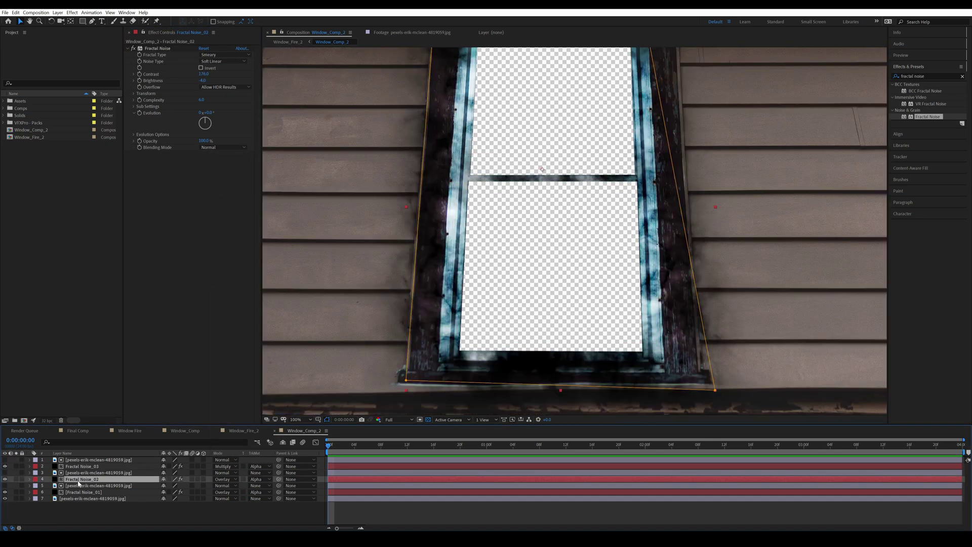
{"action": "left_click", "coordinate": [223, 479]}
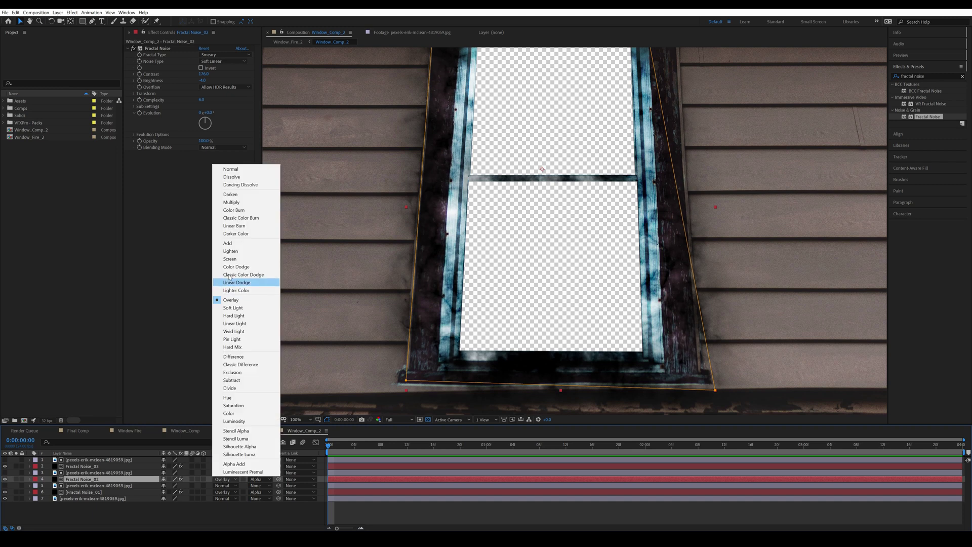
{"action": "left_click", "coordinate": [240, 203]}
Step: In the Window_Fire_2 composition, add the interior photo pexels-pixabay-276671.jpg beneath the Window_Comp_2 layer
{"action": "left_click", "coordinate": [244, 431]}
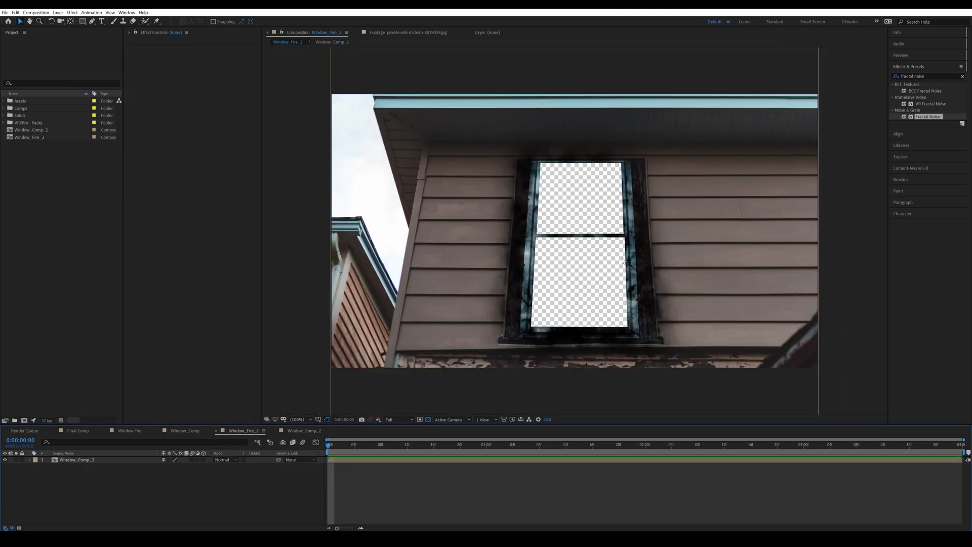
{"action": "scroll", "coordinate": [628, 269], "scroll_direction": "up", "scroll_amount": 1}
{"action": "left_click_drag", "start_coordinate": [628, 268], "coordinate": [583, 233]}
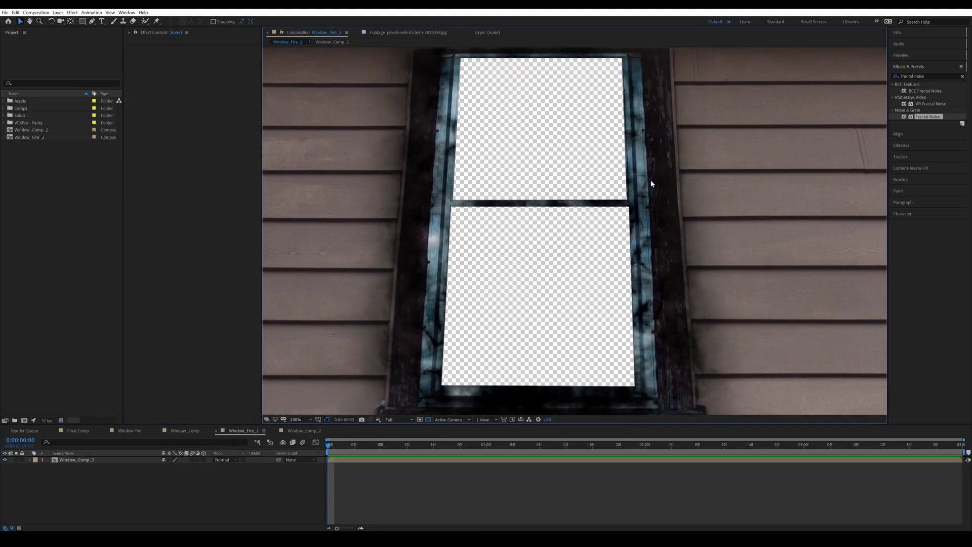
{"action": "left_click_drag", "start_coordinate": [647, 268], "coordinate": [631, 248]}
{"action": "left_click_drag", "start_coordinate": [427, 143], "coordinate": [429, 197]}
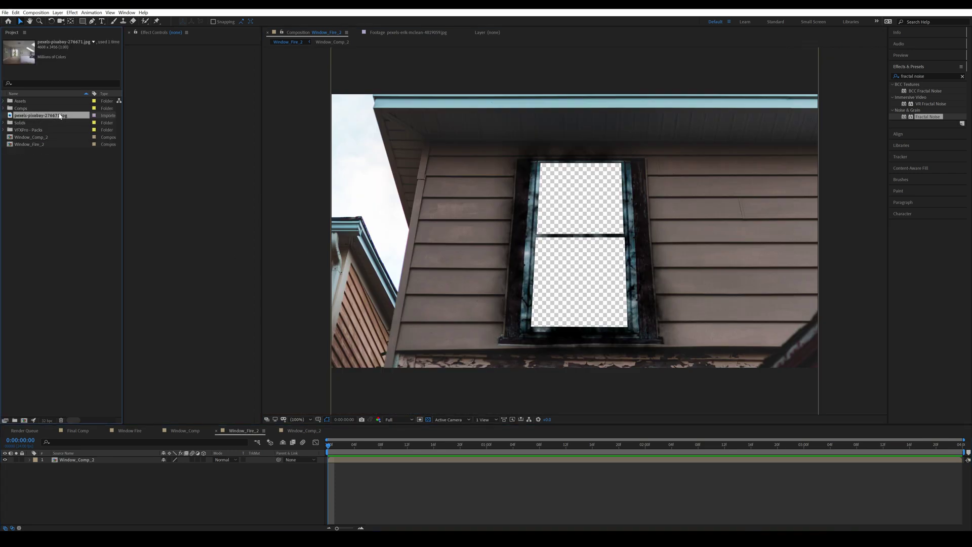
{"action": "left_click_drag", "start_coordinate": [45, 117], "coordinate": [97, 504]}
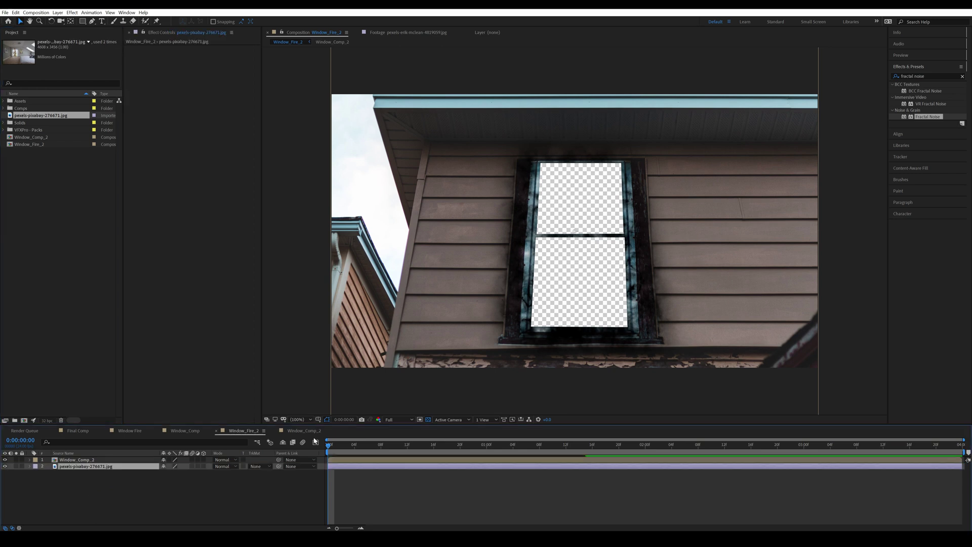
{"action": "left_click", "coordinate": [15, 467]}
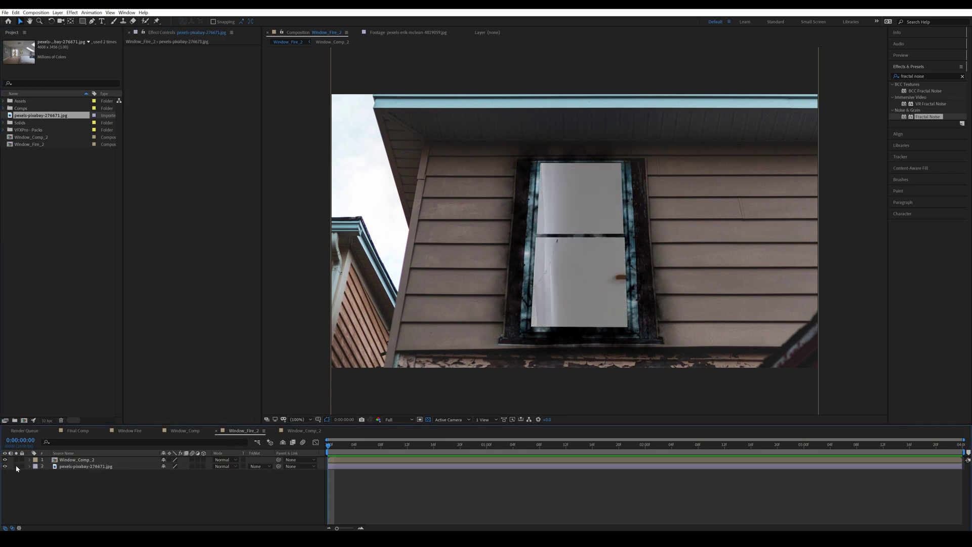
Step: Solo the interior photo to scale it down, tilt it slightly and reposition it behind the window, and unsolo it
{"action": "scroll", "coordinate": [482, 287], "scroll_direction": "down", "scroll_amount": 1}
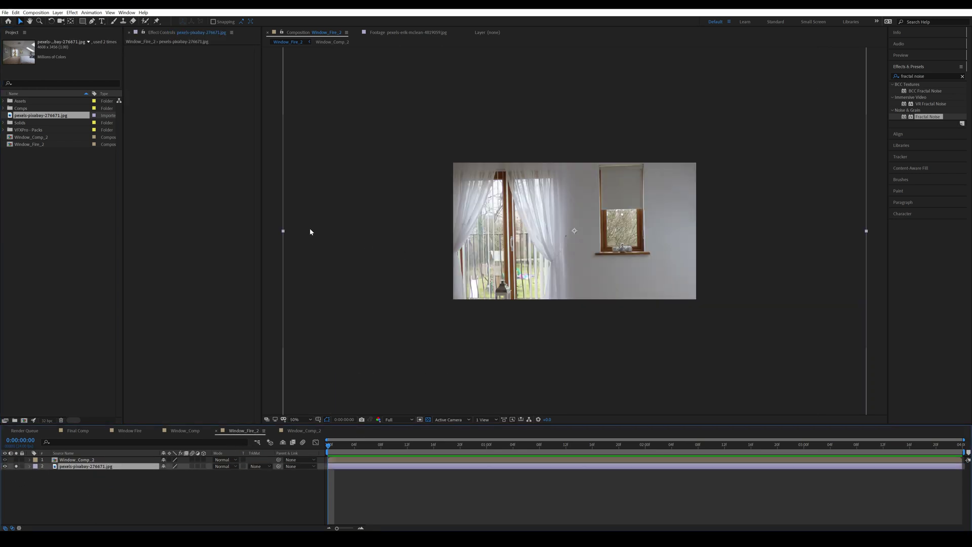
{"action": "left_click_drag", "start_coordinate": [284, 231], "coordinate": [391, 239]}
{"action": "left_click_drag", "start_coordinate": [531, 251], "coordinate": [529, 281]}
{"action": "key", "text": "w"}
{"action": "left_click_drag", "start_coordinate": [693, 272], "coordinate": [694, 280]}
{"action": "left_click", "coordinate": [301, 419]}
{"action": "left_click", "coordinate": [308, 303]}
{"action": "left_click", "coordinate": [16, 467]}
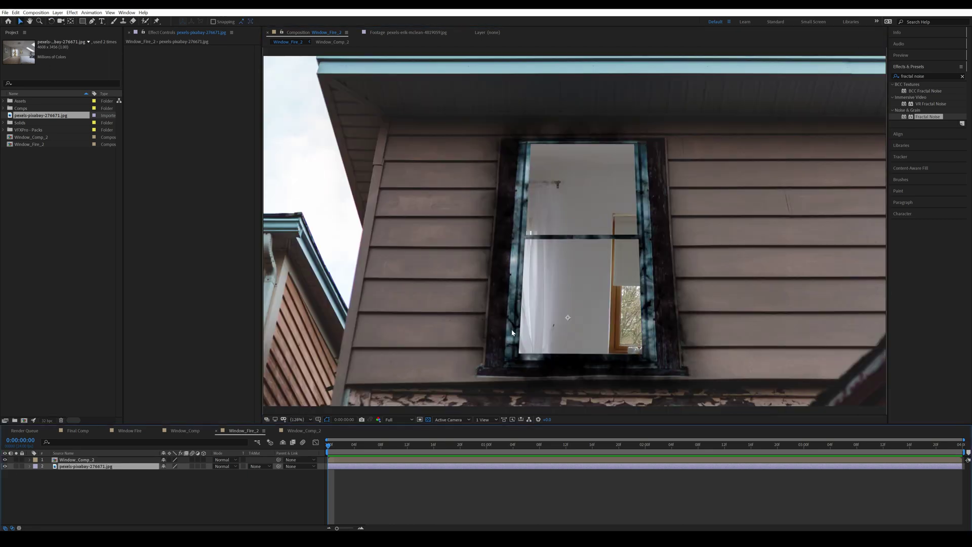
Step: Rescale and shift the interior photo so its sheer curtain sits in the lower-left part of the lower window pane
{"action": "scroll", "coordinate": [466, 287], "scroll_direction": "down", "scroll_amount": 1}
{"action": "left_click_drag", "start_coordinate": [467, 287], "coordinate": [454, 289]}
{"action": "left_click", "coordinate": [79, 467]}
{"action": "left_click", "coordinate": [155, 487]}
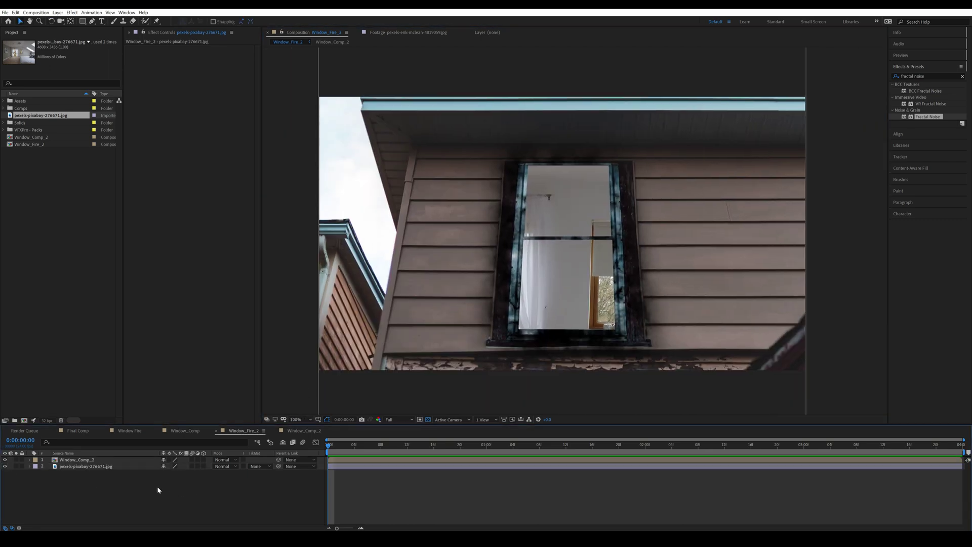
{"action": "left_click", "coordinate": [101, 467]}
{"action": "key", "text": "comma"}
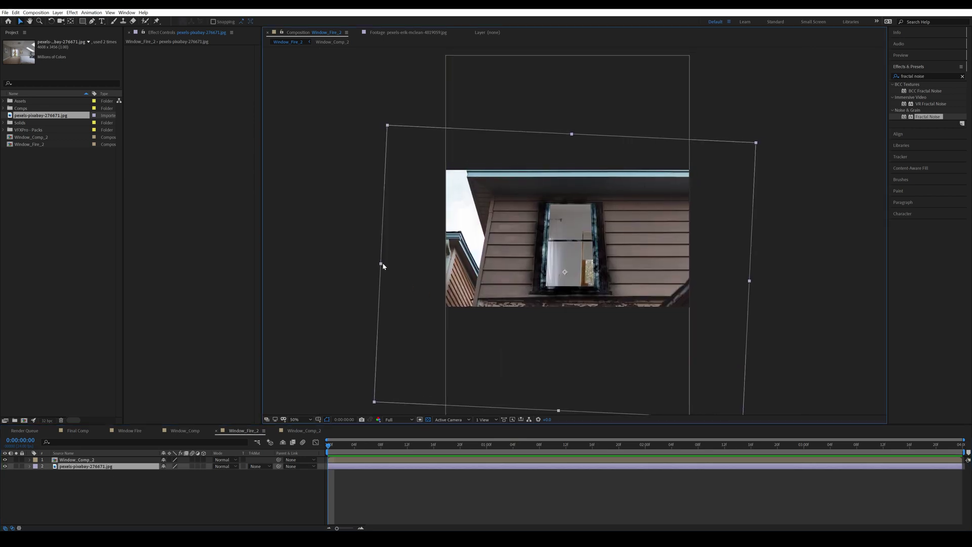
{"action": "left_click_drag", "start_coordinate": [382, 263], "coordinate": [404, 264]}
{"action": "left_click_drag", "start_coordinate": [570, 257], "coordinate": [574, 268]}
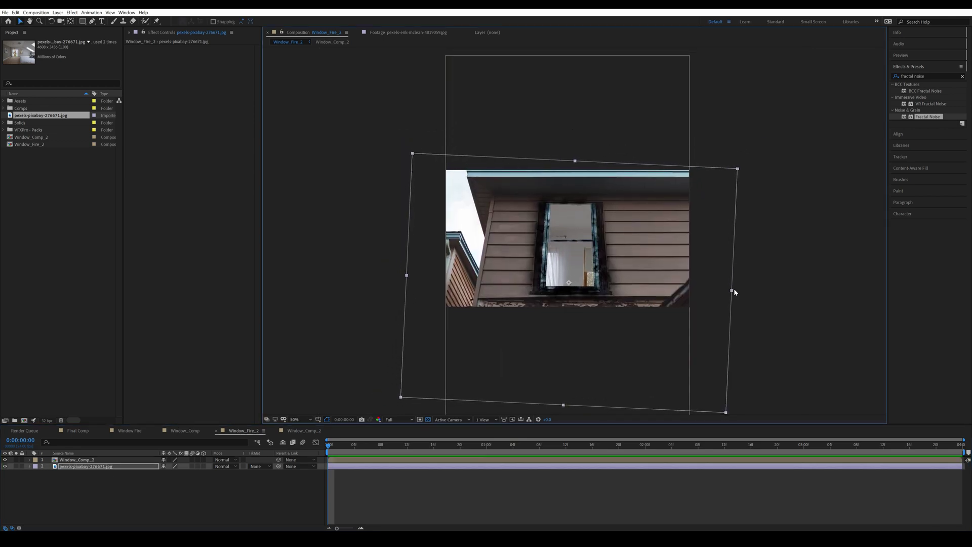
{"action": "mouse_move", "coordinate": [734, 292]}
{"action": "left_mouse_down"}
{"action": "mouse_move", "coordinate": [742, 300]}
{"action": "mouse_move", "coordinate": [727, 301]}
{"action": "mouse_move", "coordinate": [736, 303]}
{"action": "left_mouse_up"}
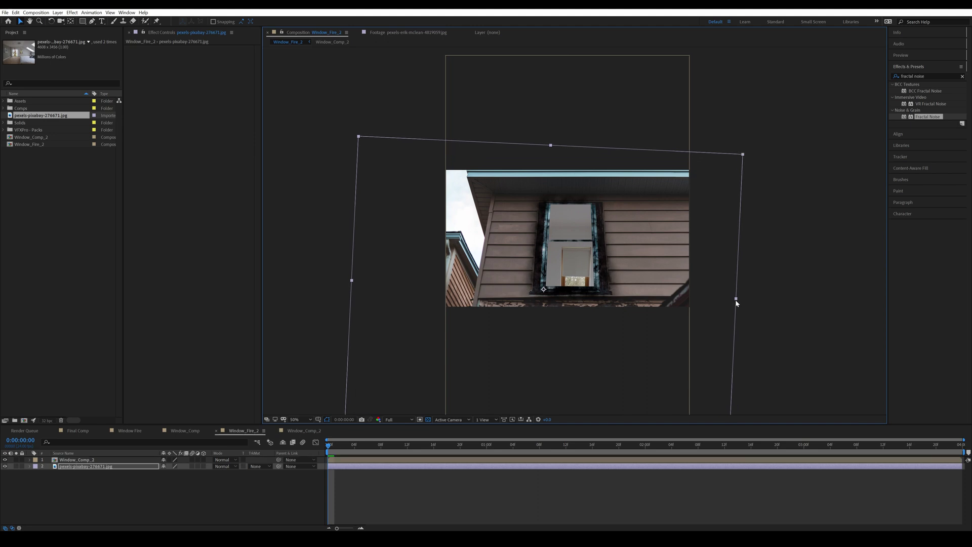
{"action": "left_click_drag", "start_coordinate": [670, 313], "coordinate": [785, 306]}
{"action": "left_click_drag", "start_coordinate": [755, 310], "coordinate": [749, 313]}
{"action": "left_click", "coordinate": [302, 420]}
{"action": "left_click", "coordinate": [304, 285]}
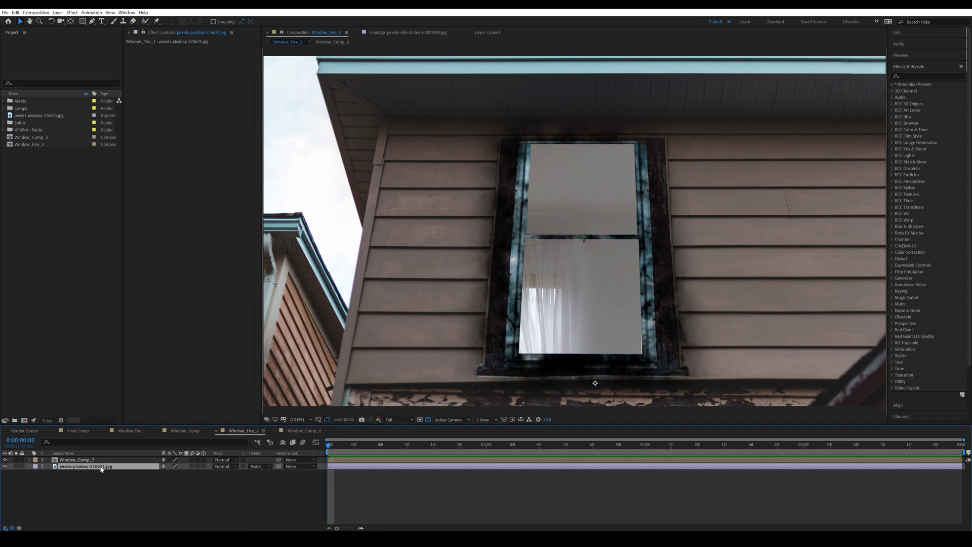
Step: Pre-compose the interior photo as Room, moving all attributes into the new composition
{"action": "key", "text": "ctrl+shift+c"}
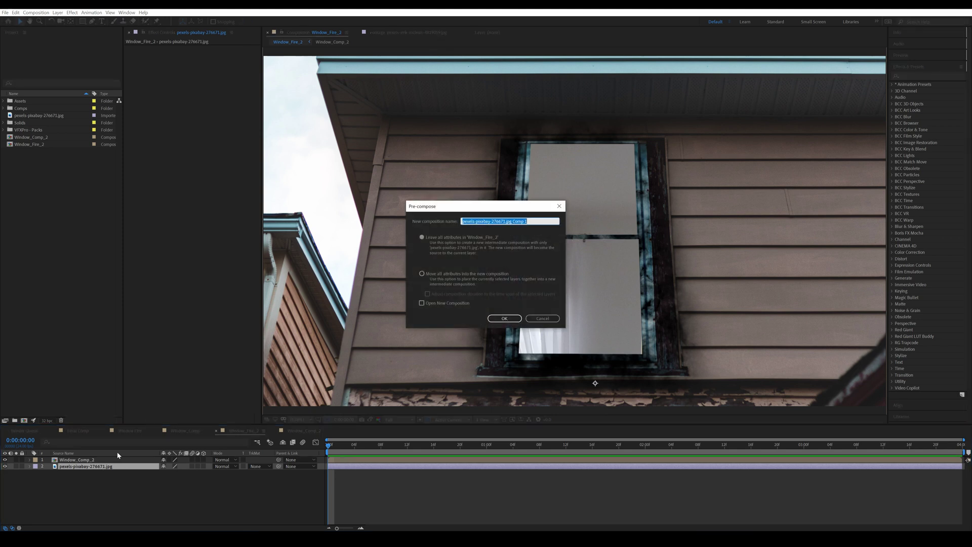
{"action": "left_click", "coordinate": [494, 273]}
{"action": "left_click_drag", "start_coordinate": [530, 224], "coordinate": [439, 224]}
{"action": "type", "text": "Room"}
{"action": "key", "text": "Return"}
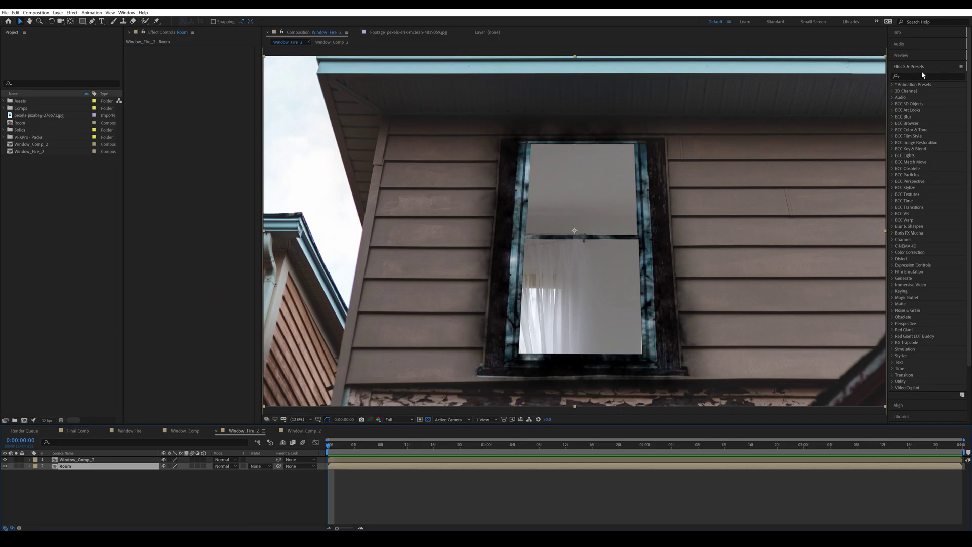
Step: Apply the Exposure effect to the Room layer and lower its exposure to about -4.5
{"action": "left_click", "coordinate": [919, 77]}
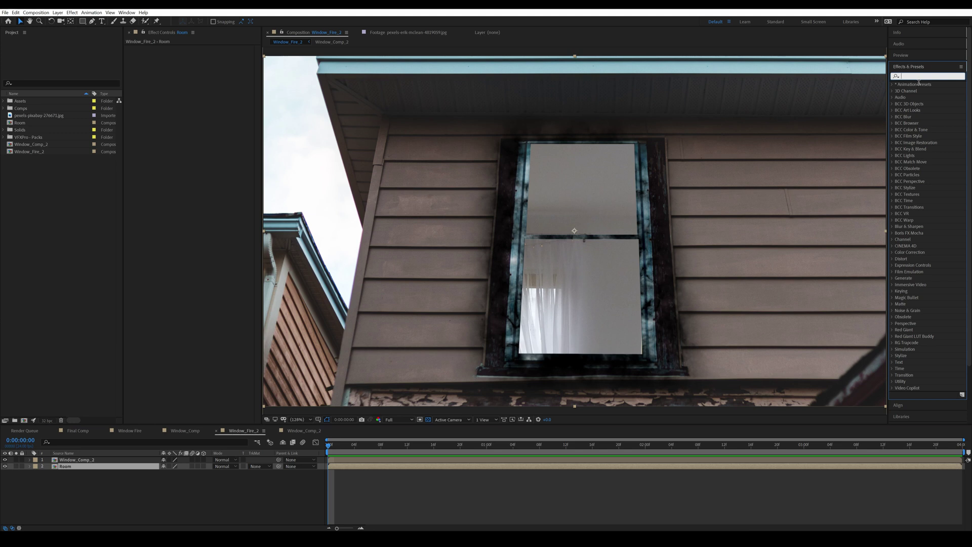
{"action": "type", "text": "exposure"}
{"action": "left_click_drag", "start_coordinate": [925, 158], "coordinate": [56, 466]}
{"action": "left_click_drag", "start_coordinate": [203, 67], "coordinate": [151, 68]}
Step: Add the Tint effect to the Room layer and map white to a saturated bright red
{"action": "left_click", "coordinate": [936, 77]}
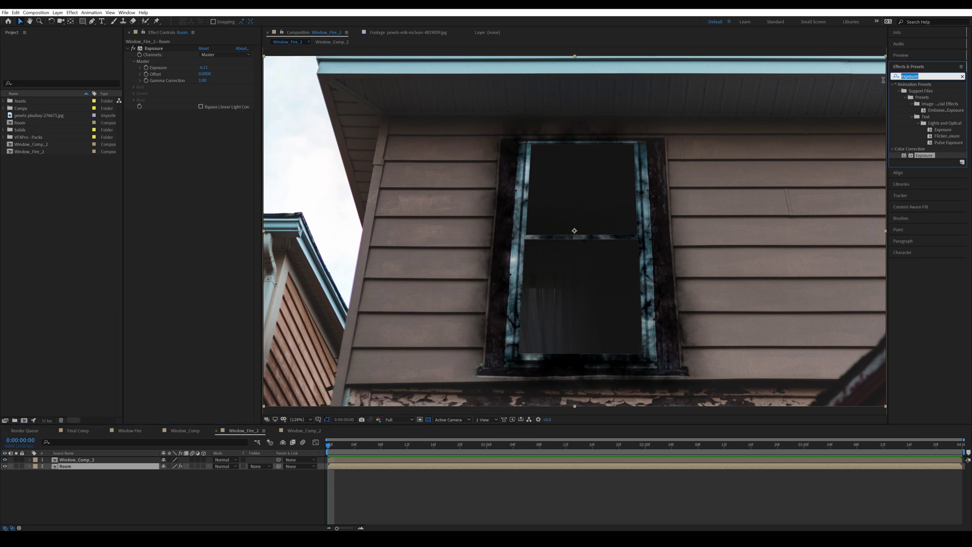
{"action": "type", "text": "tint"}
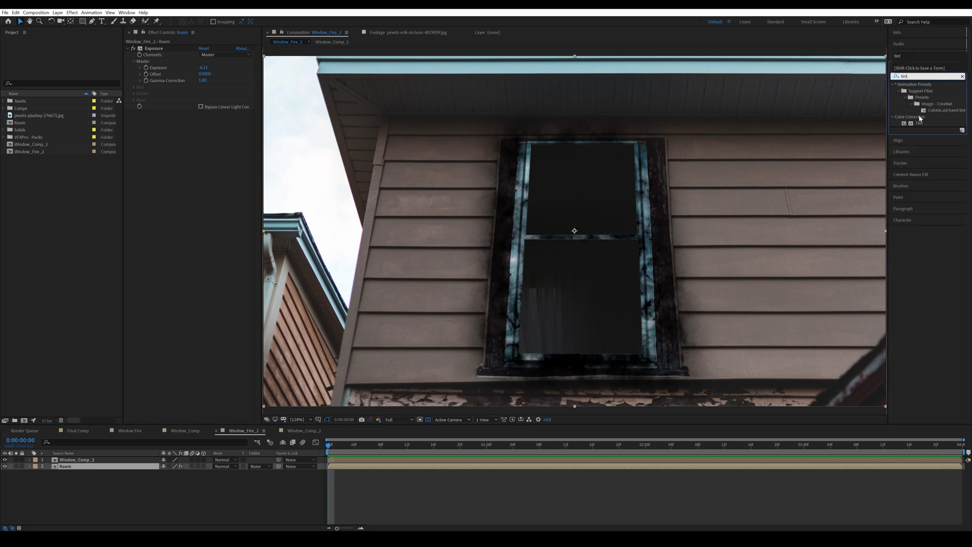
{"action": "left_click_drag", "start_coordinate": [920, 125], "coordinate": [164, 145]}
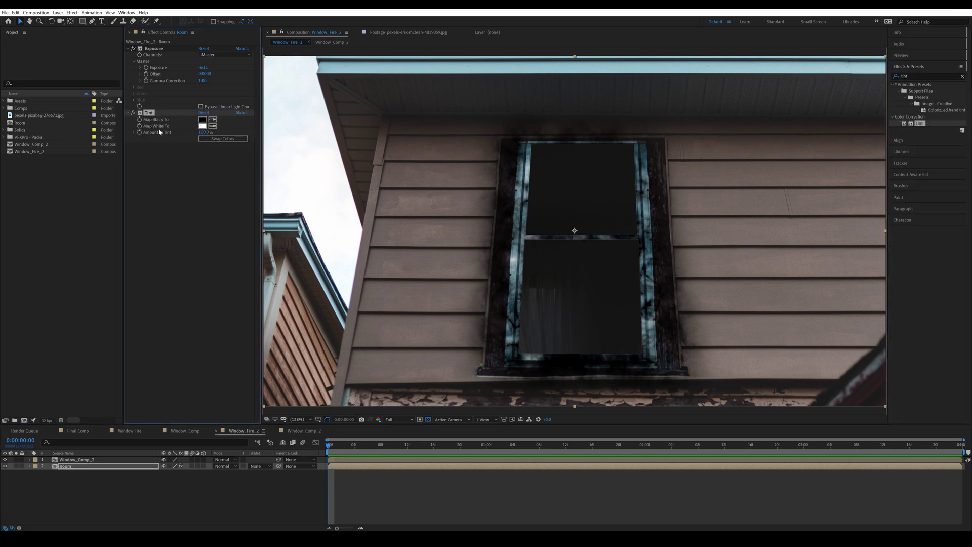
{"action": "left_click", "coordinate": [203, 126]}
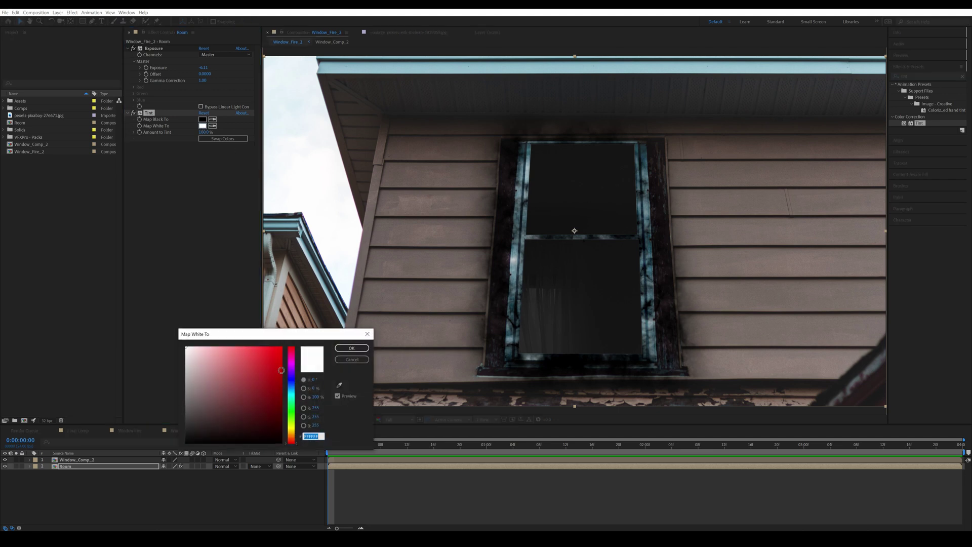
{"action": "left_click", "coordinate": [282, 347]}
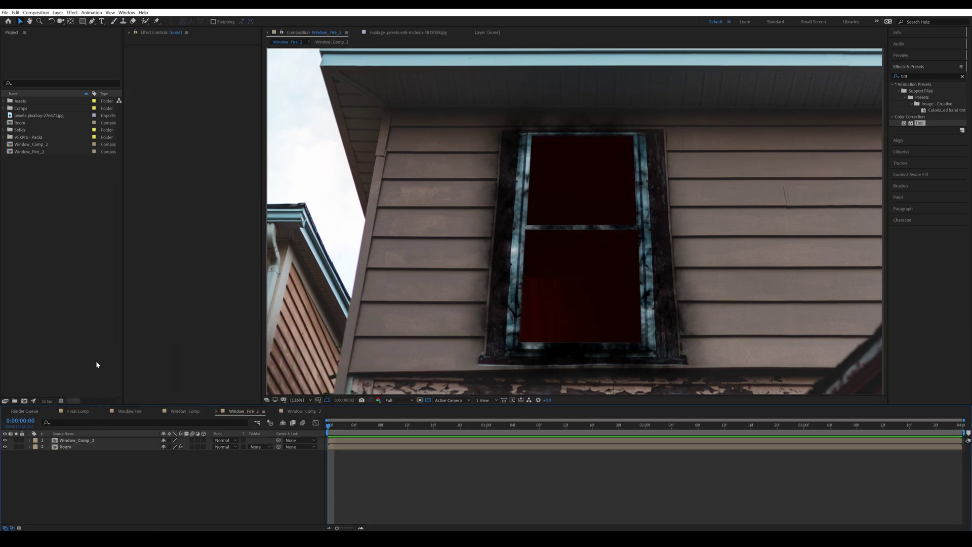
Step: Conform Large Ground Fire_02_4K.mov from the VFXPro Large Ground Fire pack to 24 frames per second
{"action": "left_click", "coordinate": [3, 137]}
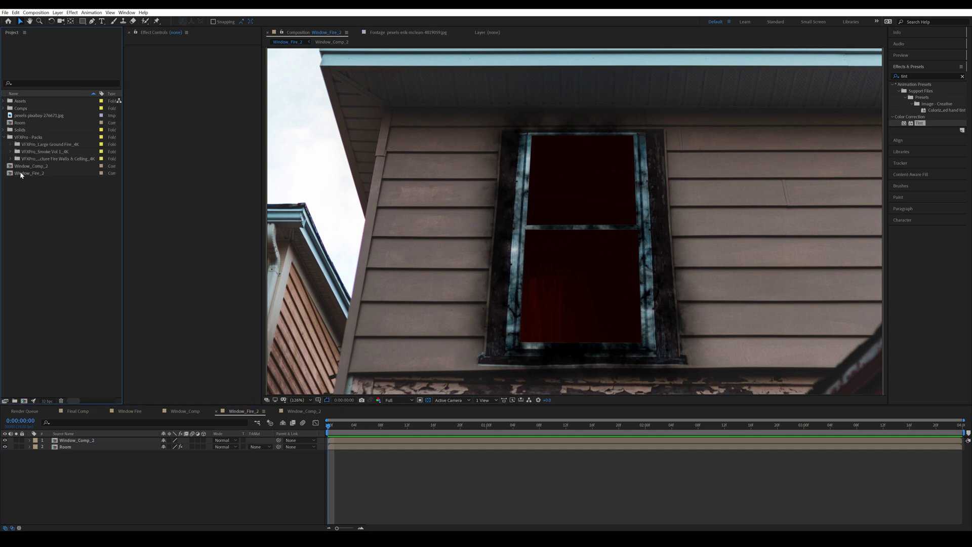
{"action": "double_click", "coordinate": [39, 144]}
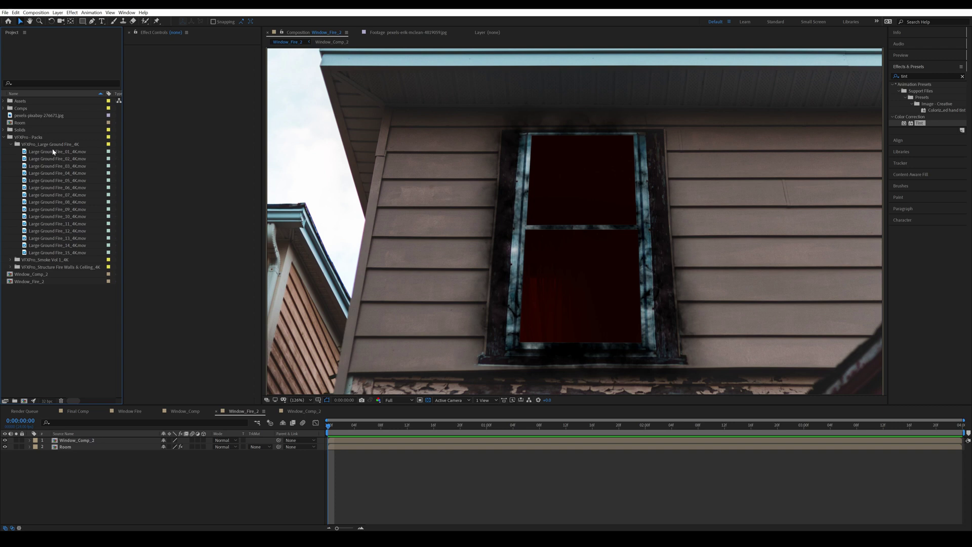
{"action": "left_click", "coordinate": [61, 158]}
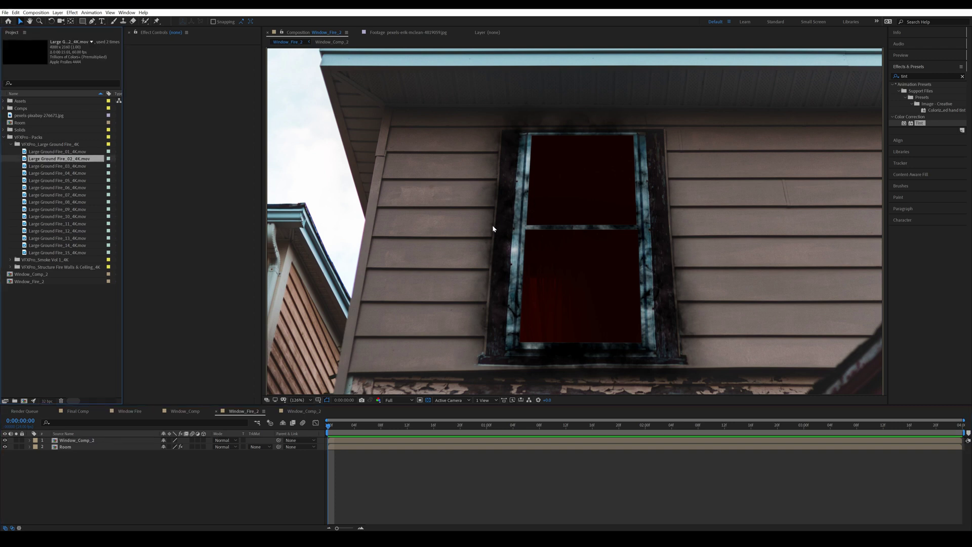
{"action": "right_click", "coordinate": [59, 160]}
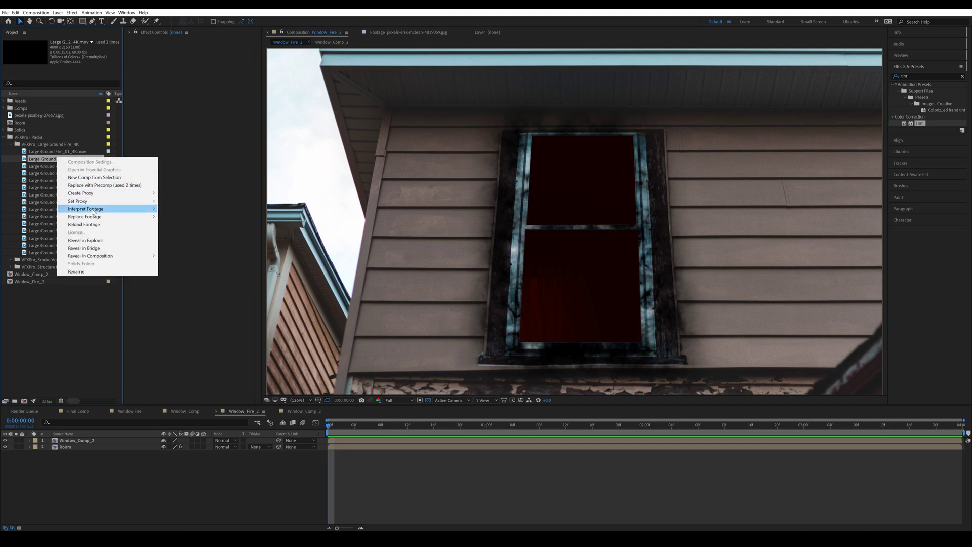
{"action": "left_click", "coordinate": [56, 162]}
{"action": "right_click", "coordinate": [49, 160]}
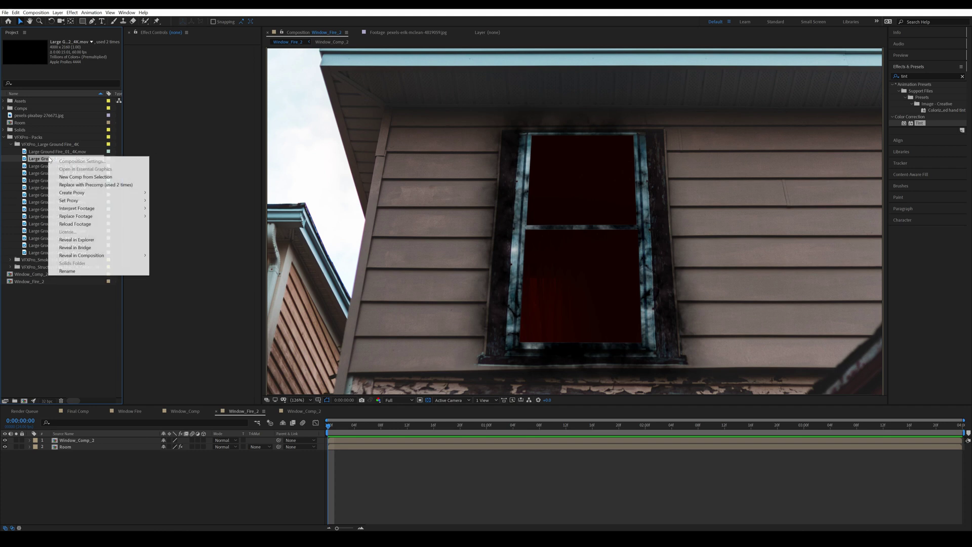
{"action": "mouse_move", "coordinate": [116, 208]}
{"action": "left_click", "coordinate": [186, 210]}
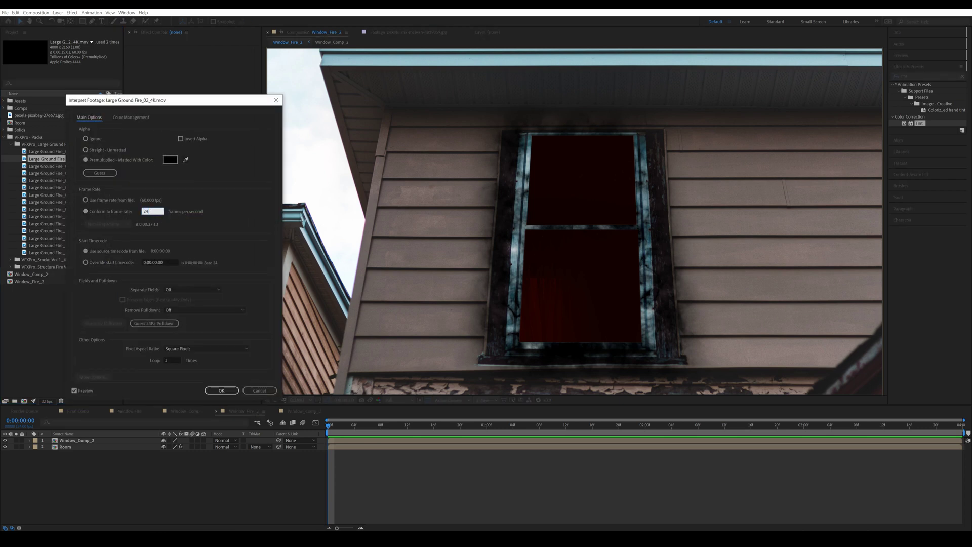
{"action": "key", "text": "Return"}
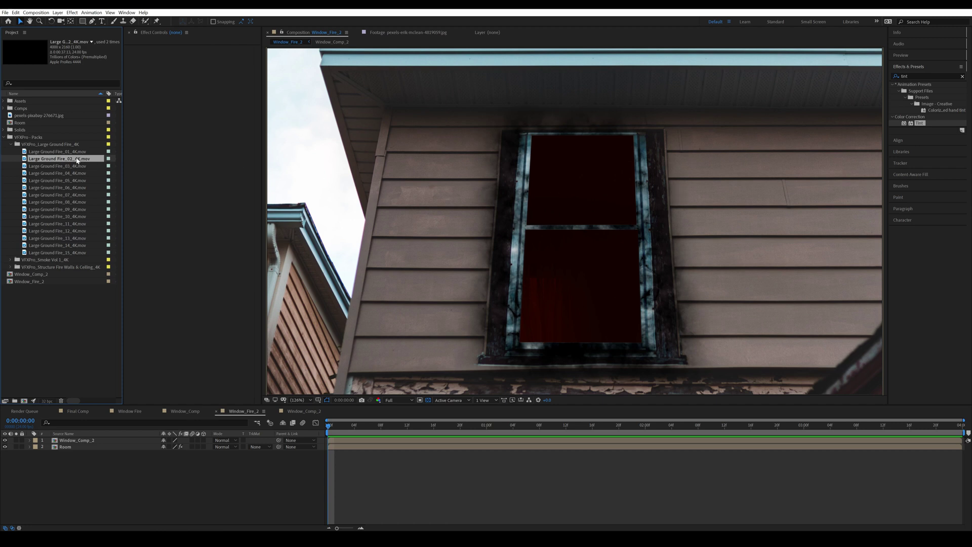
Step: Add Large Ground Fire_02_4K.mov between Window_Comp_2 and Room, scale it down, and slide it earlier so full flames show at the start
{"action": "left_click_drag", "start_coordinate": [77, 161], "coordinate": [84, 442]}
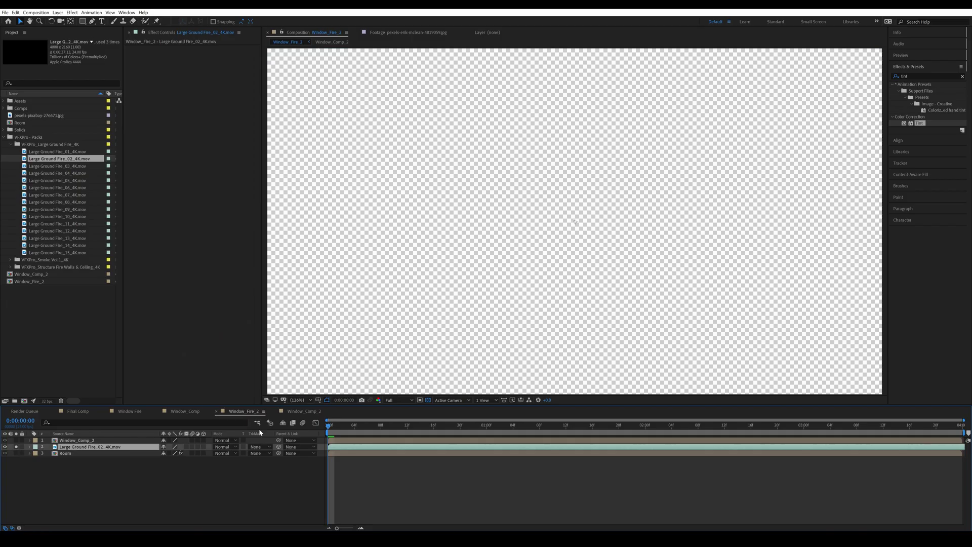
{"action": "key", "text": "s"}
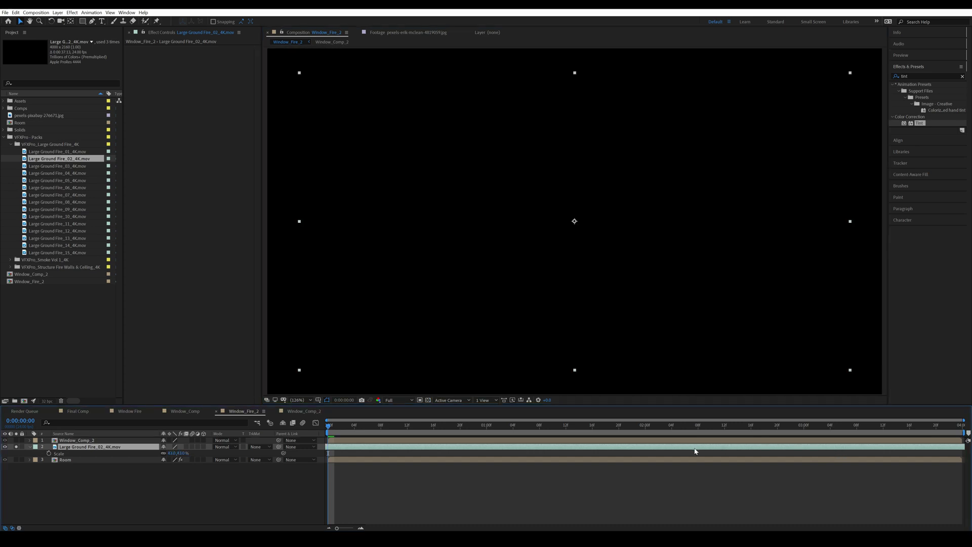
{"action": "left_click_drag", "start_coordinate": [695, 449], "coordinate": [332, 454]}
{"action": "left_click_drag", "start_coordinate": [956, 449], "coordinate": [327, 345]}
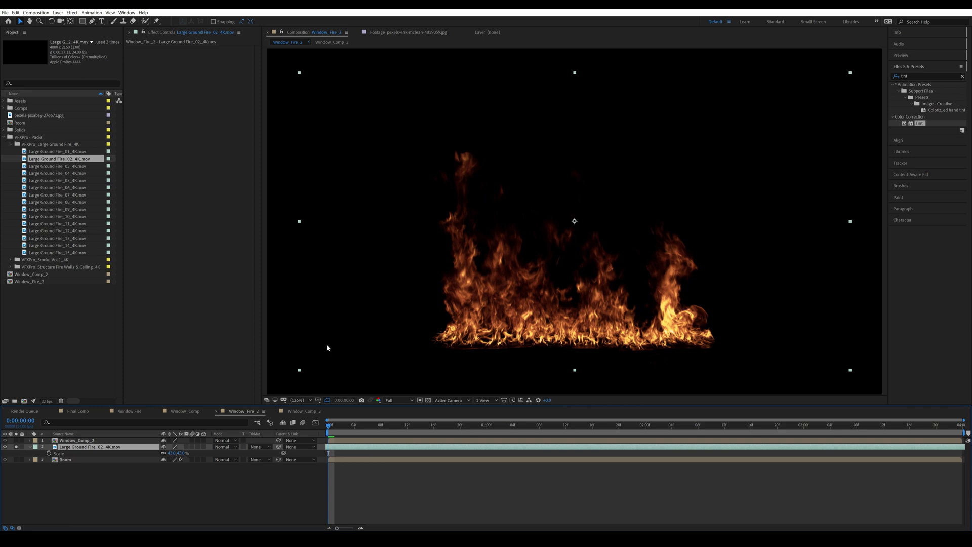
Step: Unsolo the ground fire layer, fit its flames behind the lower window pane, and adjust its timing
{"action": "key", "text": "s"}
{"action": "left_click", "coordinate": [16, 446]}
{"action": "left_click_drag", "start_coordinate": [552, 239], "coordinate": [563, 248]}
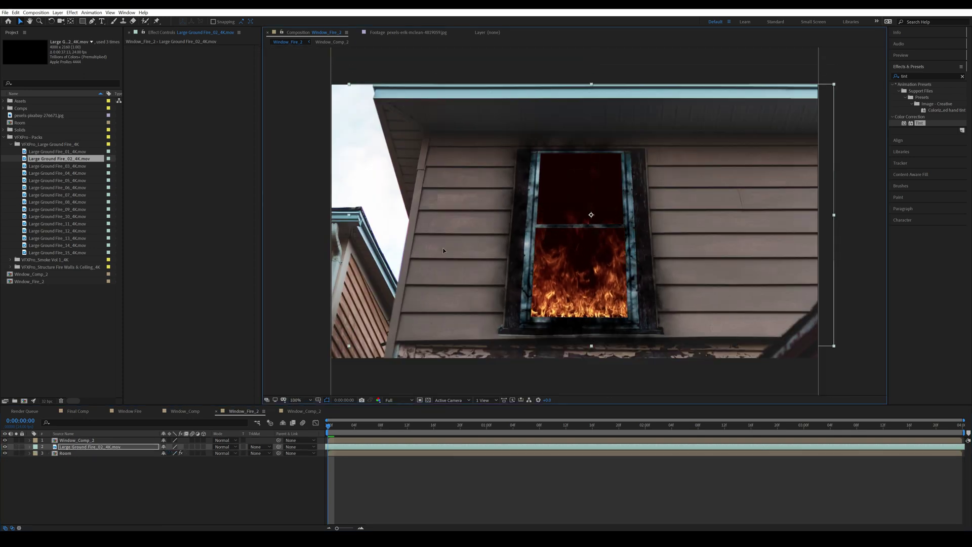
{"action": "left_click_drag", "start_coordinate": [591, 346], "coordinate": [593, 354]}
{"action": "left_click_drag", "start_coordinate": [591, 304], "coordinate": [591, 299]}
{"action": "left_click_drag", "start_coordinate": [501, 448], "coordinate": [287, 453]}
{"action": "left_click", "coordinate": [302, 400]}
{"action": "left_click", "coordinate": [302, 262]}
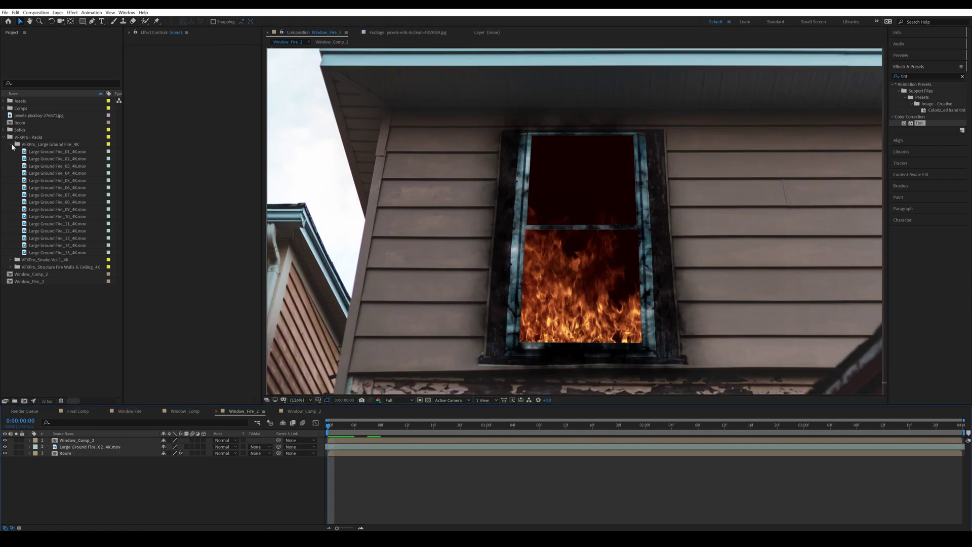
Step: Conform Wall Fire_02_4K.mov from the VFXPro Structure Fire Walls & Ceiling pack to 24 frames per second
{"action": "left_click", "coordinate": [11, 145]}
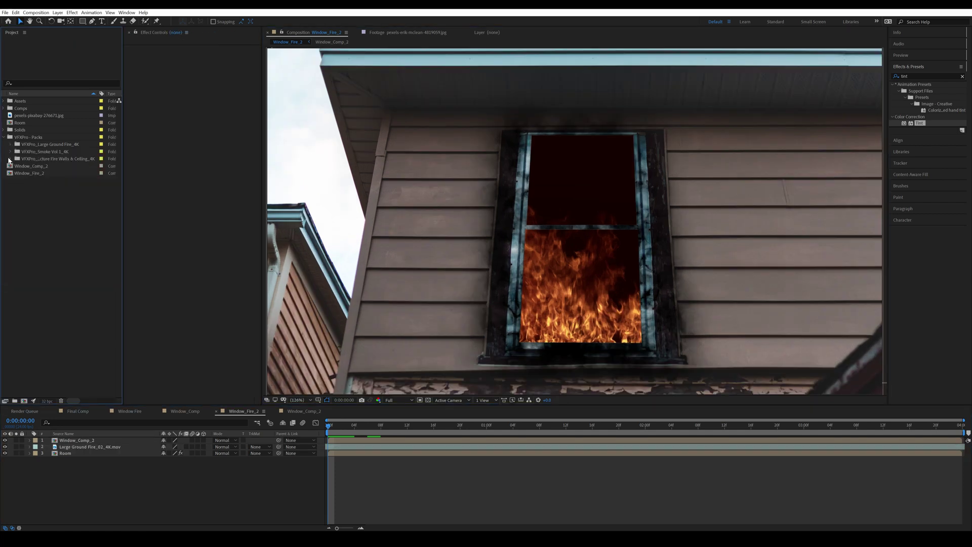
{"action": "left_click", "coordinate": [10, 159]}
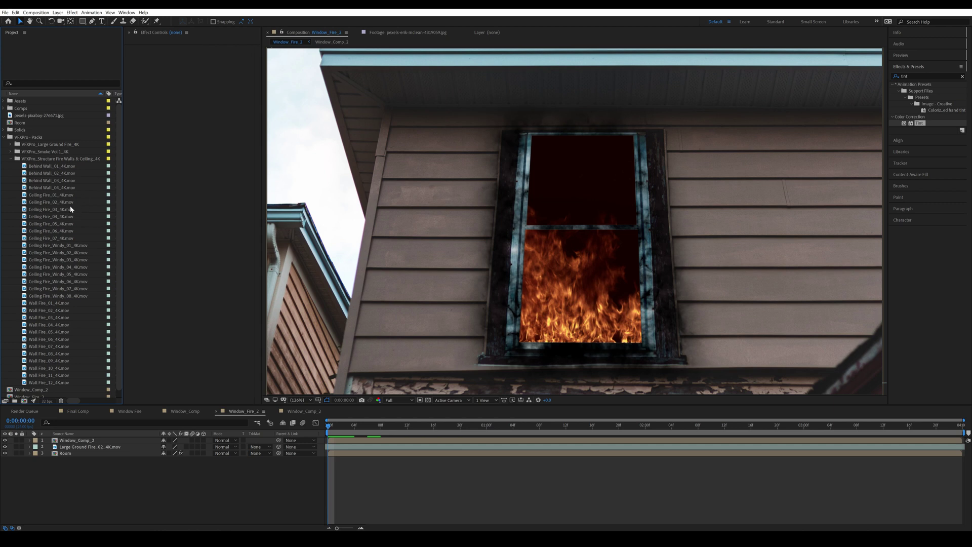
{"action": "left_click", "coordinate": [62, 308]}
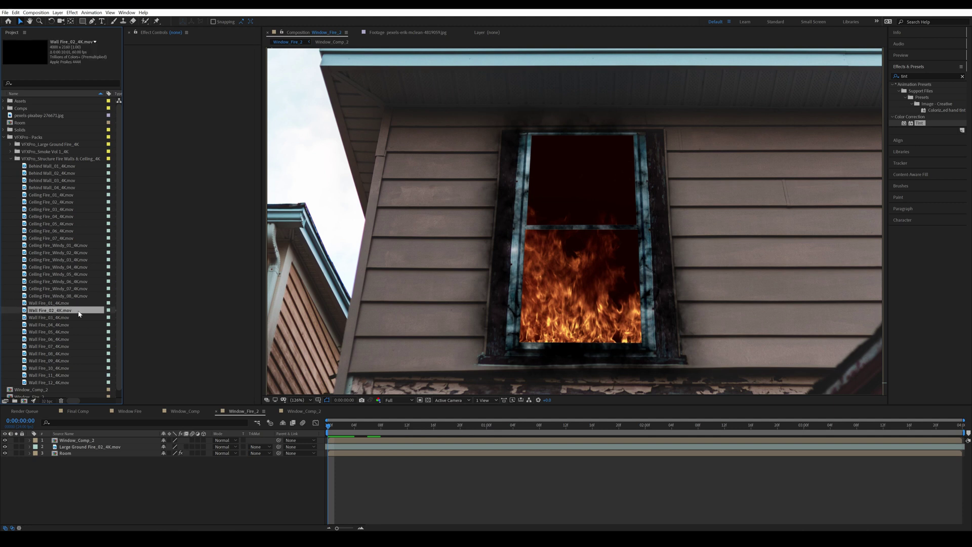
{"action": "right_click", "coordinate": [49, 310]}
{"action": "mouse_move", "coordinate": [121, 360]}
{"action": "left_click", "coordinate": [165, 361]}
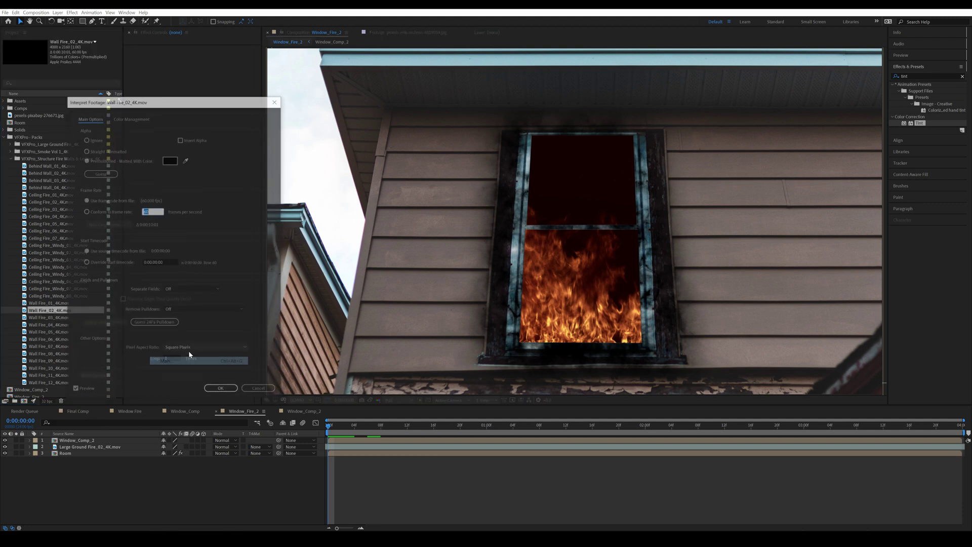
{"action": "type", "text": "24"}
{"action": "key", "text": "Return"}
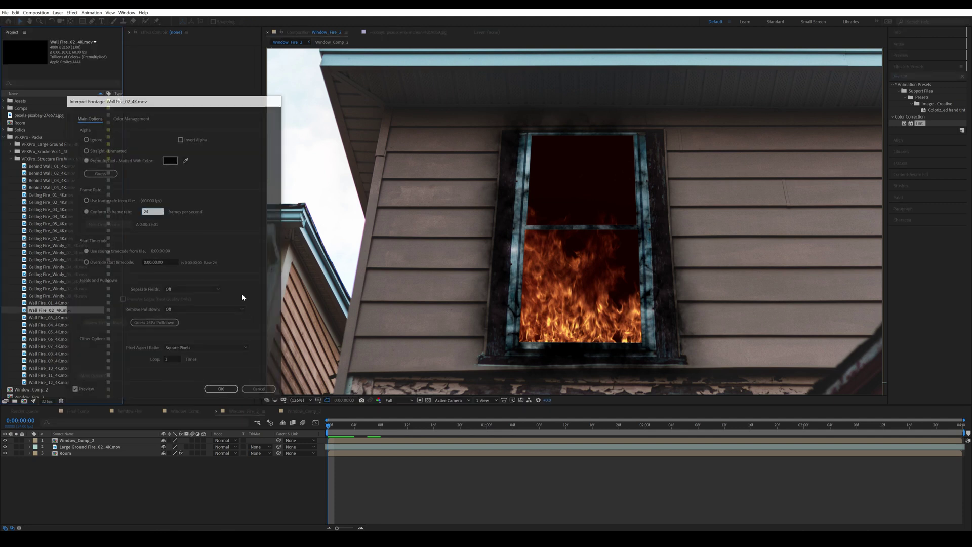
Step: Add Wall Fire_02_4K.mov beneath the ground fire layer, solo it with Room and Window_Comp_2, and scale it down
{"action": "left_click_drag", "start_coordinate": [81, 310], "coordinate": [87, 455]}
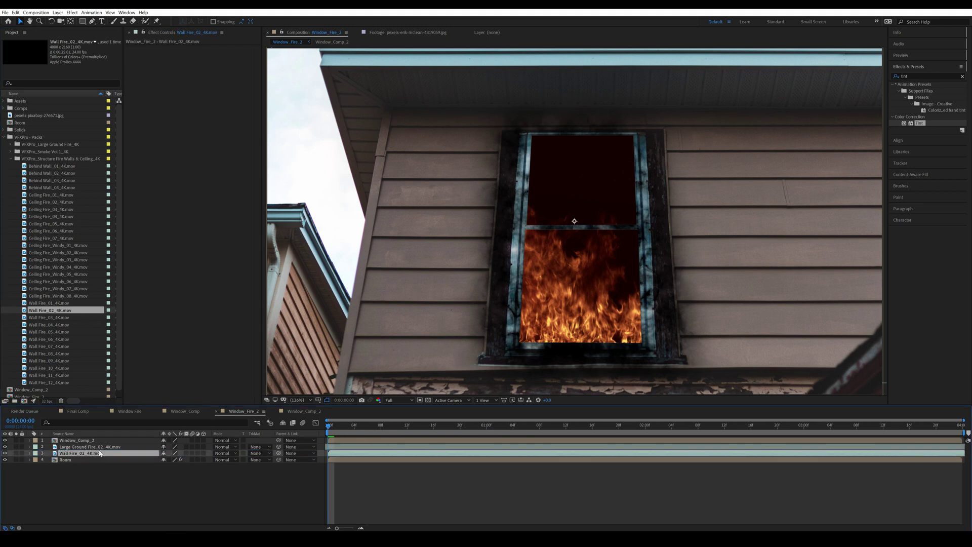
{"action": "left_click", "coordinate": [17, 453]}
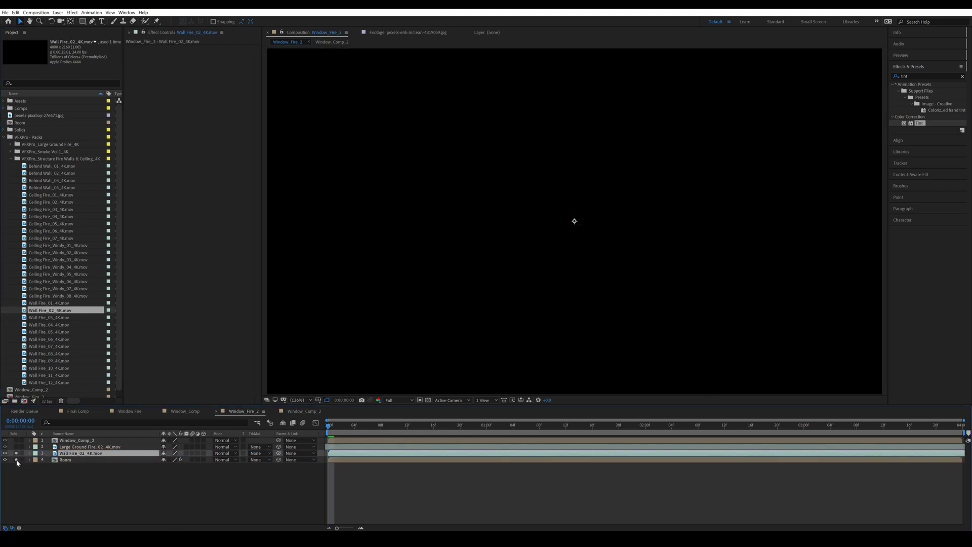
{"action": "left_click", "coordinate": [16, 459]}
{"action": "left_click", "coordinate": [16, 440]}
{"action": "key", "text": "s"}
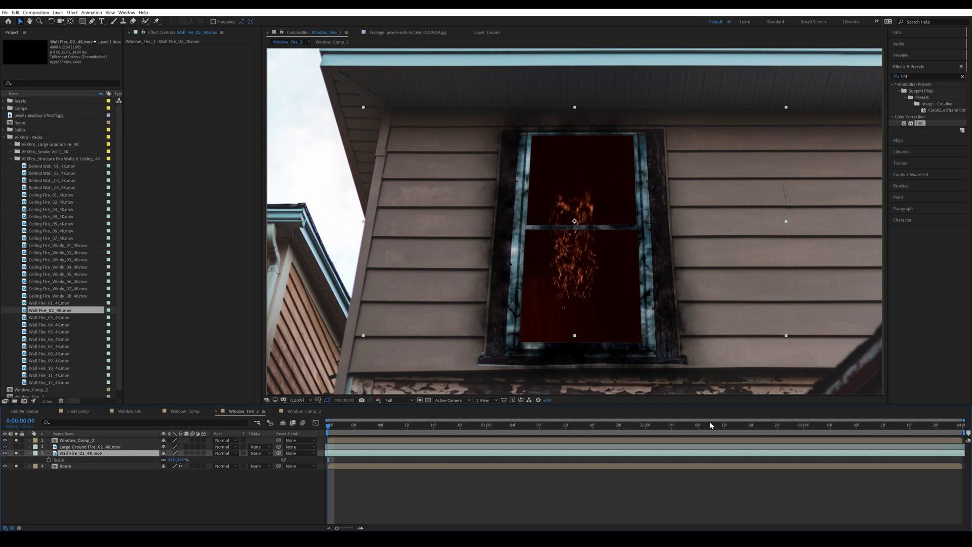
Step: Move the Wall Fire_02_4K.mov flames to the right edge of the lower pane and enlarge them until they reach the upper pane
{"action": "left_click_drag", "start_coordinate": [651, 295], "coordinate": [704, 346]}
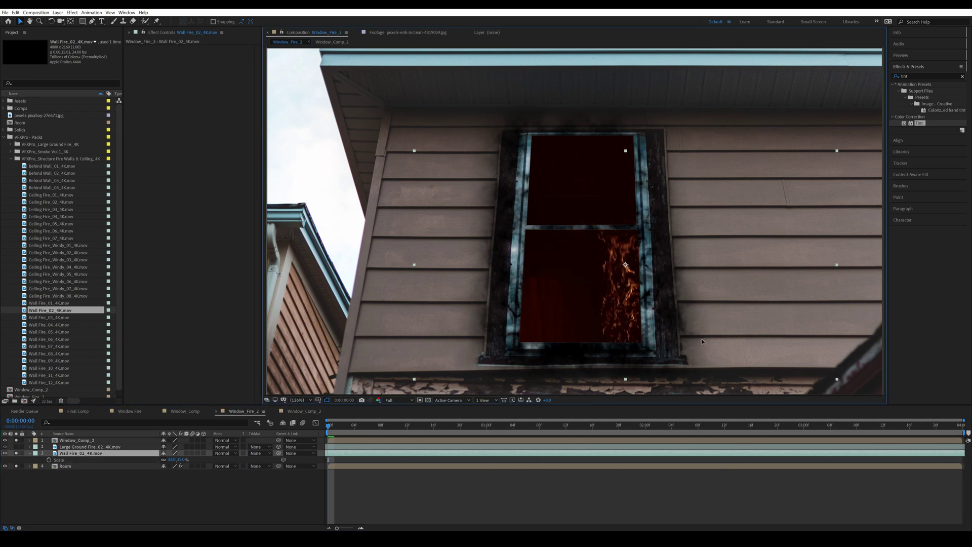
{"action": "left_click_drag", "start_coordinate": [416, 272], "coordinate": [403, 272]}
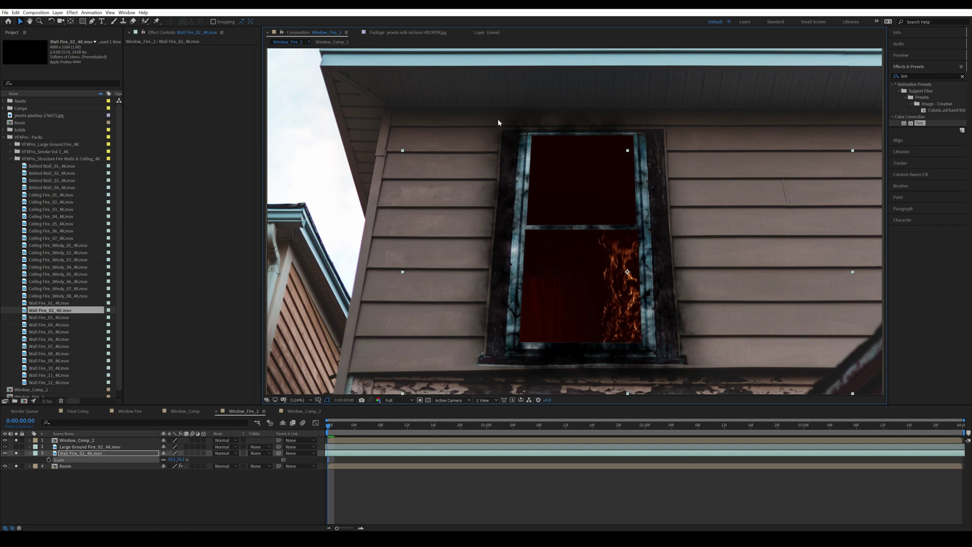
{"action": "left_click", "coordinate": [181, 466]}
{"action": "left_click", "coordinate": [180, 466]}
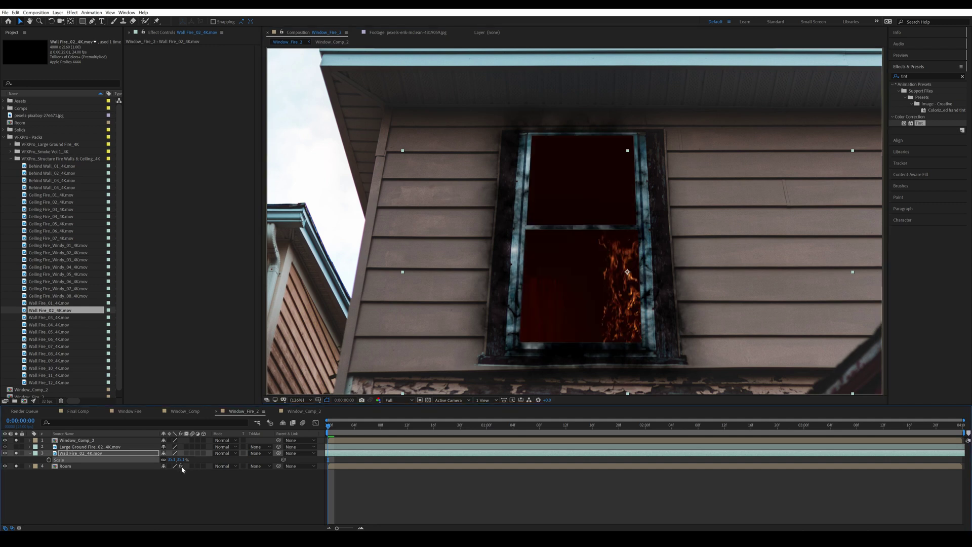
{"action": "left_click", "coordinate": [181, 465]}
{"action": "left_click_drag", "start_coordinate": [172, 460], "coordinate": [176, 459]}
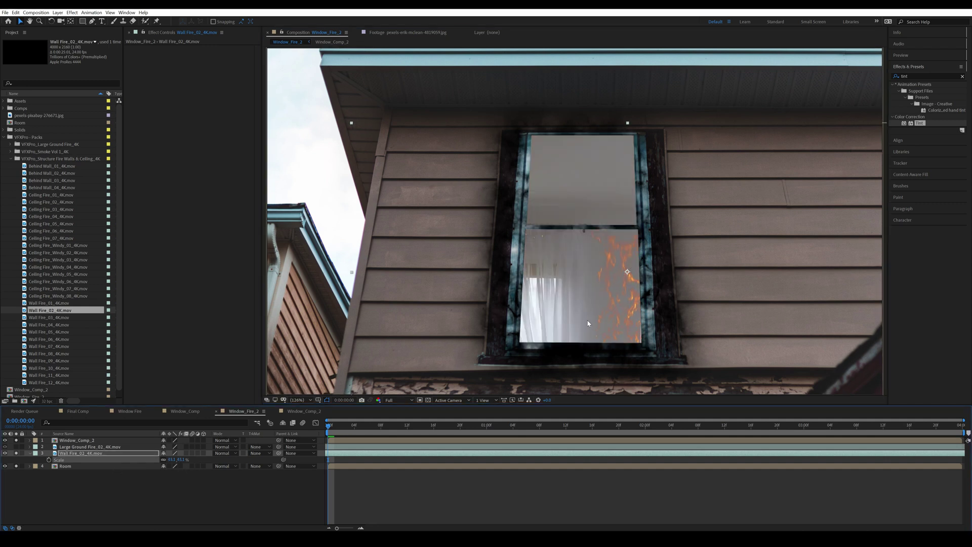
{"action": "left_click_drag", "start_coordinate": [594, 318], "coordinate": [595, 304]}
{"action": "left_click_drag", "start_coordinate": [341, 259], "coordinate": [332, 258]}
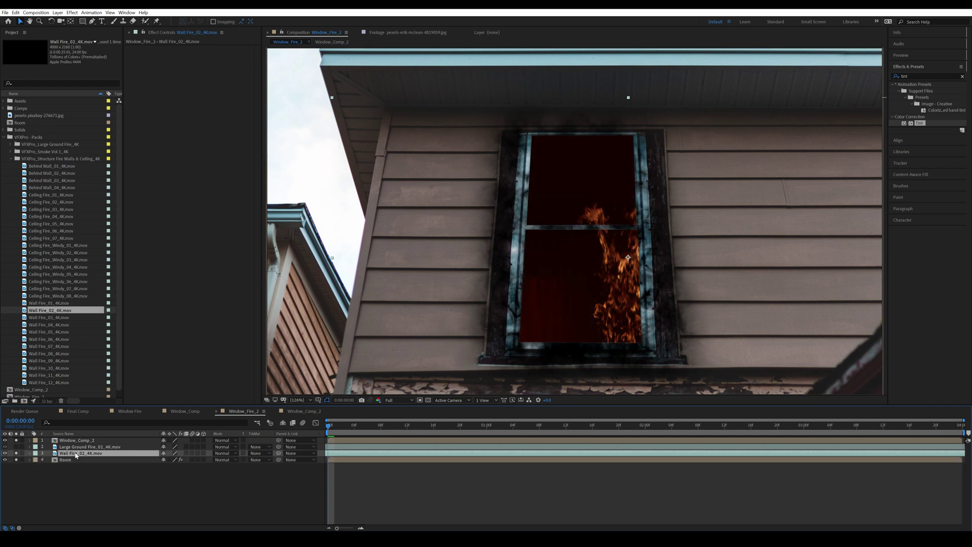
Step: Make the Wall Fire_02_4K.mov layer 3D, rotate it in perspective, and refit its flames along the window's right side
{"action": "left_click", "coordinate": [204, 453]}
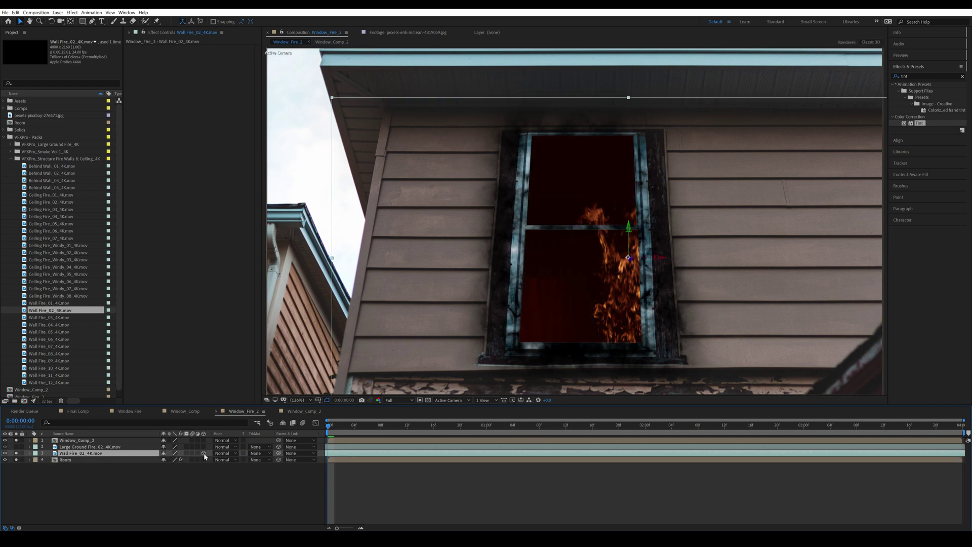
{"action": "key", "text": "w"}
{"action": "left_click_drag", "start_coordinate": [659, 258], "coordinate": [656, 258]}
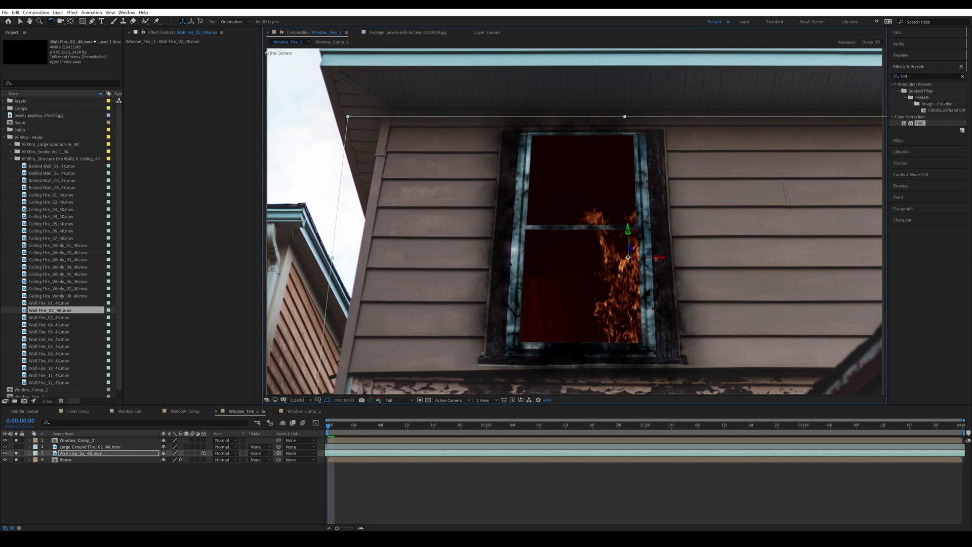
{"action": "key", "text": "v"}
{"action": "left_click_drag", "start_coordinate": [624, 117], "coordinate": [622, 123]}
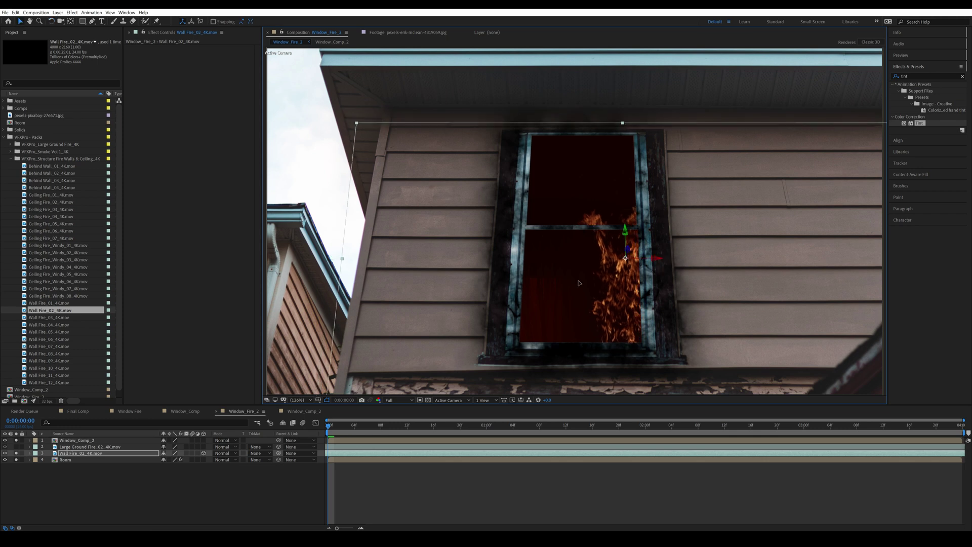
{"action": "left_click_drag", "start_coordinate": [597, 328], "coordinate": [599, 329]}
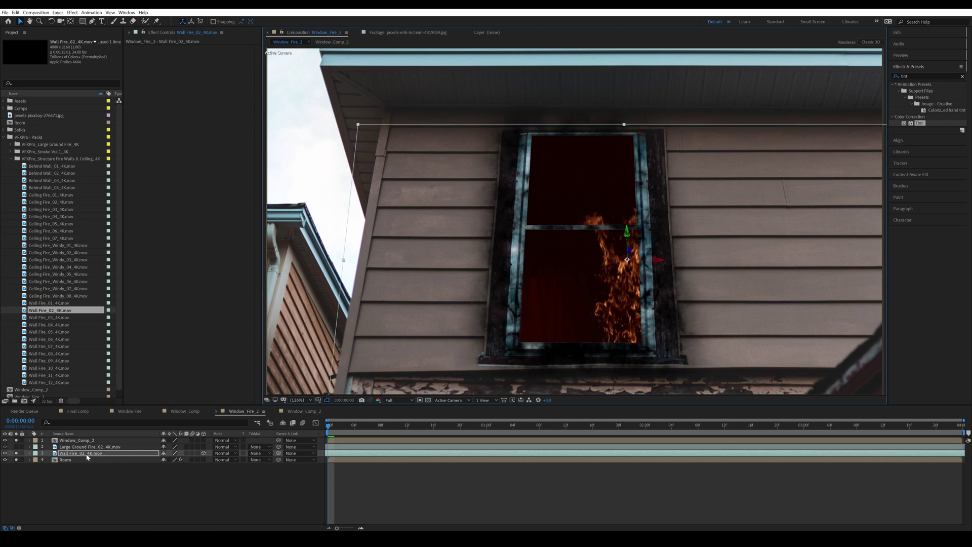
Step: Duplicate the Wall Fire_02_4K.mov layer and rename the copy Wall Fire_02_4K_reflection
{"action": "key", "text": "ctrl+d"}
{"action": "key", "text": "Return"}
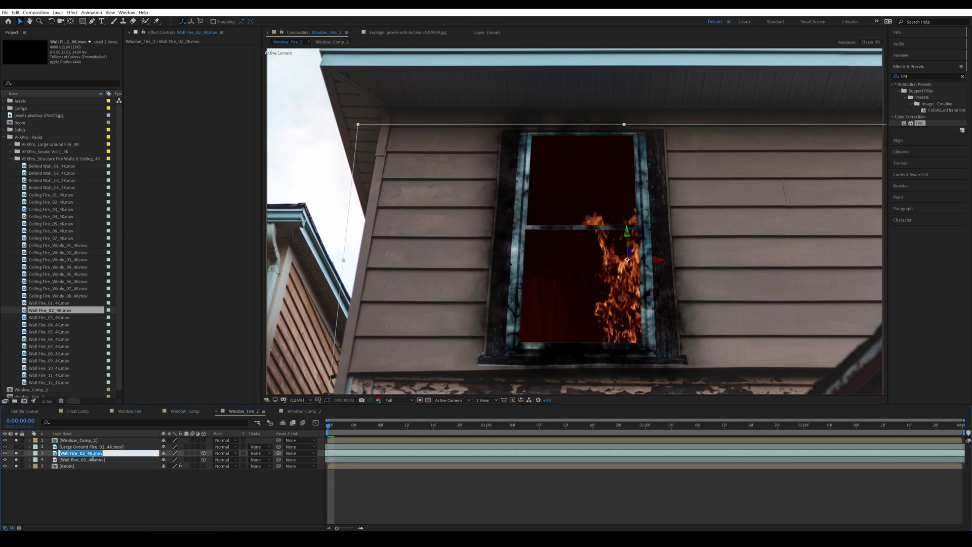
{"action": "key", "text": "Right"}
{"action": "key", "text": "BackSpace"}
{"action": "key", "text": "BackSpace"}
{"action": "key", "text": "BackSpace"}
{"action": "key", "text": "BackSpace"}
{"action": "type", "text": "_reflecti"}
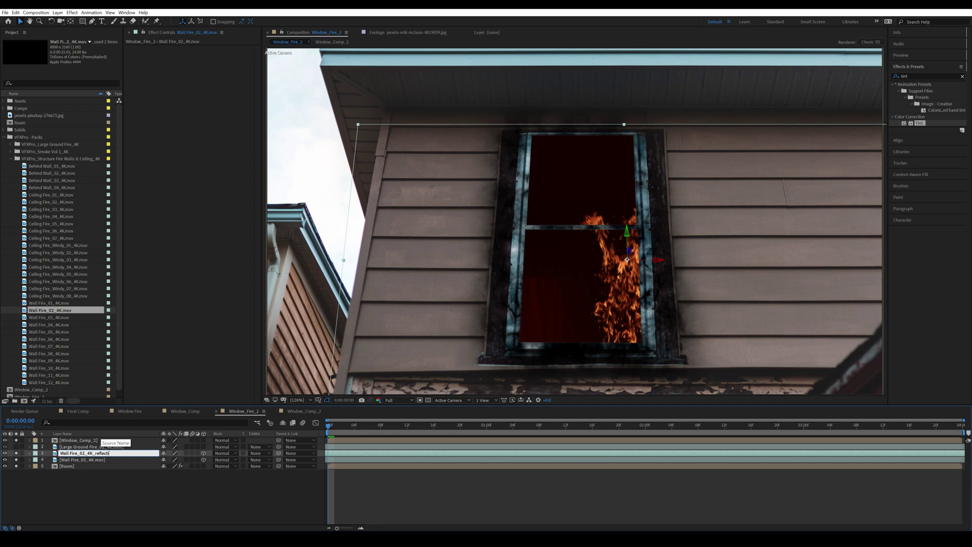
{"action": "type", "text": "on"}
{"action": "key", "text": "Return"}
Step: Rotate the Wall Fire_02_4K_reflection layer in 3D and position its flames along the right side of the upper pane
{"action": "key", "text": "w"}
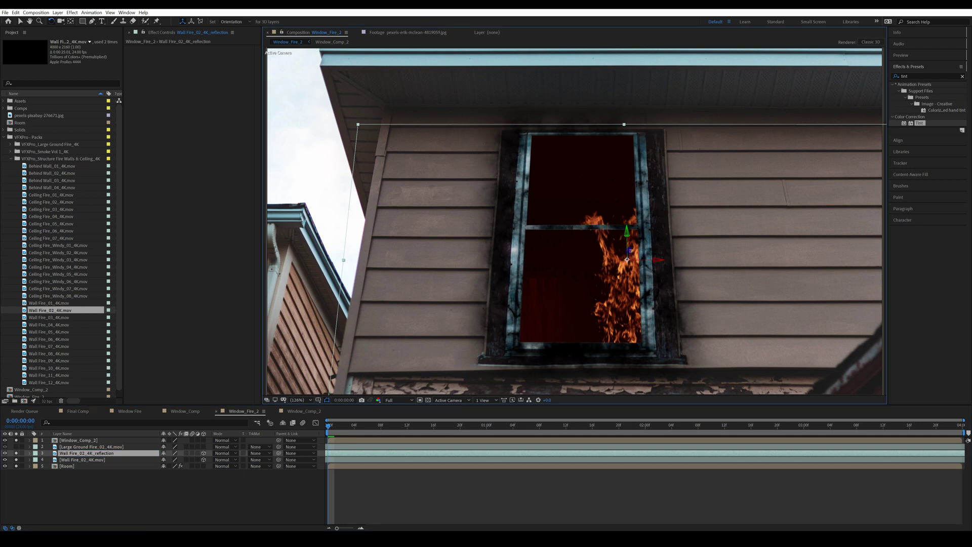
{"action": "left_click_drag", "start_coordinate": [629, 250], "coordinate": [687, 253]}
{"action": "left_click_drag", "start_coordinate": [598, 261], "coordinate": [623, 152]}
{"action": "key", "text": "v"}
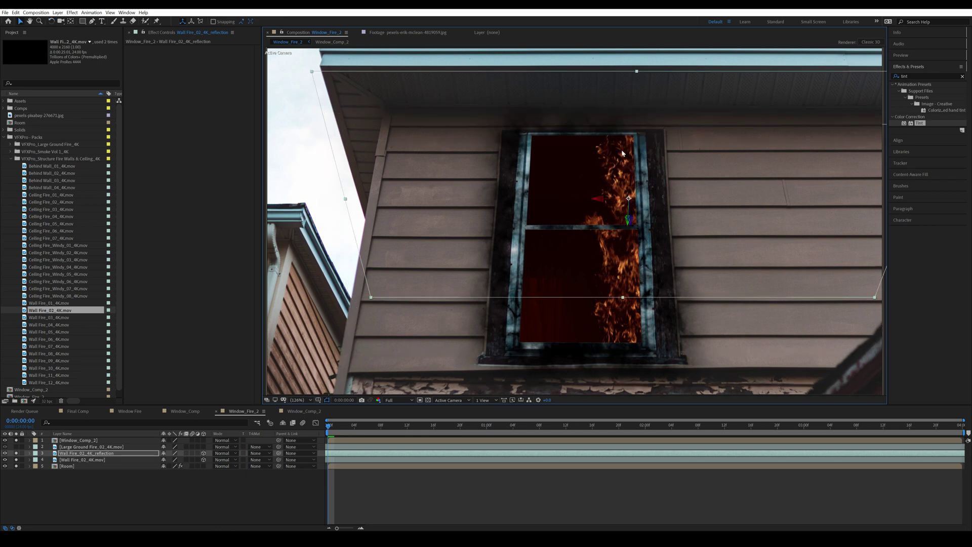
{"action": "left_click_drag", "start_coordinate": [592, 242], "coordinate": [611, 219]}
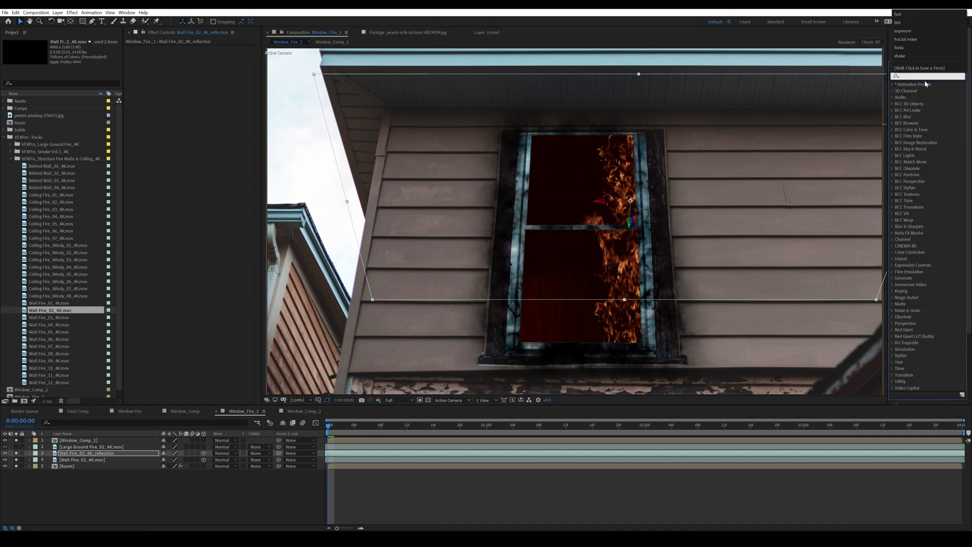
Step: Apply Fast Box Blur with a radius of 25 to the reflection layer and set its blending mode to Add
{"action": "type", "text": "fast bo"}
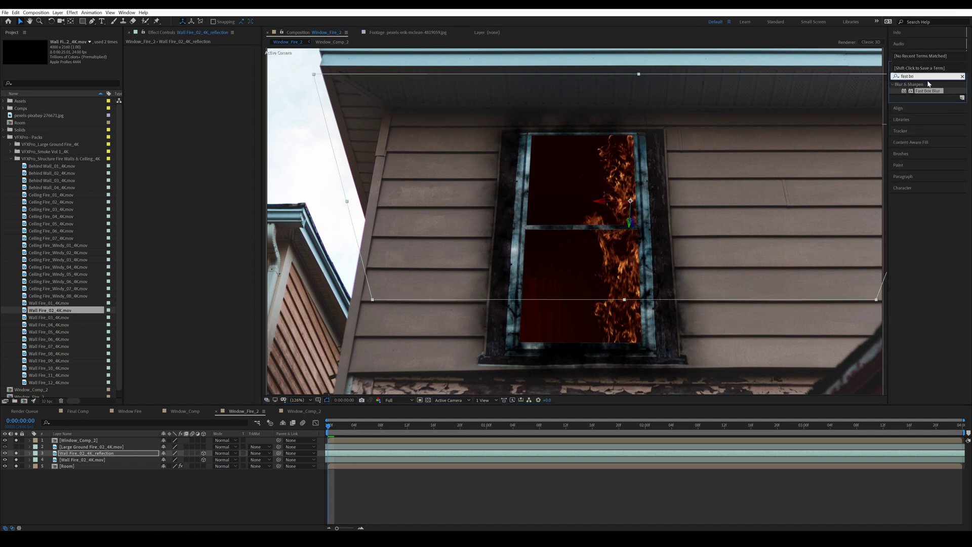
{"action": "double_click", "coordinate": [928, 90]}
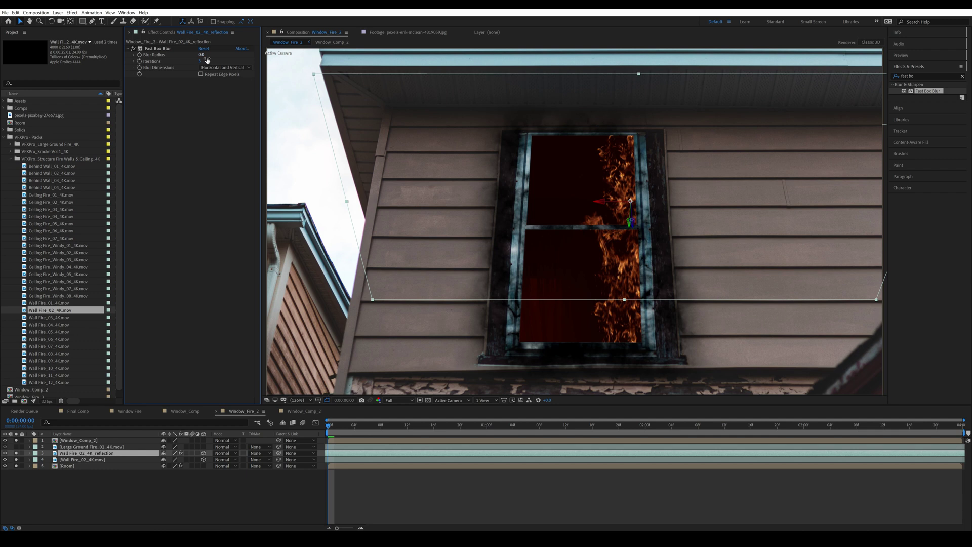
{"action": "left_click_drag", "start_coordinate": [206, 57], "coordinate": [215, 58]}
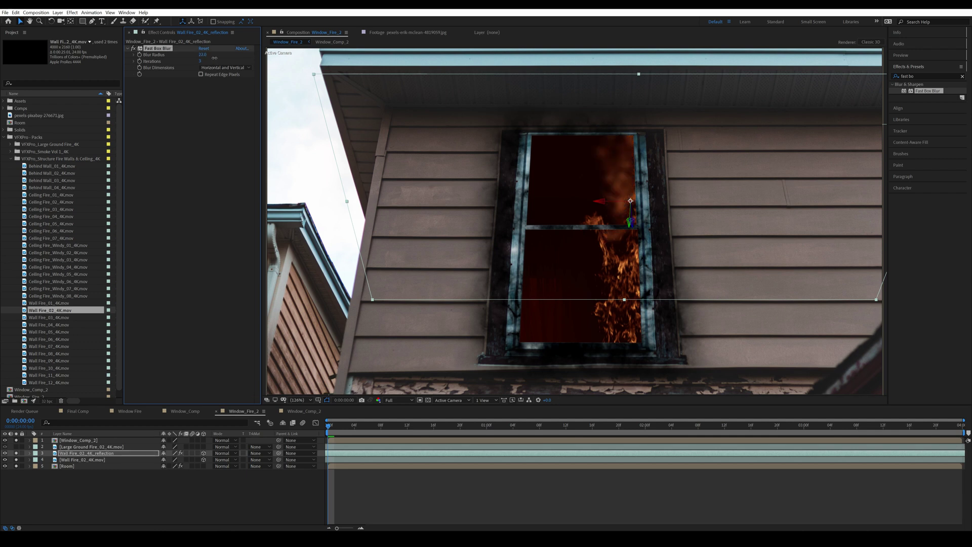
{"action": "left_click", "coordinate": [208, 177]}
{"action": "left_click", "coordinate": [209, 488]}
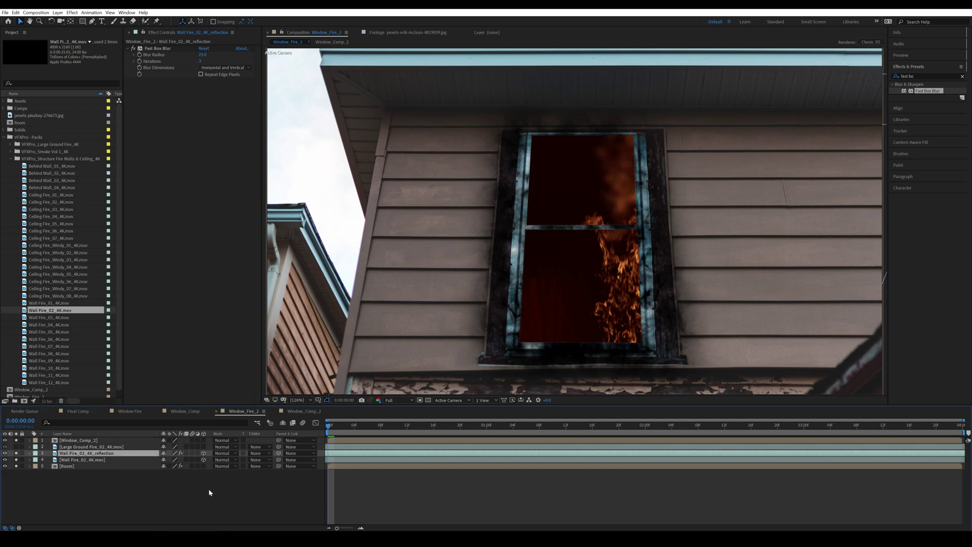
{"action": "left_click", "coordinate": [96, 453]}
{"action": "left_click", "coordinate": [226, 454]}
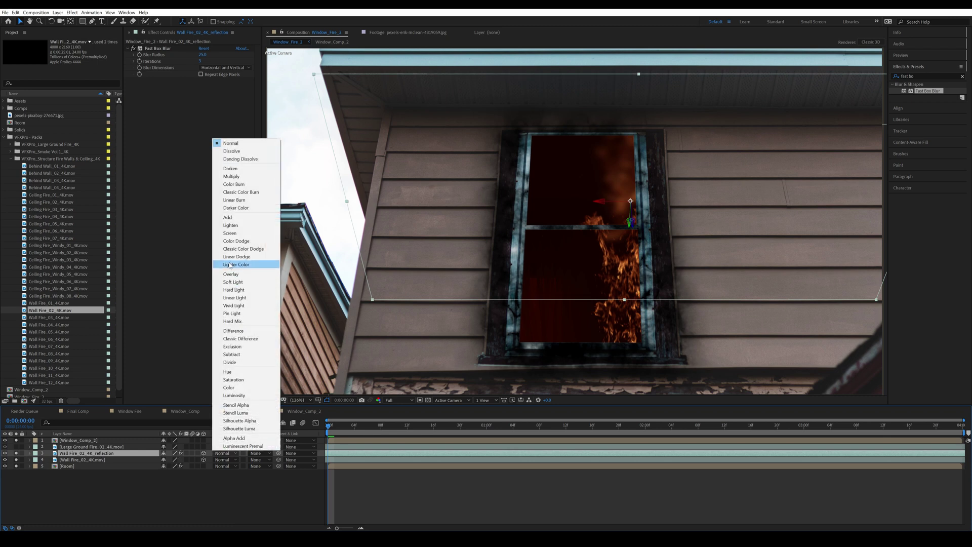
{"action": "left_click", "coordinate": [228, 218]}
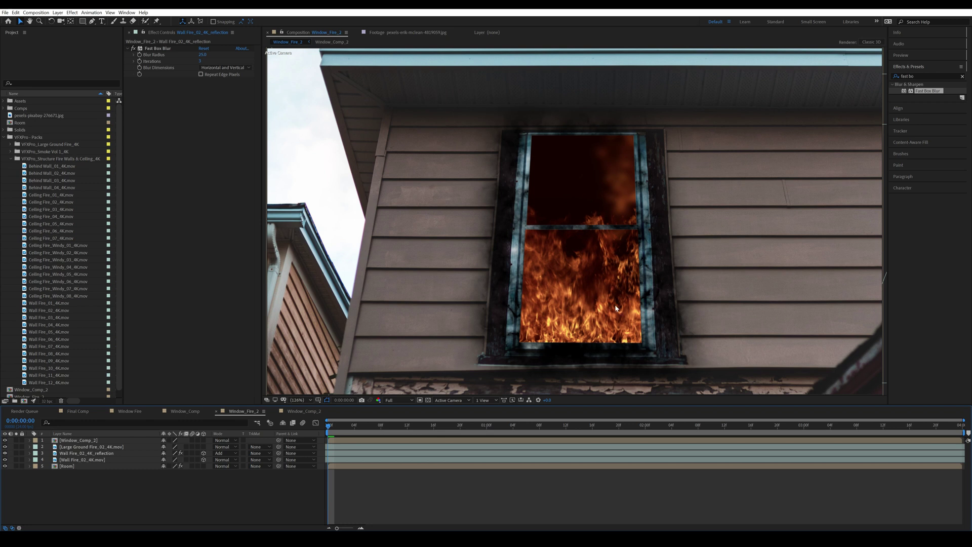
Step: Add Large Ground Fire_01_4K.mov from the Large Ground Fire pack directly beneath Window_Comp_2, solo it, and scale it down
{"action": "left_click", "coordinate": [11, 158]}
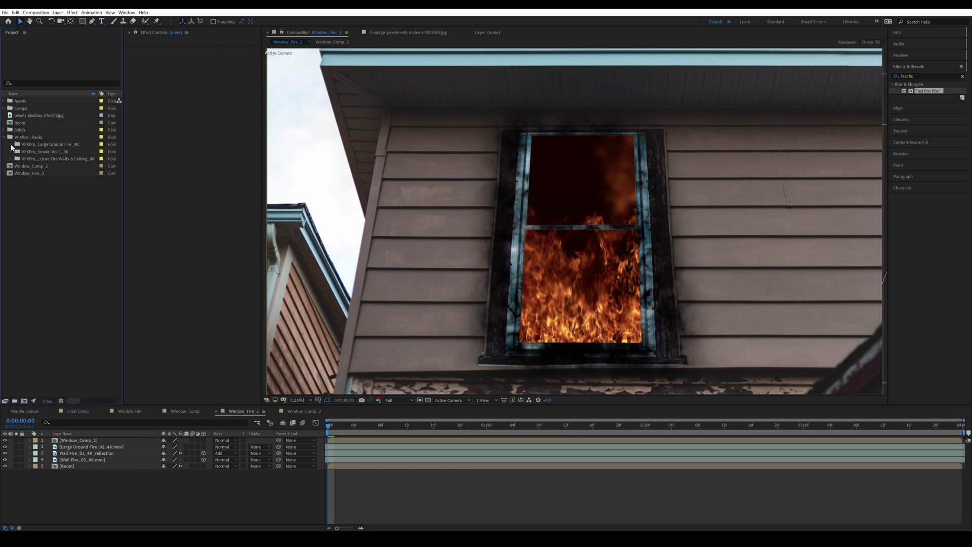
{"action": "left_click", "coordinate": [11, 144]}
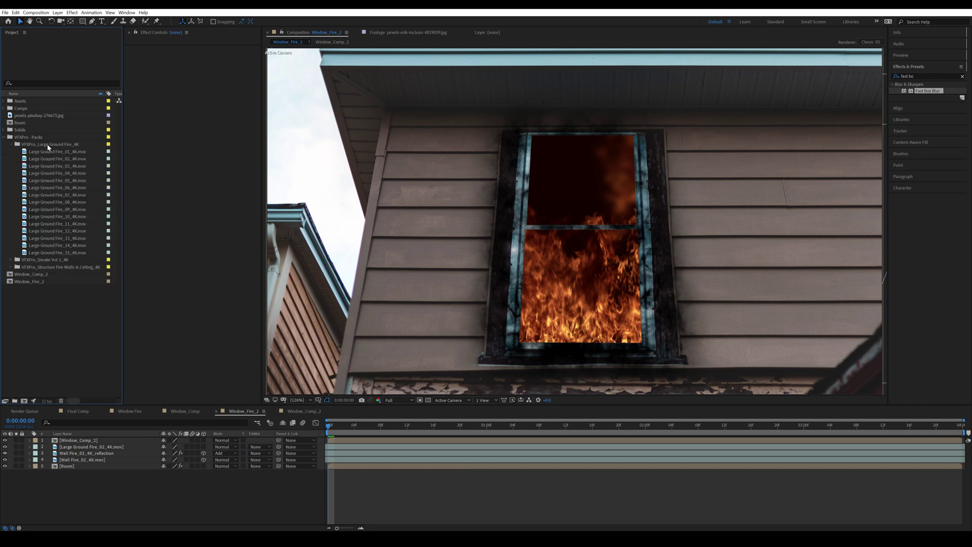
{"action": "left_click_drag", "start_coordinate": [71, 153], "coordinate": [103, 448]}
{"action": "left_click", "coordinate": [16, 447]}
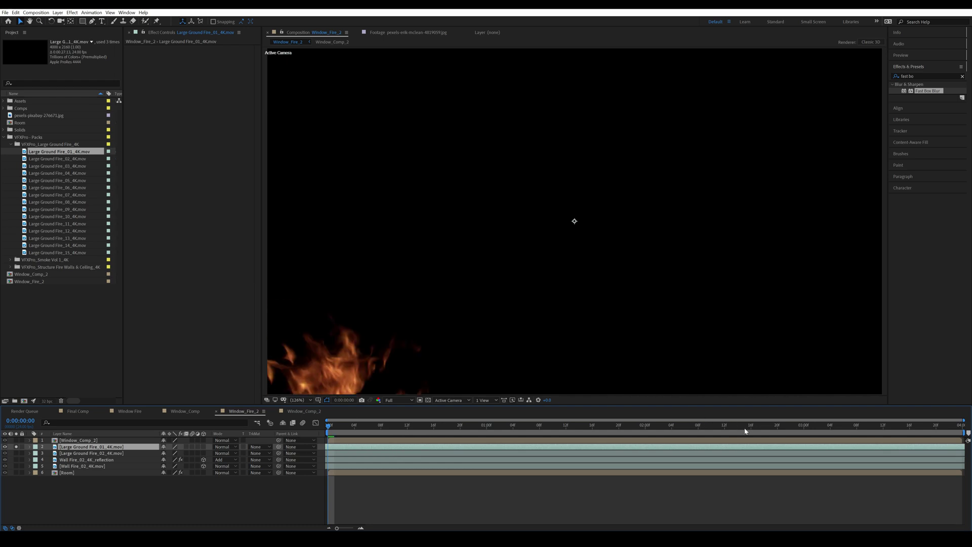
{"action": "key", "text": "s"}
{"action": "key", "text": "slash"}
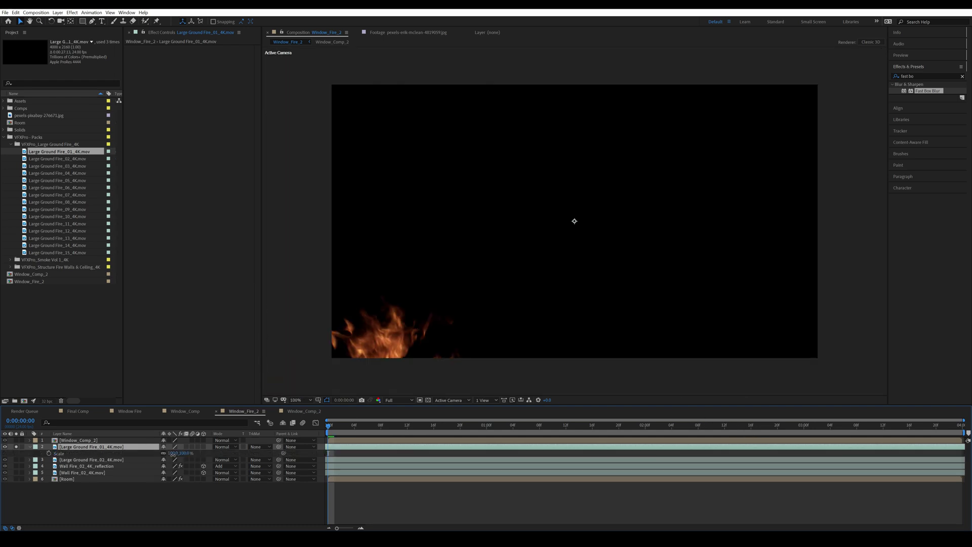
{"action": "left_click_drag", "start_coordinate": [173, 453], "coordinate": [158, 453]}
{"action": "key", "text": "space"}
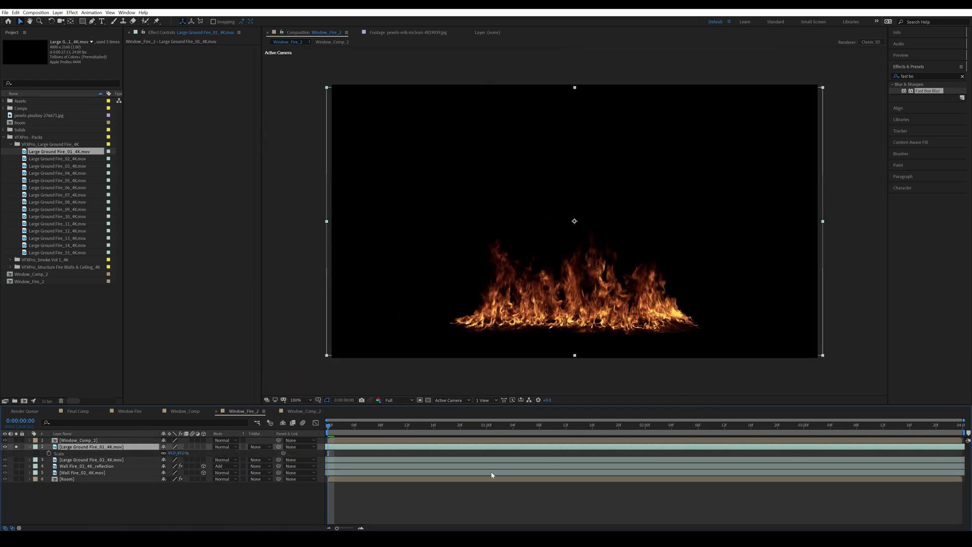
{"action": "key", "text": "s"}
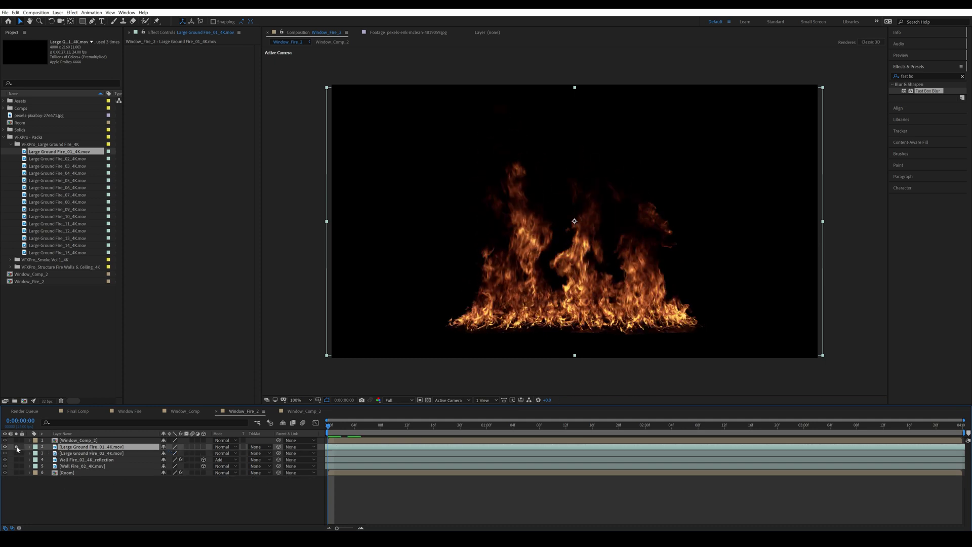
Step: Unsolo Large Ground Fire_01_4K.mov, move its flames up behind the upper window pane, and enlarge the layer slightly
{"action": "left_click", "coordinate": [16, 446]}
{"action": "left_click_drag", "start_coordinate": [632, 288], "coordinate": [642, 229]}
{"action": "left_click_drag", "start_coordinate": [833, 165], "coordinate": [848, 147]}
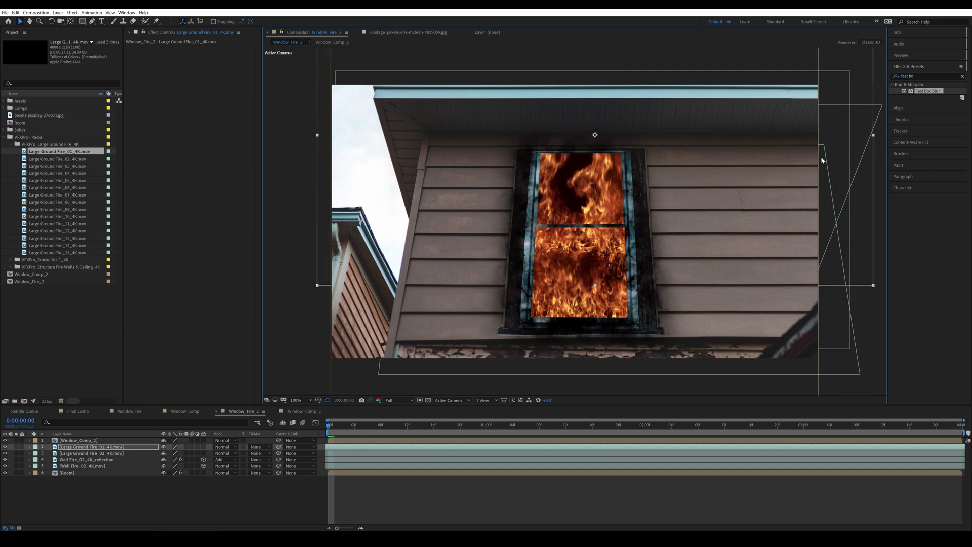
Step: Mask out the base of the Large Ground Fire_01_4K.mov flames with a rectangle and feather the mask edge
{"action": "left_click", "coordinate": [85, 23]}
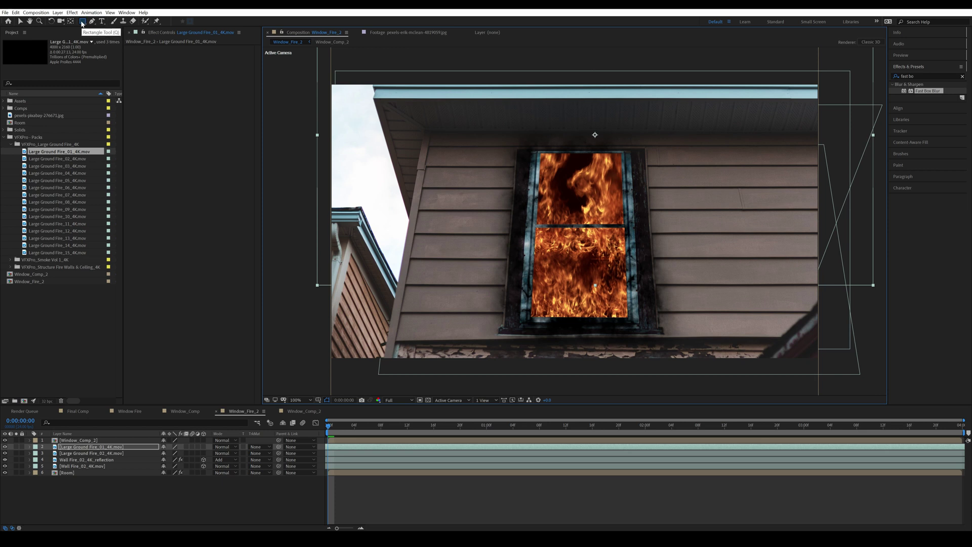
{"action": "left_click", "coordinate": [17, 447]}
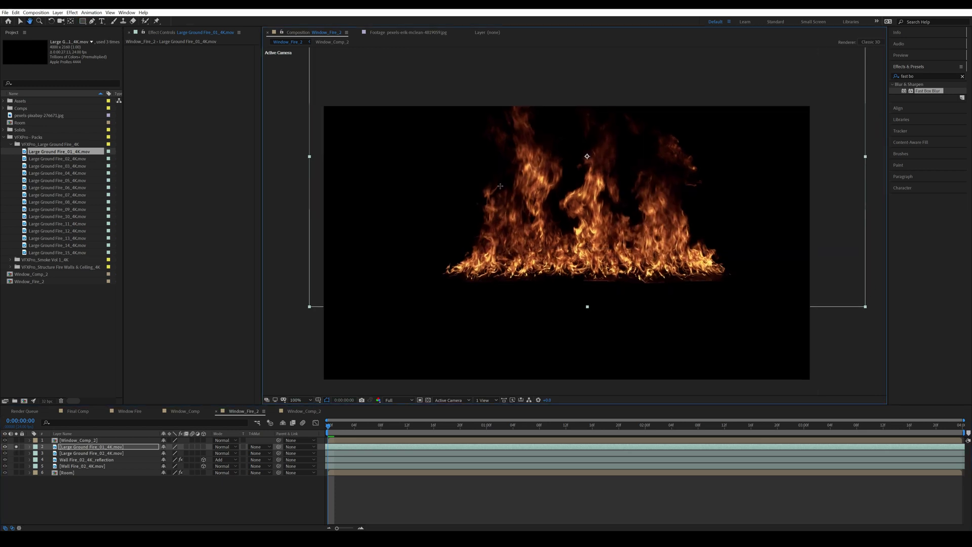
{"action": "mouse_move", "coordinate": [398, 54]}
{"action": "left_mouse_down"}
{"action": "mouse_move", "coordinate": [843, 233]}
{"action": "mouse_move", "coordinate": [862, 319]}
{"action": "mouse_move", "coordinate": [855, 241]}
{"action": "left_mouse_up"}
{"action": "key", "text": "f"}
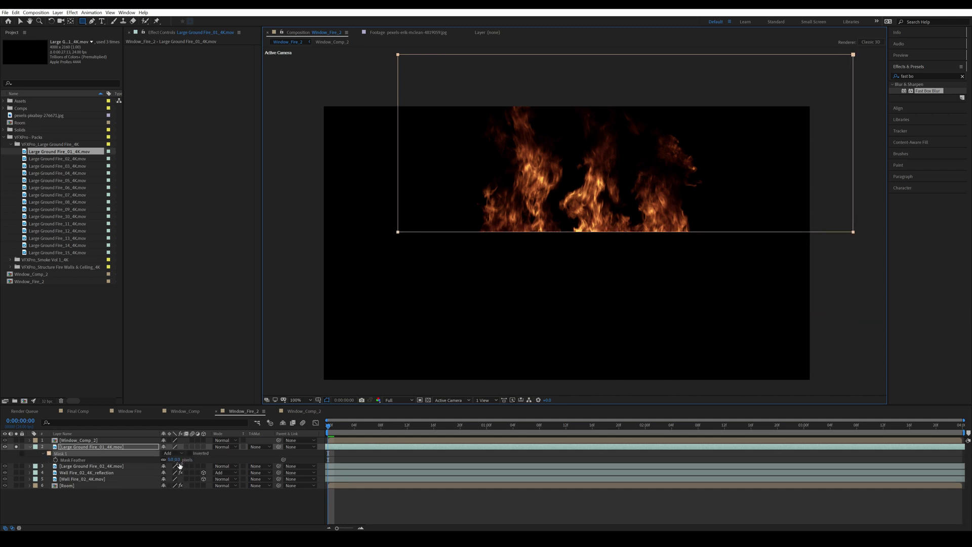
{"action": "left_click_drag", "start_coordinate": [174, 461], "coordinate": [198, 460]}
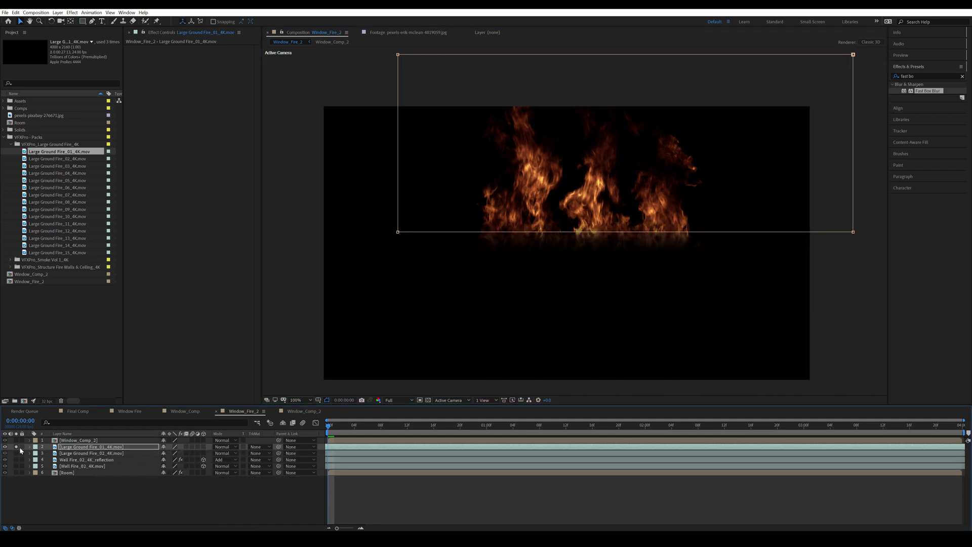
{"action": "left_click", "coordinate": [16, 447]}
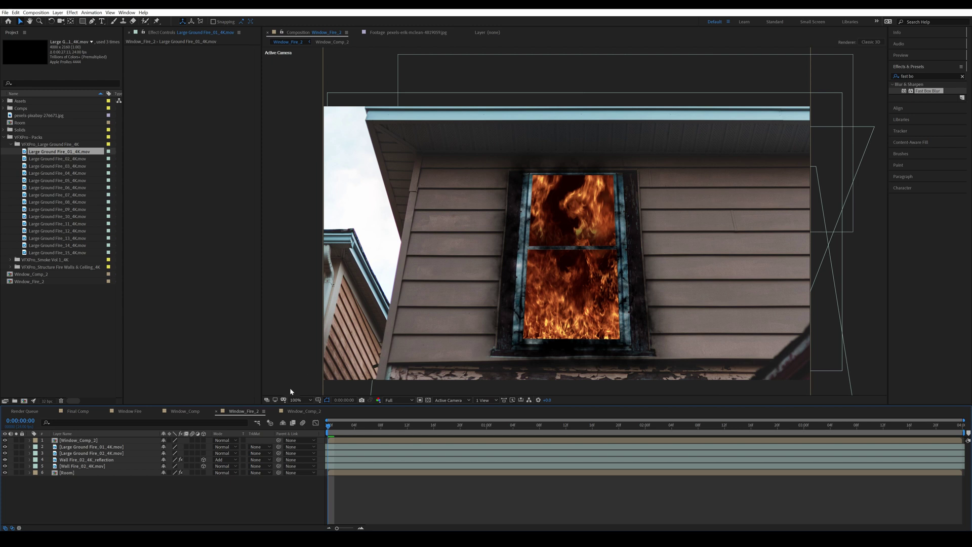
Step: Fit the composition view and nudge the masked Large Ground Fire_01_4K.mov flames slightly upward in the upper pane
{"action": "left_click", "coordinate": [296, 400]}
{"action": "left_click", "coordinate": [306, 264]}
{"action": "left_click", "coordinate": [664, 148]}
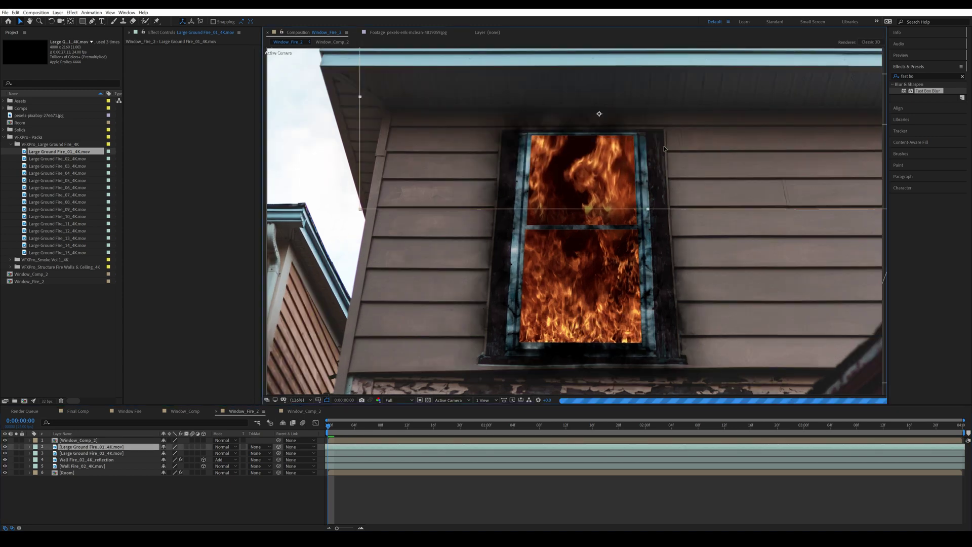
{"action": "left_click_drag", "start_coordinate": [665, 148], "coordinate": [666, 145]}
{"action": "left_click", "coordinate": [298, 491]}
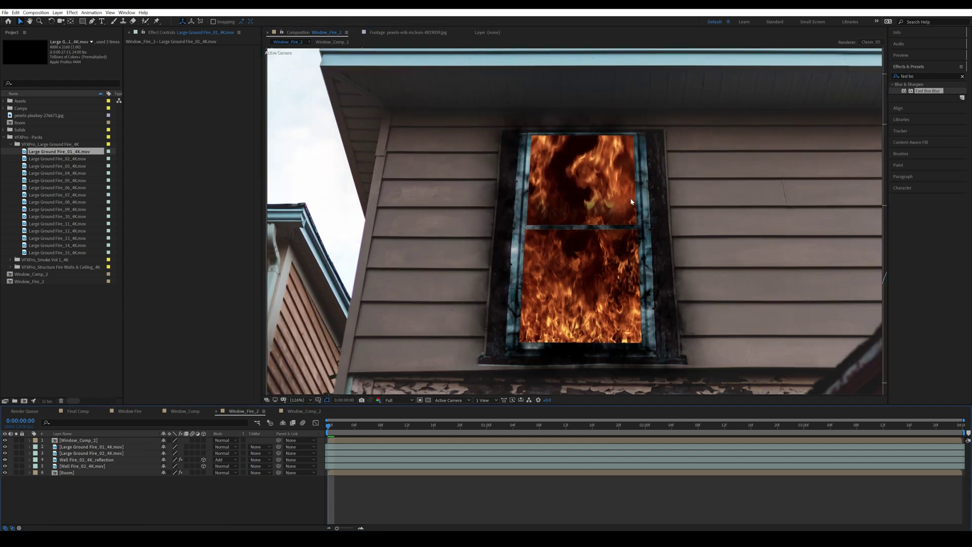
{"action": "left_click", "coordinate": [55, 326]}
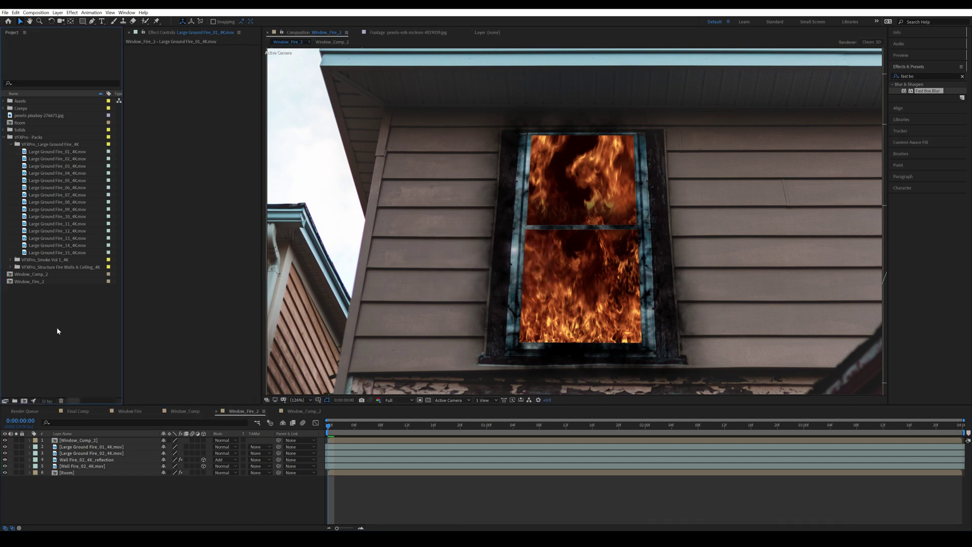
Step: Duplicate Large Ground Fire_02_4K.mov, place the copy directly beneath Window_Comp_2, and solo it
{"action": "left_click", "coordinate": [116, 454]}
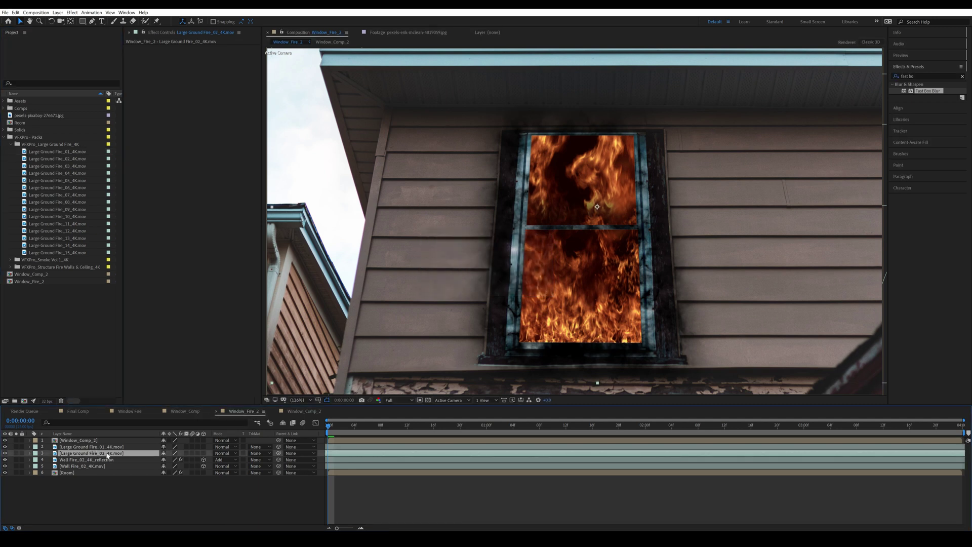
{"action": "key", "text": "ctrl+d"}
{"action": "left_click_drag", "start_coordinate": [120, 455], "coordinate": [101, 445]}
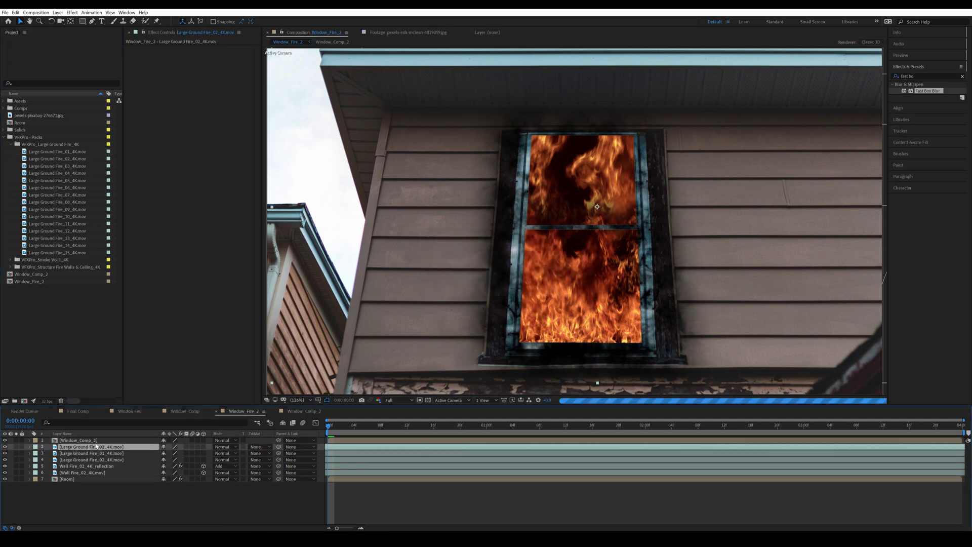
{"action": "left_click", "coordinate": [16, 447]}
Step: Rotate the soloed Large Ground Fire_02_4K.mov copy slightly clockwise and shift it earlier in time to a different part of the fire
{"action": "scroll", "coordinate": [580, 315], "scroll_direction": "down", "scroll_amount": 1}
{"action": "key", "text": "w"}
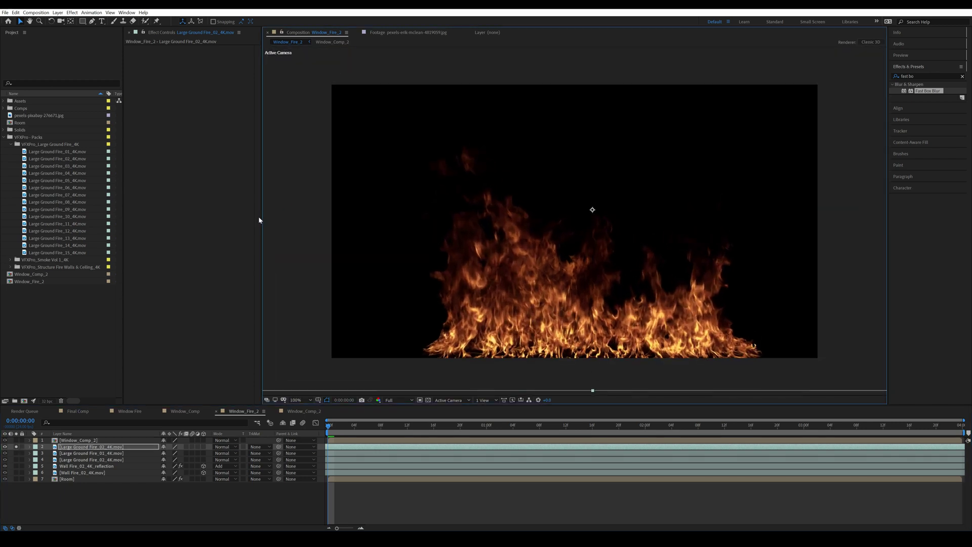
{"action": "left_click_drag", "start_coordinate": [580, 315], "coordinate": [653, 269]}
{"action": "key", "text": "v"}
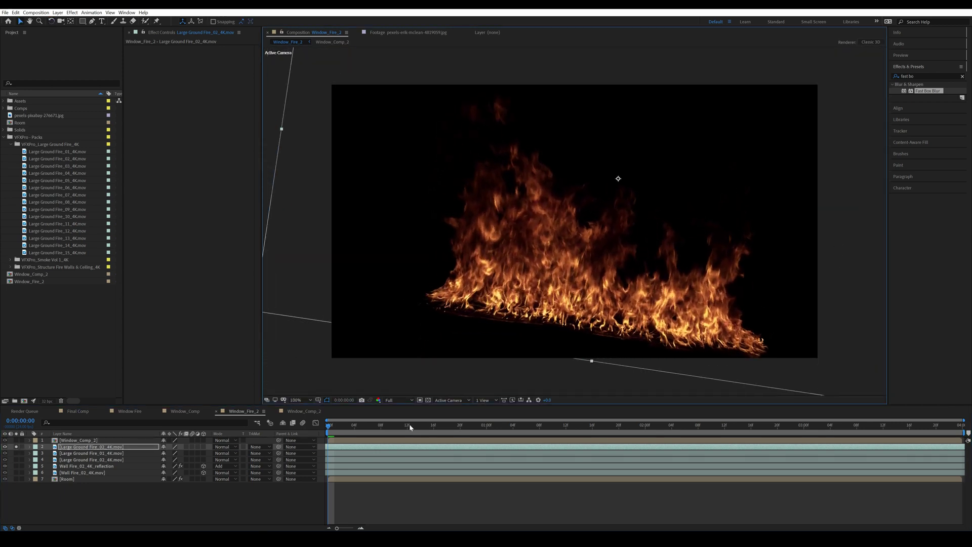
{"action": "left_click_drag", "start_coordinate": [433, 447], "coordinate": [131, 463]}
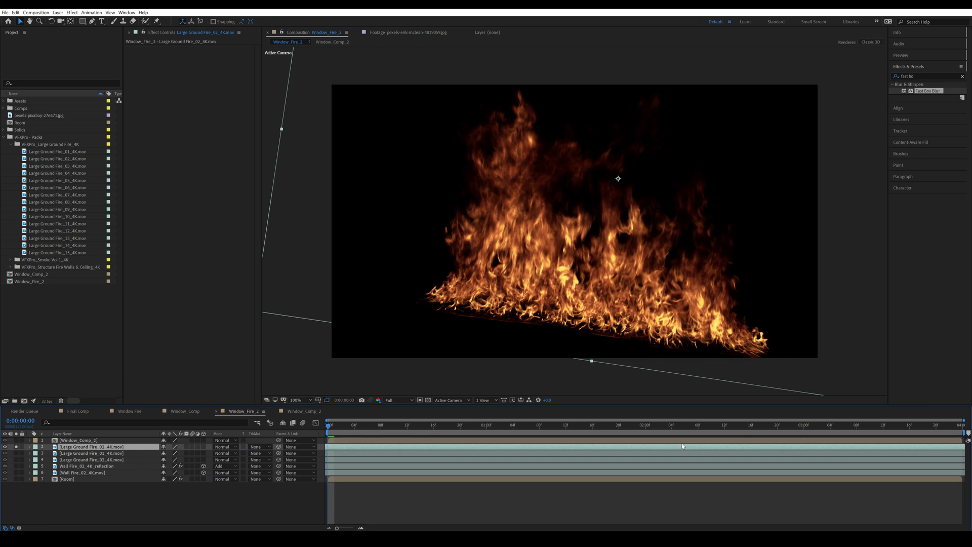
{"action": "left_click_drag", "start_coordinate": [682, 446], "coordinate": [677, 446]}
Step: Unsolo the Large Ground Fire_02_4K.mov copy and reposition its tilted flames behind the window
{"action": "left_click", "coordinate": [17, 447]}
{"action": "left_click_drag", "start_coordinate": [618, 281], "coordinate": [658, 276]}
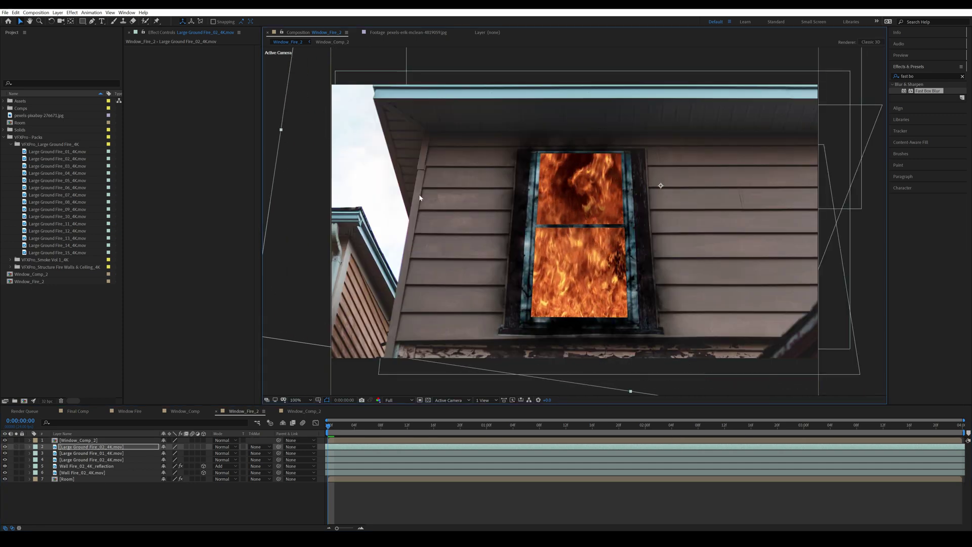
{"action": "left_click", "coordinate": [298, 400]}
{"action": "left_click", "coordinate": [303, 268]}
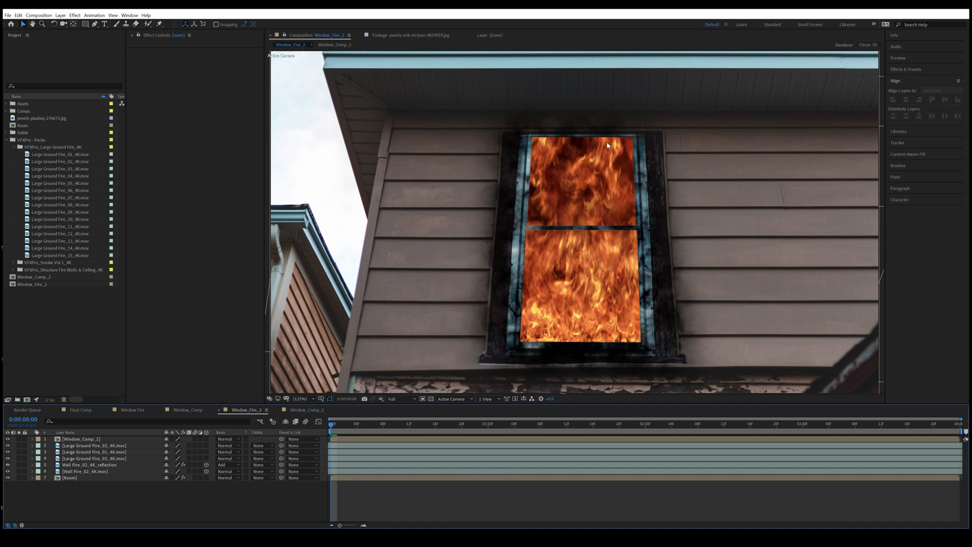
Step: Add Ceiling Fire_Windy_05_4K.mov from the VFXPro_Structure Fire Walls & Ceiling_4K folder directly beneath Window_Comp_2
{"action": "left_click", "coordinate": [14, 148]}
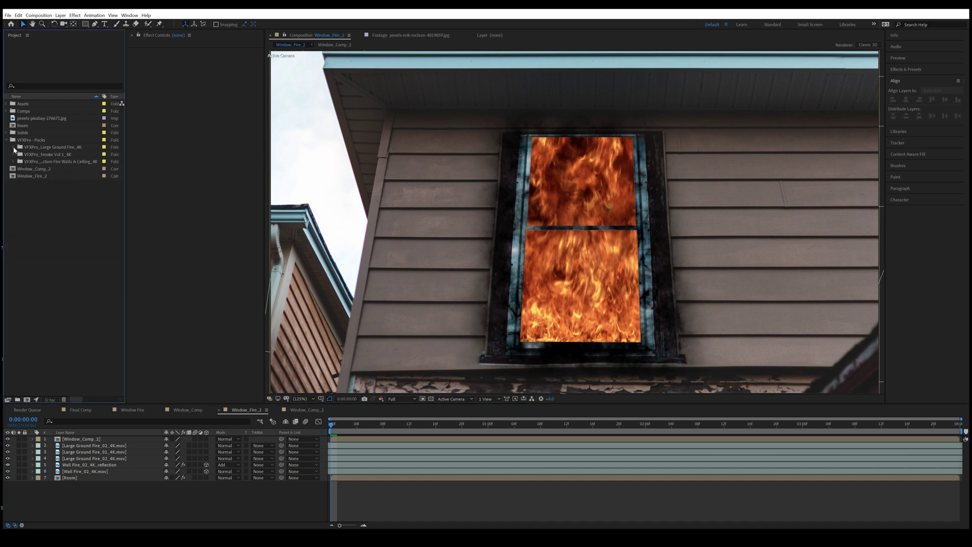
{"action": "left_click", "coordinate": [14, 162]}
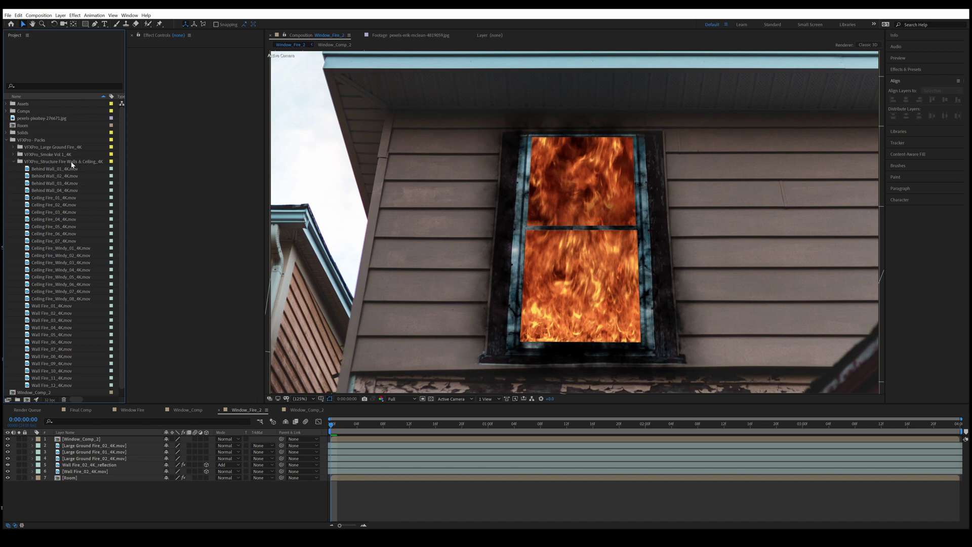
{"action": "scroll", "coordinate": [68, 273], "scroll_direction": "down", "scroll_amount": 1}
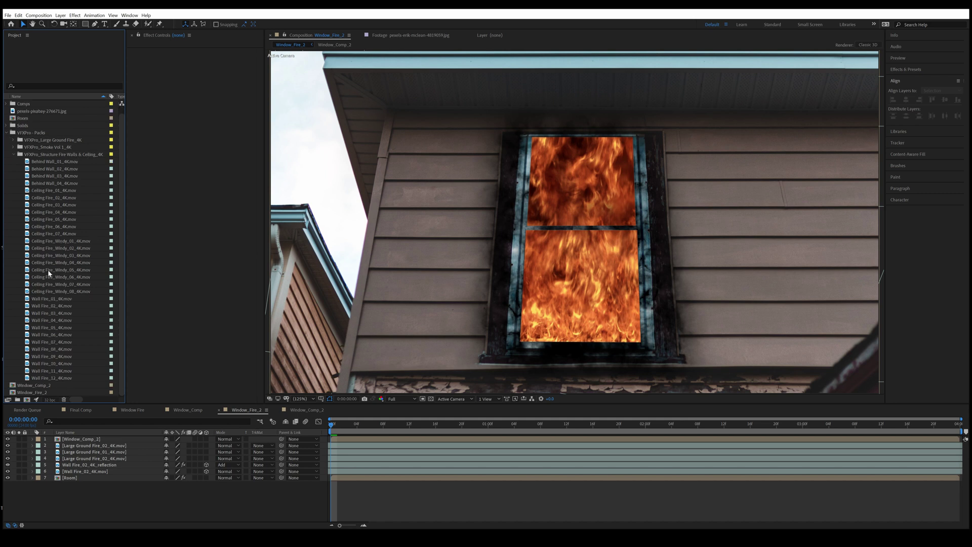
{"action": "left_click", "coordinate": [48, 269]}
{"action": "left_click_drag", "start_coordinate": [65, 274], "coordinate": [89, 443]}
{"action": "left_click", "coordinate": [88, 439]}
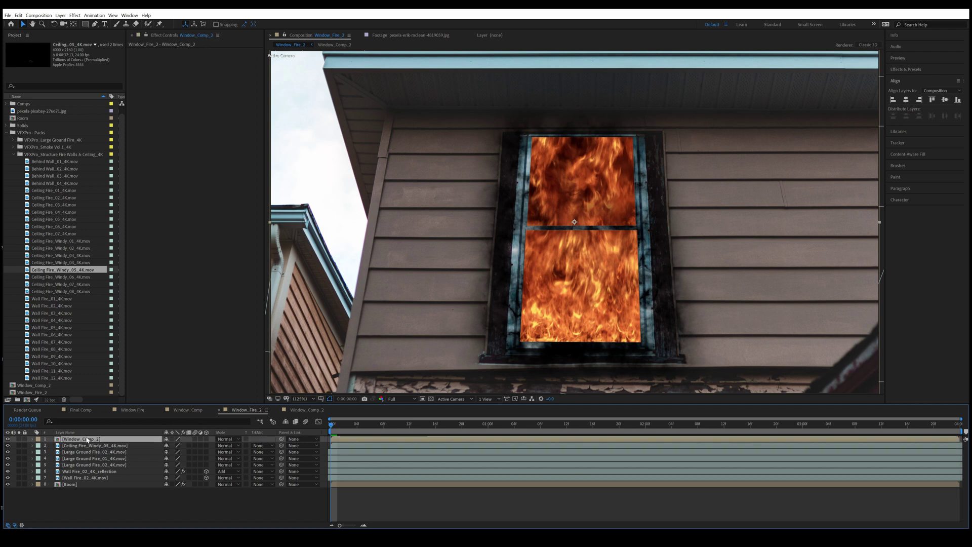
Step: Solo Ceiling Fire_Windy_05_4K.mov together with Window_Comp_2 and scale the ceiling fire down
{"action": "left_click", "coordinate": [19, 445]}
{"action": "left_click", "coordinate": [89, 446]}
{"action": "key", "text": "s"}
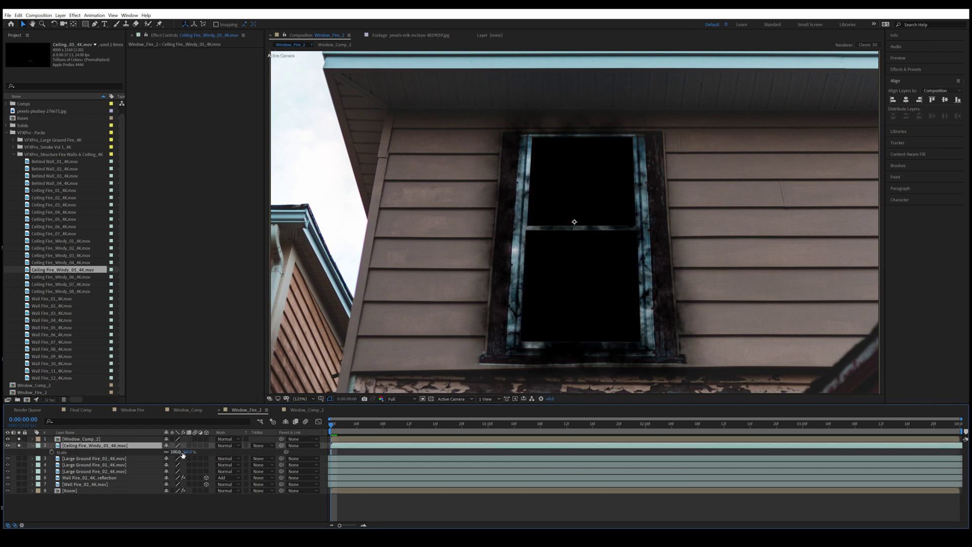
{"action": "left_click_drag", "start_coordinate": [181, 453], "coordinate": [167, 453]}
Step: Position the ceiling fire along the top edge of the upper window pane, check its motion, and turn off the solos
{"action": "left_click_drag", "start_coordinate": [745, 149], "coordinate": [809, 82]}
{"action": "left_click_drag", "start_coordinate": [777, 133], "coordinate": [785, 128]}
{"action": "left_click_drag", "start_coordinate": [785, 128], "coordinate": [783, 131]}
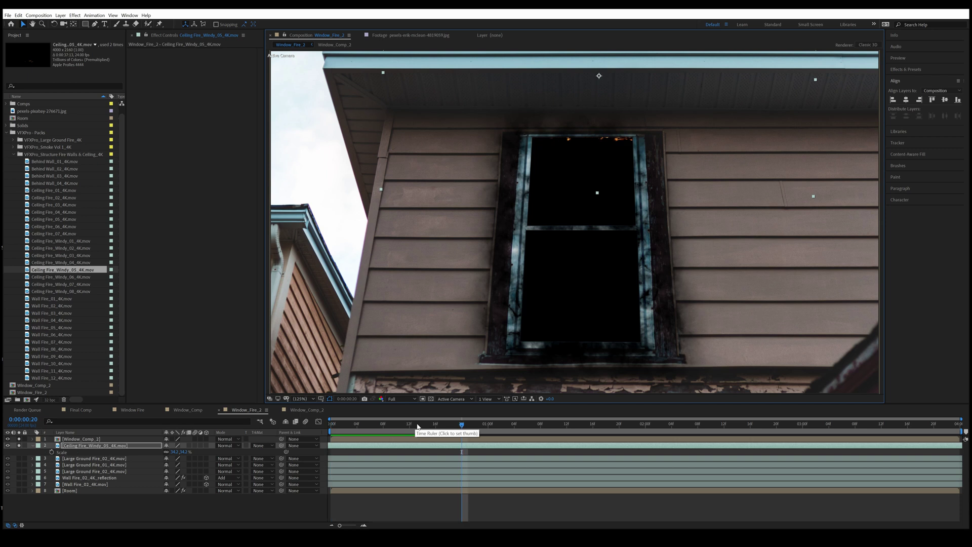
{"action": "left_click_drag", "start_coordinate": [415, 425], "coordinate": [328, 434]}
{"action": "left_click", "coordinate": [668, 146]}
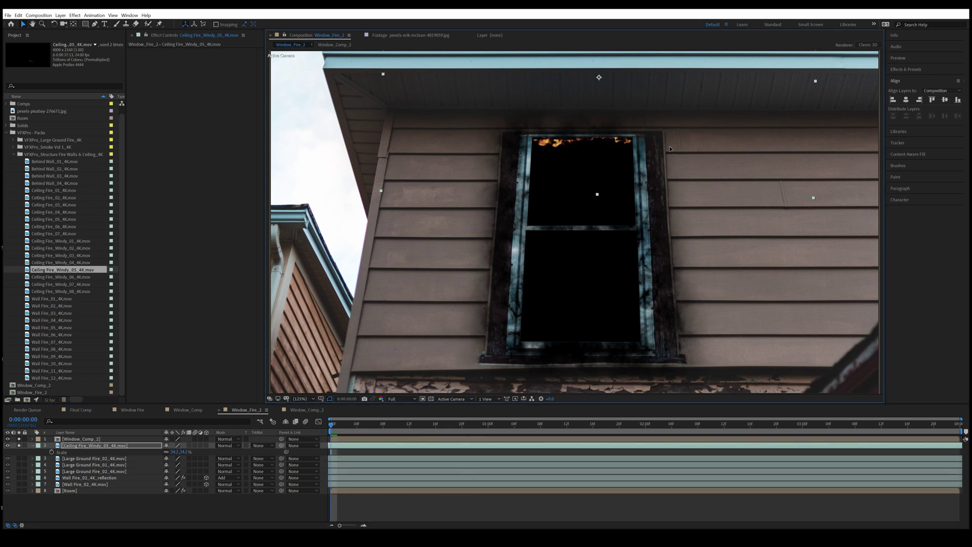
{"action": "left_click", "coordinate": [76, 510]}
Step: Add Smoke_08_4K.mov from the VFXPro_Smoke Vol 1_4K folder directly beneath Window_Comp_2 and solo it
{"action": "left_click", "coordinate": [20, 158]}
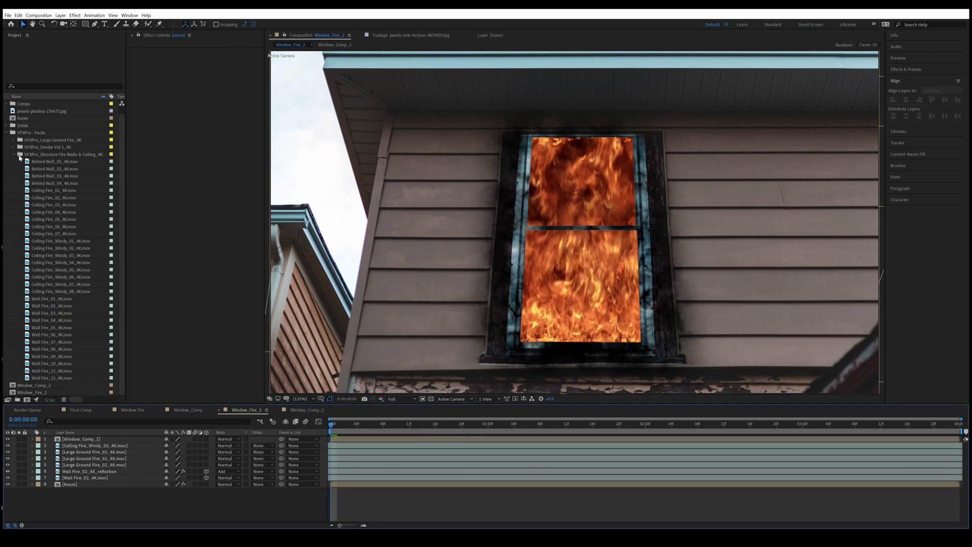
{"action": "left_click", "coordinate": [13, 156]}
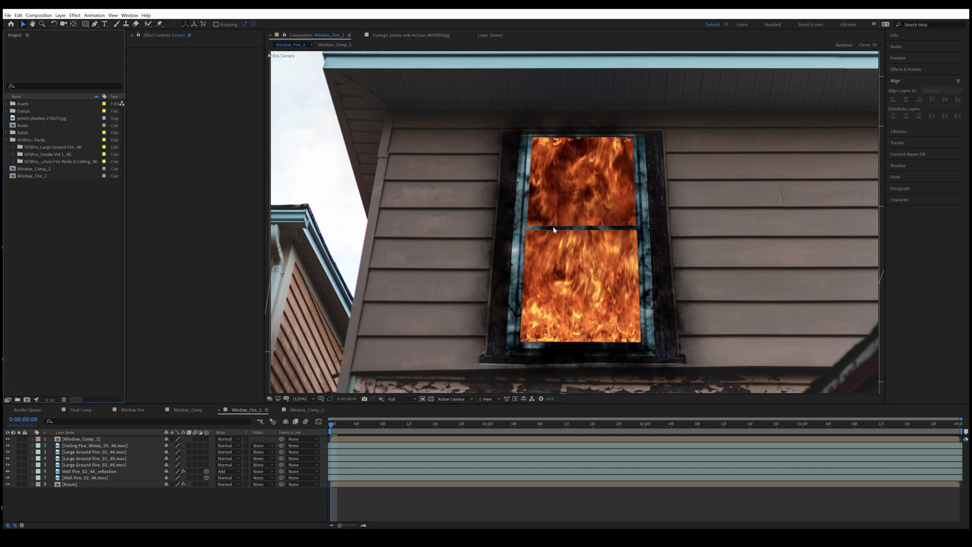
{"action": "left_click", "coordinate": [13, 154]}
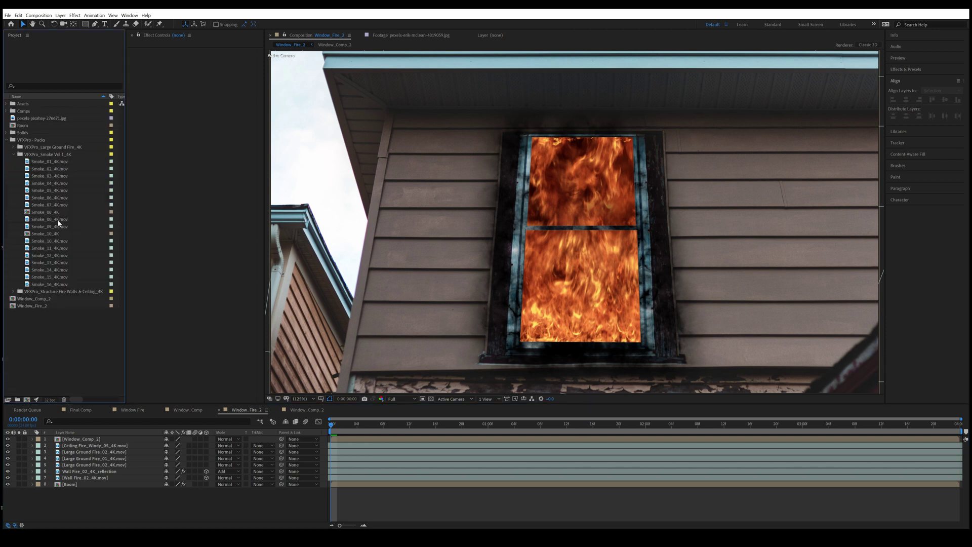
{"action": "left_click", "coordinate": [56, 219]}
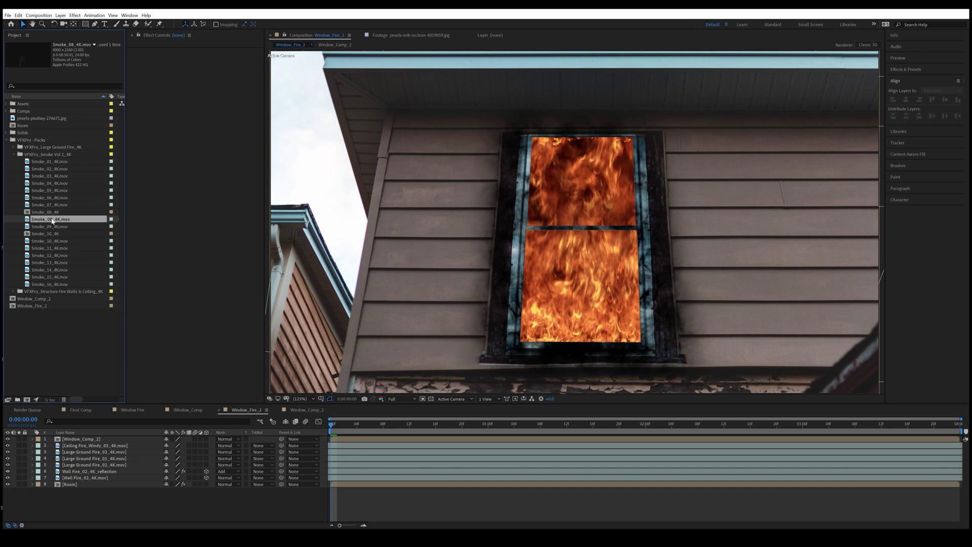
{"action": "left_click_drag", "start_coordinate": [53, 221], "coordinate": [105, 442]}
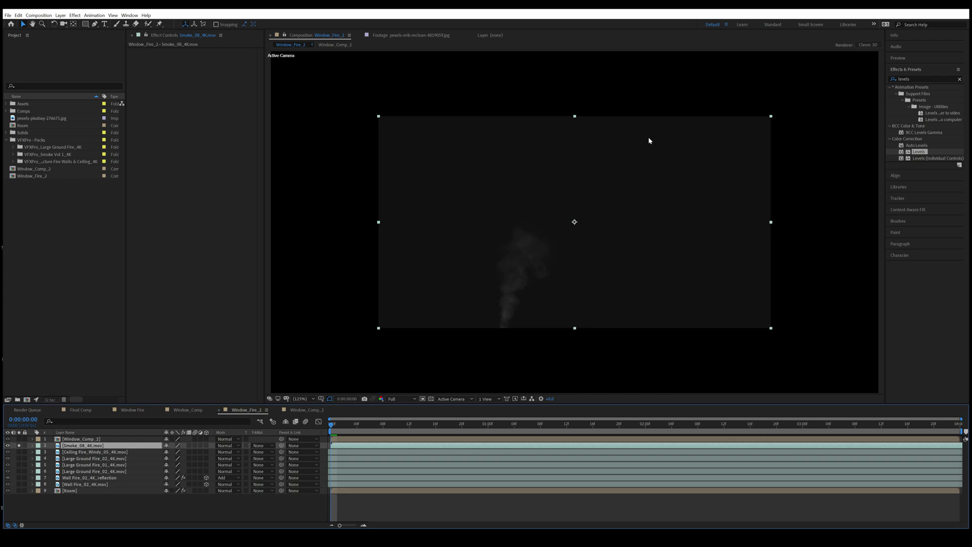
Step: Cycle the project's color depth through its options and back to 32 bpc
{"action": "left_click", "coordinate": [50, 400], "text": "alt"}
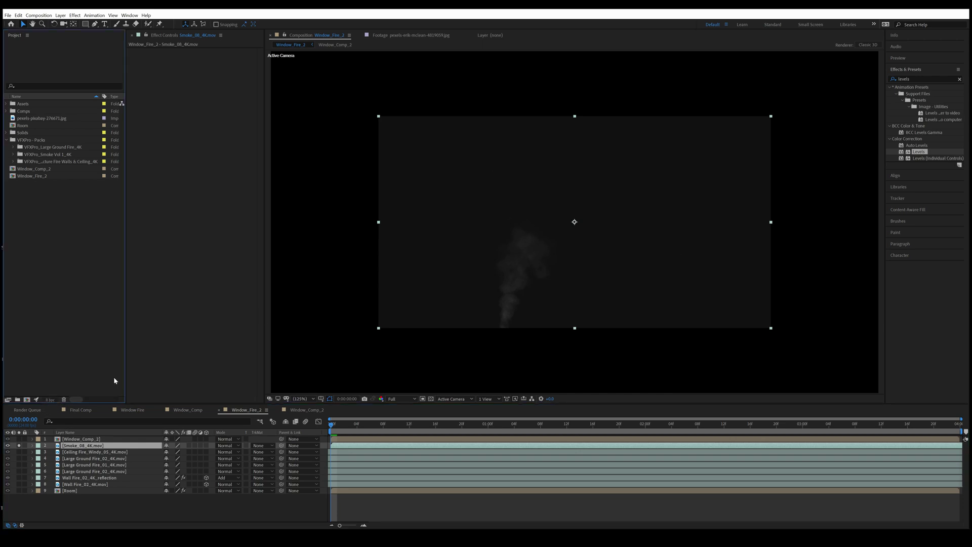
{"action": "left_click", "coordinate": [49, 400], "text": "alt"}
{"action": "left_click", "coordinate": [52, 401], "text": "alt"}
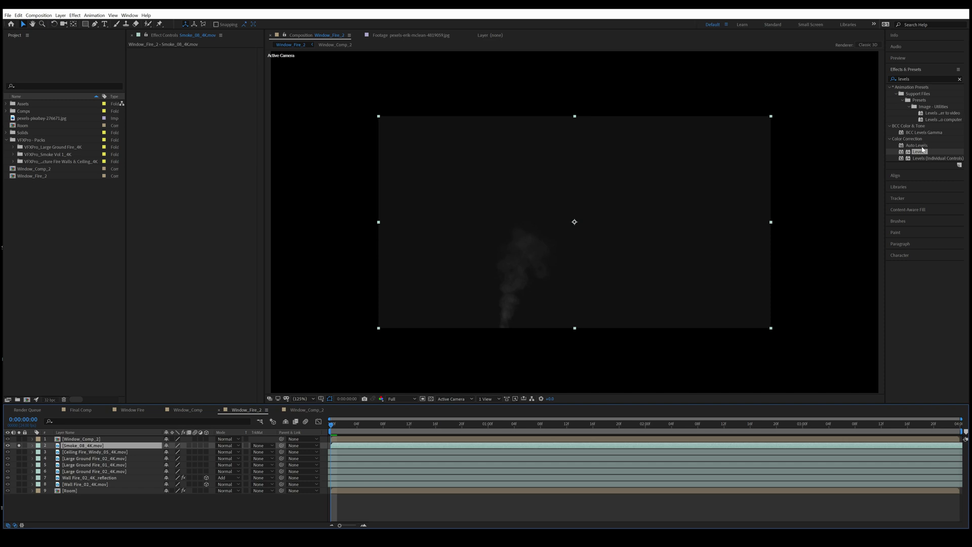
Step: Apply Levels to Smoke_08_4K.mov and set Input Black to 17 to darken its gray background
{"action": "left_click_drag", "start_coordinate": [919, 152], "coordinate": [609, 220]}
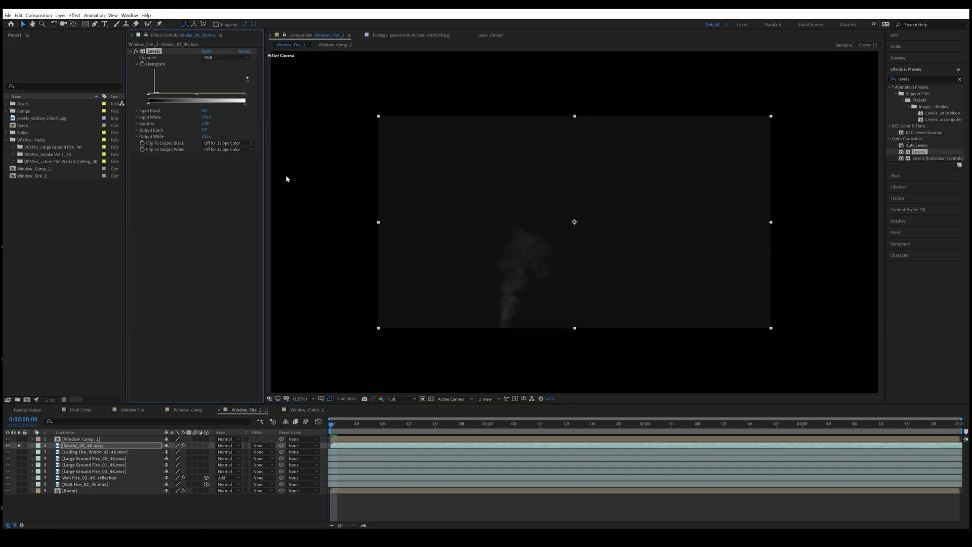
{"action": "left_click_drag", "start_coordinate": [204, 110], "coordinate": [209, 111]}
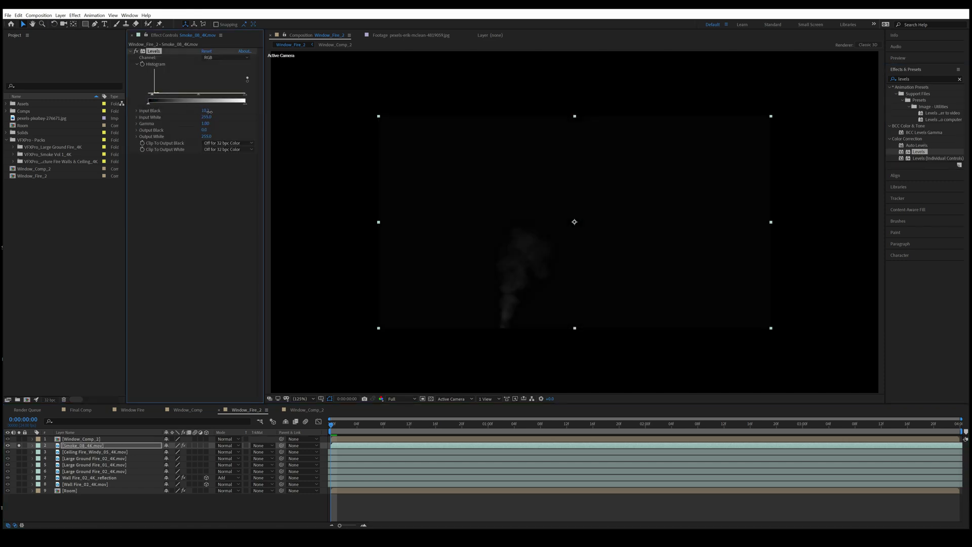
{"action": "left_click", "coordinate": [205, 111]}
{"action": "type", "text": "15"}
{"action": "left_click", "coordinate": [214, 200]}
{"action": "left_click", "coordinate": [206, 111]}
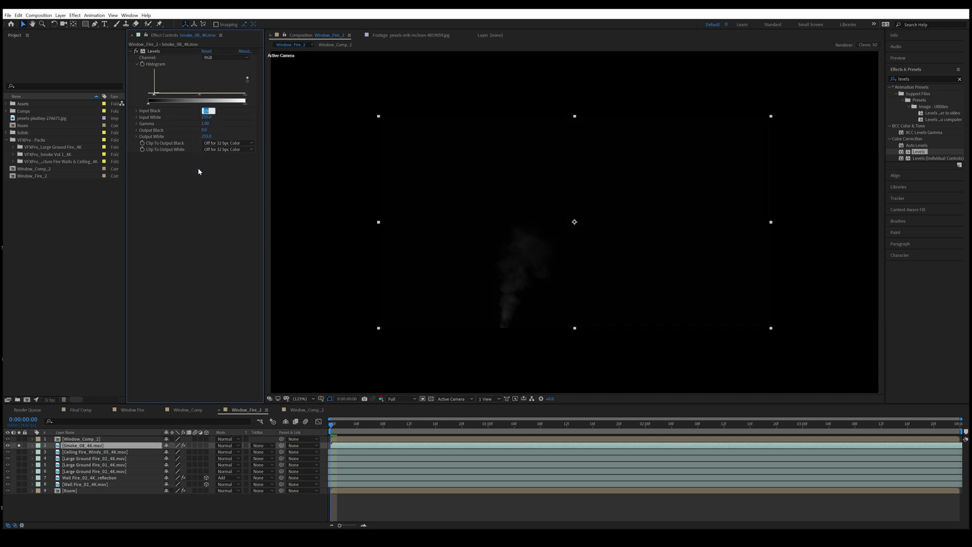
{"action": "type", "text": "17"}
{"action": "left_click", "coordinate": [202, 195]}
Step: Apply the Unmult alpha preset to Smoke_08_4K.mov and check its transparency against the transparency grid
{"action": "left_click", "coordinate": [904, 79]}
{"action": "type", "text": "u"}
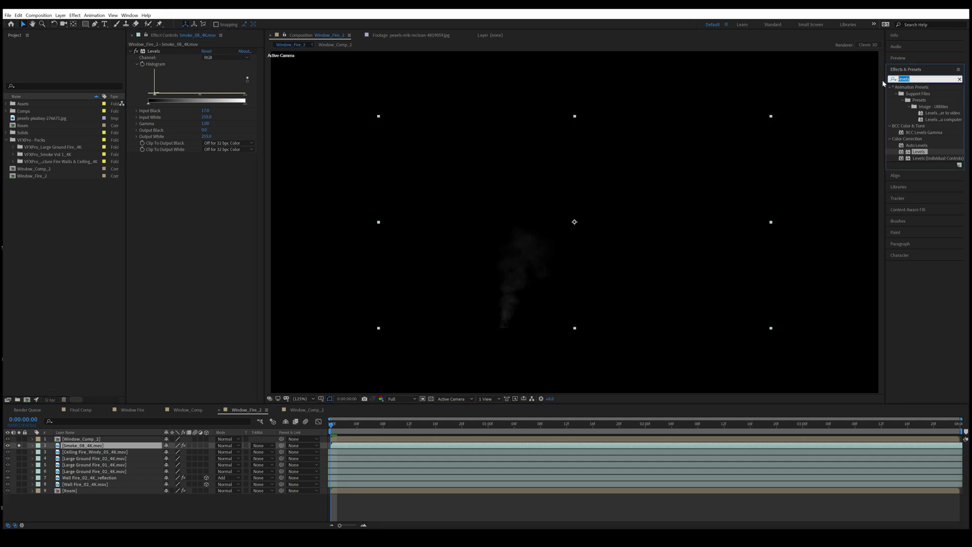
{"action": "type", "text": "nmul"}
{"action": "left_click_drag", "start_coordinate": [942, 113], "coordinate": [218, 173]}
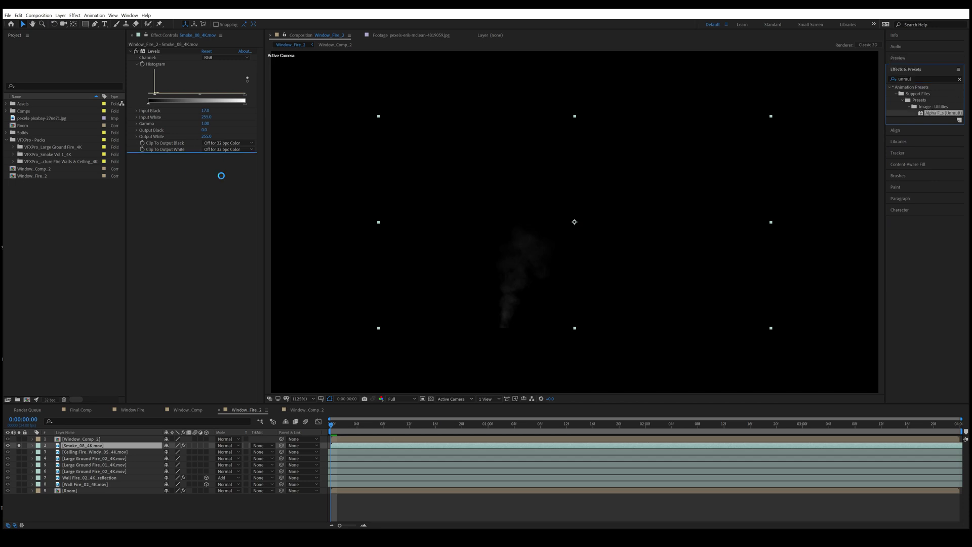
{"action": "left_click", "coordinate": [431, 399]}
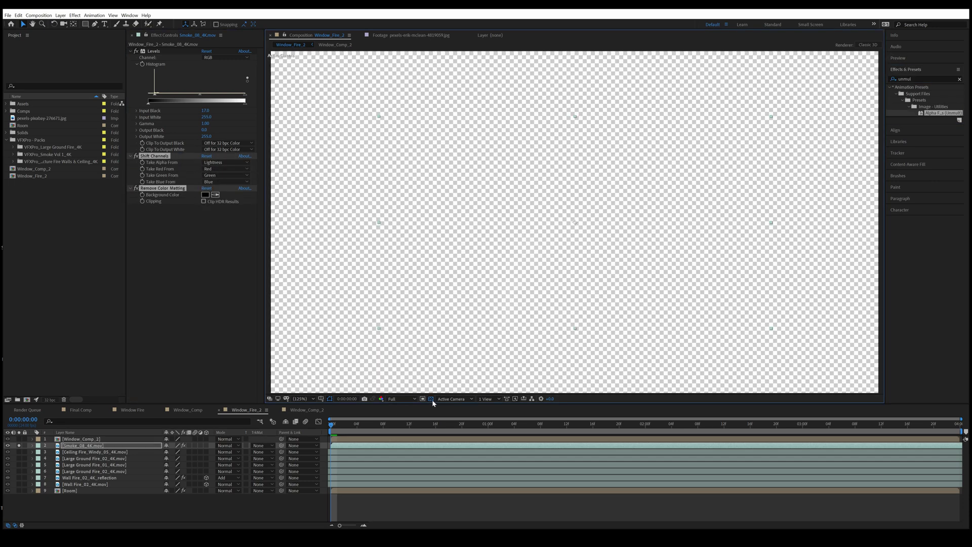
{"action": "left_click", "coordinate": [430, 398]}
Step: Unsolo Smoke_08_4K.mov, scale it up, and move the smoke behind the window
{"action": "left_click", "coordinate": [42, 446]}
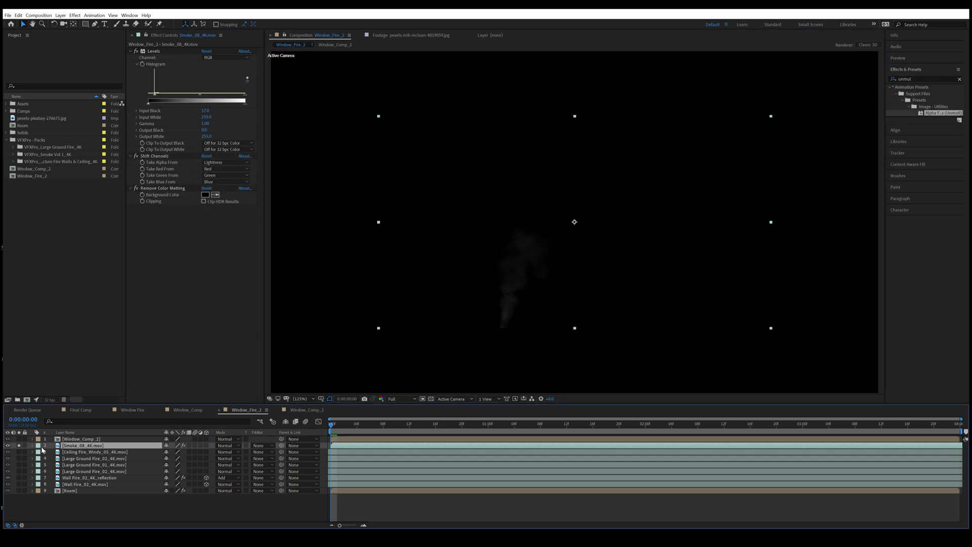
{"action": "key", "text": "s"}
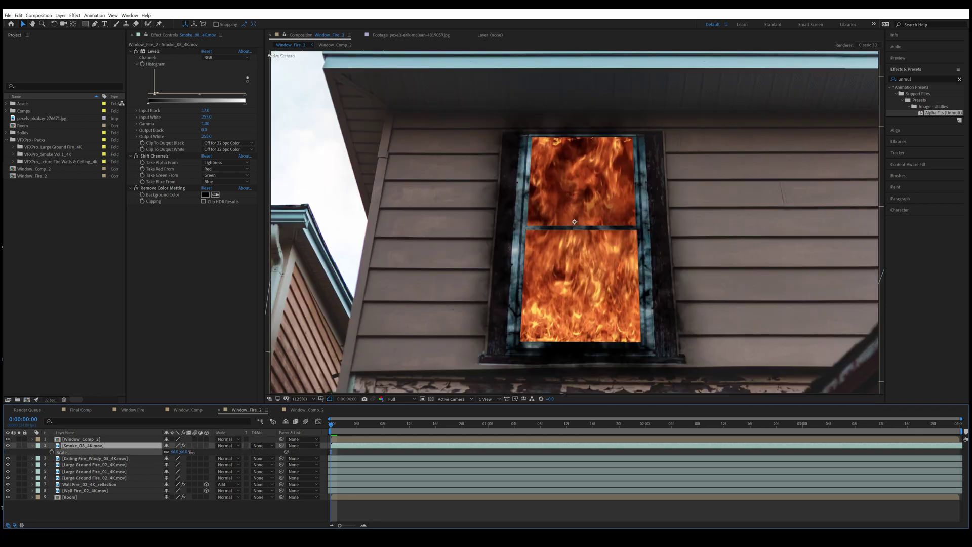
{"action": "left_click_drag", "start_coordinate": [174, 452], "coordinate": [205, 452]}
{"action": "left_click_drag", "start_coordinate": [440, 383], "coordinate": [547, 297]}
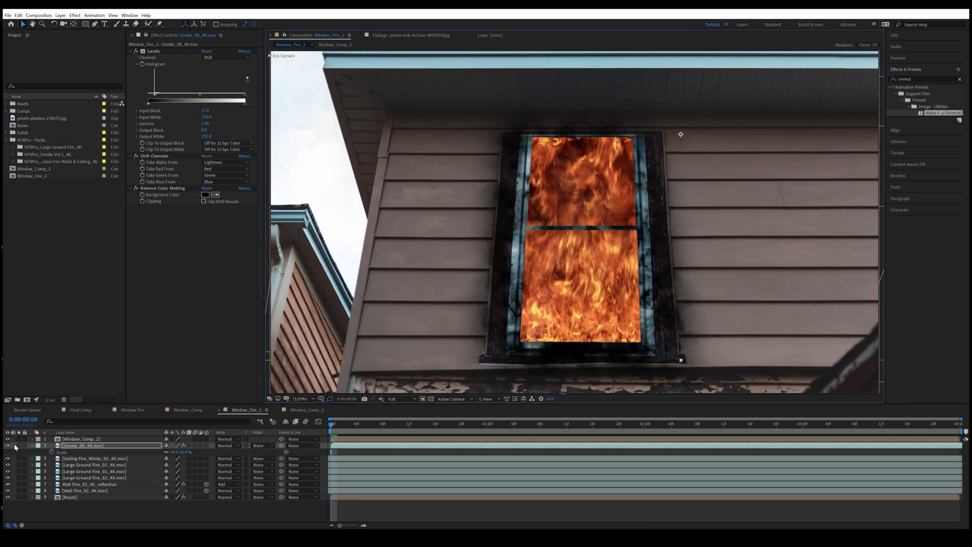
Step: Solo Smoke_08_4K.mov to shift it in time to a fuller part of the smoke, reposition it over the window, and unsolo it
{"action": "left_click", "coordinate": [19, 446]}
{"action": "scroll", "coordinate": [679, 244], "scroll_direction": "down", "scroll_amount": 3}
{"action": "scroll", "coordinate": [663, 248], "scroll_direction": "up", "scroll_amount": 2}
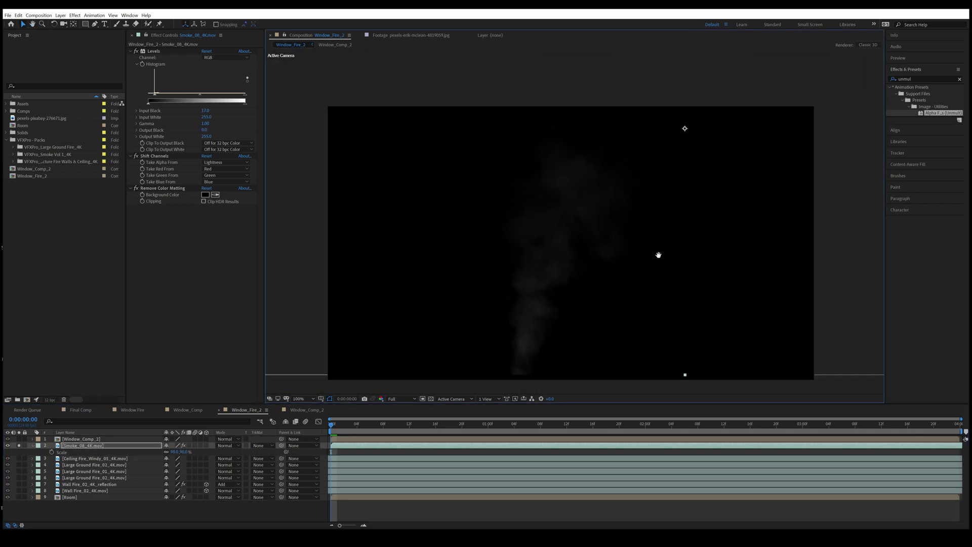
{"action": "scroll", "coordinate": [661, 252], "scroll_direction": "down", "scroll_amount": 2}
{"action": "scroll", "coordinate": [554, 230], "scroll_direction": "up", "scroll_amount": 2}
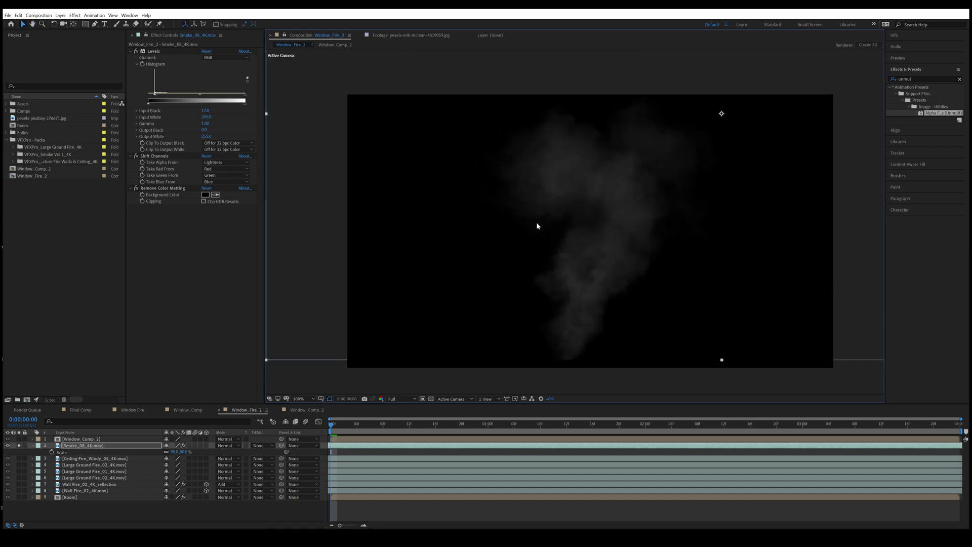
{"action": "left_click", "coordinate": [19, 445]}
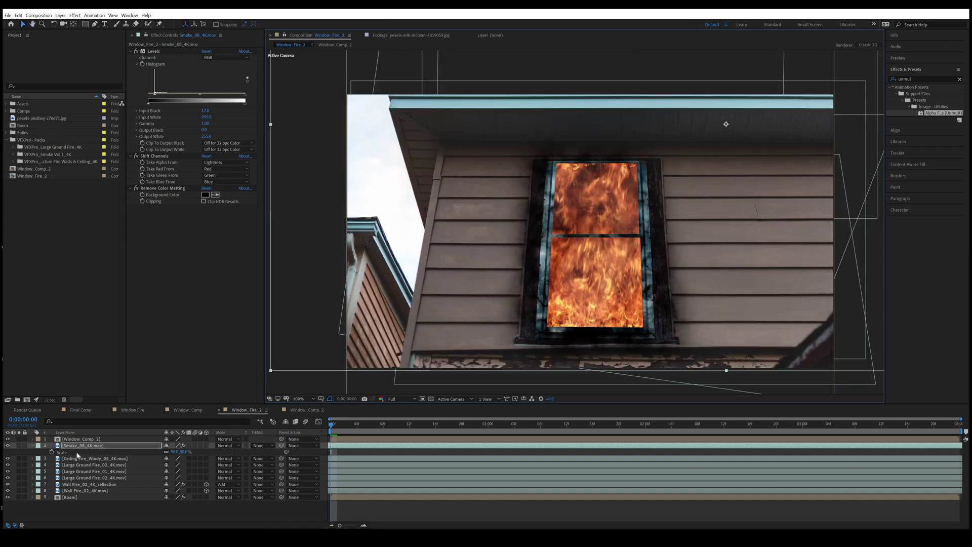
Step: Pre-compose the smoke layer as Smoke_08_precomp, moving all attributes into the new composition
{"action": "left_click", "coordinate": [34, 445]}
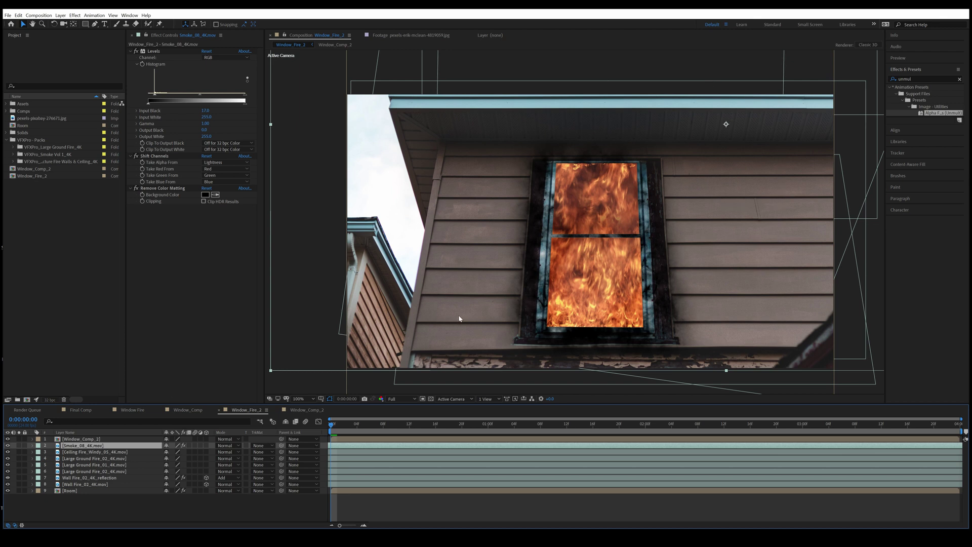
{"action": "key", "text": "ctrl+shift+c"}
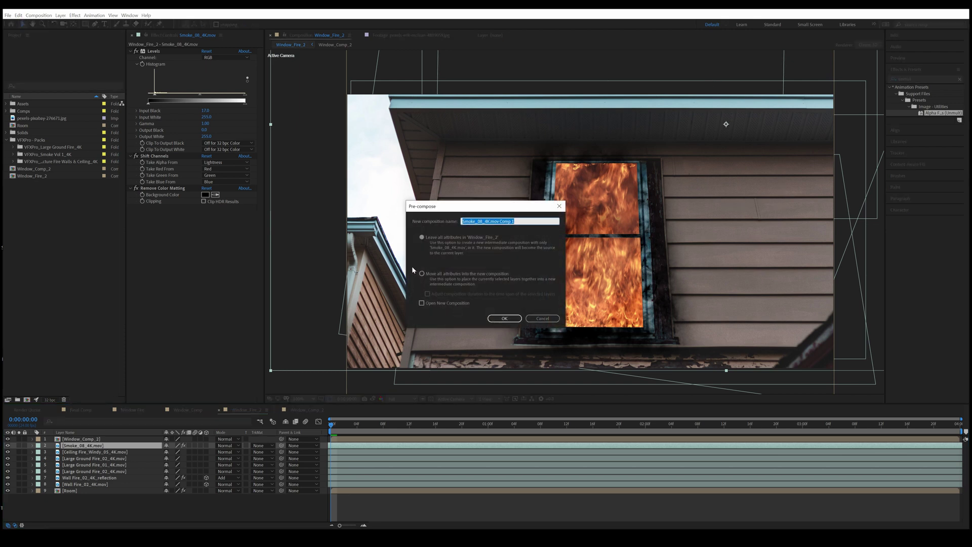
{"action": "left_click", "coordinate": [494, 223]}
{"action": "left_click_drag", "start_coordinate": [490, 223], "coordinate": [551, 224]}
{"action": "key", "text": "BackSpace"}
{"action": "key", "text": "BackSpace"}
{"action": "key", "text": "BackSpace"}
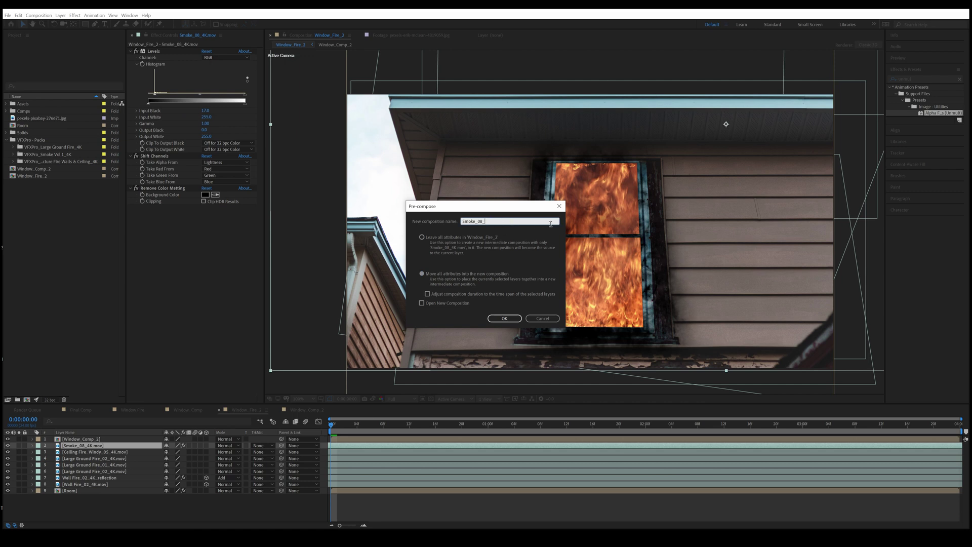
{"action": "key", "text": "Return"}
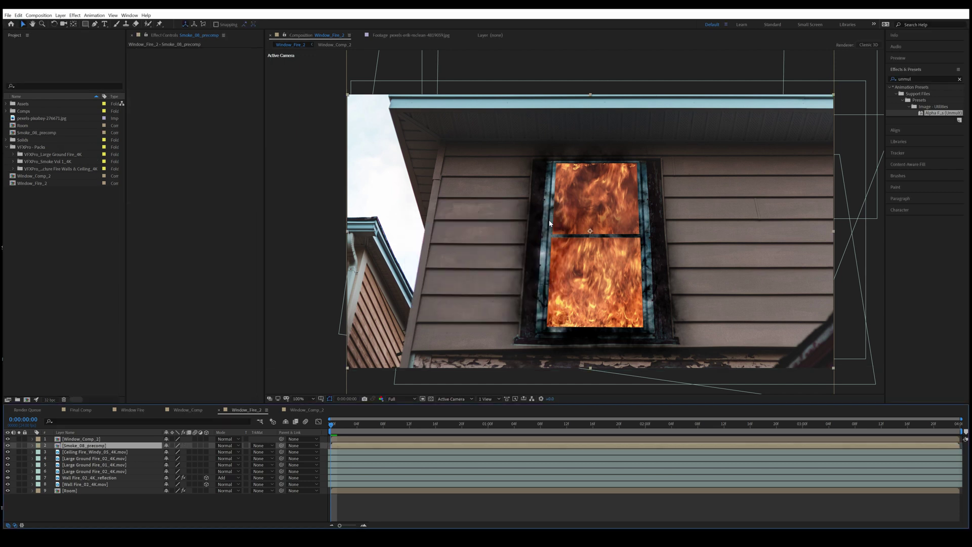
Step: Mask Smoke_08_precomp with a rectangle around the upper part of the smoke and heavily feather the mask's edges
{"action": "left_click", "coordinate": [19, 445]}
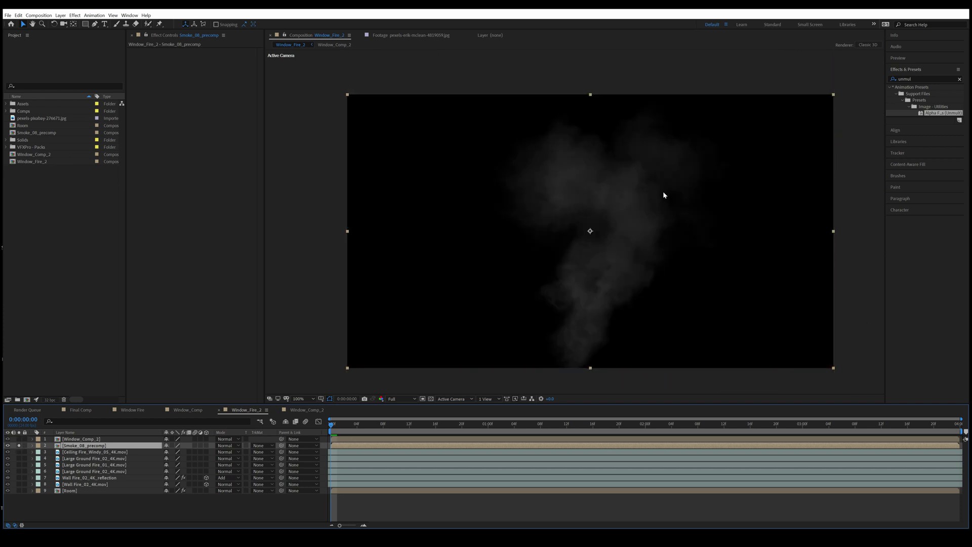
{"action": "key", "text": "q"}
{"action": "left_click_drag", "start_coordinate": [474, 67], "coordinate": [775, 241]}
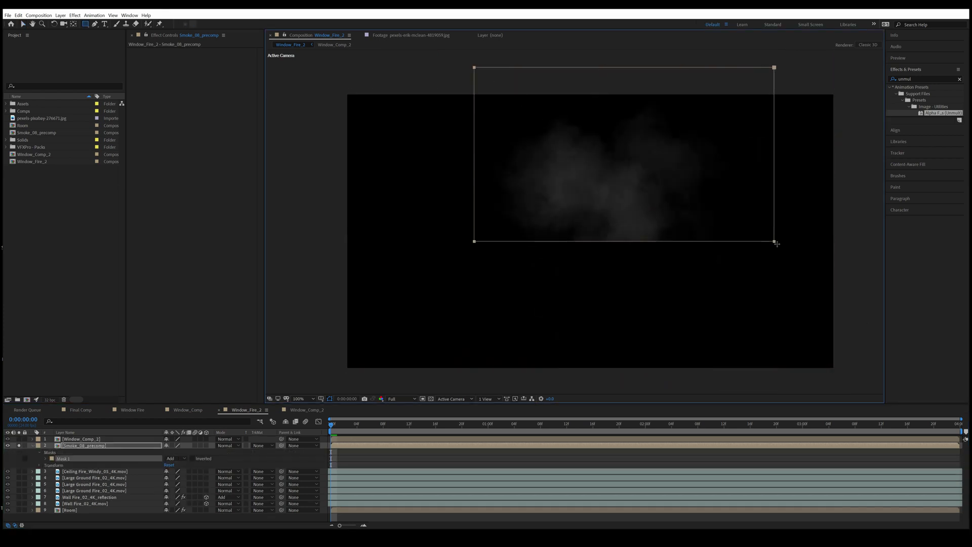
{"action": "left_click", "coordinate": [19, 445]}
{"action": "key", "text": "v"}
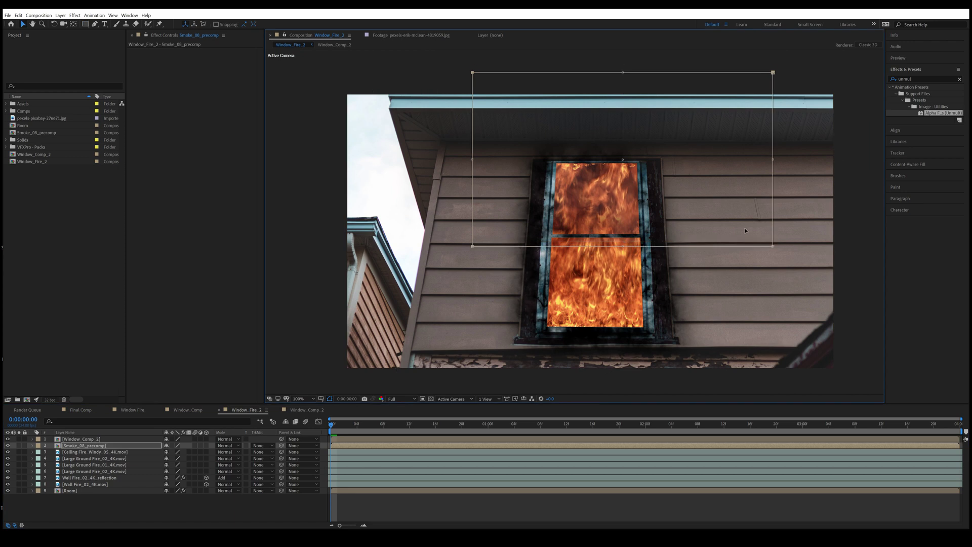
{"action": "key", "text": "f"}
{"action": "left_click_drag", "start_coordinate": [177, 460], "coordinate": [219, 460]}
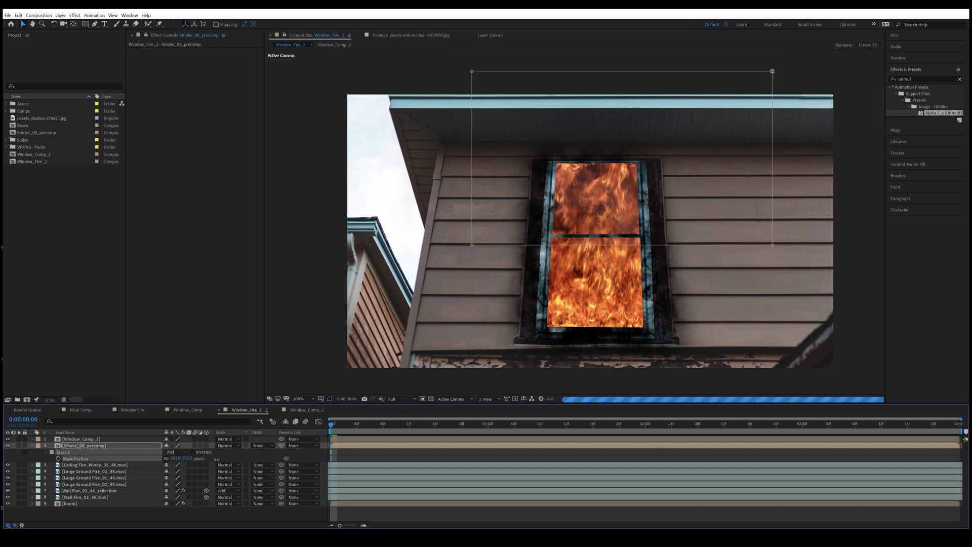
{"action": "left_click", "coordinate": [33, 446]}
Step: Apply the Tint effect to Smoke_08_precomp and set Map White To to black
{"action": "double_click", "coordinate": [907, 80]}
{"action": "type", "text": "tint"}
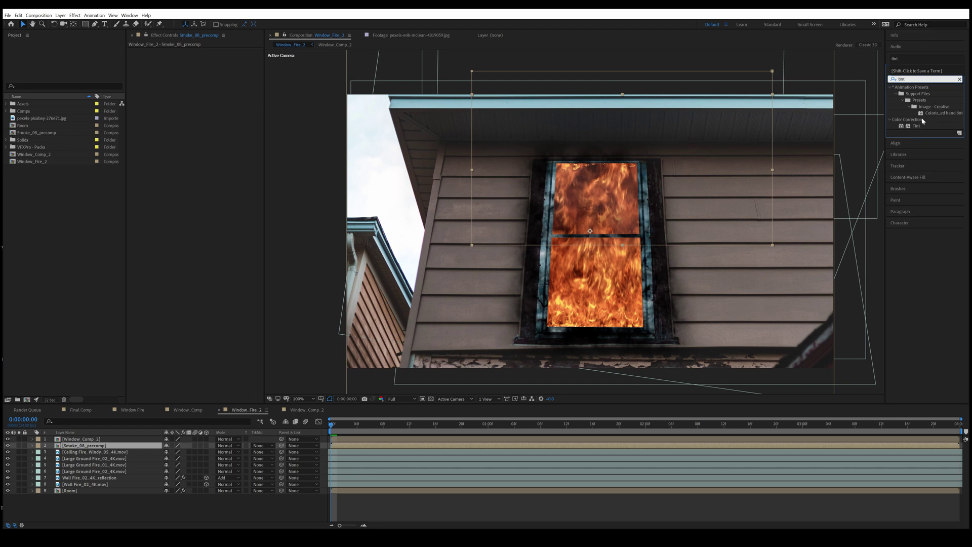
{"action": "double_click", "coordinate": [917, 125]}
{"action": "left_click", "coordinate": [205, 64]}
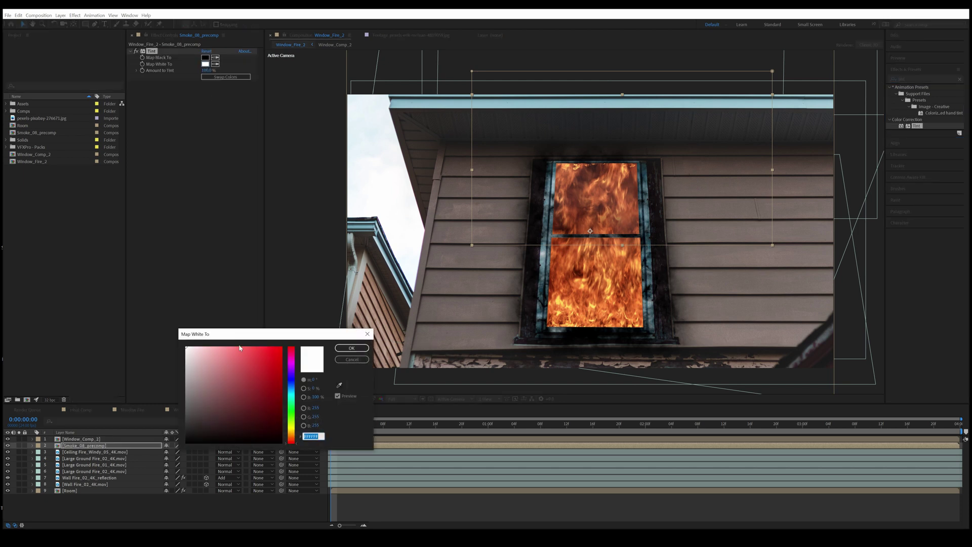
{"action": "left_click", "coordinate": [184, 420]}
{"action": "left_click_drag", "start_coordinate": [184, 420], "coordinate": [168, 439]}
{"action": "left_click", "coordinate": [357, 349]}
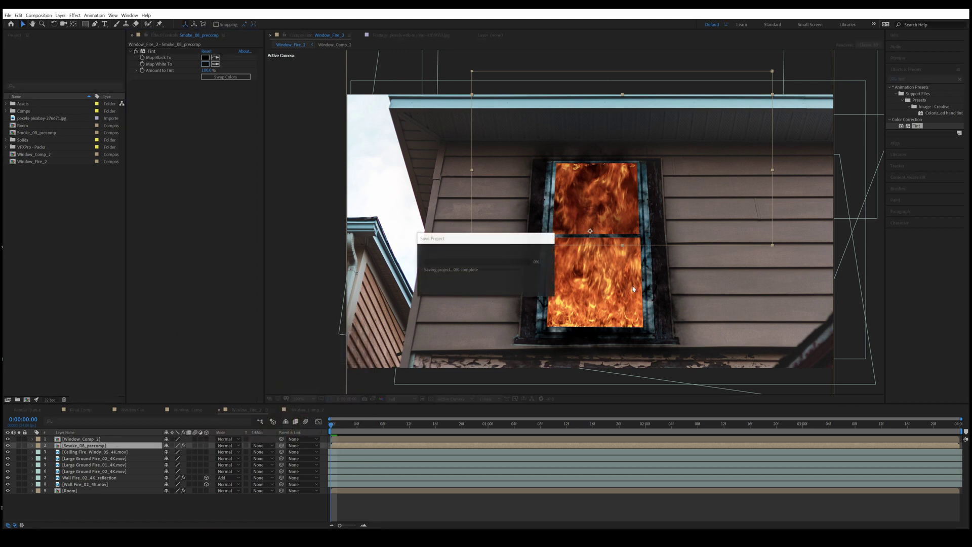
Step: Add the Levels effect to Smoke_08_precomp, choose the Alpha channel and lower Alpha Input White to make the smoke denser
{"action": "left_click", "coordinate": [894, 79]}
{"action": "type", "text": "levels"}
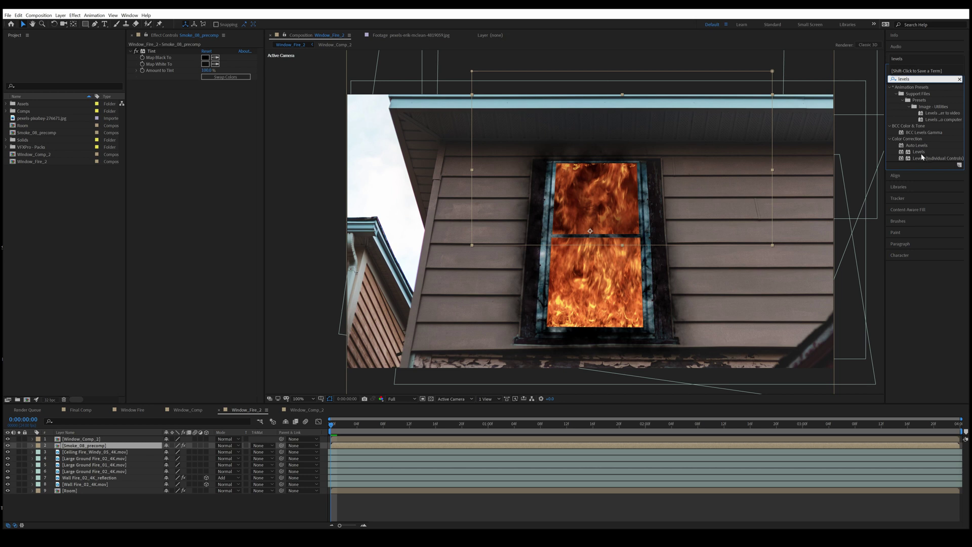
{"action": "left_click_drag", "start_coordinate": [918, 152], "coordinate": [230, 175]}
{"action": "left_click", "coordinate": [219, 89]}
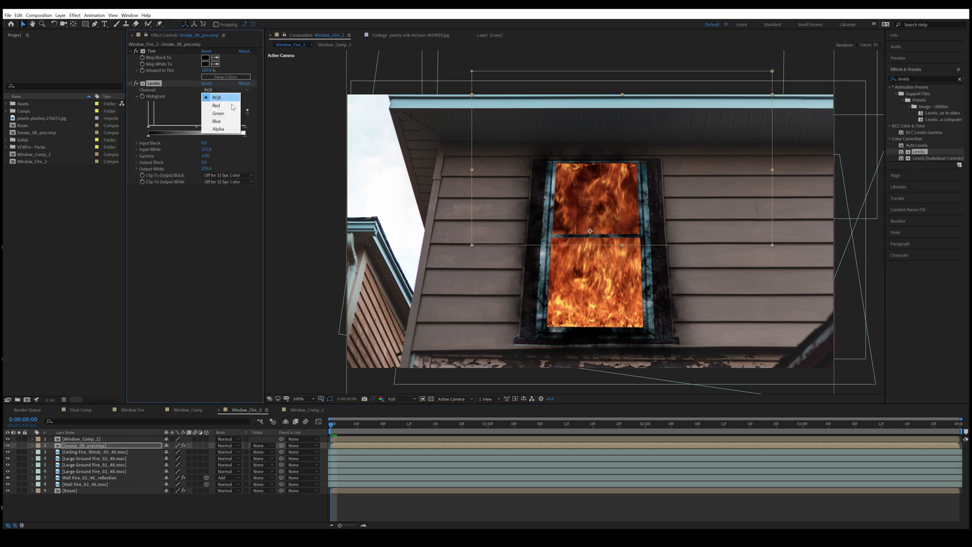
{"action": "left_click", "coordinate": [229, 129]}
{"action": "left_click_drag", "start_coordinate": [244, 131], "coordinate": [169, 129]}
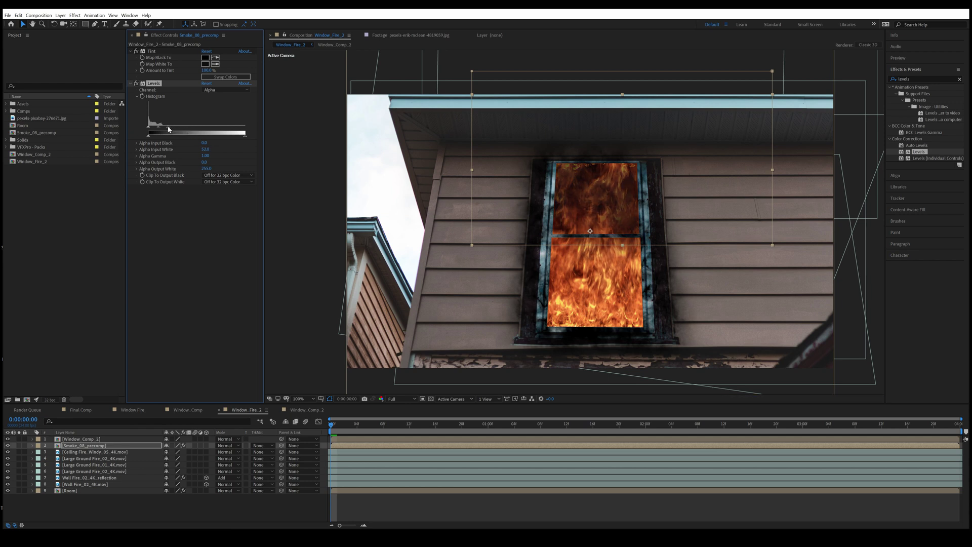
{"action": "left_click_drag", "start_coordinate": [169, 129], "coordinate": [160, 129]}
{"action": "left_click", "coordinate": [568, 67]}
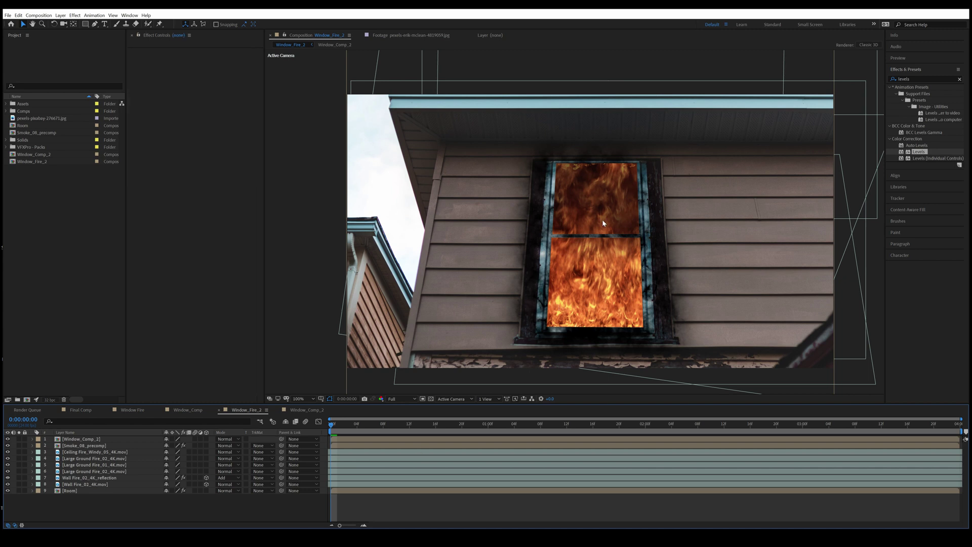
Step: Add Ceiling Fire_Windy_01_4K.mov as the top layer, scale it to about 25% and position it on the window's middle crossbar
{"action": "left_click", "coordinate": [9, 147]}
{"action": "left_click", "coordinate": [79, 256]}
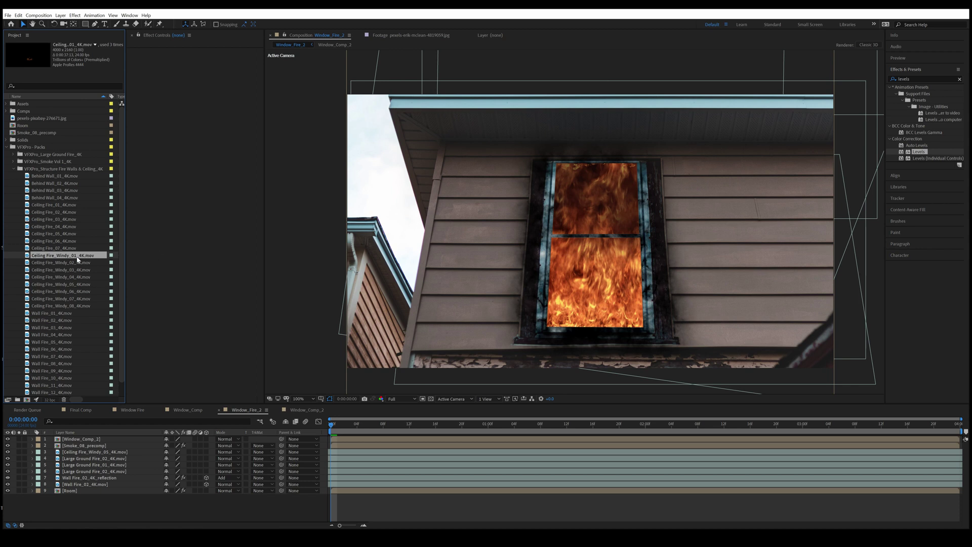
{"action": "left_click_drag", "start_coordinate": [77, 259], "coordinate": [107, 446]}
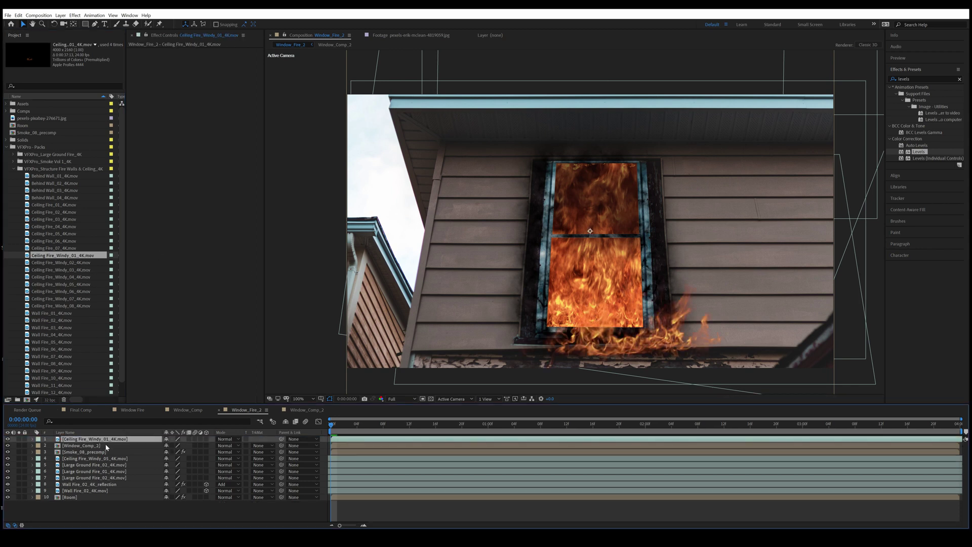
{"action": "key", "text": "s"}
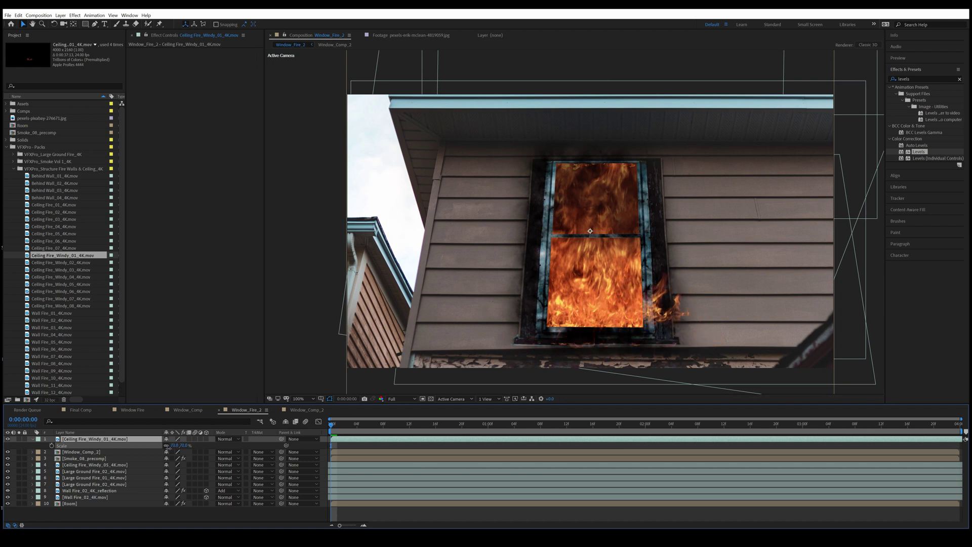
{"action": "left_click_drag", "start_coordinate": [628, 295], "coordinate": [623, 258]}
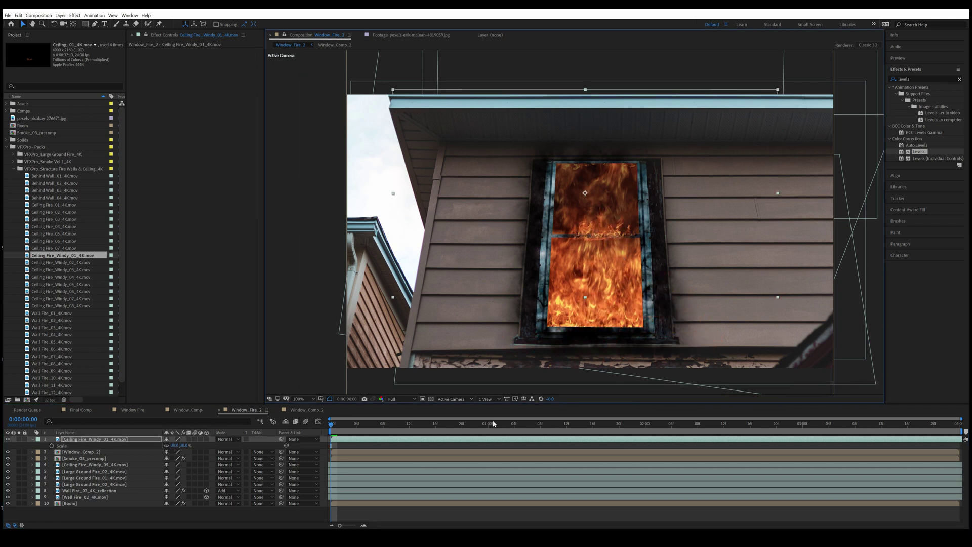
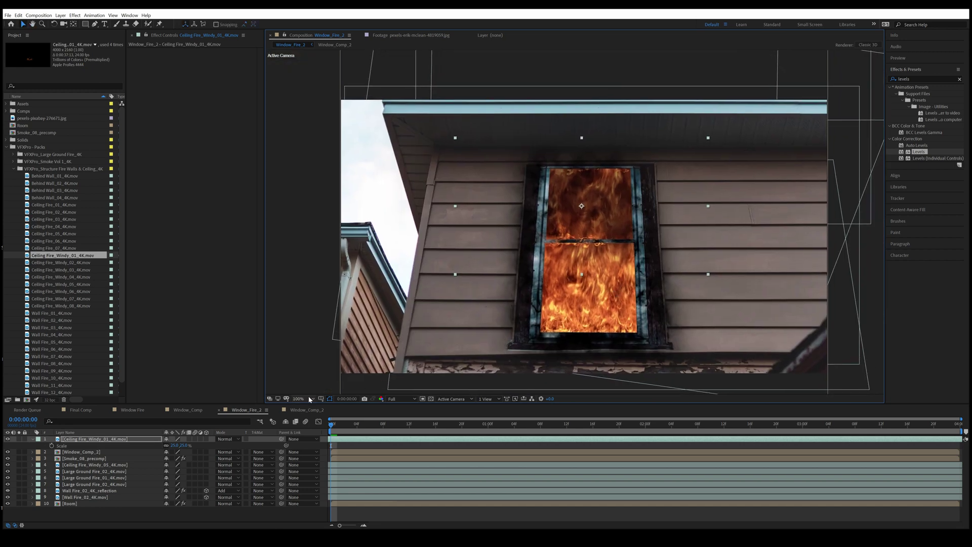
Step: Duplicate the Ceiling Fire_Windy_01 layer, move the copy down to the window's lower sill and offset its timing
{"action": "left_click", "coordinate": [309, 398]}
{"action": "left_click", "coordinate": [314, 272]}
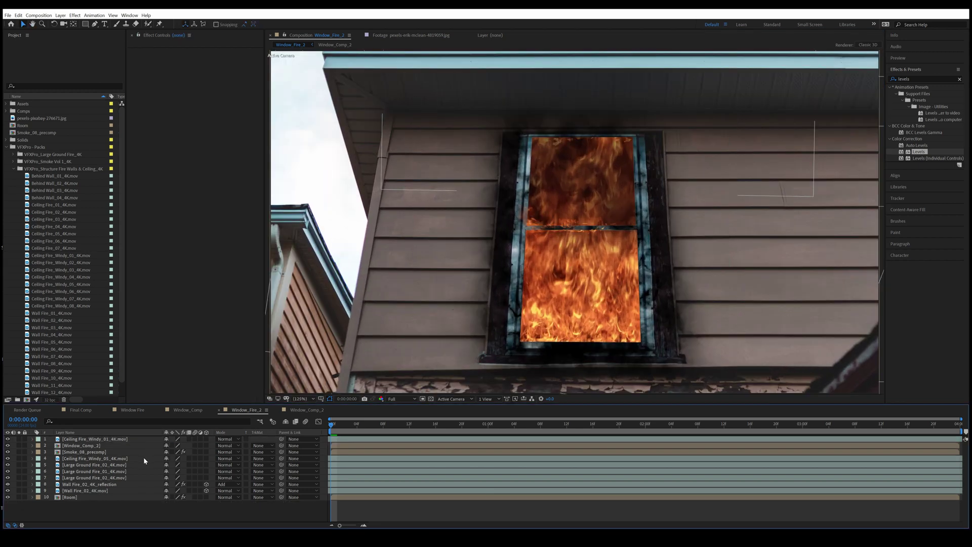
{"action": "left_click", "coordinate": [94, 439]}
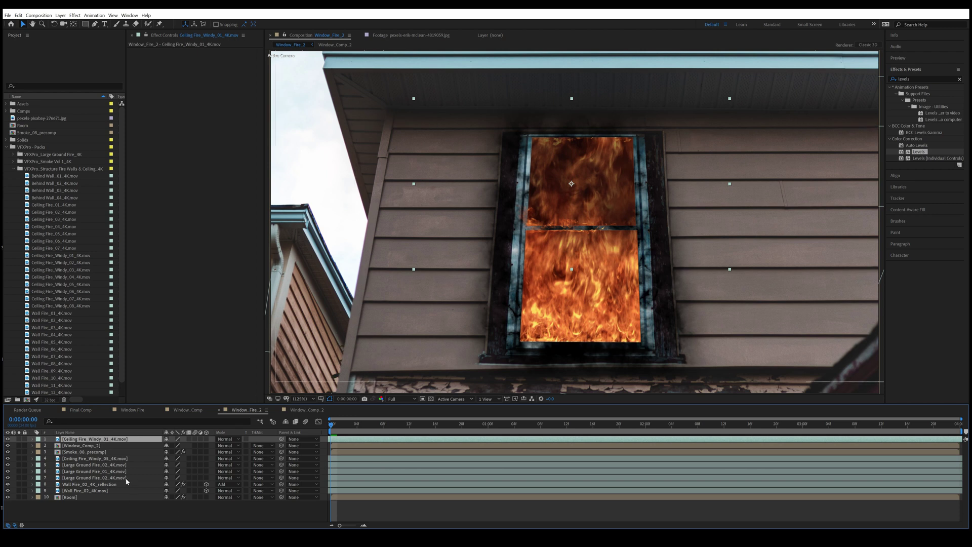
{"action": "key", "text": "ctrl+d"}
{"action": "left_click_drag", "start_coordinate": [694, 215], "coordinate": [690, 306]}
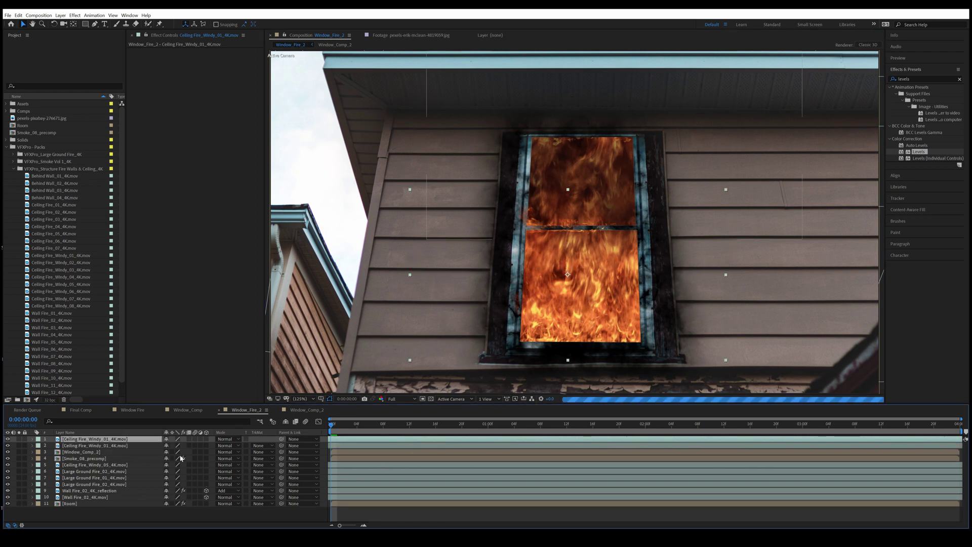
{"action": "left_click", "coordinate": [19, 439]}
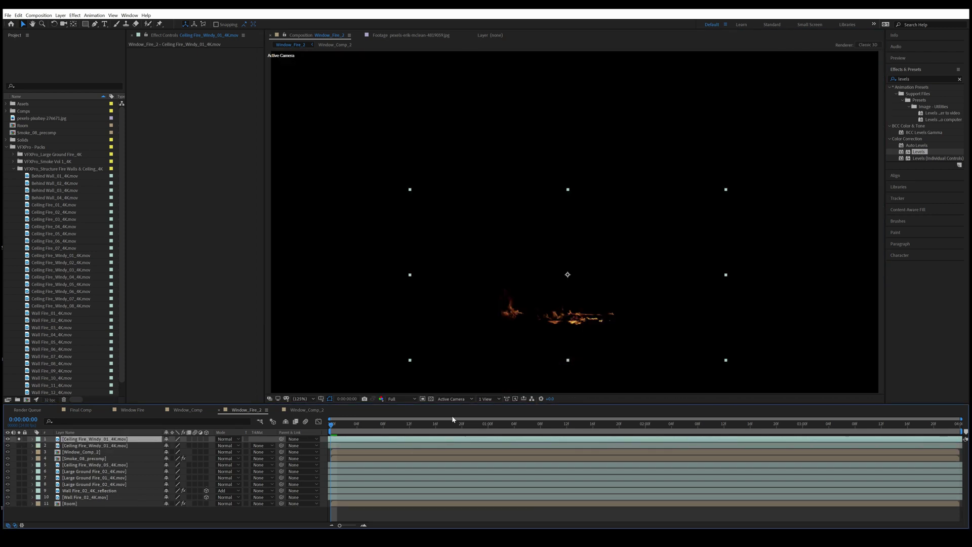
{"action": "left_click_drag", "start_coordinate": [406, 439], "coordinate": [276, 448]}
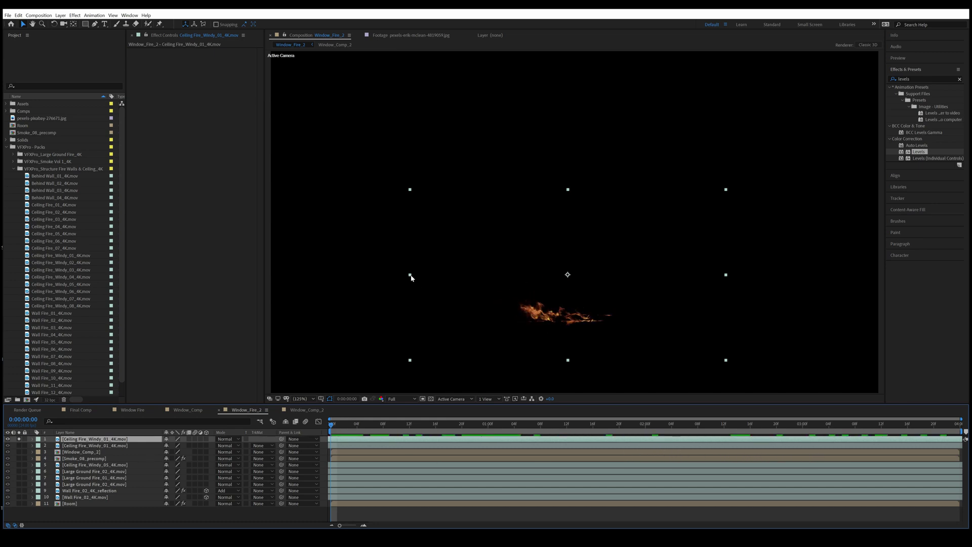
Step: Draw a closed, rounded Pen mask on the soloed fire copy, enclosing everything except the flame's left end
{"action": "key", "text": "g"}
{"action": "left_click", "coordinate": [594, 384]}
{"action": "left_click_drag", "start_coordinate": [536, 243], "coordinate": [560, 135]}
{"action": "left_click_drag", "start_coordinate": [740, 224], "coordinate": [763, 300]}
{"action": "left_click", "coordinate": [656, 370]}
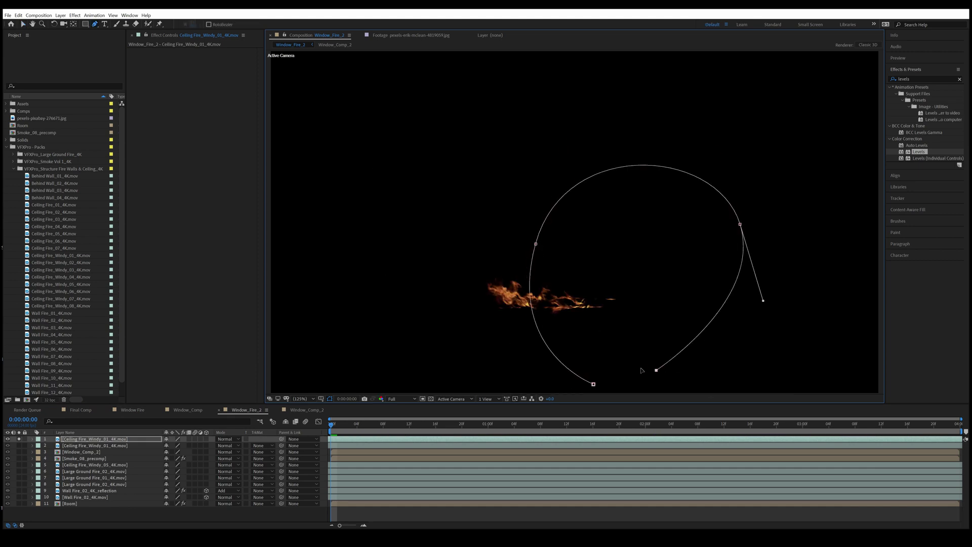
{"action": "left_click", "coordinate": [593, 383]}
{"action": "left_click_drag", "start_coordinate": [641, 369], "coordinate": [658, 383]}
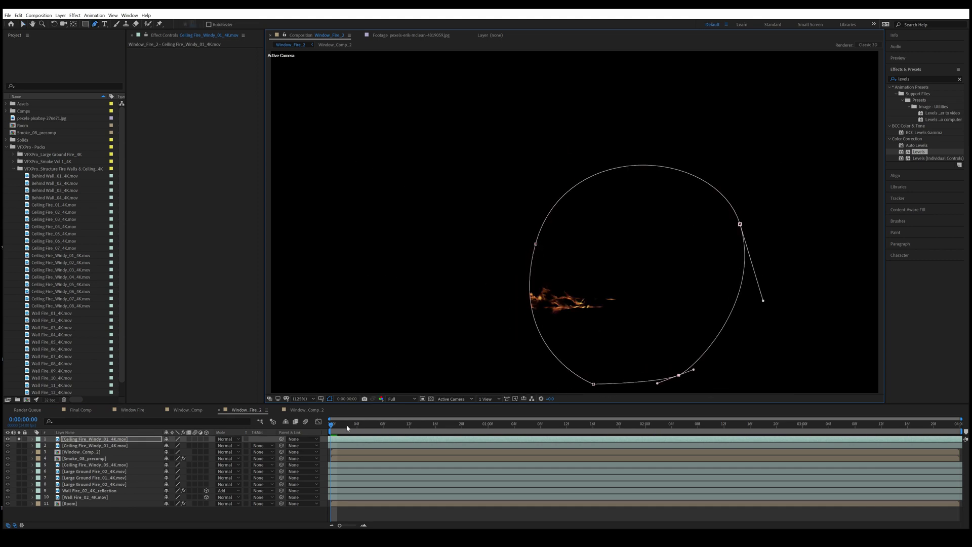
Step: Set the new fire mask's mode to Subtract and feather its edge
{"action": "key", "text": "f"}
{"action": "left_click", "coordinate": [182, 446]}
{"action": "left_click", "coordinate": [184, 462]}
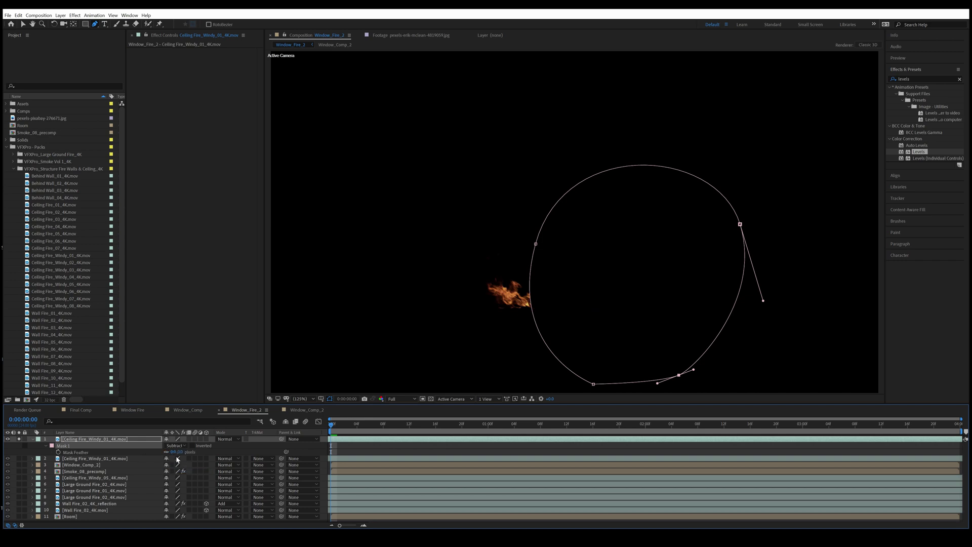
{"action": "left_click_drag", "start_coordinate": [176, 452], "coordinate": [225, 449]}
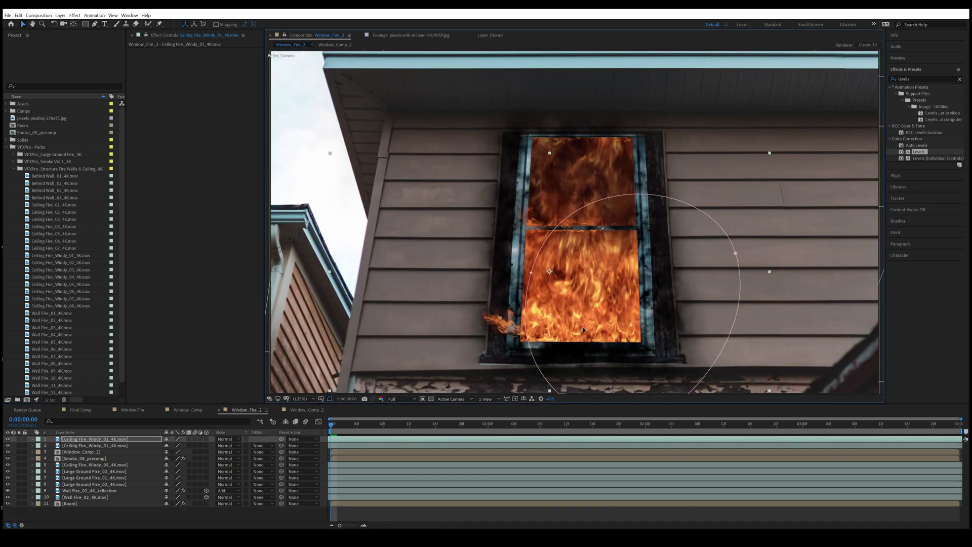
Step: Place the masked flame at the window's lower-left corner and duplicate its layer
{"action": "left_click_drag", "start_coordinate": [583, 327], "coordinate": [600, 343]}
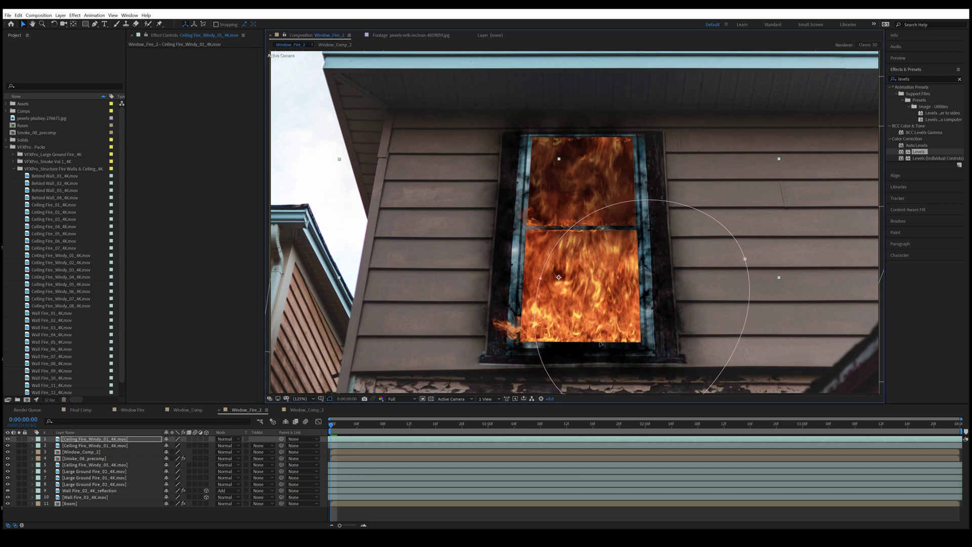
{"action": "left_click", "coordinate": [110, 445]}
{"action": "key", "text": "ctrl+d"}
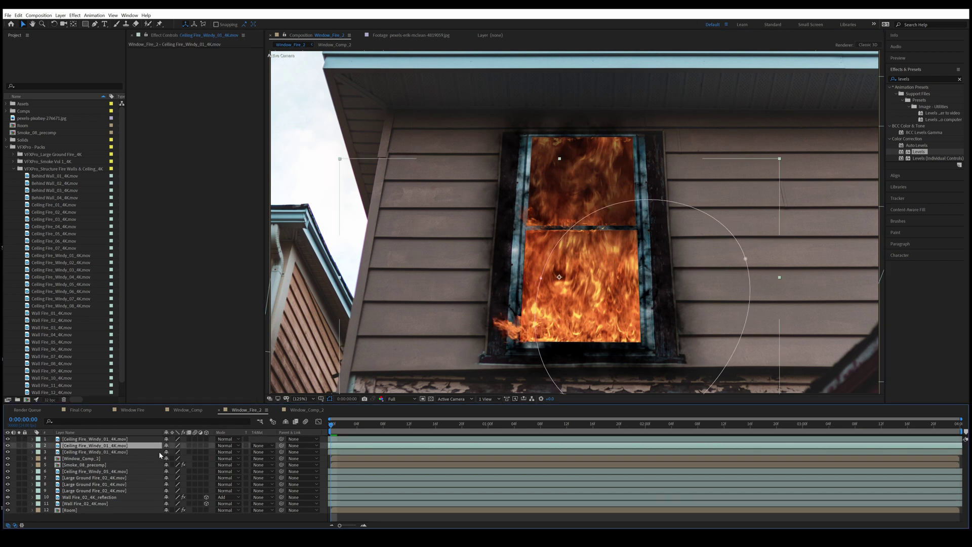
Step: Solo the two masked fire layers together with Window_Comp_2
{"action": "left_click", "coordinate": [19, 445]}
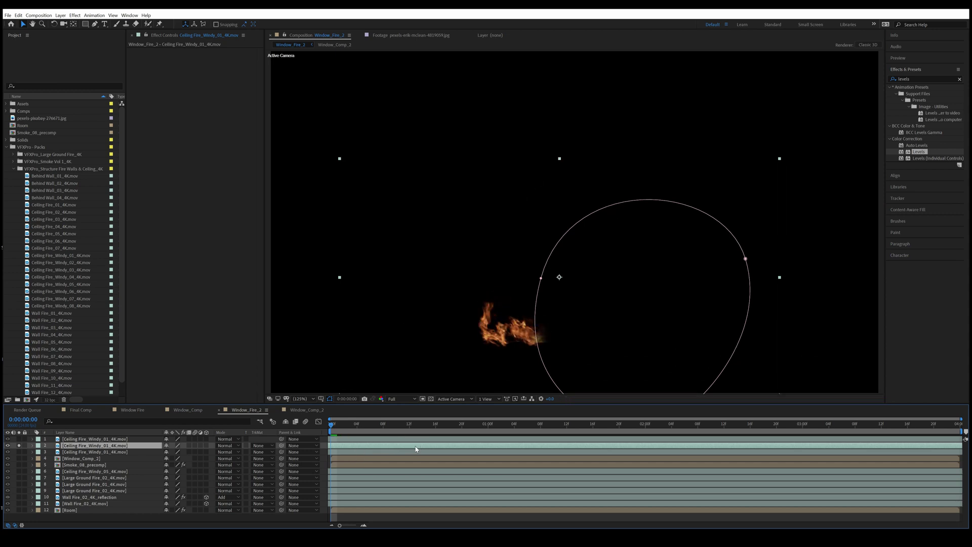
{"action": "left_click", "coordinate": [19, 452]}
{"action": "left_click", "coordinate": [19, 458]}
Step: Move the duplicated flame right along the lower sill and shrink it slightly so it sits beside the first flame
{"action": "left_click_drag", "start_coordinate": [552, 291], "coordinate": [660, 307]}
{"action": "double_click", "coordinate": [597, 284]}
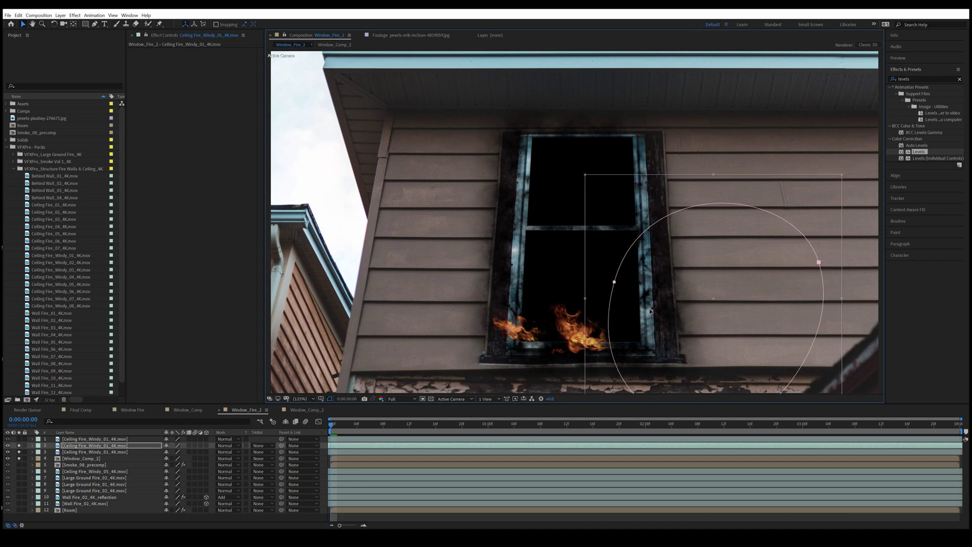
{"action": "key", "text": "ctrl+z"}
{"action": "key", "text": "ctrl+z"}
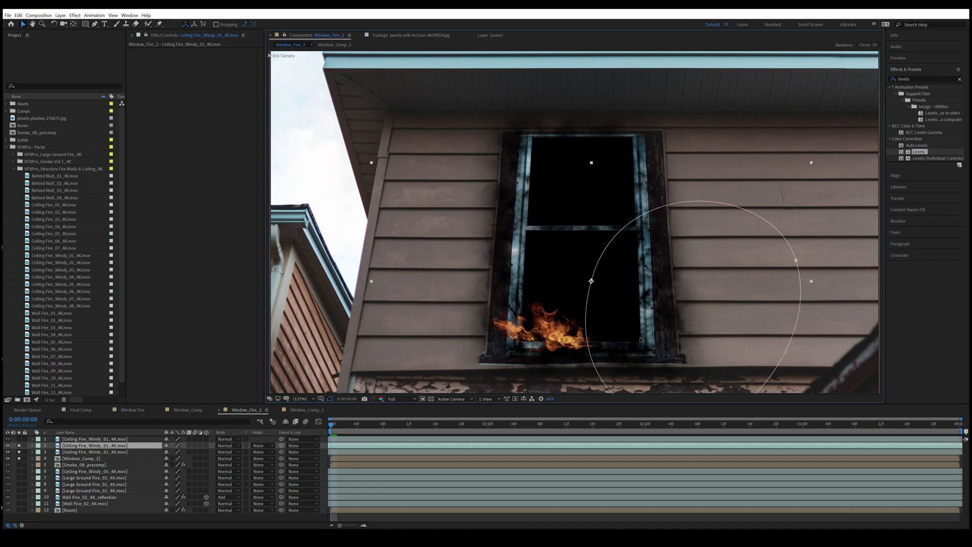
{"action": "left_click_drag", "start_coordinate": [370, 281], "coordinate": [380, 282]}
{"action": "left_click_drag", "start_coordinate": [618, 336], "coordinate": [609, 335]}
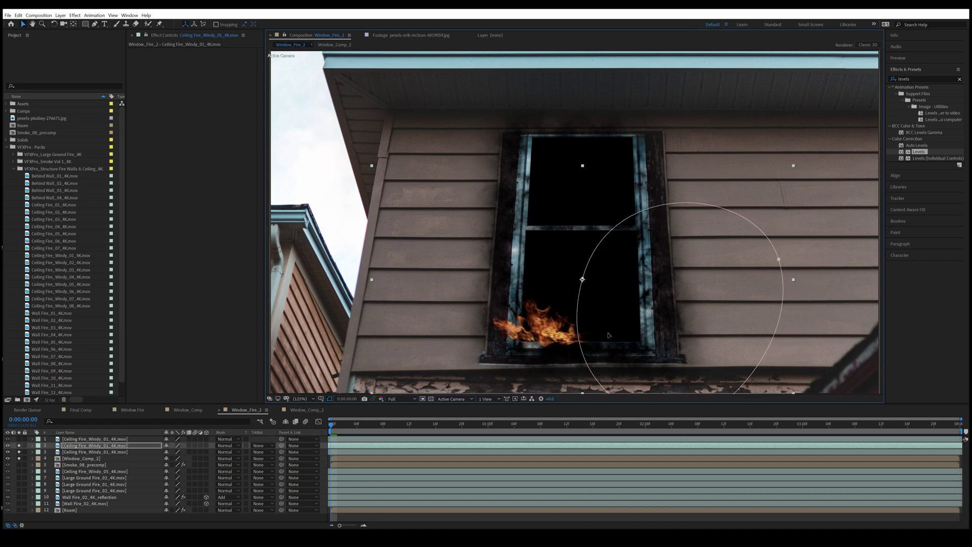
Step: Unsolo the two masked fire layers and Window_Comp_2, and duplicate Large Ground Fire_01_4K.mov to the top of the layer stack
{"action": "left_click_drag", "start_coordinate": [19, 446], "coordinate": [19, 459]}
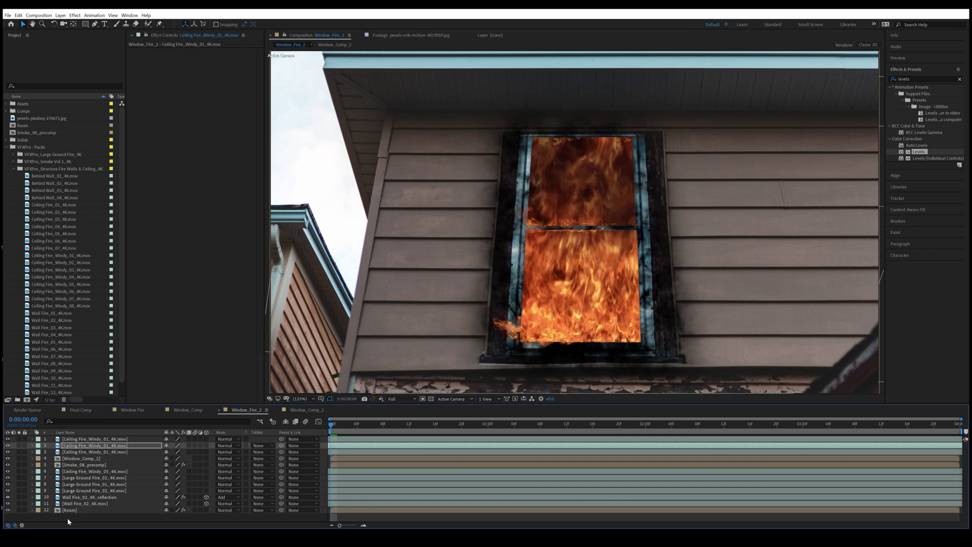
{"action": "left_click", "coordinate": [66, 520]}
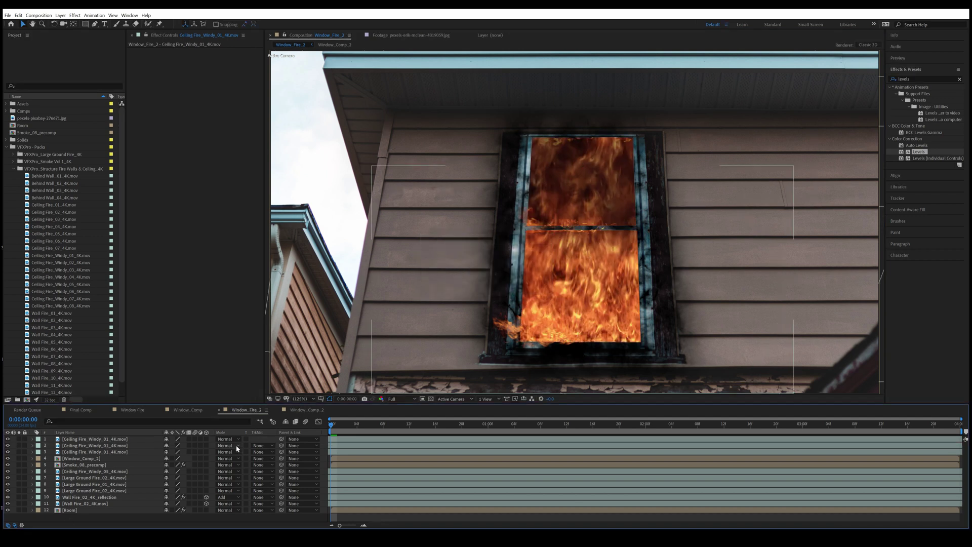
{"action": "left_click", "coordinate": [113, 485]}
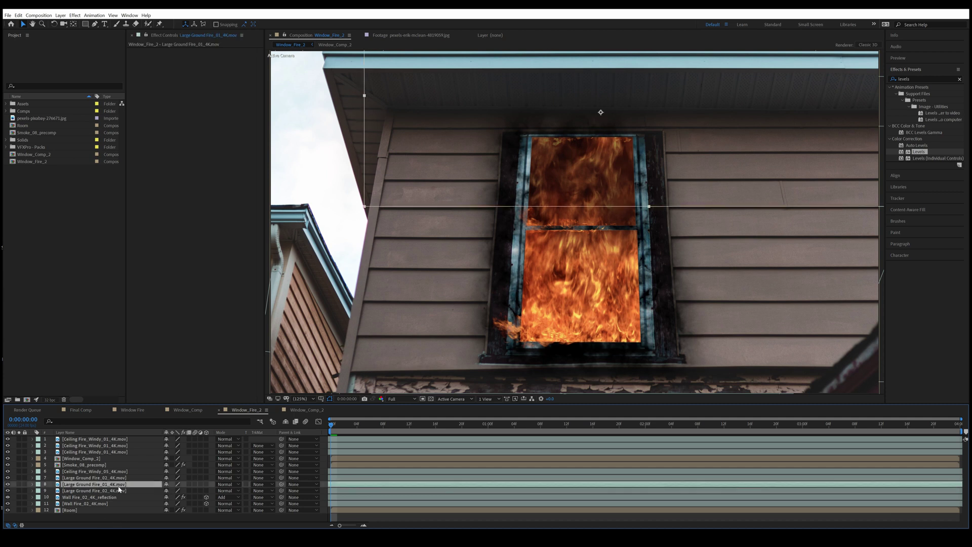
{"action": "key", "text": "ctrl+d"}
{"action": "left_click_drag", "start_coordinate": [130, 484], "coordinate": [110, 441]}
Step: Delete the mask from the duplicated Large Ground Fire_01_4K.mov layer and solo that layer
{"action": "key", "text": "m"}
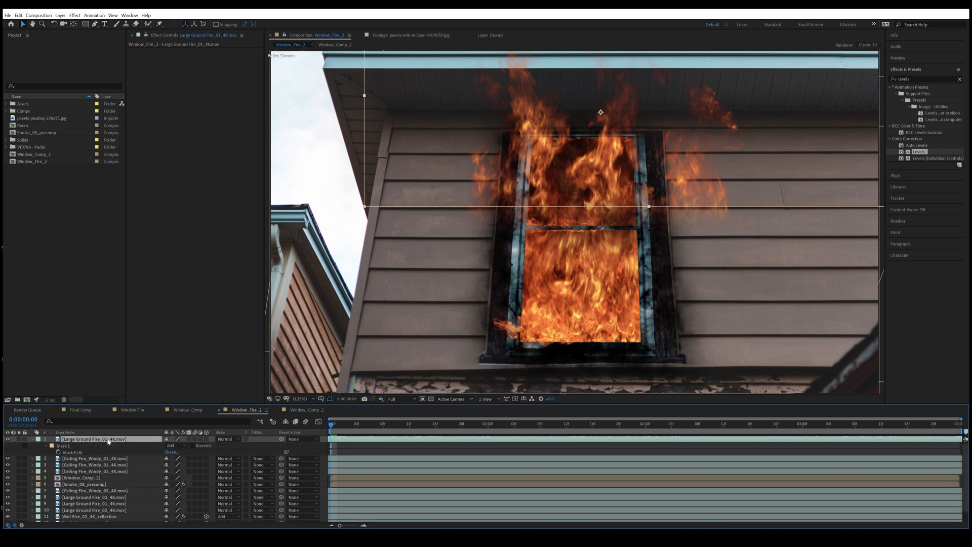
{"action": "left_click", "coordinate": [68, 446]}
{"action": "key", "text": "Delete"}
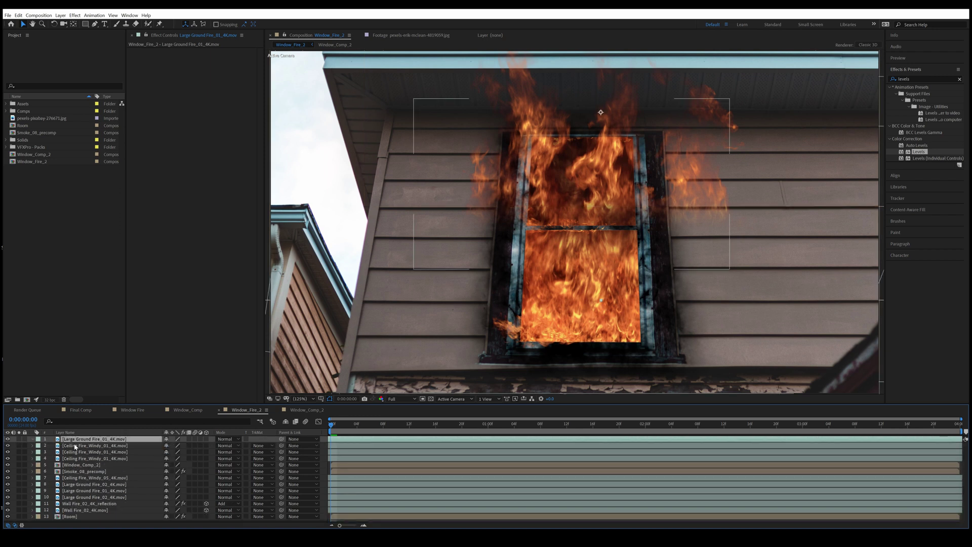
{"action": "left_click", "coordinate": [19, 439]}
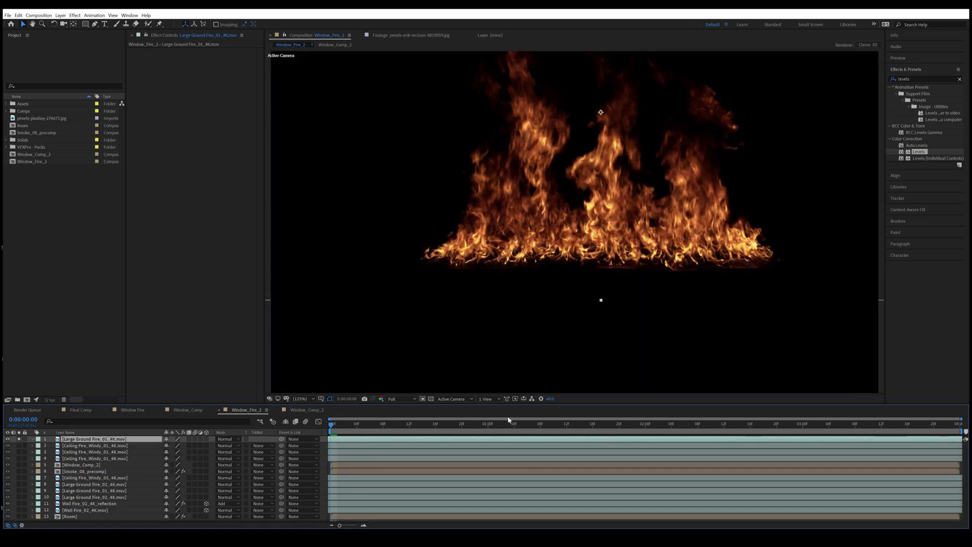
Step: Scale the soloed ground fire down slightly and reposition it so the tall flame column fits in view
{"action": "left_click_drag", "start_coordinate": [586, 165], "coordinate": [594, 212]}
{"action": "key", "text": "comma"}
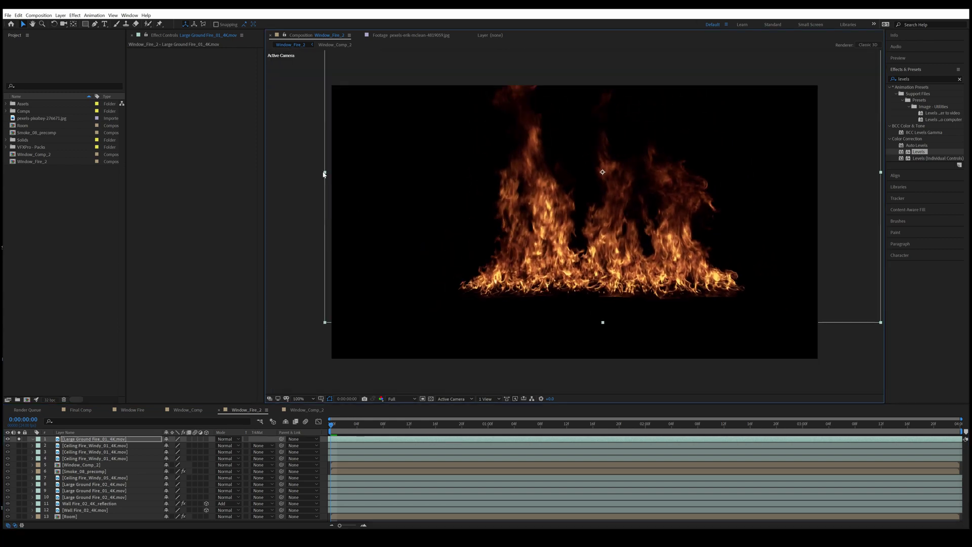
{"action": "left_click_drag", "start_coordinate": [325, 172], "coordinate": [348, 173]}
{"action": "left_click_drag", "start_coordinate": [565, 183], "coordinate": [542, 183]}
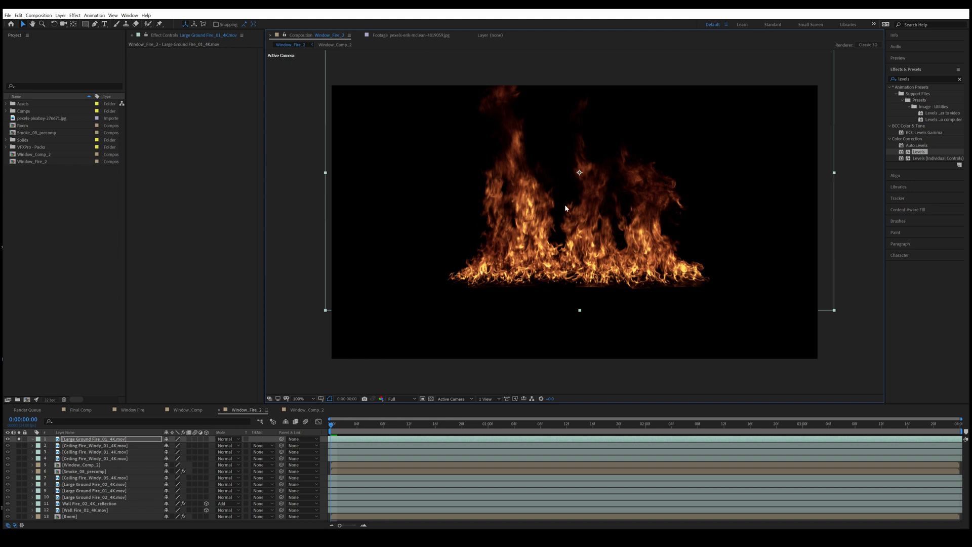
{"action": "scroll", "coordinate": [558, 147], "scroll_direction": "down", "scroll_amount": 1}
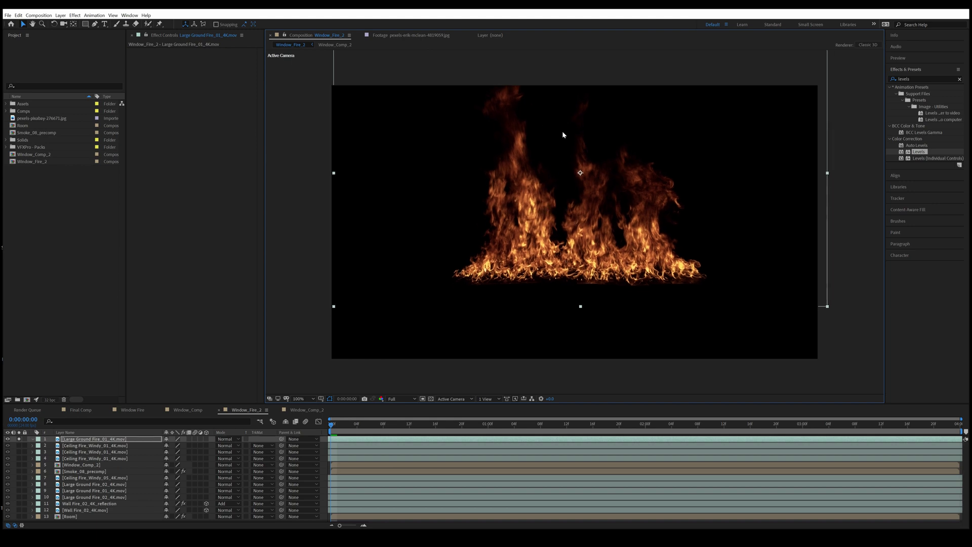
Step: Draw a closed curved mask around the fire's tall left flame column, and unsolo the layer
{"action": "key", "text": "g"}
{"action": "left_click", "coordinate": [535, 91]}
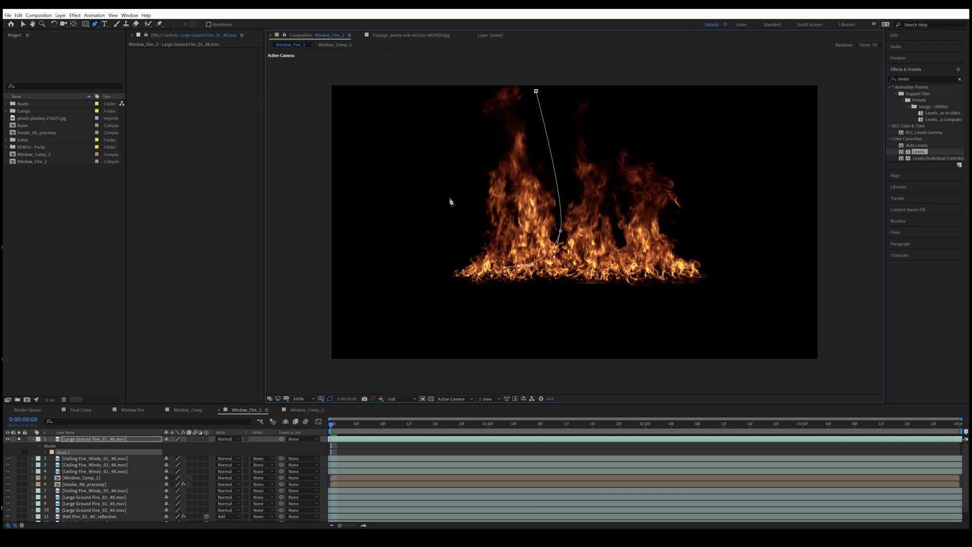
{"action": "left_click", "coordinate": [449, 198]}
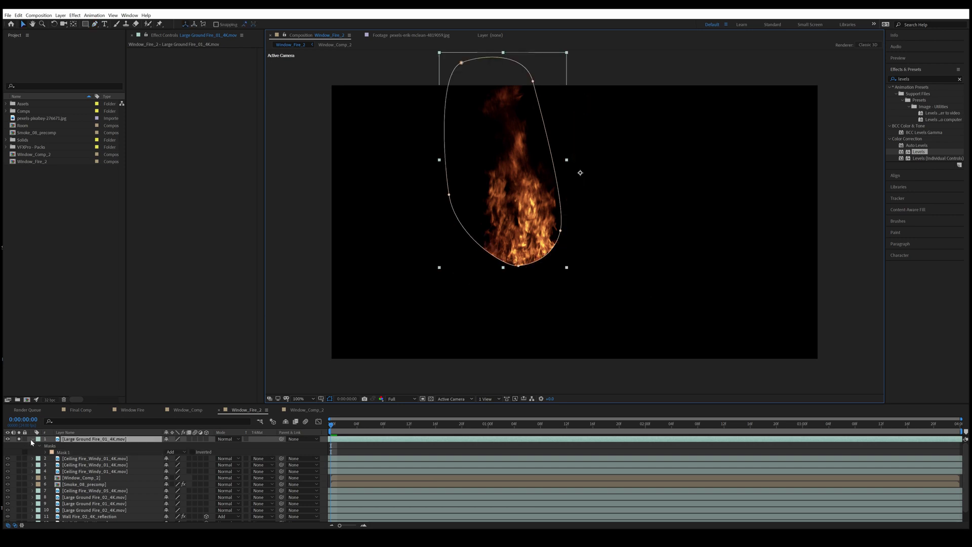
{"action": "left_click", "coordinate": [31, 440]}
{"action": "left_click", "coordinate": [19, 439]}
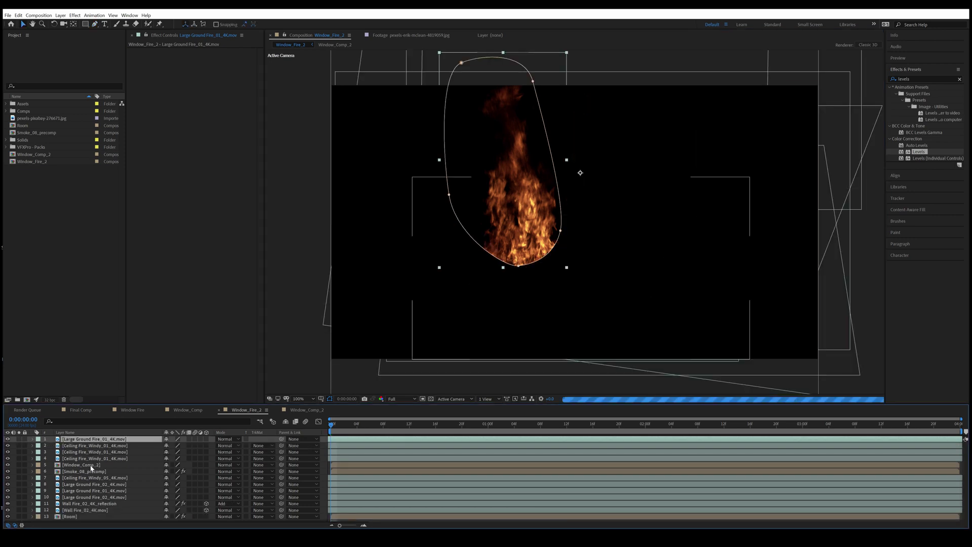
Step: Move the masked flame over the upper part of the window and rotate it counterclockwise
{"action": "left_click_drag", "start_coordinate": [540, 214], "coordinate": [594, 201]}
{"action": "key", "text": "w"}
{"action": "left_click_drag", "start_coordinate": [533, 181], "coordinate": [560, 176]}
{"action": "key", "text": "v"}
{"action": "key", "text": "w"}
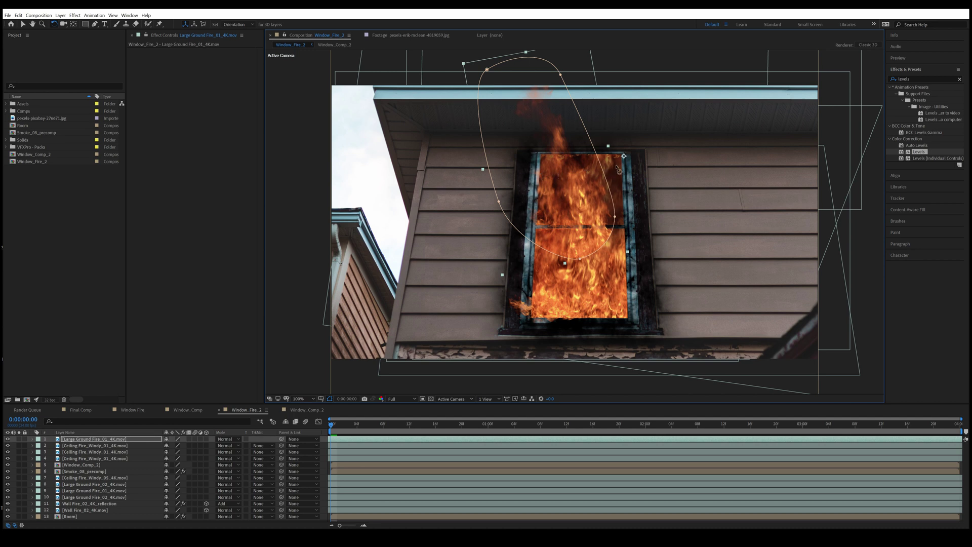
Step: Set the flame's anchor point near its base and rotate it further so it leans out past the window's left frame
{"action": "key", "text": "y"}
{"action": "left_click_drag", "start_coordinate": [602, 191], "coordinate": [584, 229]}
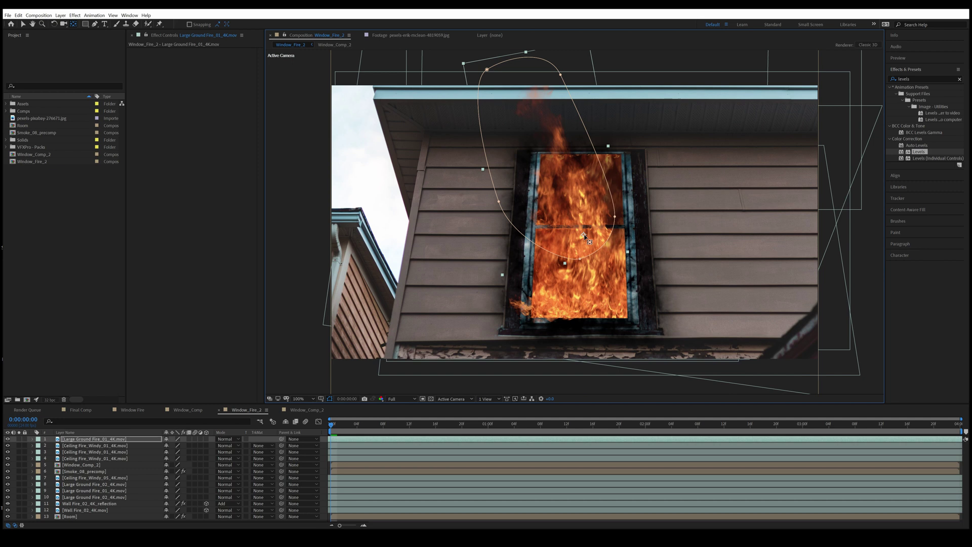
{"action": "key", "text": "v"}
{"action": "key", "text": "w"}
{"action": "left_click_drag", "start_coordinate": [536, 135], "coordinate": [535, 158]}
{"action": "key", "text": "v"}
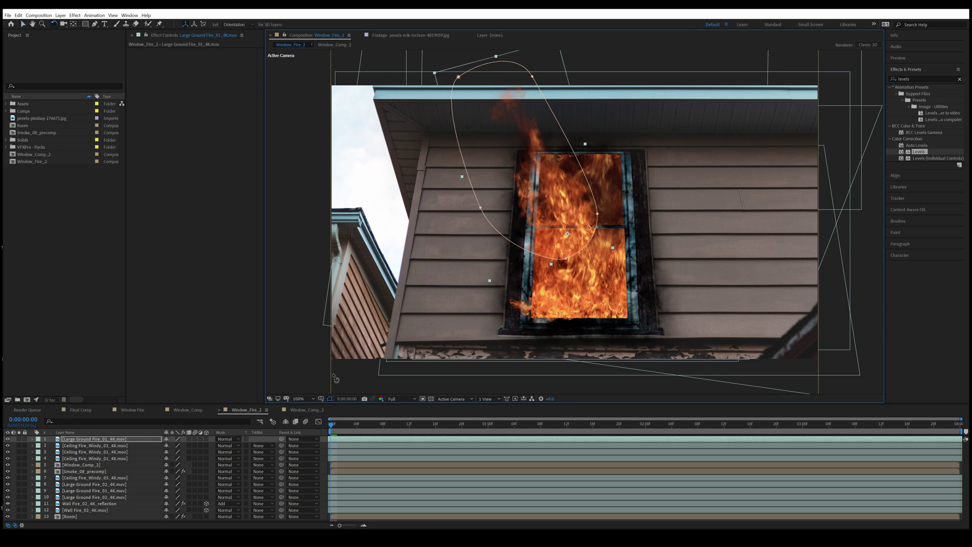
Step: Feather the leaning flame's mask and pull its upper points outward beyond the flame tip
{"action": "key", "text": "f"}
{"action": "key", "text": "w"}
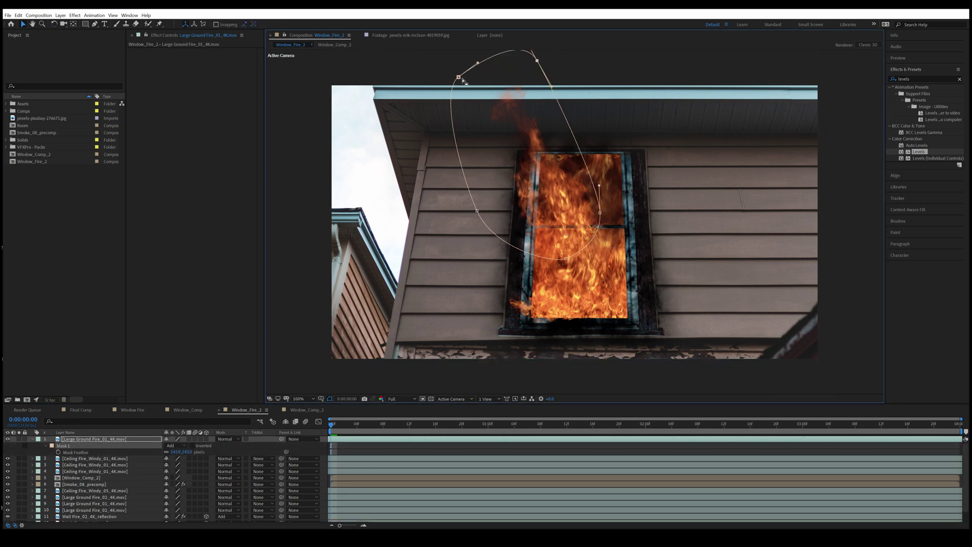
{"action": "left_click_drag", "start_coordinate": [463, 80], "coordinate": [433, 57]}
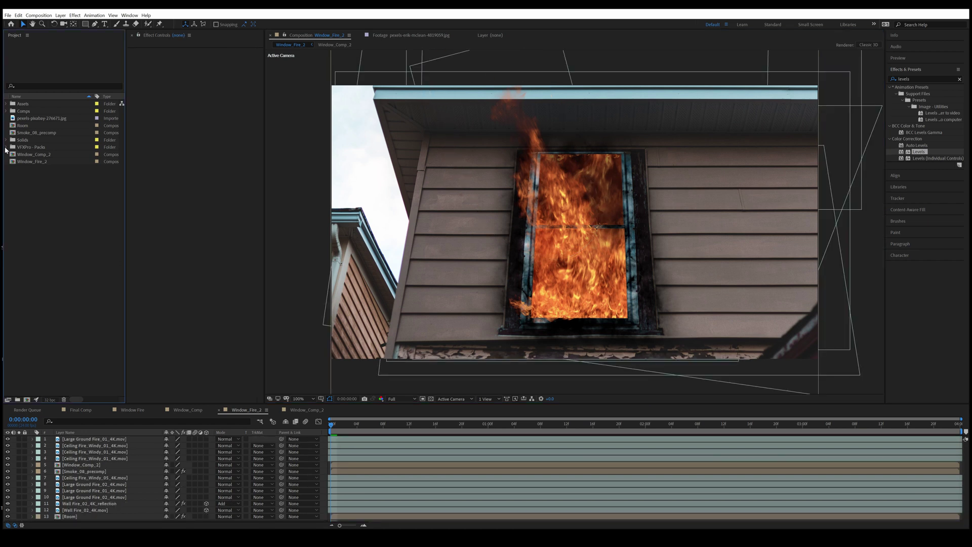
Step: Add Large Ground Fire_06_4K.mov as the top layer, solo it, and shift its timing so the fire burns from the first frame
{"action": "left_click", "coordinate": [6, 147]}
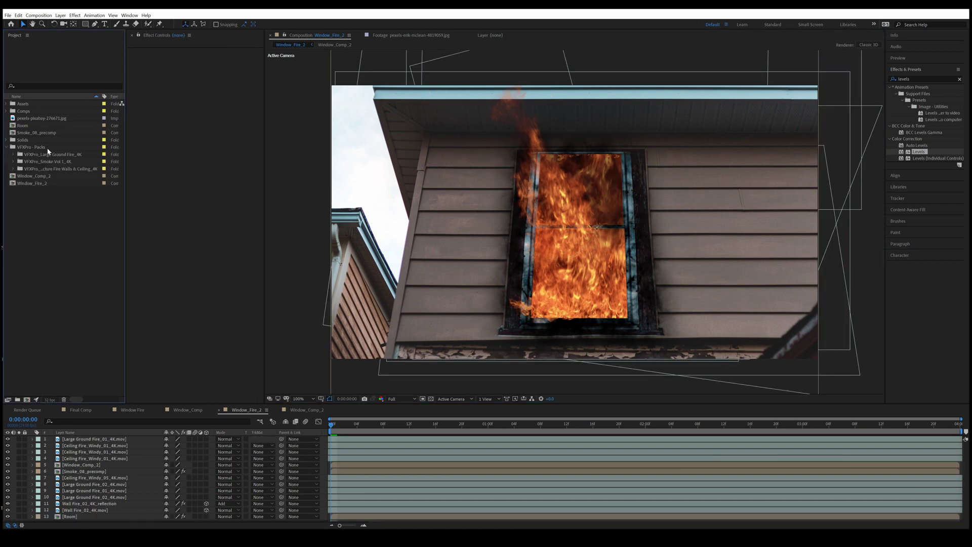
{"action": "left_click", "coordinate": [13, 155]}
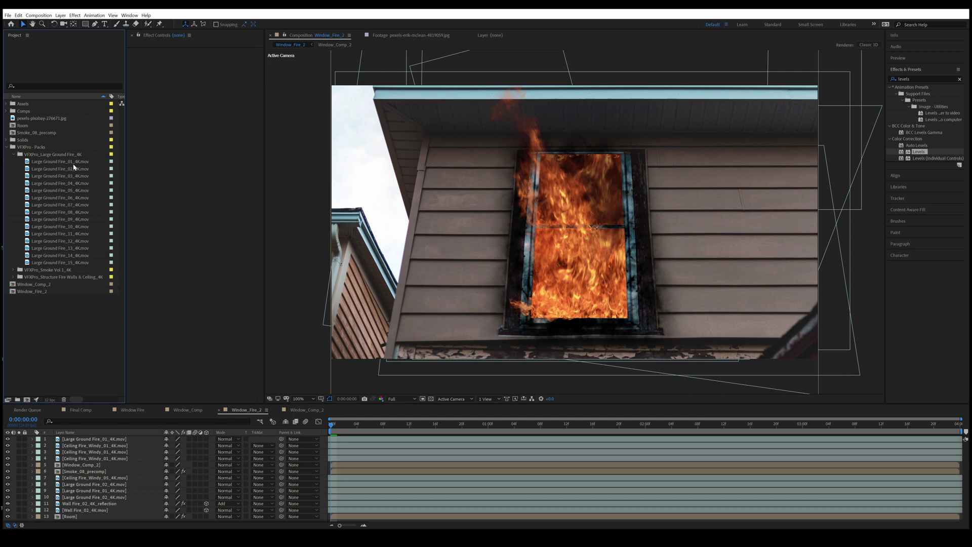
{"action": "left_click", "coordinate": [66, 198]}
{"action": "left_click_drag", "start_coordinate": [68, 198], "coordinate": [106, 439]}
{"action": "left_click", "coordinate": [19, 439]}
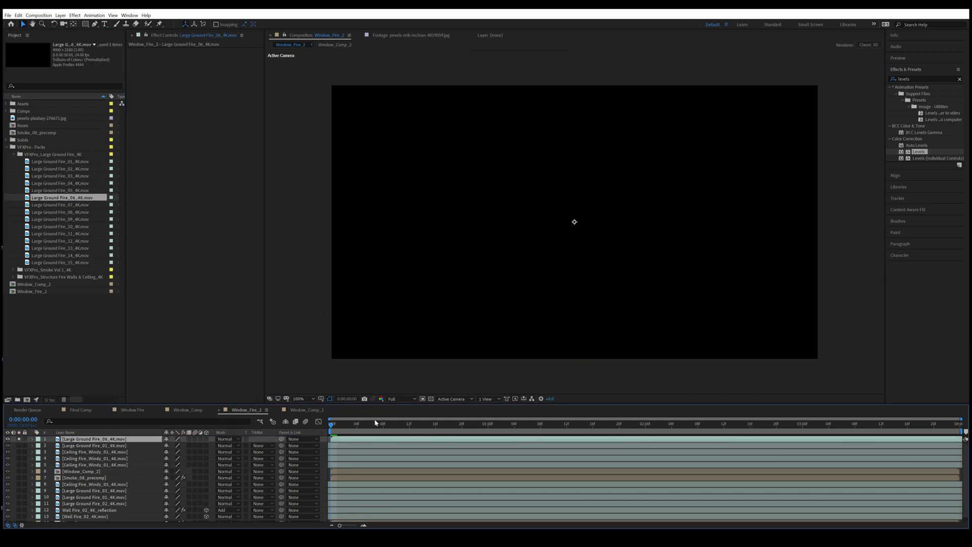
{"action": "key", "text": "s"}
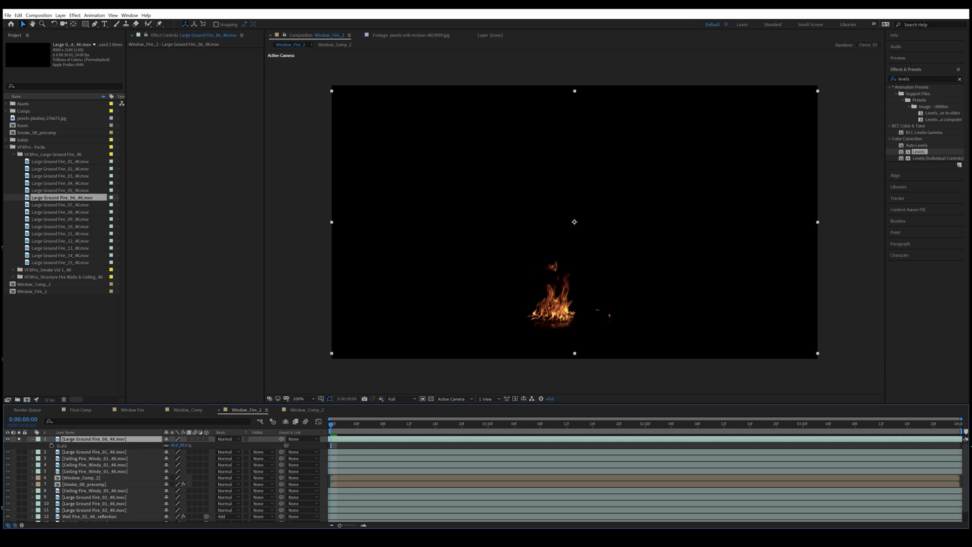
{"action": "left_click_drag", "start_coordinate": [951, 441], "coordinate": [555, 440]}
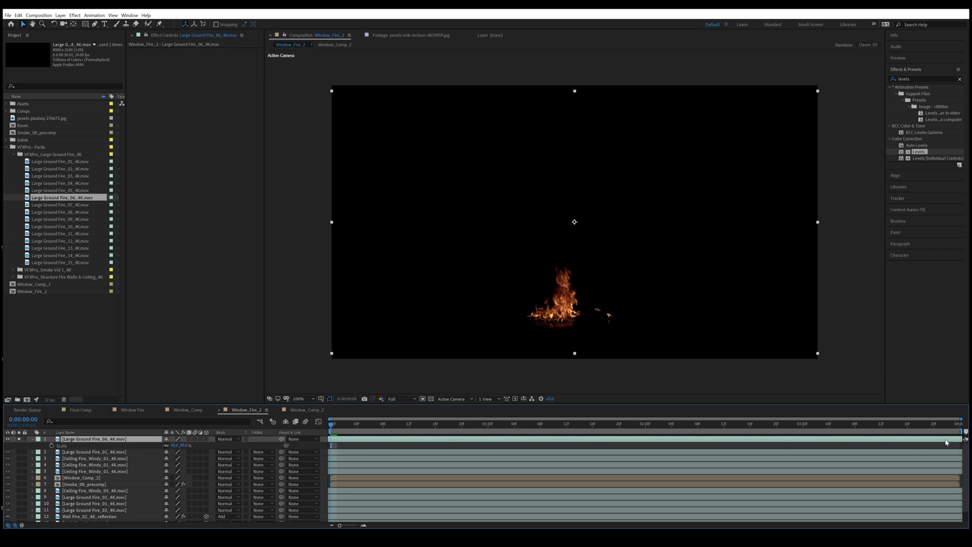
Step: Draw a closed curved mask around the Large Ground Fire_06_4K.mov flame, cutting off its base, and feather the mask edge
{"action": "key", "text": "g"}
{"action": "left_click", "coordinate": [535, 198]}
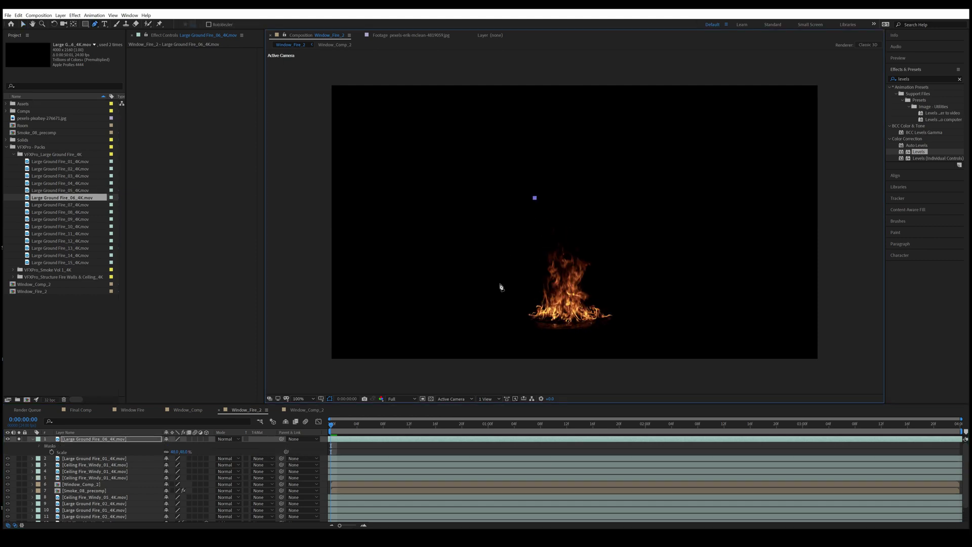
{"action": "left_click_drag", "start_coordinate": [500, 290], "coordinate": [521, 313]}
{"action": "left_click_drag", "start_coordinate": [628, 306], "coordinate": [663, 299]}
{"action": "left_click_drag", "start_coordinate": [645, 182], "coordinate": [672, 207]}
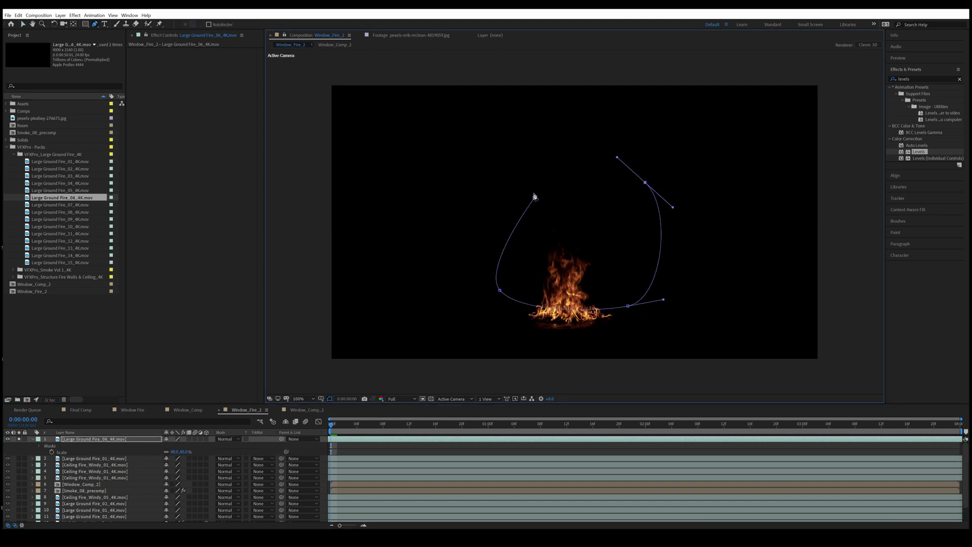
{"action": "left_click_drag", "start_coordinate": [535, 197], "coordinate": [523, 163]}
{"action": "left_click_drag", "start_coordinate": [645, 182], "coordinate": [643, 151]}
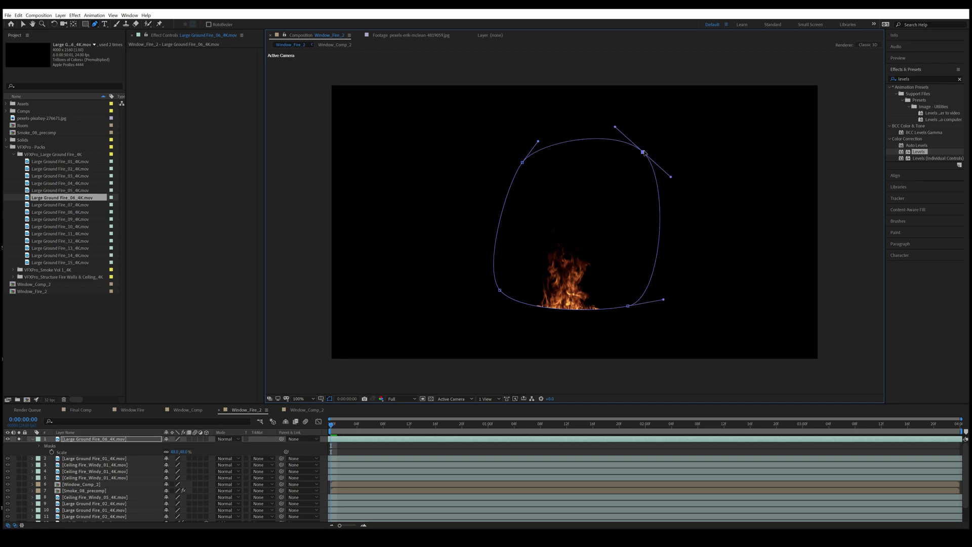
{"action": "key", "text": "f"}
{"action": "left_click_drag", "start_coordinate": [176, 452], "coordinate": [203, 453]}
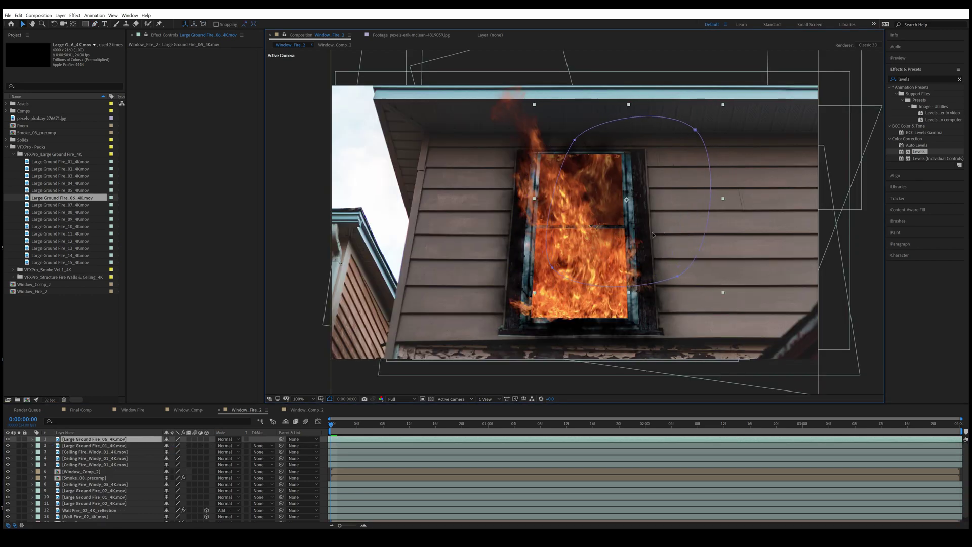
Step: Place the new flame over the window's right edge and pull its mask's lower-right point inward
{"action": "left_click_drag", "start_coordinate": [653, 235], "coordinate": [648, 235]}
{"action": "left_click_drag", "start_coordinate": [673, 276], "coordinate": [623, 283]}
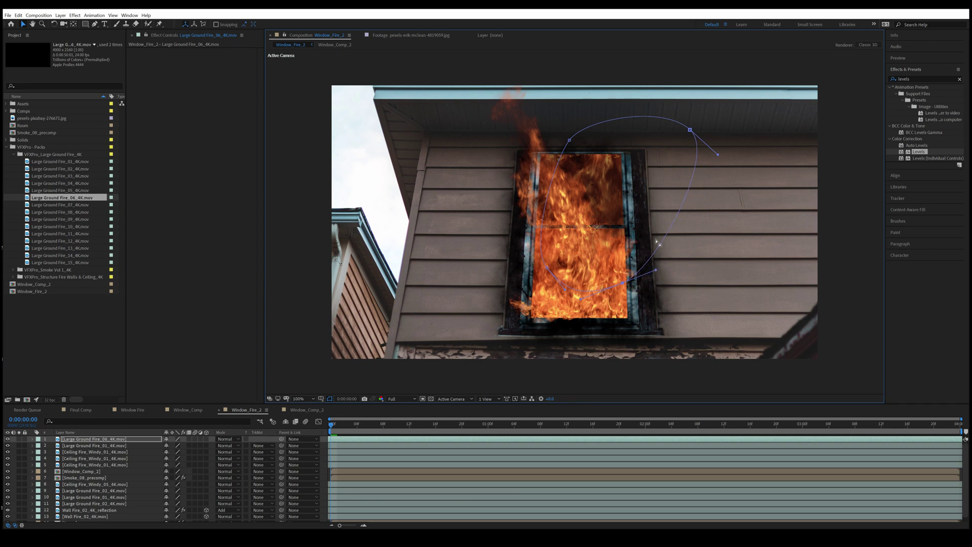
Step: Rotate the flame clockwise about an anchor point near its base and shift it outward over the right frame
{"action": "key", "text": "w"}
{"action": "left_click_drag", "start_coordinate": [671, 168], "coordinate": [679, 175]}
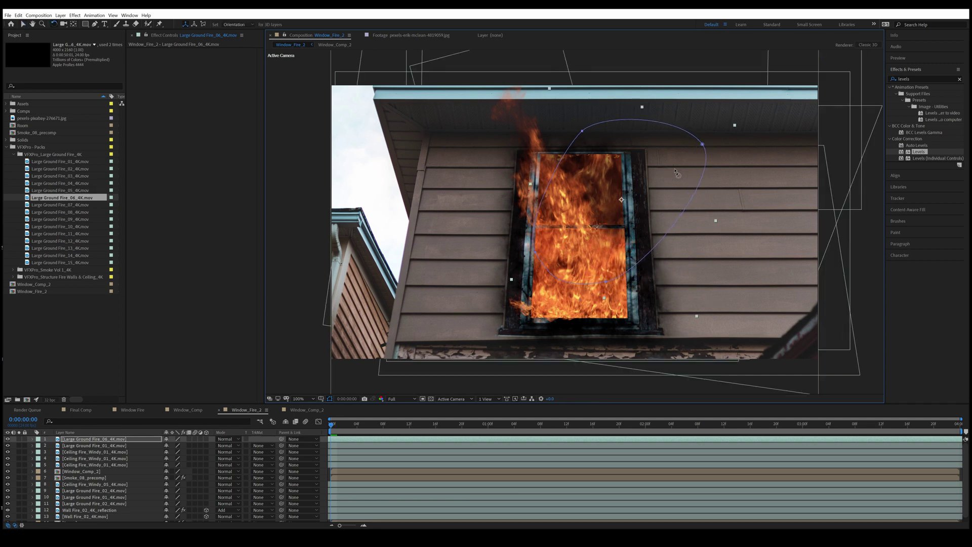
{"action": "key", "text": "v"}
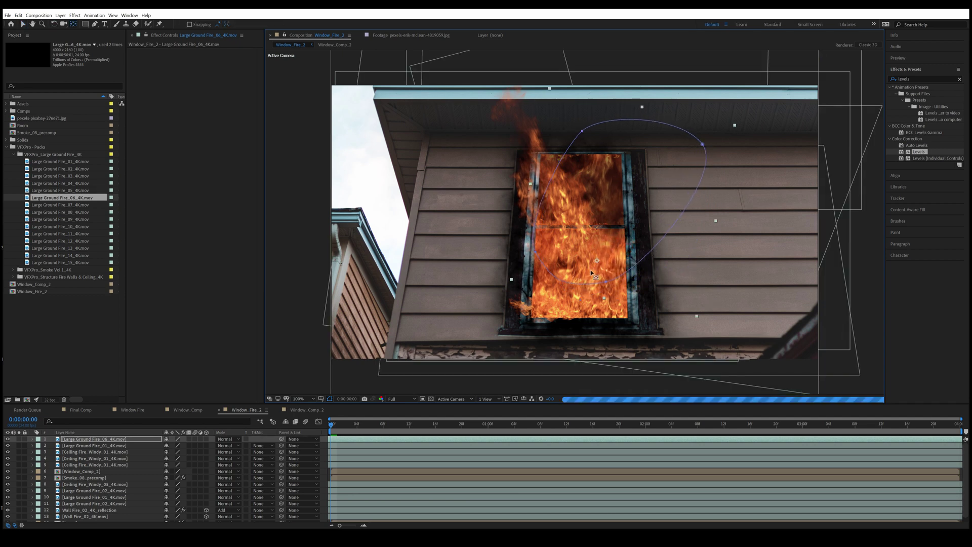
{"action": "key", "text": "w"}
{"action": "left_click_drag", "start_coordinate": [666, 181], "coordinate": [673, 186]}
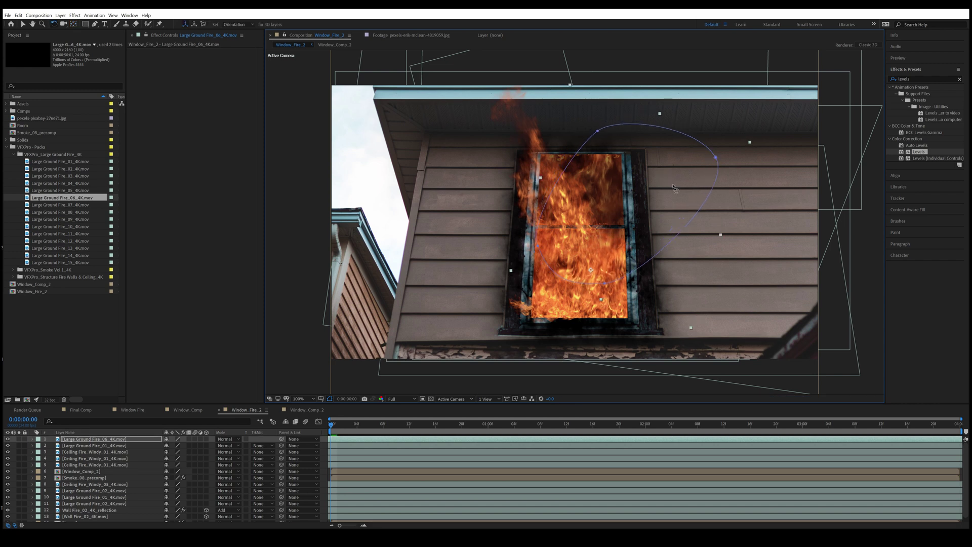
{"action": "key", "text": "v"}
{"action": "left_click_drag", "start_coordinate": [629, 248], "coordinate": [643, 241]}
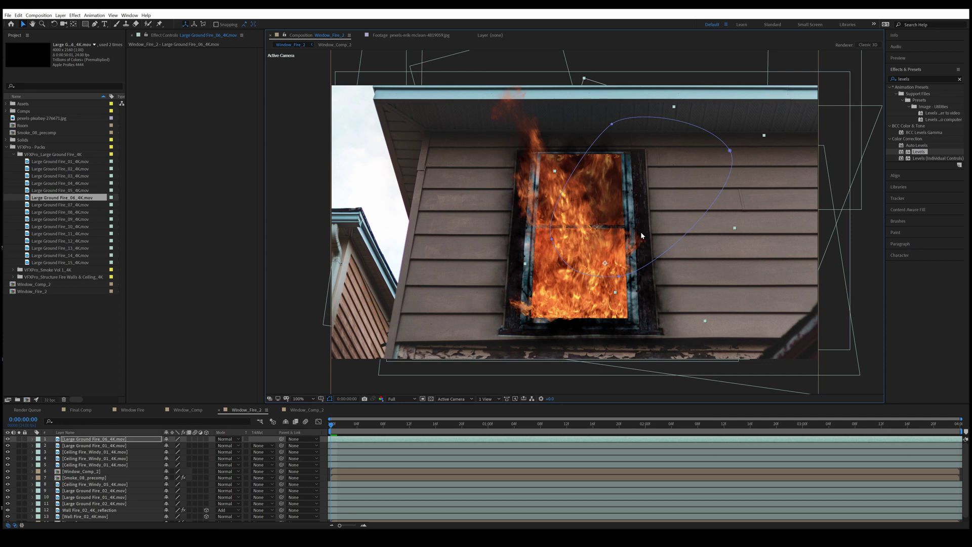
Step: Fine-tune the rotation and position of the right-hand flame so it licks out over the window's right frame
{"action": "key", "text": "w"}
{"action": "left_click_drag", "start_coordinate": [653, 230], "coordinate": [636, 197]}
{"action": "key", "text": "v"}
{"action": "key", "text": "w"}
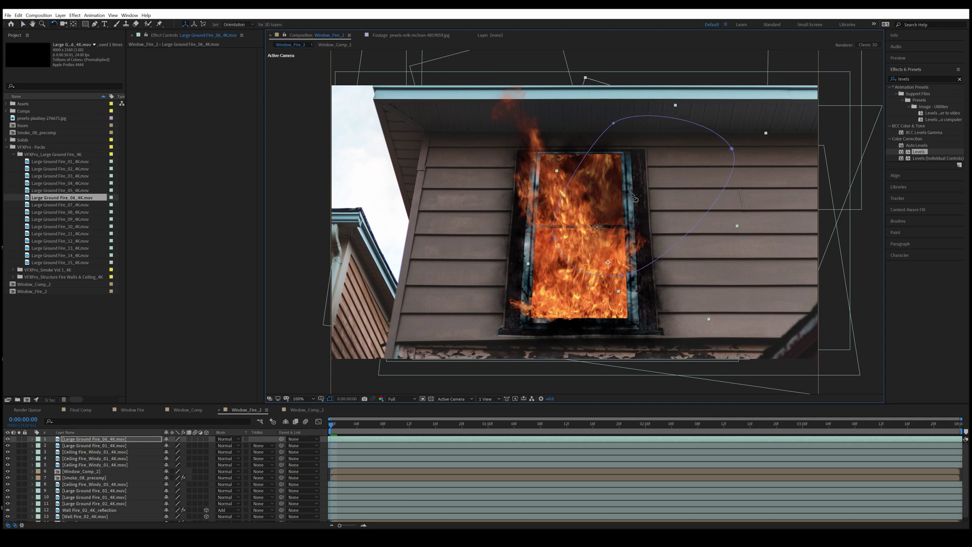
{"action": "key", "text": "v"}
{"action": "left_click_drag", "start_coordinate": [622, 277], "coordinate": [617, 276]}
Step: Deselect all layers and save the project
{"action": "key", "text": "ctrl+shift+a"}
{"action": "key", "text": "ctrl+s"}
{"action": "left_click", "coordinate": [612, 263]}
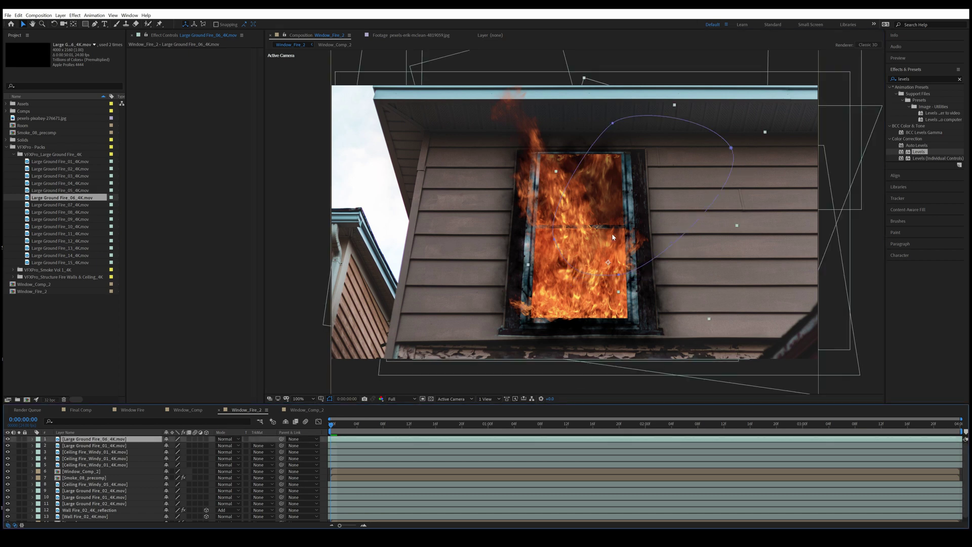
{"action": "left_click", "coordinate": [555, 238]}
{"action": "key", "text": "ctrl+shift+a"}
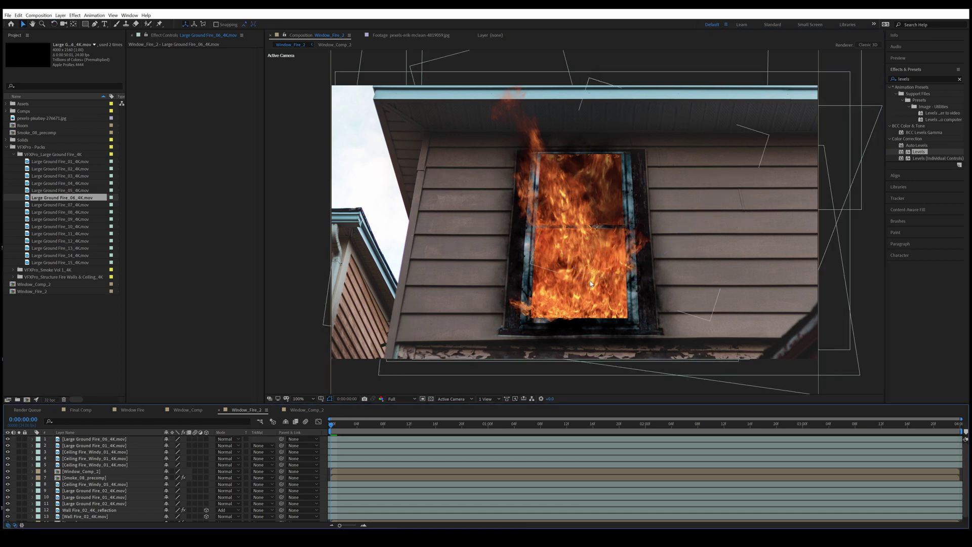
{"action": "key", "text": "ctrl+s"}
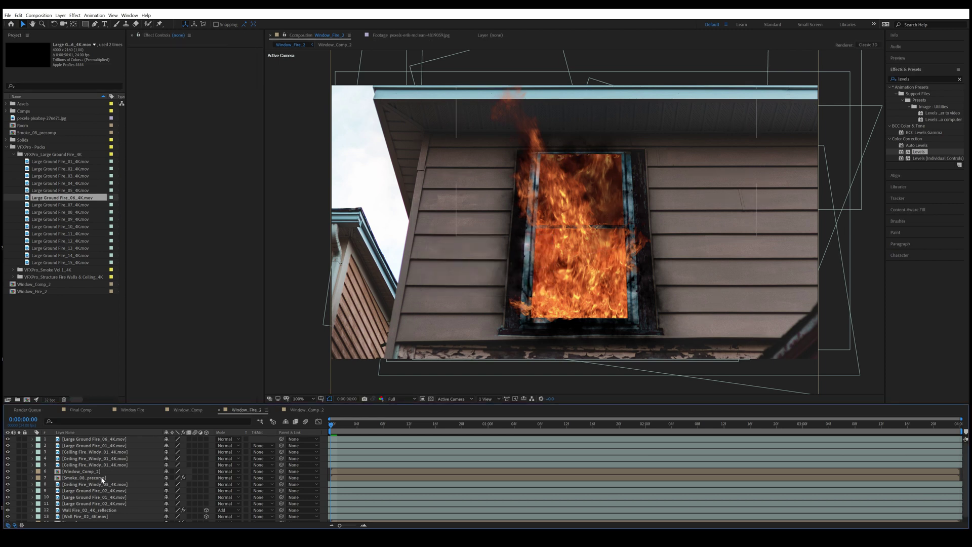
Step: Add the Ceiling Fire_Windy_08_4K.mov clip from the structure fire pack as a layer directly above Window_Comp_2
{"action": "left_click", "coordinate": [73, 341]}
{"action": "left_click", "coordinate": [12, 155]}
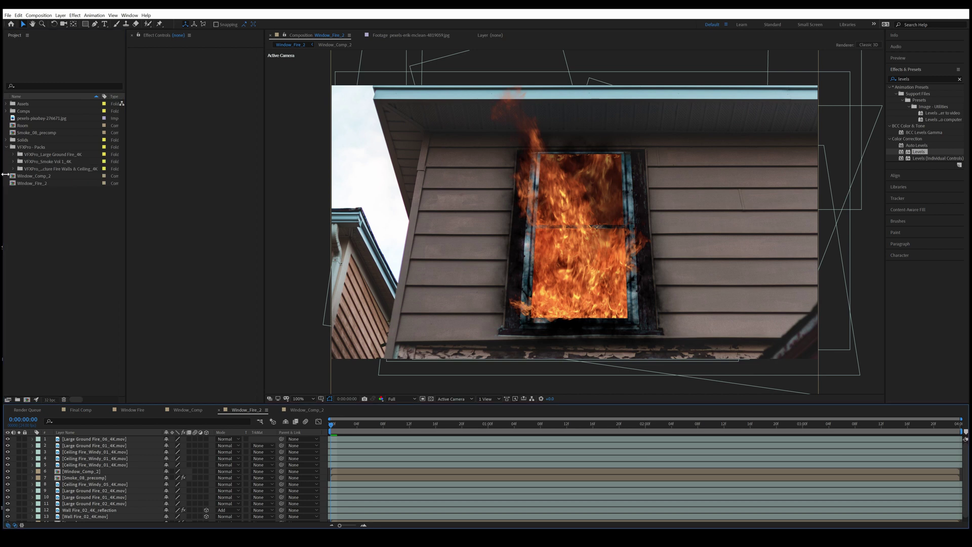
{"action": "left_click", "coordinate": [13, 170]}
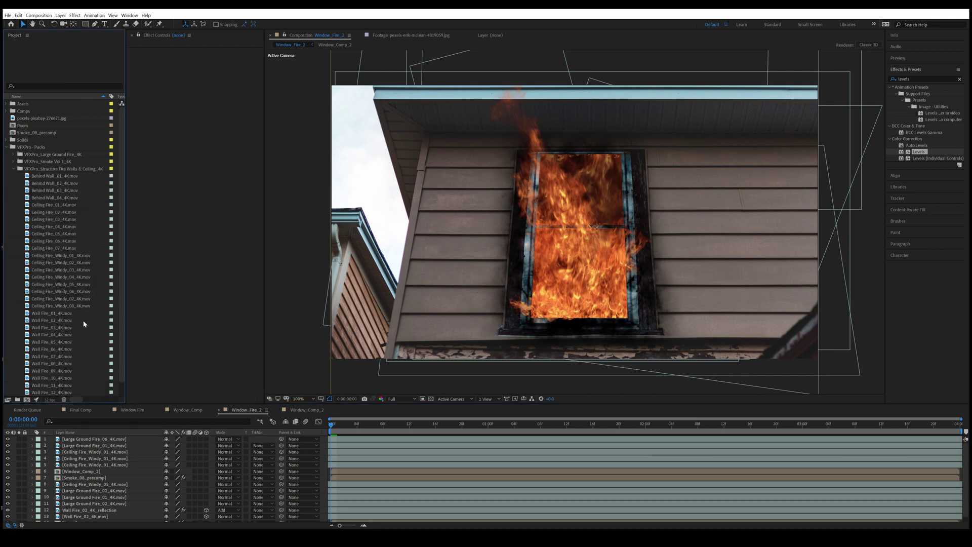
{"action": "scroll", "coordinate": [83, 320], "scroll_direction": "down", "scroll_amount": 1}
{"action": "left_click", "coordinate": [57, 292]}
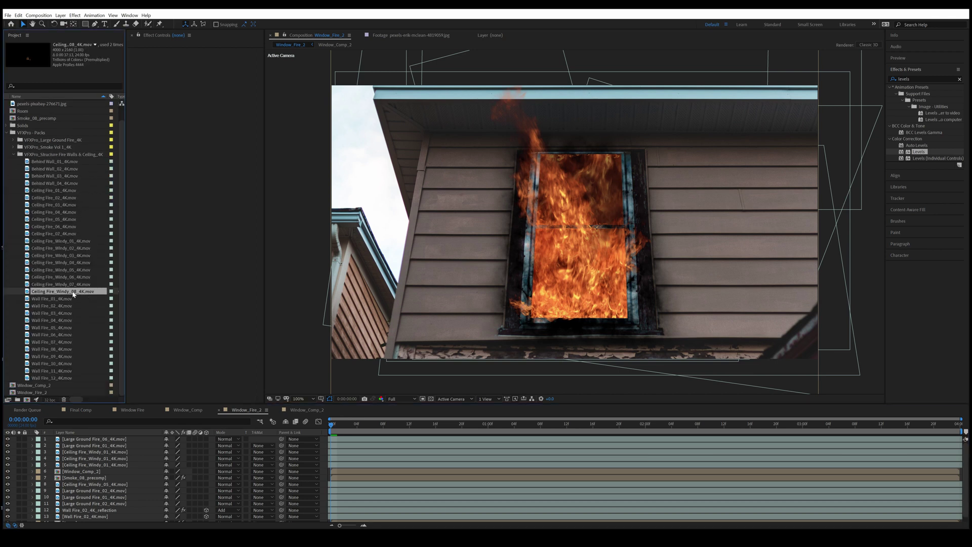
{"action": "left_click_drag", "start_coordinate": [74, 293], "coordinate": [101, 473]}
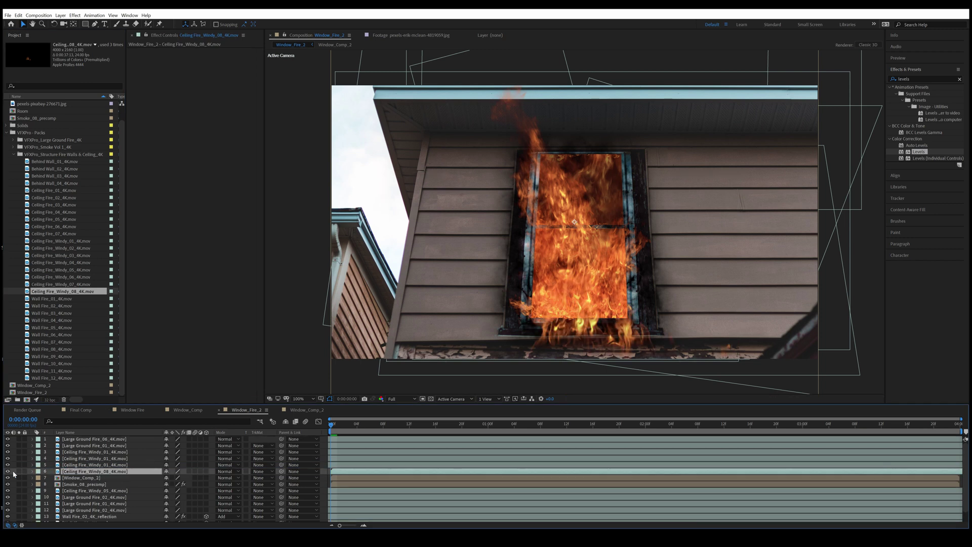
Step: Scale down the new ceiling-fire clip, slide its layer earlier in time and move the flames down to the window sill
{"action": "left_click", "coordinate": [19, 471]}
{"action": "key", "text": "s"}
{"action": "left_click_drag", "start_coordinate": [178, 478], "coordinate": [146, 477]}
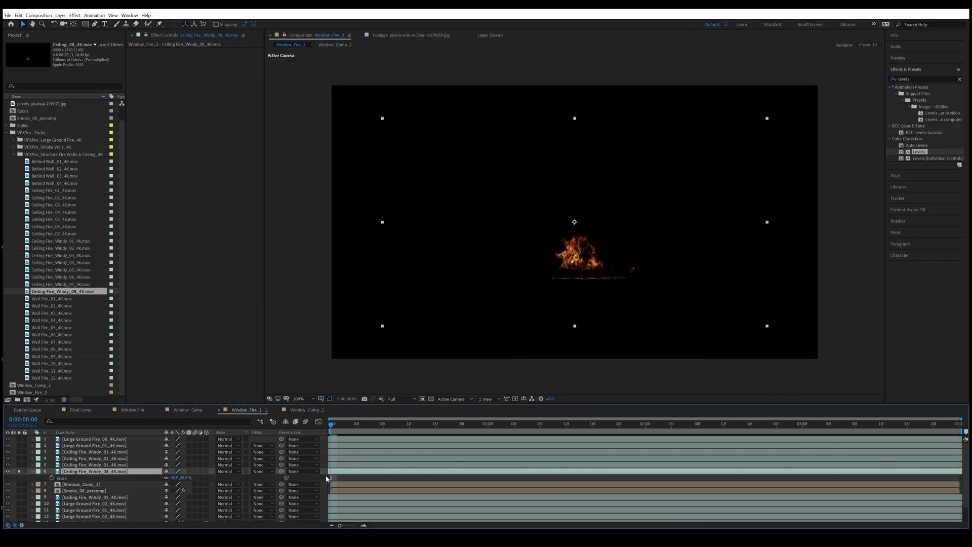
{"action": "left_click_drag", "start_coordinate": [843, 486], "coordinate": [55, 489]}
{"action": "left_click", "coordinate": [19, 472]}
{"action": "key", "text": "s"}
{"action": "left_click_drag", "start_coordinate": [627, 315], "coordinate": [633, 350]}
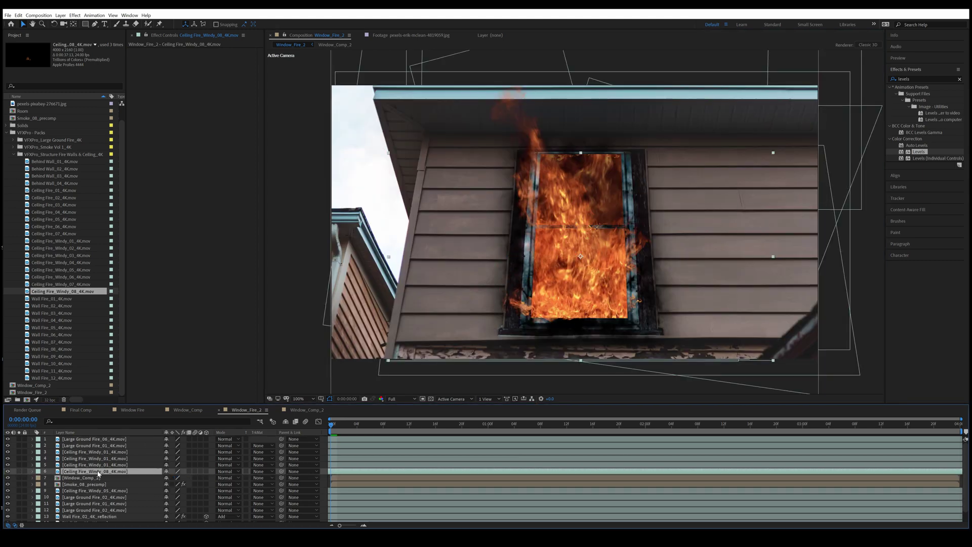
Step: Move the ceiling-fire layer beneath Window_Comp_2, fit its flames behind the lower window frame, and save the project
{"action": "left_click_drag", "start_coordinate": [99, 473], "coordinate": [99, 486]}
{"action": "left_click", "coordinate": [19, 477]}
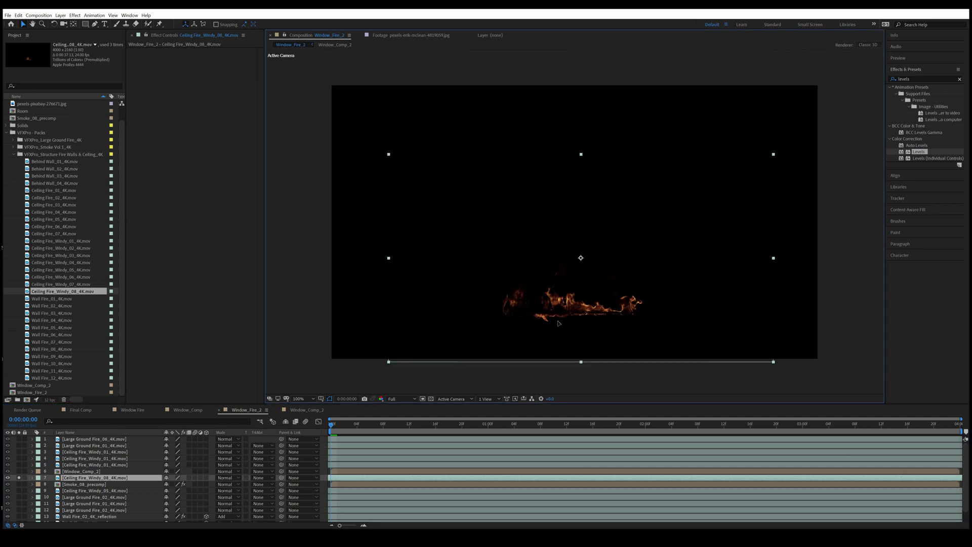
{"action": "left_click", "coordinate": [18, 472]}
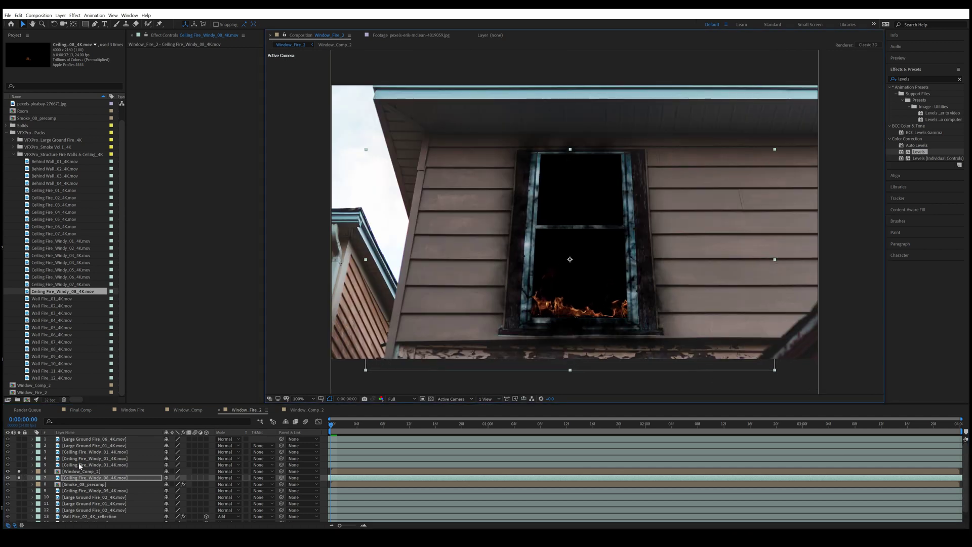
{"action": "left_click_drag", "start_coordinate": [19, 458], "coordinate": [18, 458]}
{"action": "key", "text": "ctrl+shift+a"}
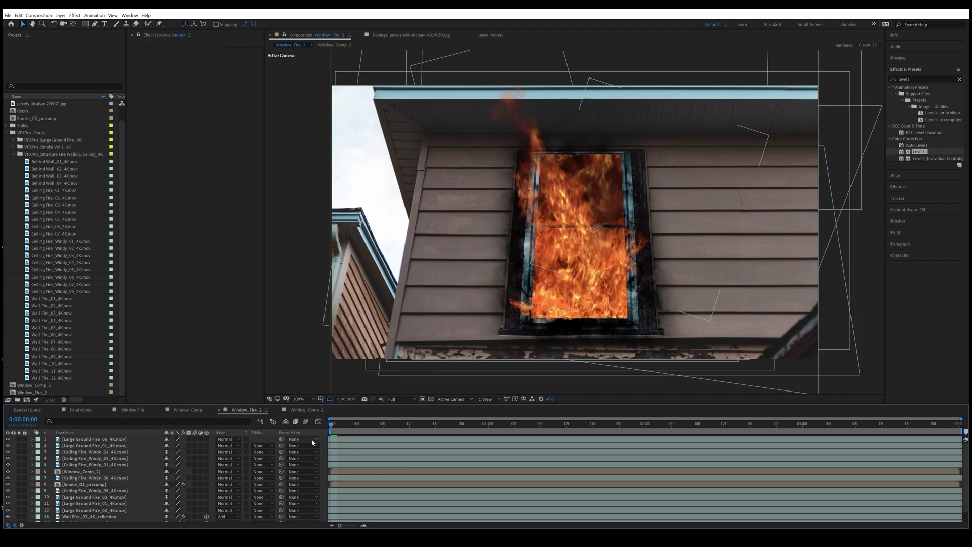
{"action": "key", "text": "ctrl+s"}
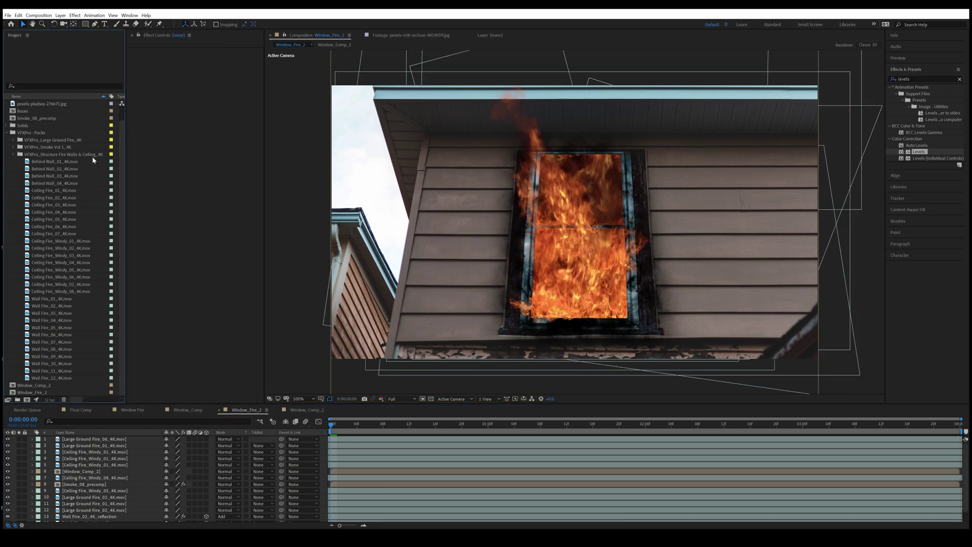
Step: Add Smoke_11_4K.mov from the smoke pack as a layer directly above Window_Comp_2
{"action": "left_click", "coordinate": [14, 155]}
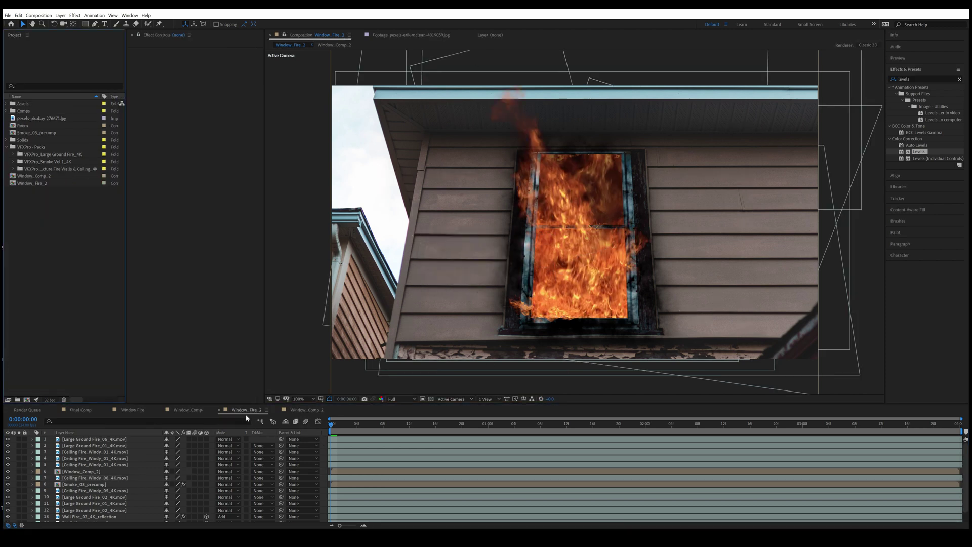
{"action": "left_click", "coordinate": [13, 162]}
{"action": "left_click", "coordinate": [56, 256]}
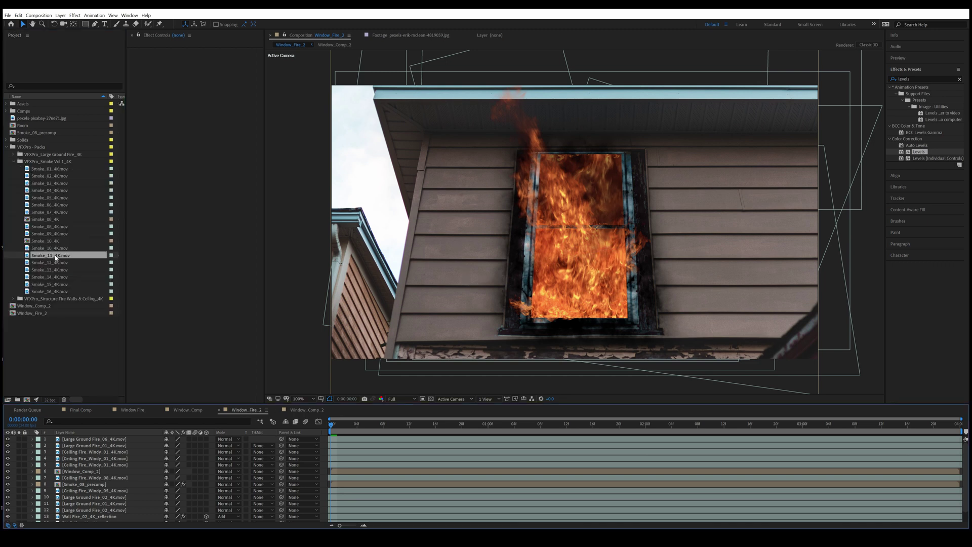
{"action": "left_click_drag", "start_coordinate": [56, 258], "coordinate": [101, 471]}
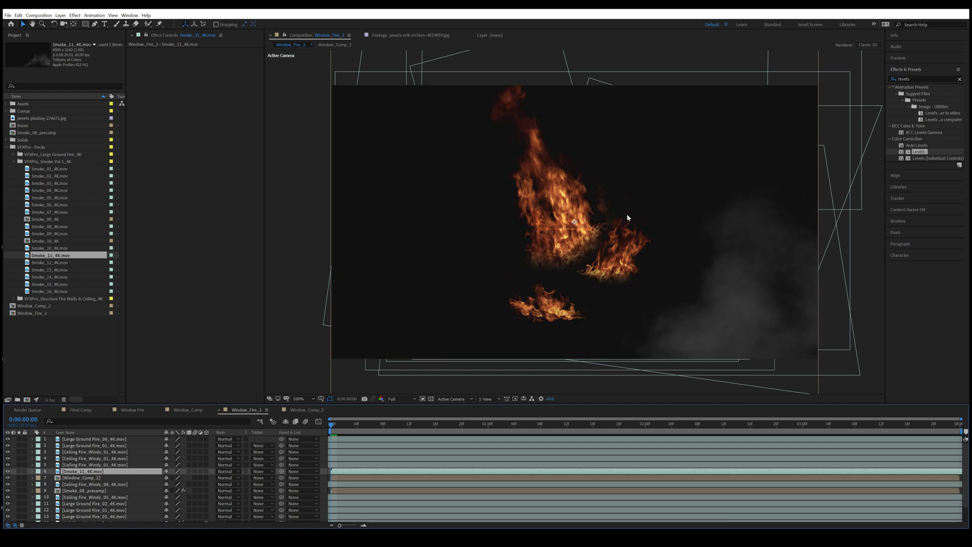
Step: Solo the Smoke_11 layer, then scale and position it so the smoke plume drifts across the frame
{"action": "left_click", "coordinate": [19, 471]}
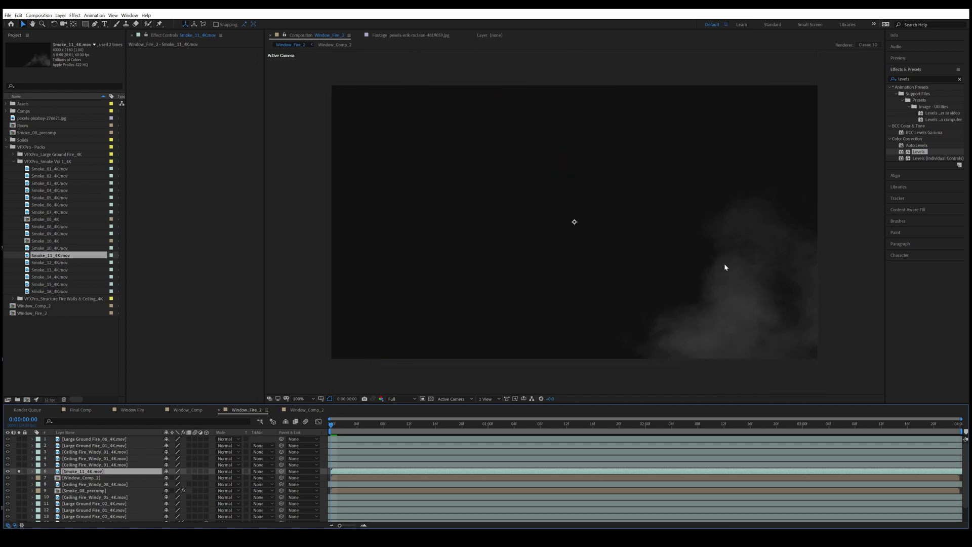
{"action": "scroll", "coordinate": [664, 253], "scroll_direction": "down", "scroll_amount": 2}
{"action": "left_click_drag", "start_coordinate": [665, 253], "coordinate": [658, 250]}
{"action": "left_click_drag", "start_coordinate": [774, 203], "coordinate": [745, 203]}
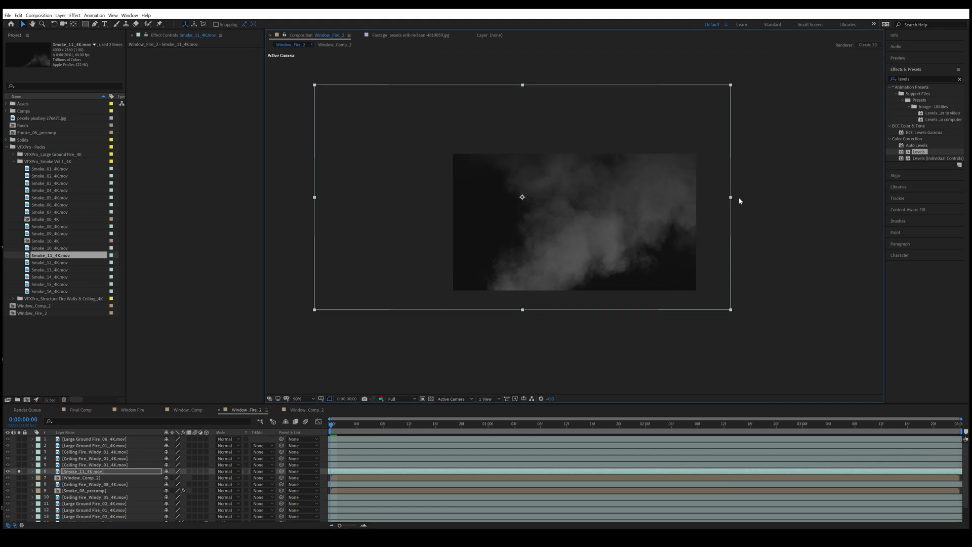
{"action": "left_click_drag", "start_coordinate": [731, 197], "coordinate": [710, 213]}
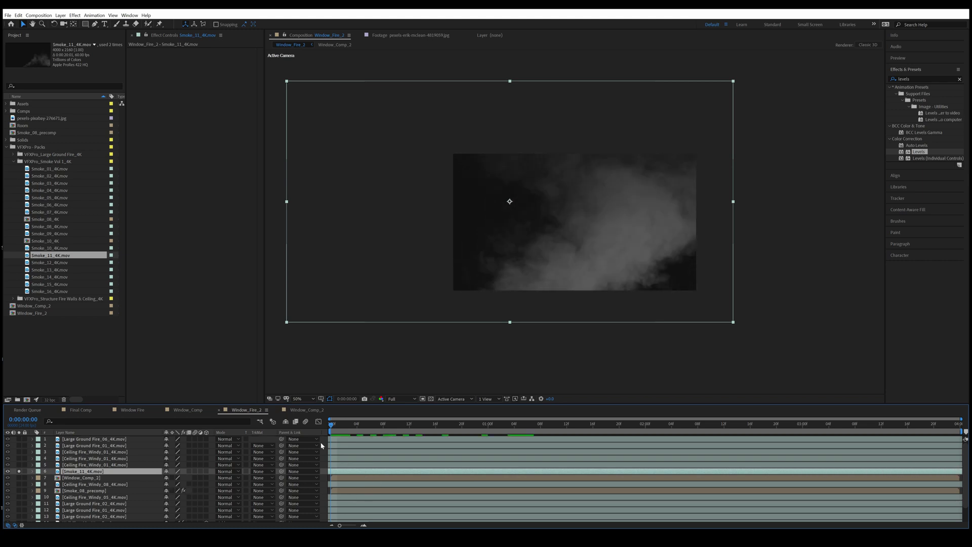
Step: Interpret the Smoke_11_4K.mov footage so that it conforms to 24 frames per second
{"action": "right_click", "coordinate": [57, 255]}
{"action": "mouse_move", "coordinate": [111, 305]}
{"action": "left_click", "coordinate": [210, 306]}
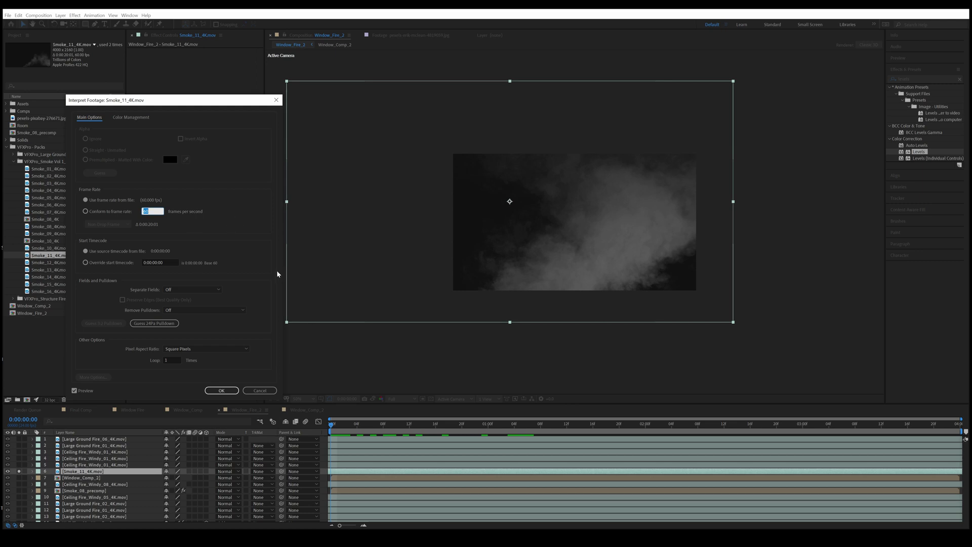
{"action": "left_click", "coordinate": [221, 391]}
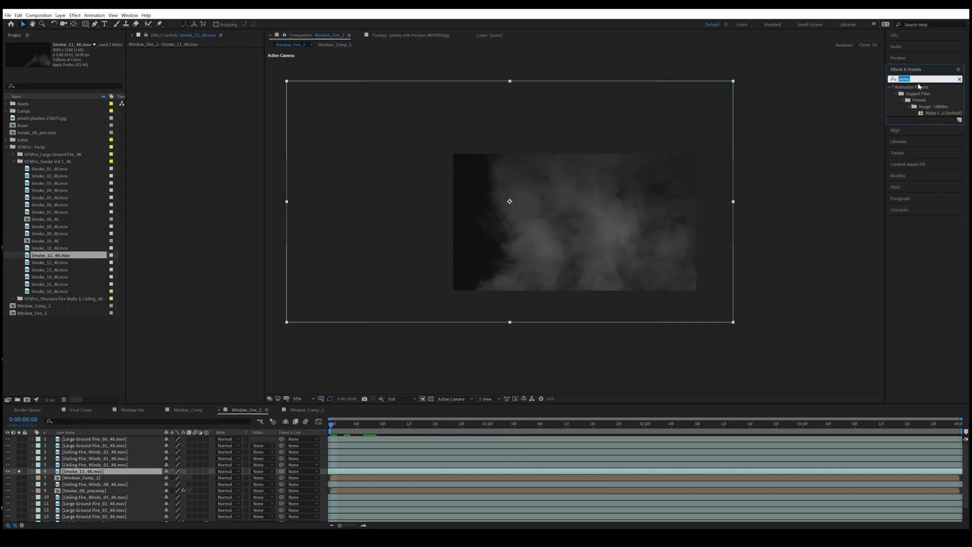
Step: Apply a Levels effect to the Smoke_11 layer and set Input Black to 17
{"action": "left_click_drag", "start_coordinate": [902, 151], "coordinate": [198, 107]}
{"action": "left_click", "coordinate": [207, 111]}
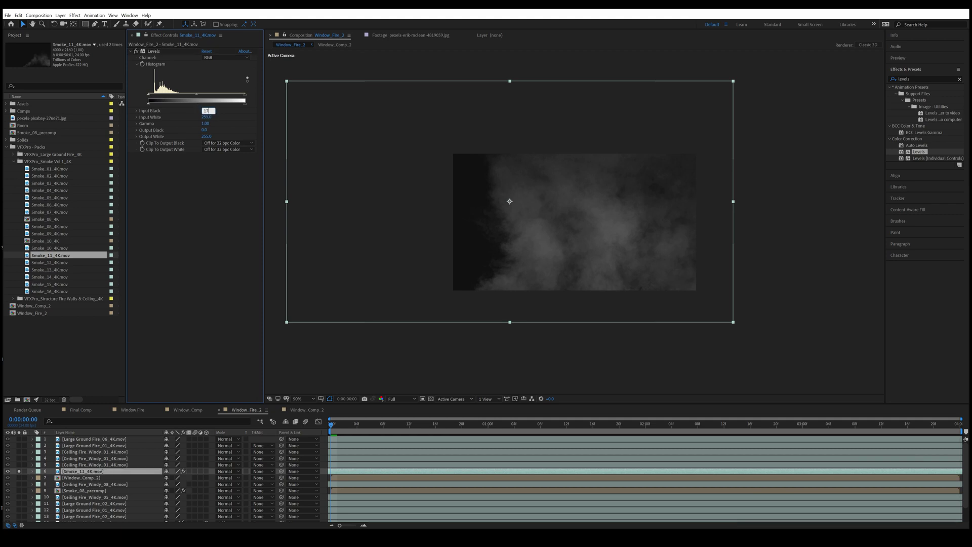
{"action": "type", "text": "17"}
{"action": "key", "text": "Return"}
Step: Apply the Unmult preset to the Smoke_11 layer and pre-compose it as Smoke_11_precomp
{"action": "double_click", "coordinate": [919, 79]}
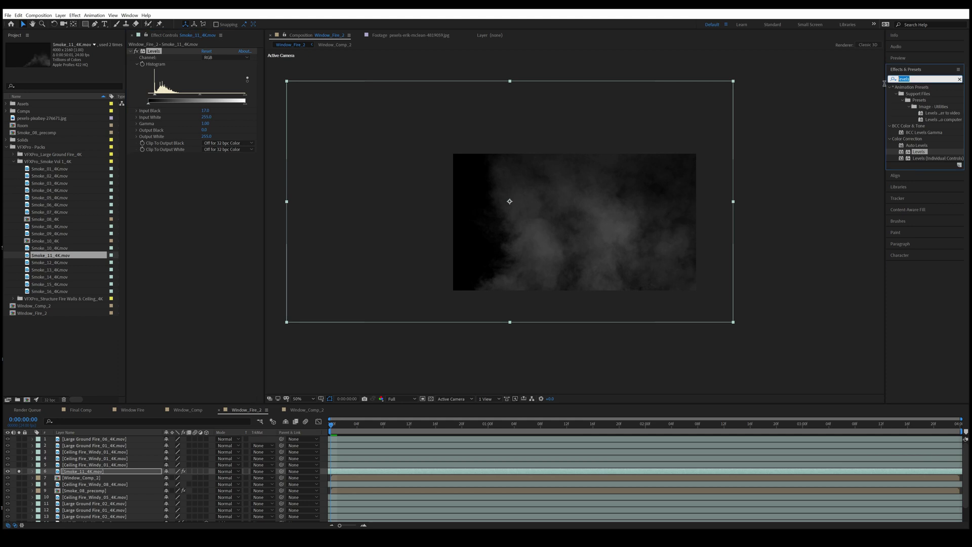
{"action": "type", "text": "unmult"}
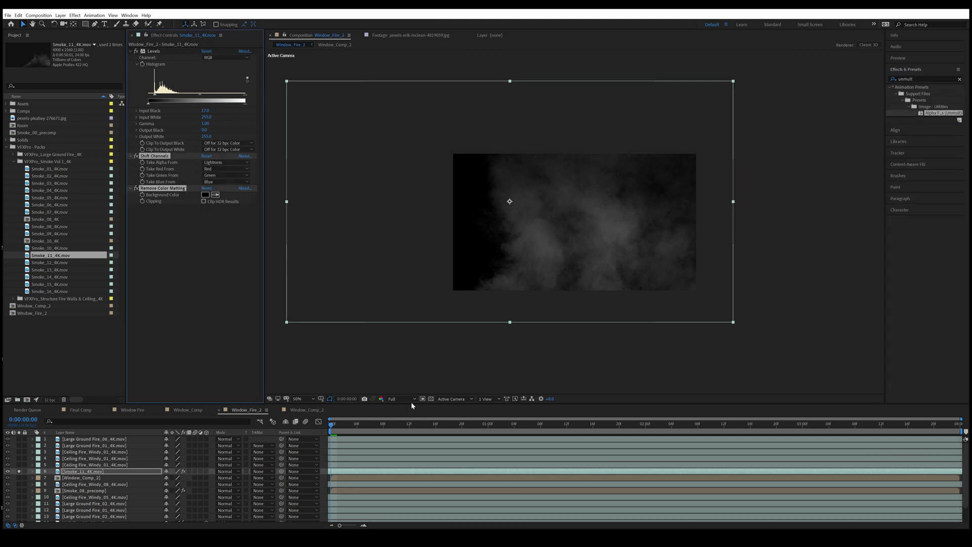
{"action": "left_click", "coordinate": [431, 399]}
{"action": "left_click", "coordinate": [432, 399]}
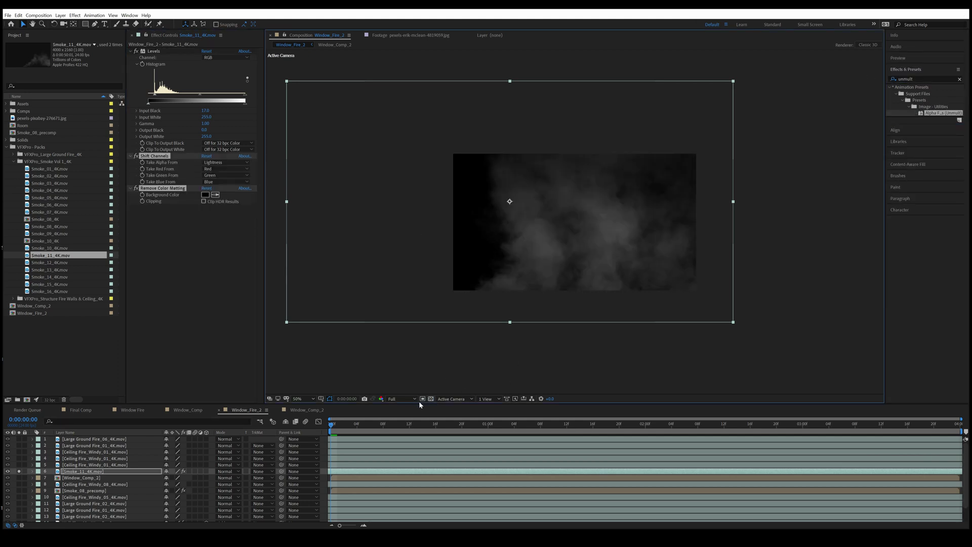
{"action": "left_click", "coordinate": [93, 472]}
{"action": "left_click_drag", "start_coordinate": [663, 240], "coordinate": [653, 239]}
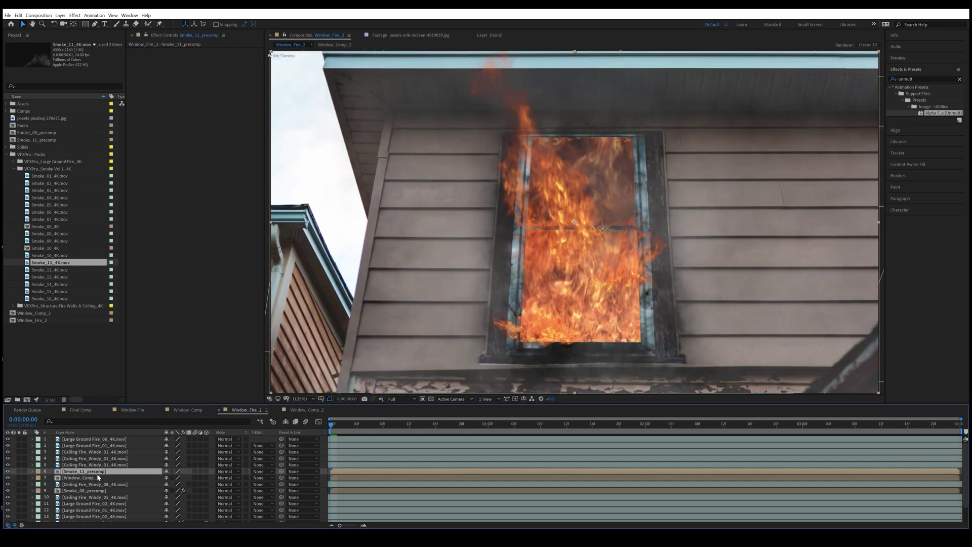
Step: Apply a Levels effect to Smoke_11_precomp and lower its Output White to darken the smoke
{"action": "left_click_drag", "start_coordinate": [918, 81], "coordinate": [876, 81]}
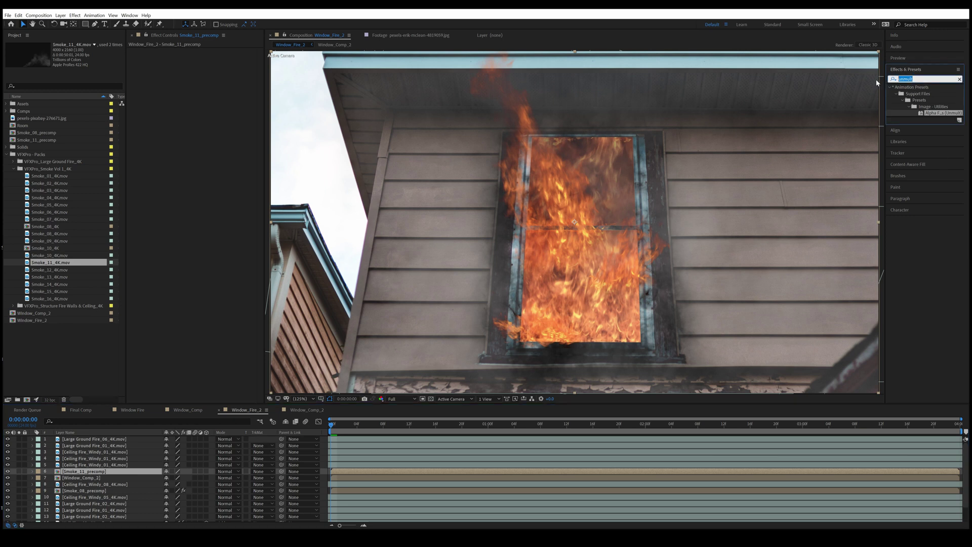
{"action": "type", "text": "levels"}
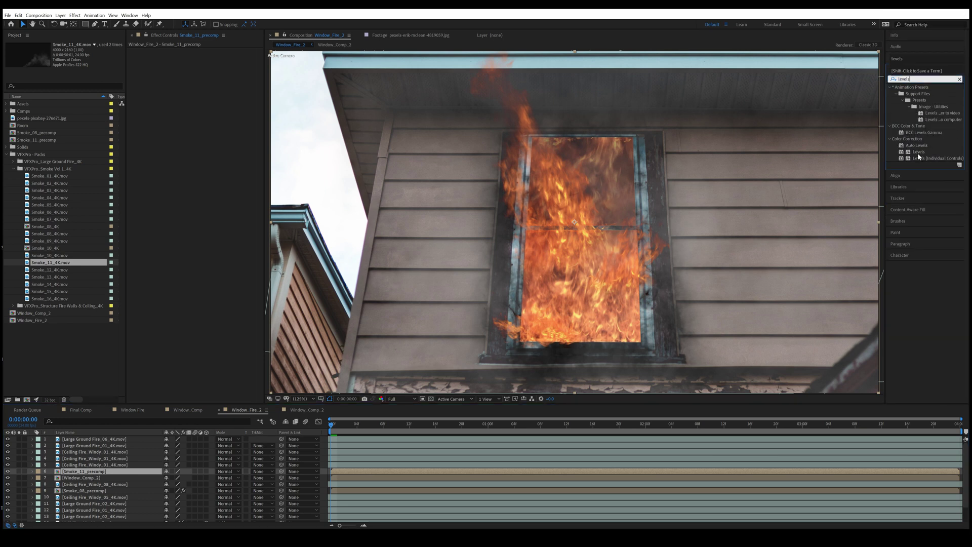
{"action": "left_click_drag", "start_coordinate": [917, 153], "coordinate": [171, 113]}
{"action": "left_click_drag", "start_coordinate": [245, 102], "coordinate": [214, 104]}
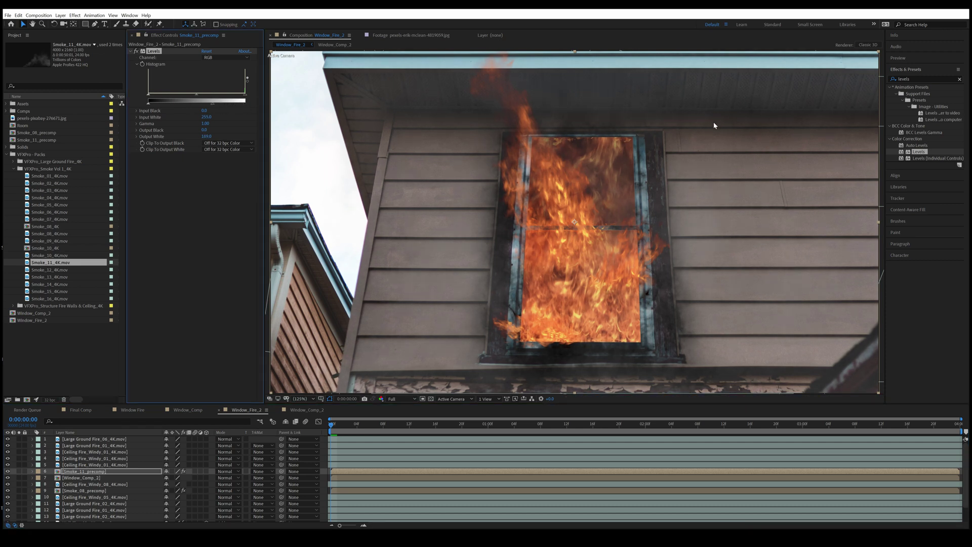
{"action": "scroll", "coordinate": [569, 198], "scroll_direction": "down", "scroll_amount": 1}
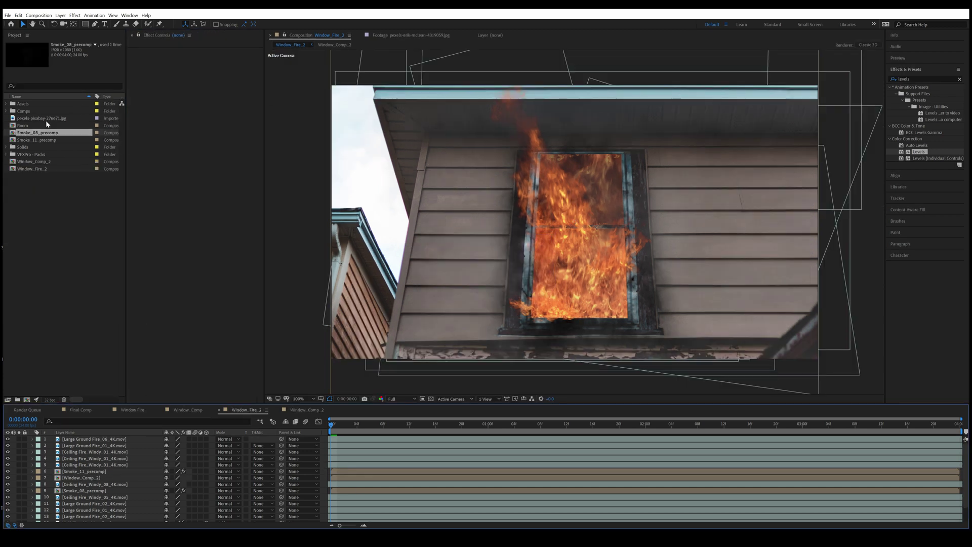
Step: Add Smoke_08_4K.mov from the smoke pack as the top layer and collapse the footage packs folder
{"action": "left_click", "coordinate": [5, 147]}
{"action": "left_click", "coordinate": [5, 147]}
{"action": "left_click", "coordinate": [6, 154]}
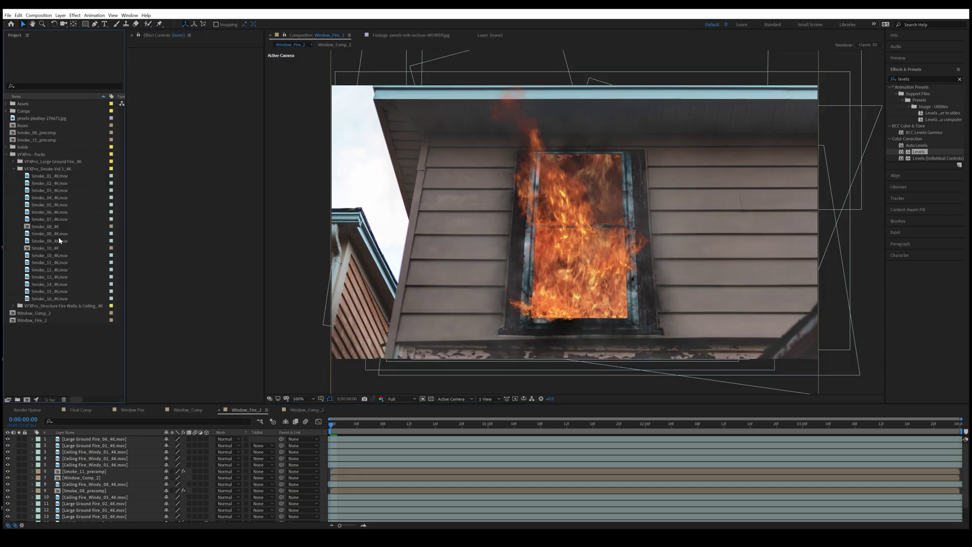
{"action": "left_click_drag", "start_coordinate": [50, 234], "coordinate": [105, 441]}
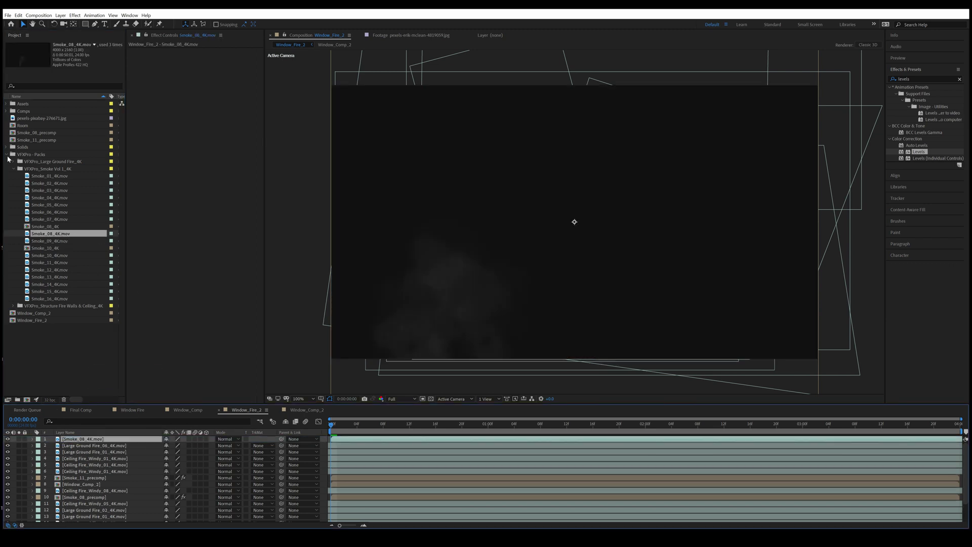
{"action": "left_click", "coordinate": [7, 155]}
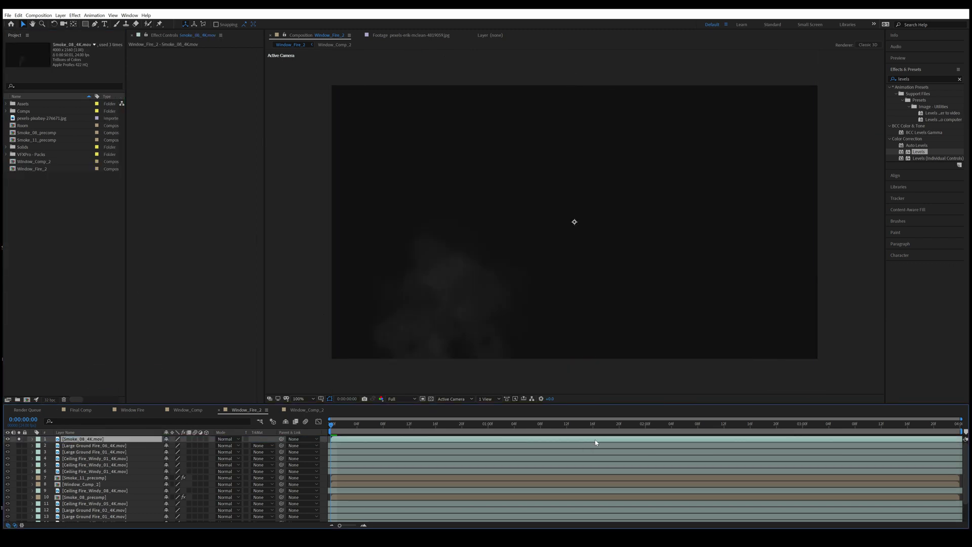
Step: Scale the Smoke_08 layer to 54%, slide it earlier until a full plume shows, and nudge it slightly right
{"action": "left_click_drag", "start_coordinate": [595, 443], "coordinate": [506, 442]}
{"action": "key", "text": "s"}
{"action": "left_click_drag", "start_coordinate": [176, 445], "coordinate": [152, 445]}
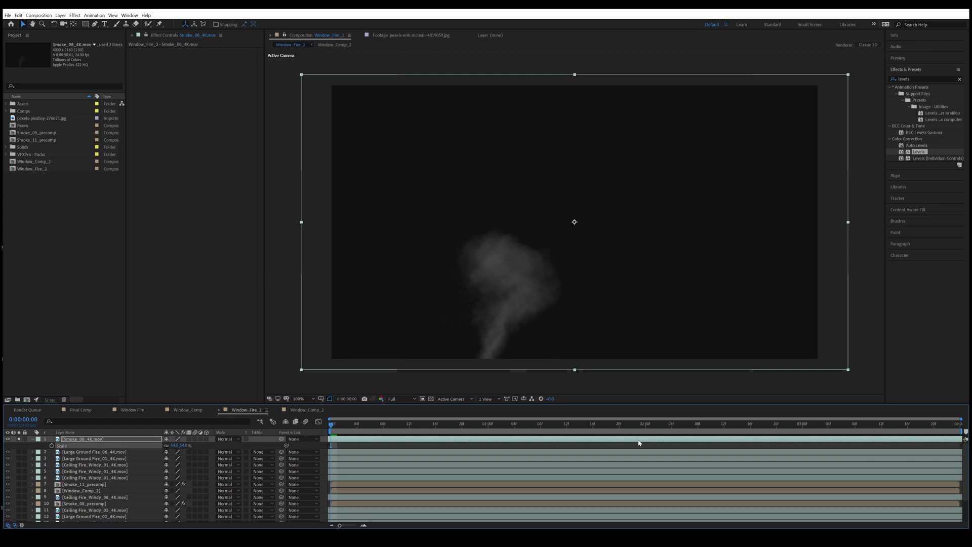
{"action": "left_click_drag", "start_coordinate": [640, 442], "coordinate": [506, 442]}
{"action": "left_click_drag", "start_coordinate": [831, 442], "coordinate": [576, 419]}
{"action": "left_click_drag", "start_coordinate": [654, 303], "coordinate": [660, 303]}
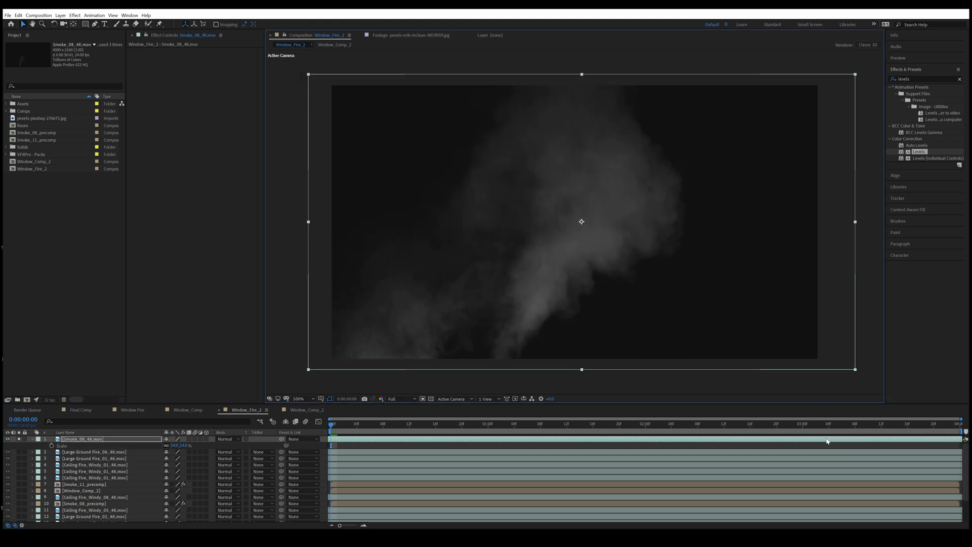
{"action": "left_click_drag", "start_coordinate": [828, 440], "coordinate": [499, 444]}
{"action": "left_click_drag", "start_coordinate": [668, 292], "coordinate": [671, 292]}
Step: Unlink the Smoke_08 layer's scale proportions and set its horizontal scale to -54% to mirror the plume
{"action": "left_click", "coordinate": [190, 448]}
{"action": "left_click", "coordinate": [93, 440]}
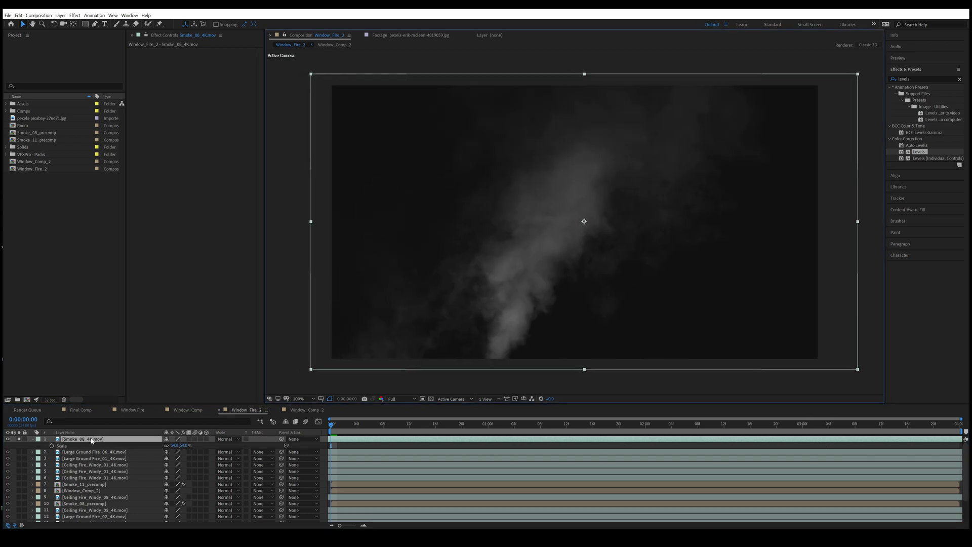
{"action": "left_click", "coordinate": [166, 446]}
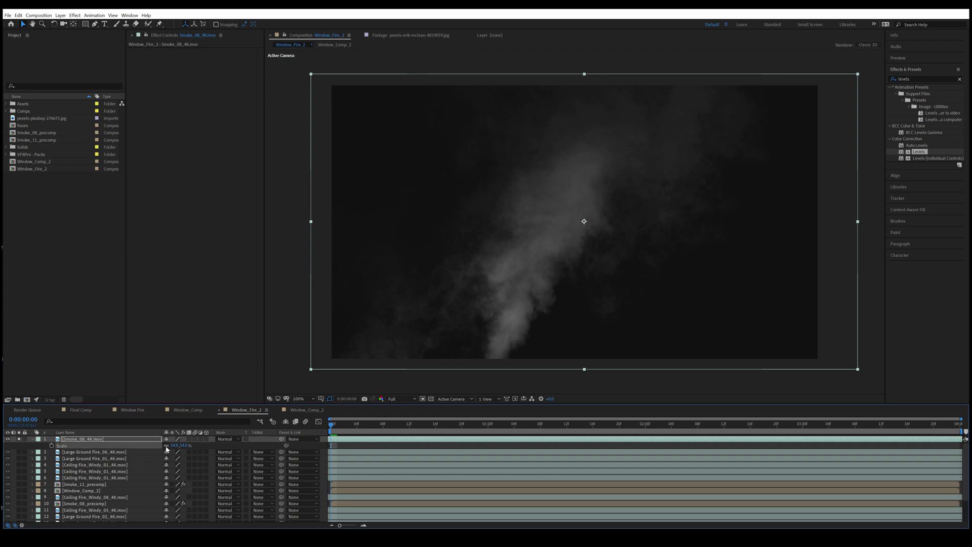
{"action": "left_click", "coordinate": [174, 446]}
{"action": "key", "text": "Left"}
{"action": "key", "text": "Return"}
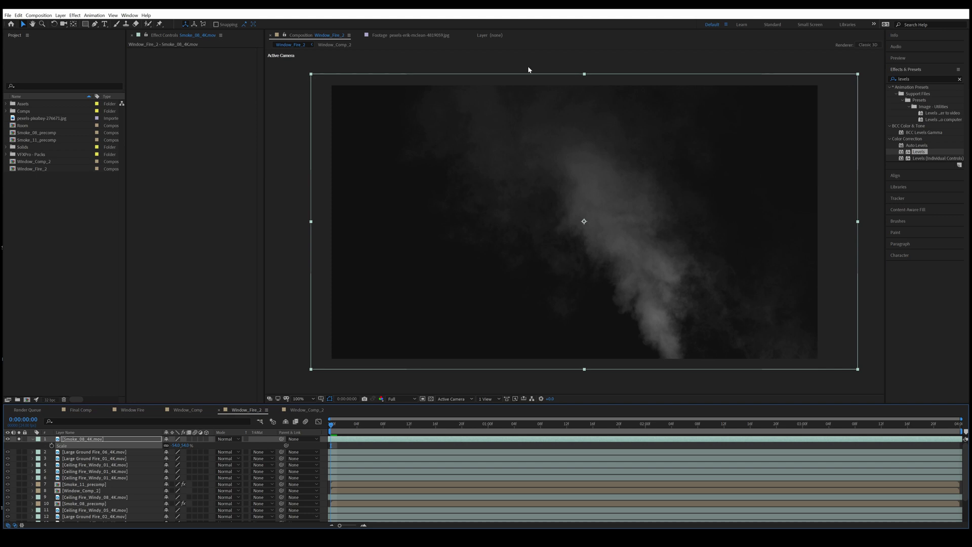
Step: Enlarge the mirrored Smoke_08 layer to about 74%, rotate it slightly and reposition it so the plume rises through the frame's centre
{"action": "left_click_drag", "start_coordinate": [186, 445], "coordinate": [191, 445]}
{"action": "left_click_drag", "start_coordinate": [639, 324], "coordinate": [564, 306]}
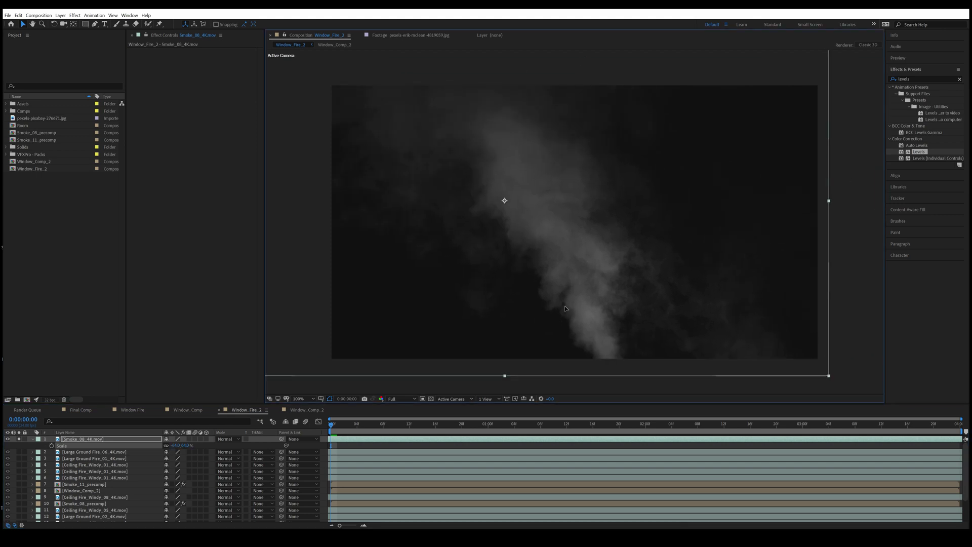
{"action": "key", "text": "w"}
{"action": "left_click_drag", "start_coordinate": [778, 259], "coordinate": [763, 306]}
{"action": "key", "text": "v"}
{"action": "left_click_drag", "start_coordinate": [828, 260], "coordinate": [883, 275]}
{"action": "mouse_move", "coordinate": [401, 237]}
{"action": "left_mouse_down"}
{"action": "mouse_move", "coordinate": [370, 217]}
{"action": "mouse_move", "coordinate": [394, 224]}
{"action": "left_mouse_up"}
{"action": "key", "text": "w"}
{"action": "left_click_drag", "start_coordinate": [394, 223], "coordinate": [395, 228]}
{"action": "key", "text": "v"}
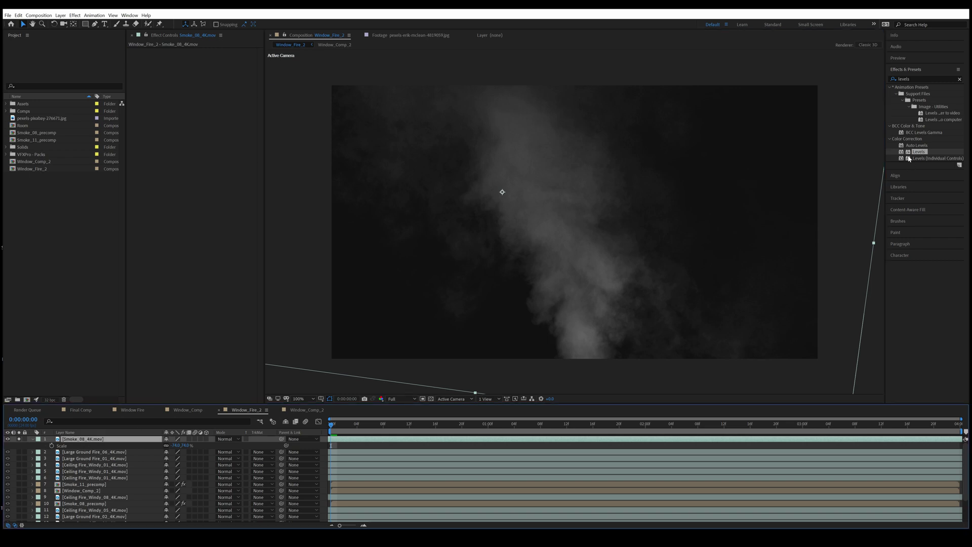
Step: Apply Levels with an Input Black of 17 and the Unmult alpha preset to the Smoke_08 layer
{"action": "left_click_drag", "start_coordinate": [922, 154], "coordinate": [219, 173]}
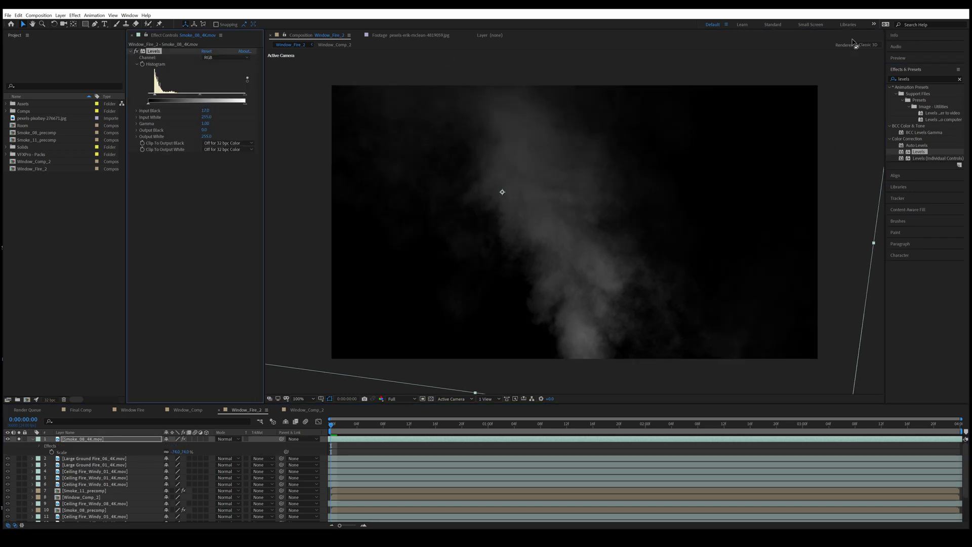
{"action": "double_click", "coordinate": [912, 79]}
{"action": "type", "text": "unmult"}
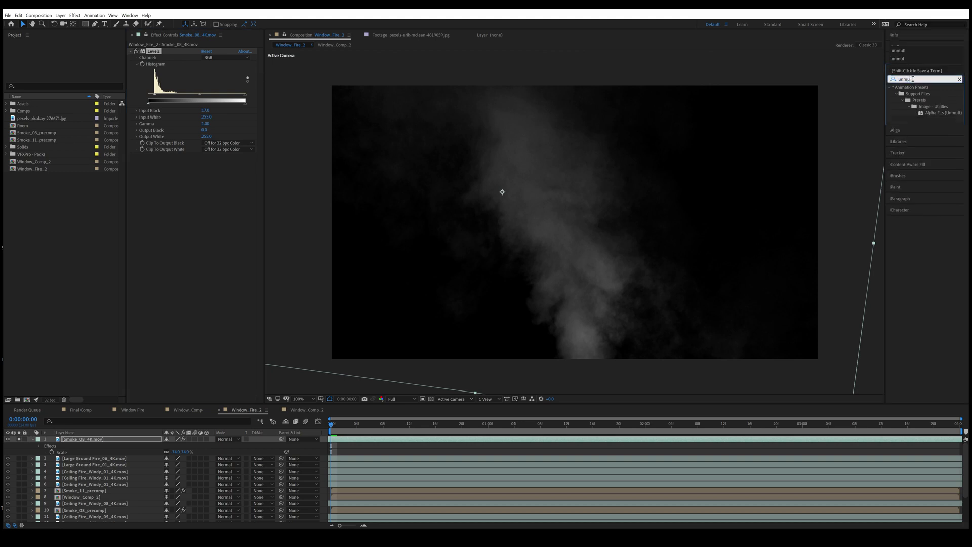
{"action": "double_click", "coordinate": [942, 112]}
Step: Pre-compose the Smoke_08 layer as Smoke_08_precomp_02, moving all attributes into the new composition
{"action": "key", "text": "ctrl+shift+c"}
{"action": "type", "text": "Smoke_08_precomp_02"}
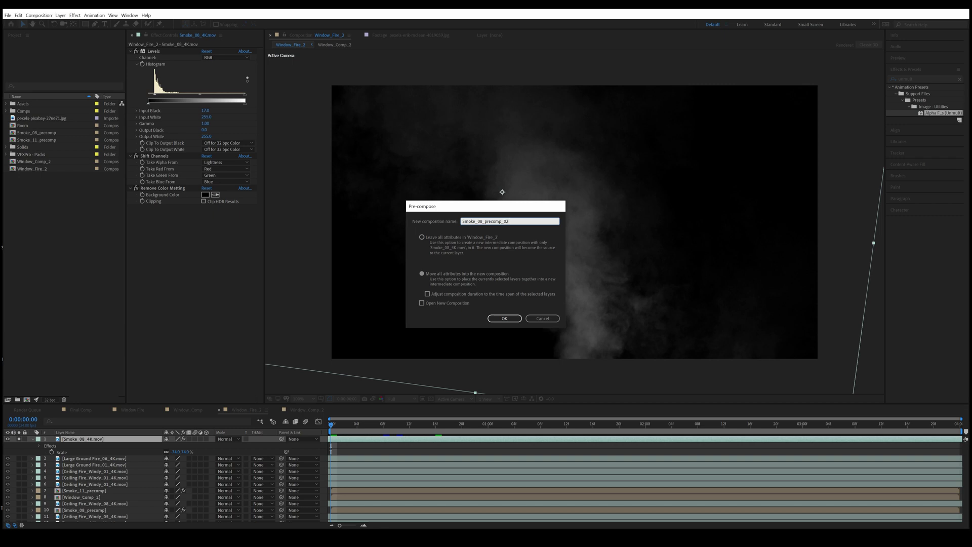
{"action": "key", "text": "Return"}
Step: Apply a Tint effect to Smoke_08_precomp_02, mapping white to black with the tint amount at 80%
{"action": "left_click", "coordinate": [926, 79]}
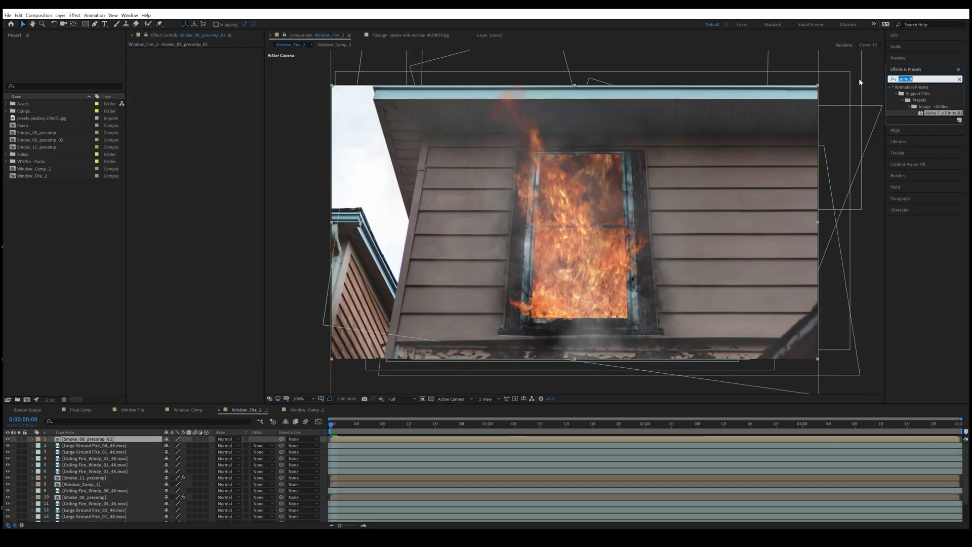
{"action": "type", "text": "tint"}
{"action": "double_click", "coordinate": [916, 125]}
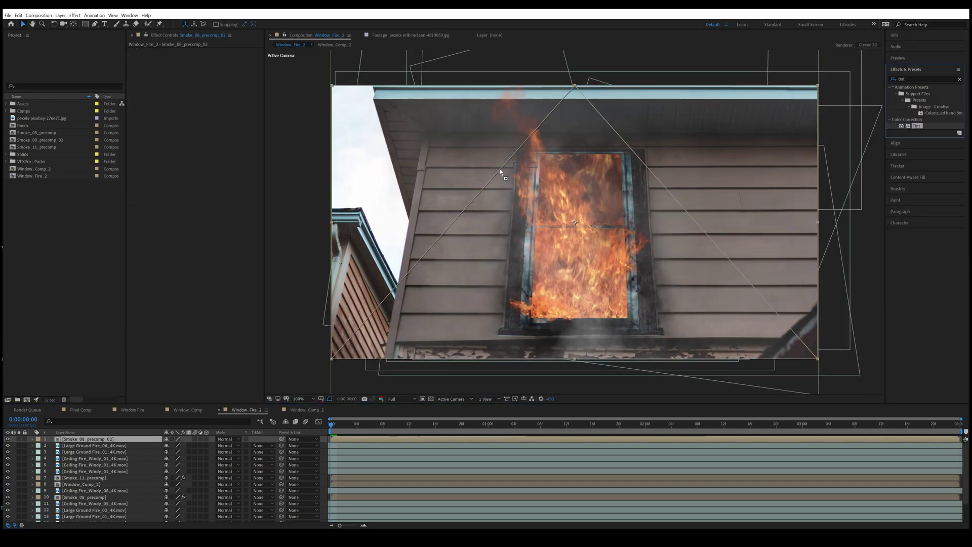
{"action": "left_click", "coordinate": [205, 64]}
{"action": "left_click_drag", "start_coordinate": [158, 452], "coordinate": [135, 447]}
{"action": "key", "text": "Return"}
{"action": "left_click", "coordinate": [207, 70]}
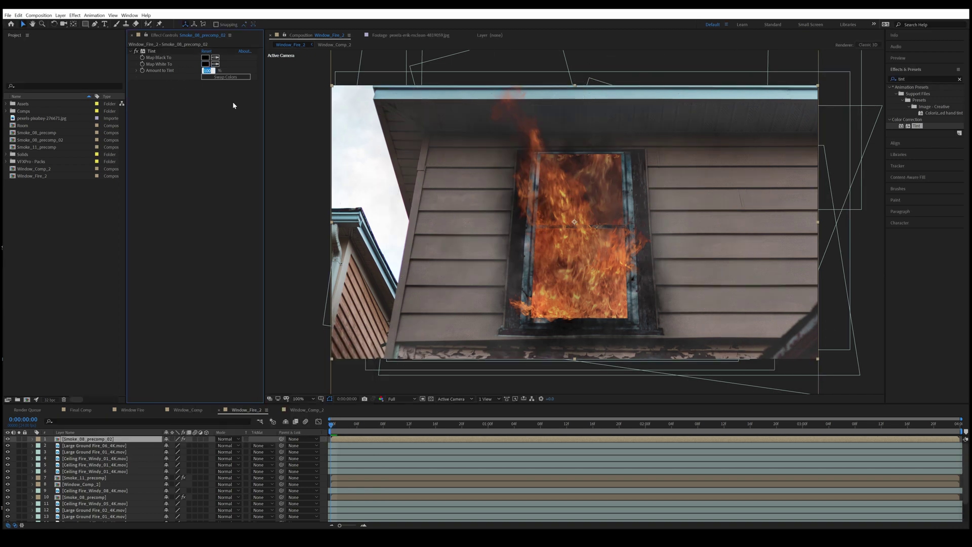
{"action": "type", "text": "80"}
{"action": "key", "text": "Return"}
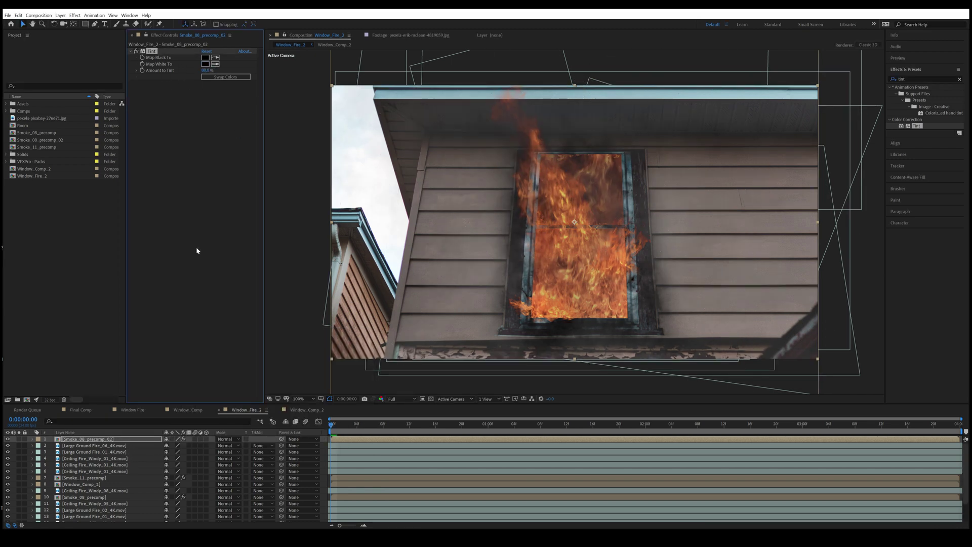
Step: Draw a curved mask on Smoke_08_precomp_02 with its lower edge along the windowsill and feather it
{"action": "key", "text": "g"}
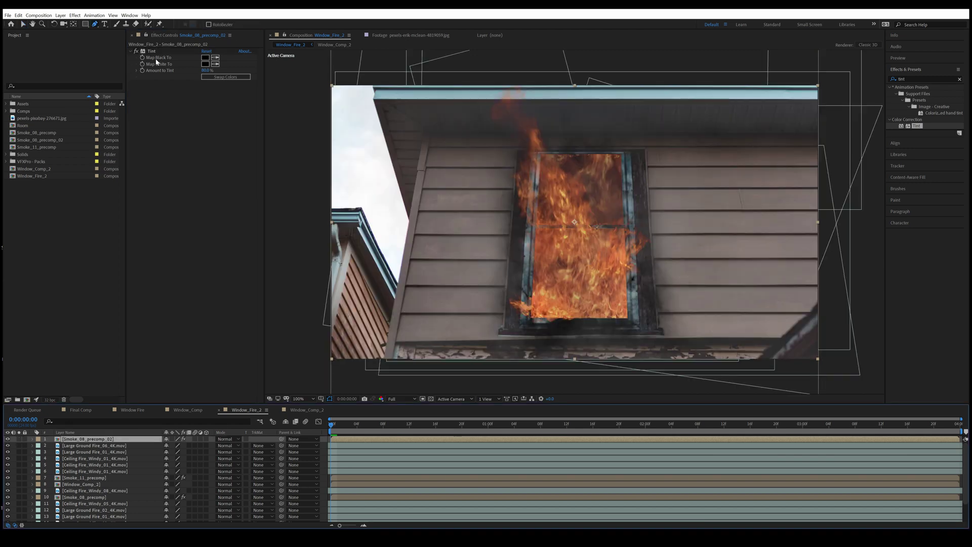
{"action": "left_click", "coordinate": [296, 288]}
{"action": "left_click_drag", "start_coordinate": [547, 319], "coordinate": [583, 320]}
{"action": "left_click_drag", "start_coordinate": [839, 308], "coordinate": [891, 300]}
{"action": "key", "text": "comma"}
{"action": "left_click_drag", "start_coordinate": [731, 128], "coordinate": [749, 135]}
{"action": "left_click_drag", "start_coordinate": [415, 99], "coordinate": [378, 132]}
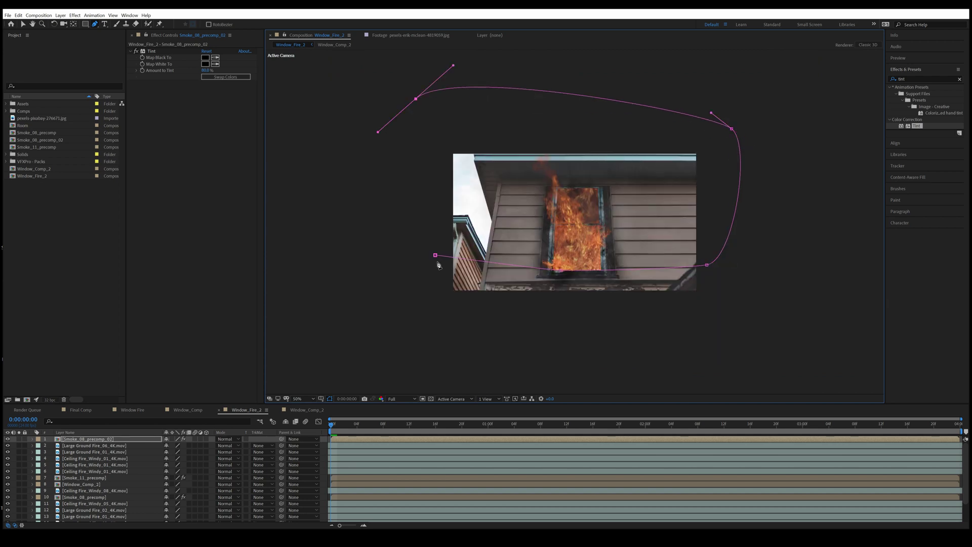
{"action": "left_click_drag", "start_coordinate": [445, 261], "coordinate": [434, 257]}
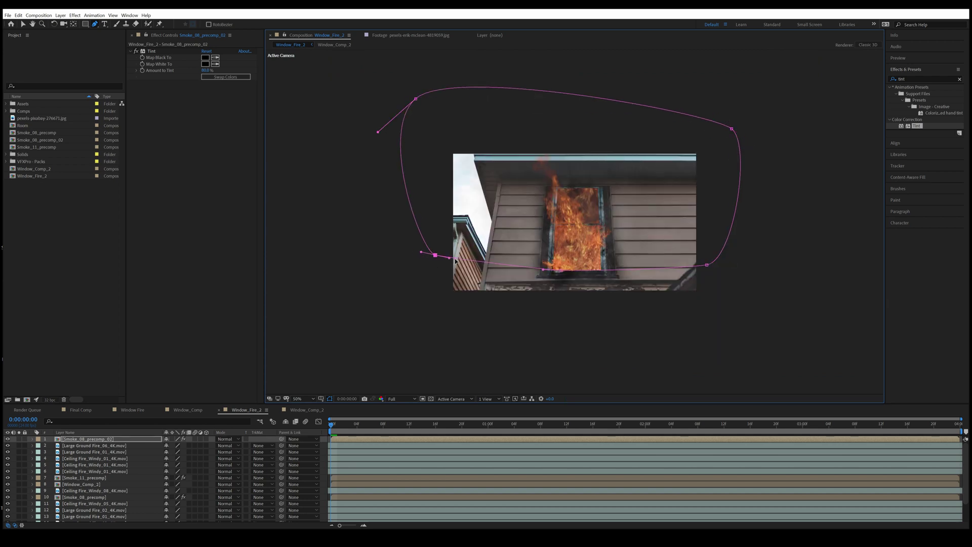
{"action": "left_click", "coordinate": [307, 399]}
{"action": "left_click", "coordinate": [315, 264]}
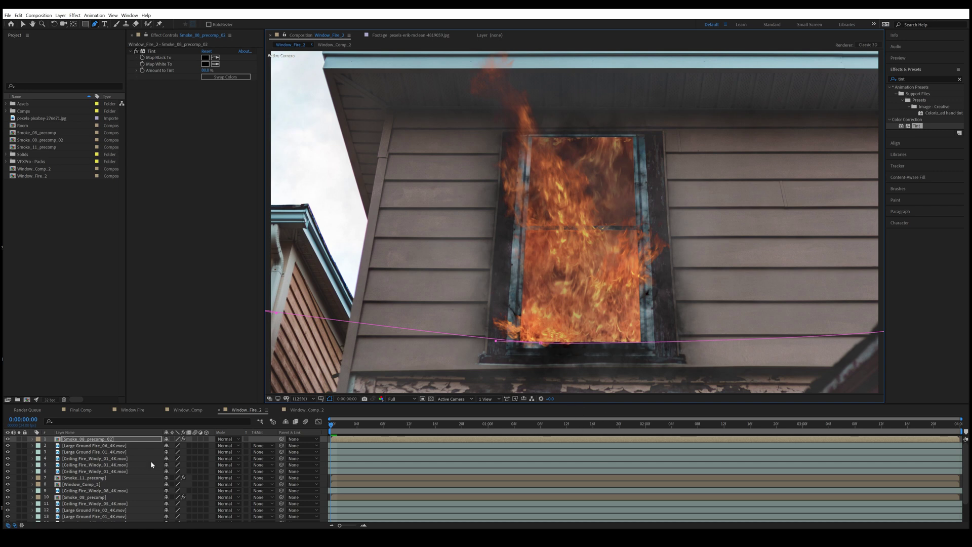
{"action": "key", "text": "f"}
{"action": "key", "text": "v"}
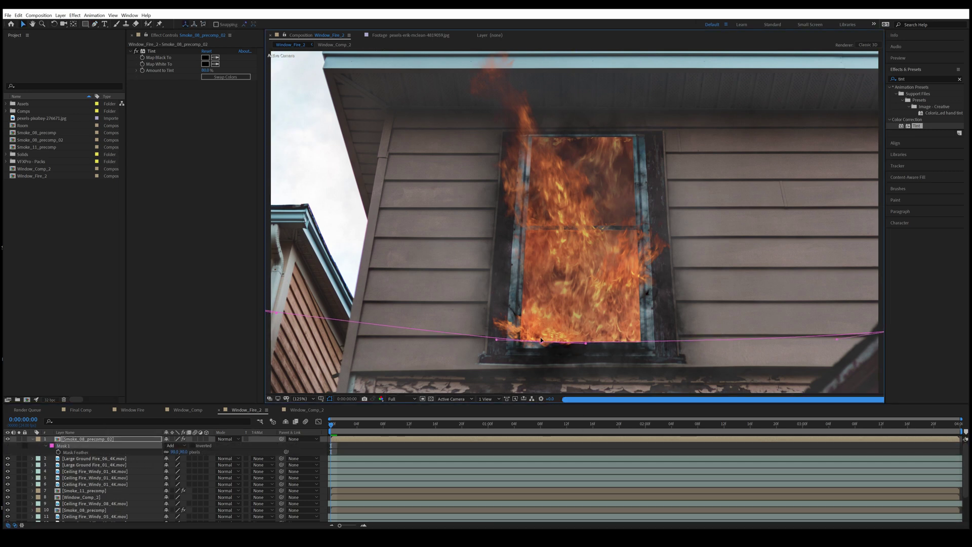
{"action": "left_click", "coordinate": [540, 336]}
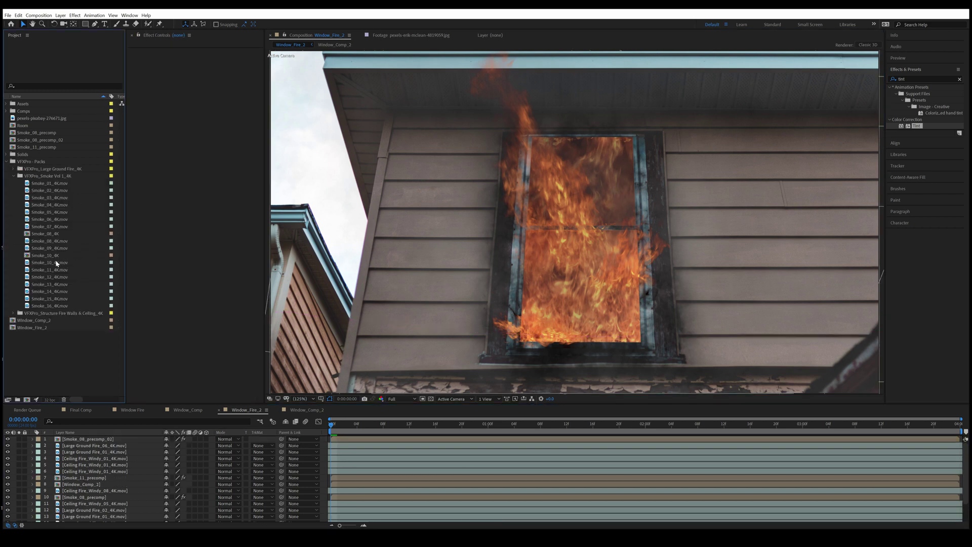
Step: Add the Smoke_10_4K composition as the top layer and position its plume across the frame, ending with all layers unsoloed
{"action": "left_click_drag", "start_coordinate": [51, 255], "coordinate": [615, 256]}
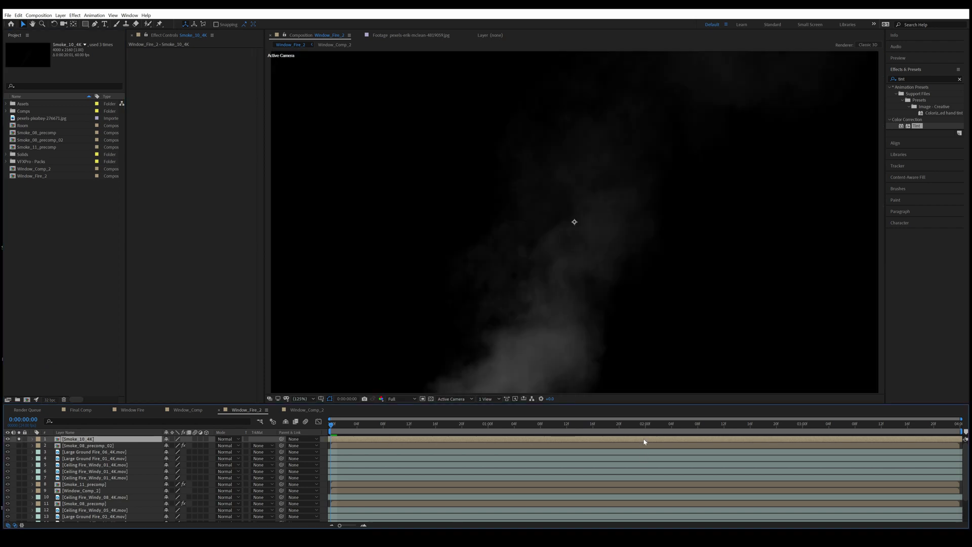
{"action": "scroll", "coordinate": [649, 280], "scroll_direction": "down", "scroll_amount": 3}
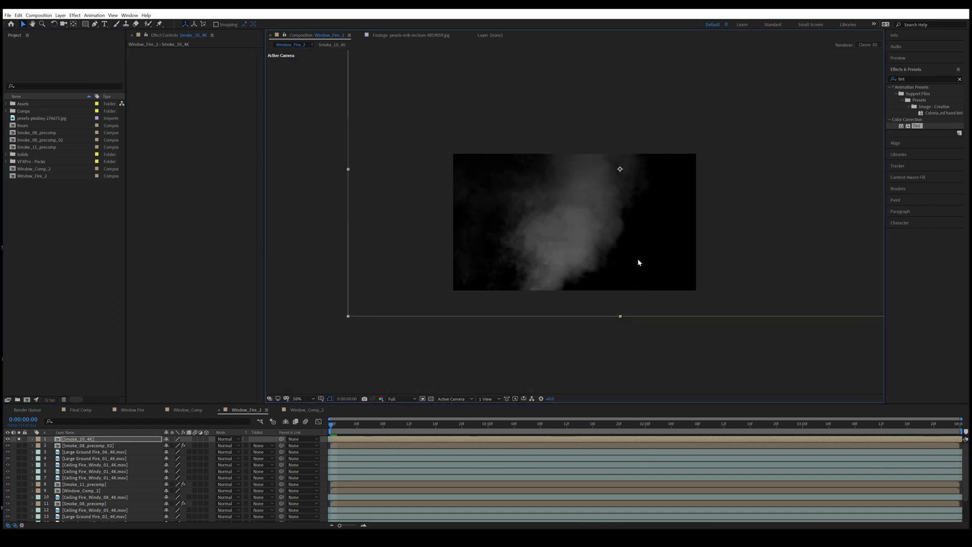
{"action": "left_click", "coordinate": [299, 399]}
{"action": "left_click", "coordinate": [310, 271]}
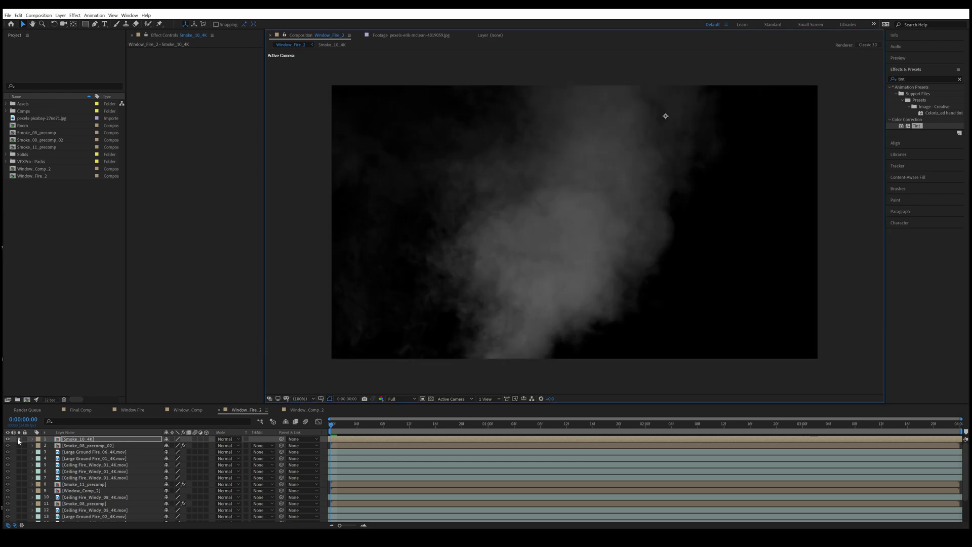
{"action": "left_click", "coordinate": [19, 439]}
{"action": "left_click", "coordinate": [84, 439]}
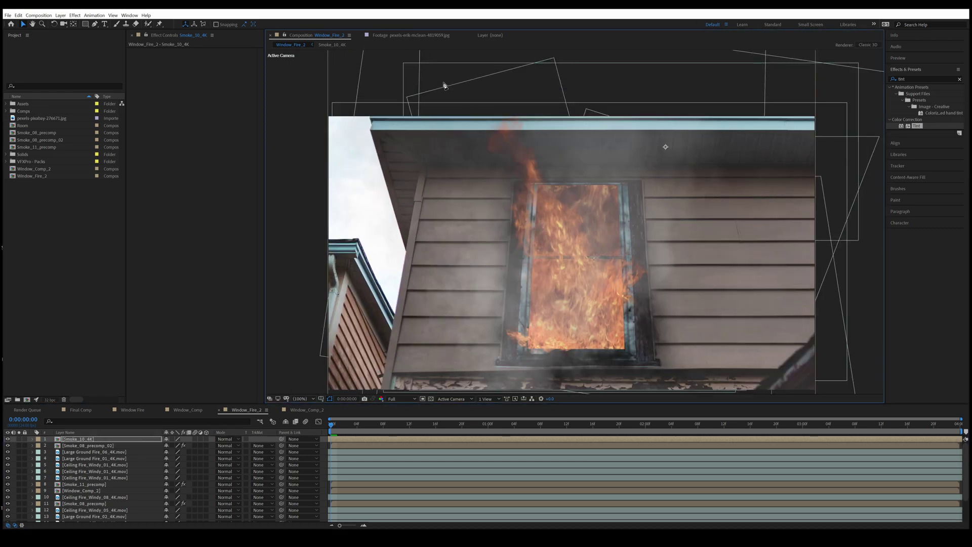
Step: Draw a large rounded mask on Smoke_10_4K covering the eaves and the upper part of the window
{"action": "key", "text": "g"}
{"action": "left_click", "coordinate": [335, 60]}
{"action": "left_click_drag", "start_coordinate": [459, 243], "coordinate": [515, 263]}
{"action": "left_click_drag", "start_coordinate": [743, 227], "coordinate": [753, 259]}
{"action": "left_click_drag", "start_coordinate": [822, 99], "coordinate": [802, 61]}
{"action": "left_click_drag", "start_coordinate": [627, 104], "coordinate": [675, 148]}
{"action": "left_click_drag", "start_coordinate": [417, 61], "coordinate": [408, 62]}
{"action": "left_click", "coordinate": [319, 149]}
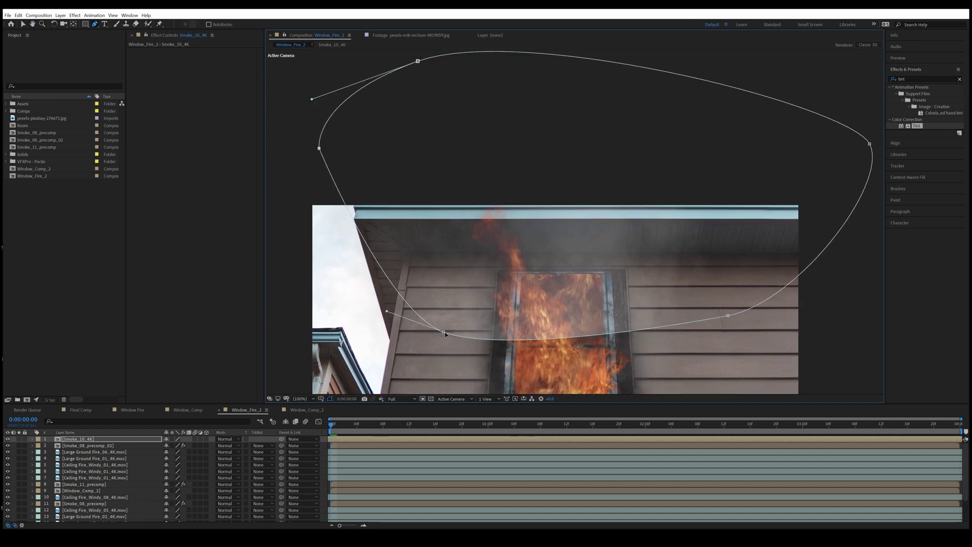
Step: Pull the Smoke_10_4K mask's left-hand points inward and soften its edge with a wide feather
{"action": "left_click_drag", "start_coordinate": [443, 332], "coordinate": [454, 331]}
{"action": "left_click_drag", "start_coordinate": [319, 148], "coordinate": [407, 121]}
{"action": "key", "text": "f"}
{"action": "left_click_drag", "start_coordinate": [418, 61], "coordinate": [581, 55]}
{"action": "left_click_drag", "start_coordinate": [179, 452], "coordinate": [213, 452]}
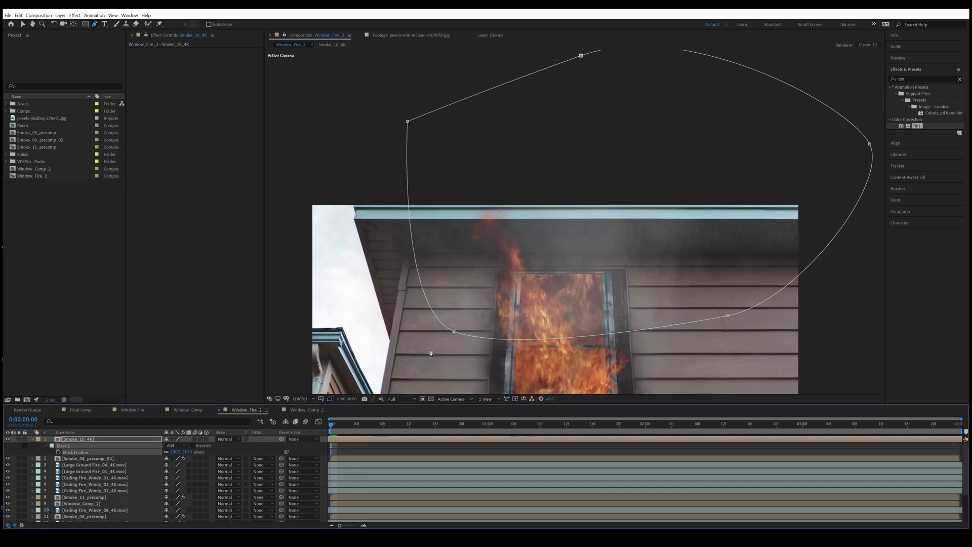
{"action": "key", "text": "v"}
{"action": "left_click_drag", "start_coordinate": [454, 331], "coordinate": [505, 334]}
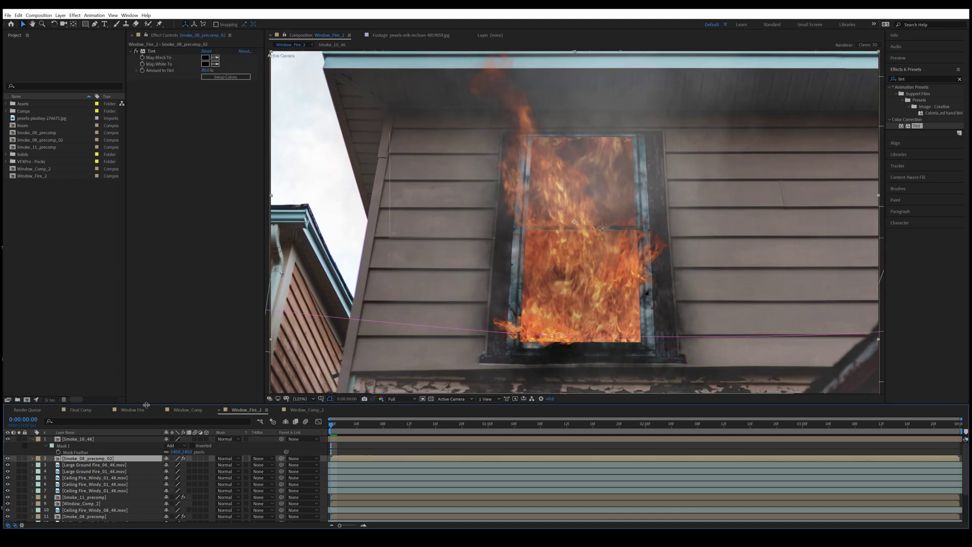
Step: Paste the Tint effect from Smoke_08_precomp_02 onto Smoke_10_4K and raise its tint amount to 100%
{"action": "left_click", "coordinate": [81, 439]}
{"action": "key", "text": "ctrl+v"}
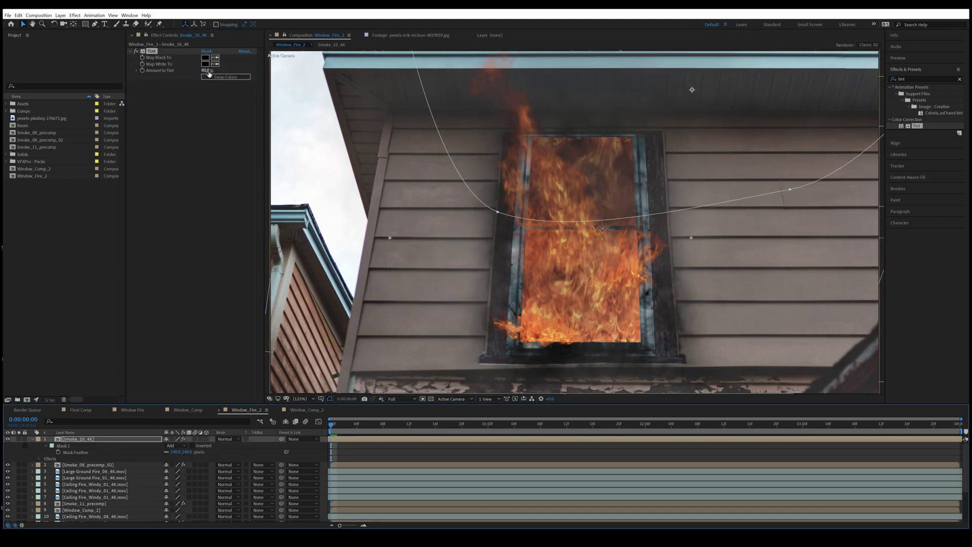
{"action": "left_click_drag", "start_coordinate": [209, 71], "coordinate": [220, 71]}
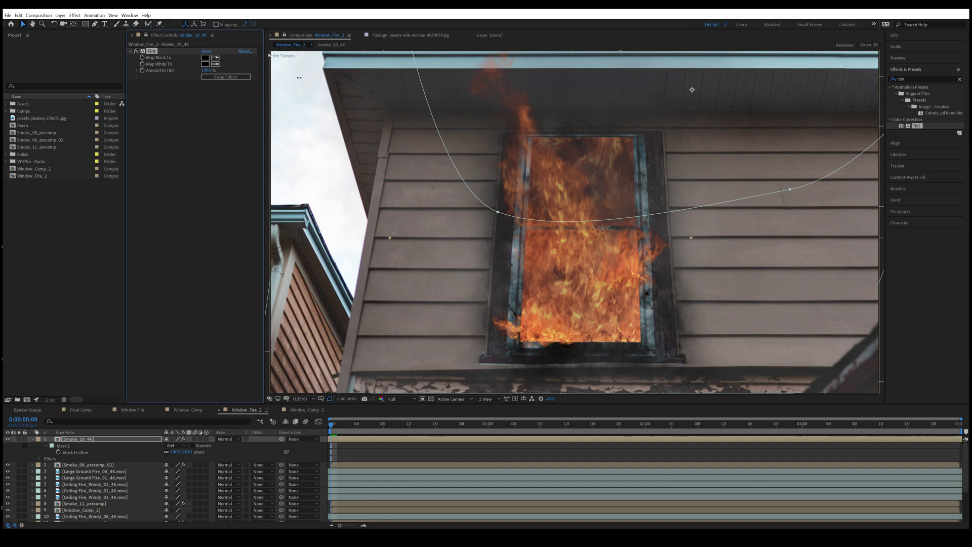
Step: Change the Tint effect's Map White To colour on Smoke_10_4K to a dark orange-brown
{"action": "left_click", "coordinate": [206, 64]}
{"action": "left_click", "coordinate": [291, 436]}
{"action": "left_click", "coordinate": [281, 364]}
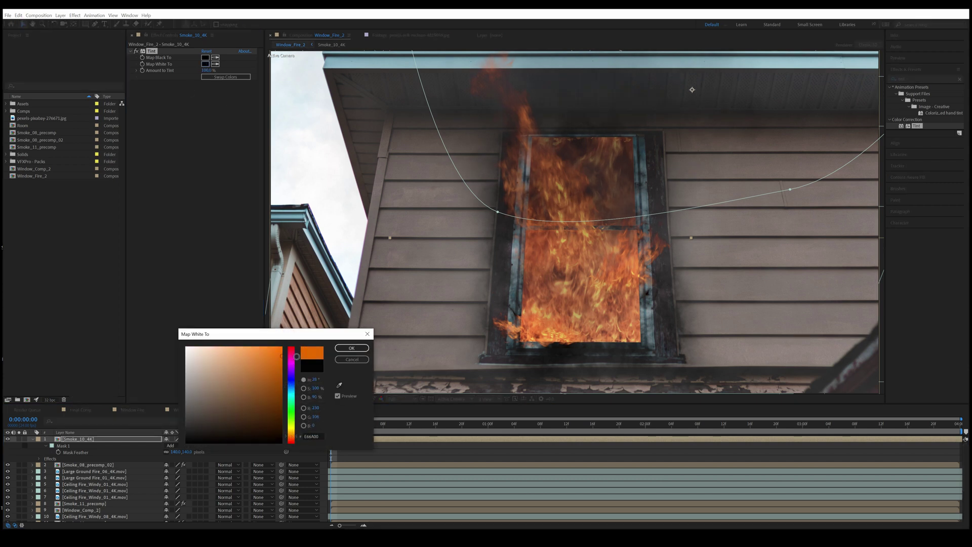
{"action": "left_click_drag", "start_coordinate": [312, 374], "coordinate": [321, 400]}
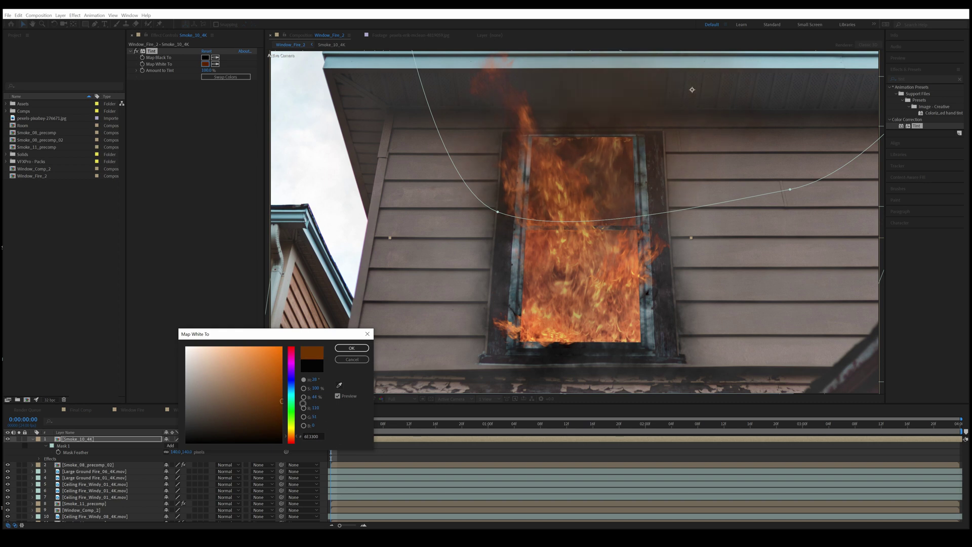
{"action": "key", "text": "Return"}
Step: Duplicate Smoke_10_4K, delete the copy's mask, then shrink and reposition the copy over the window
{"action": "key", "text": "ctrl+d"}
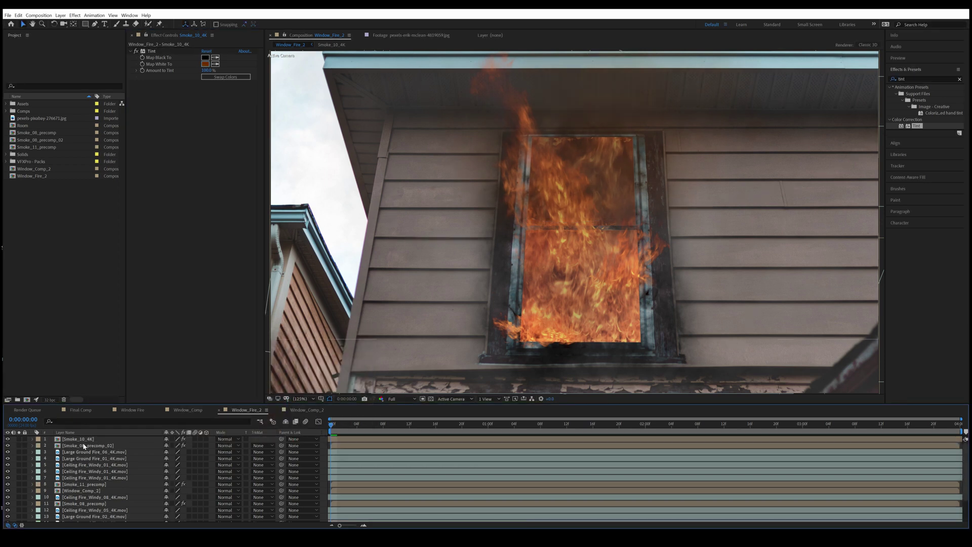
{"action": "left_click", "coordinate": [19, 438]}
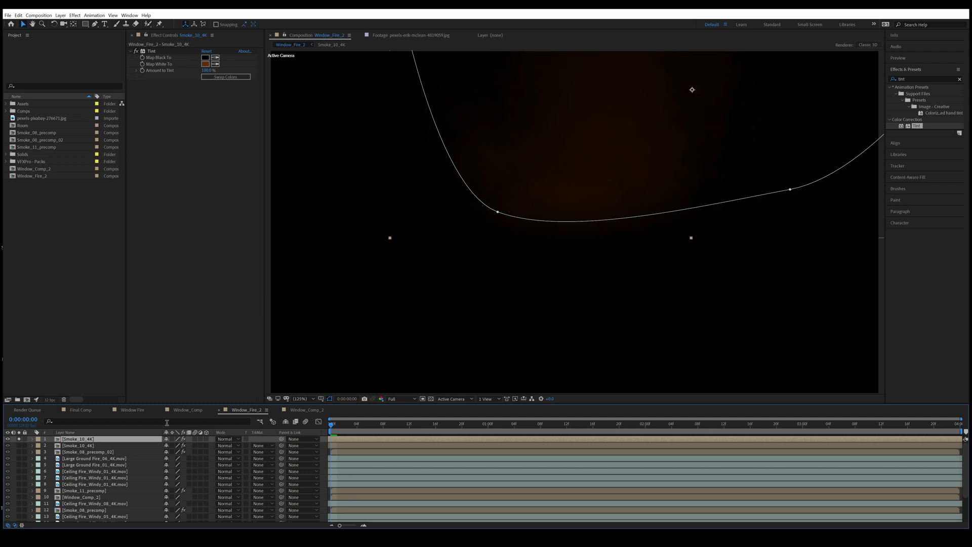
{"action": "key", "text": "m"}
{"action": "left_click", "coordinate": [76, 447]}
{"action": "key", "text": "Delete"}
{"action": "scroll", "coordinate": [362, 174], "scroll_direction": "down", "scroll_amount": 2}
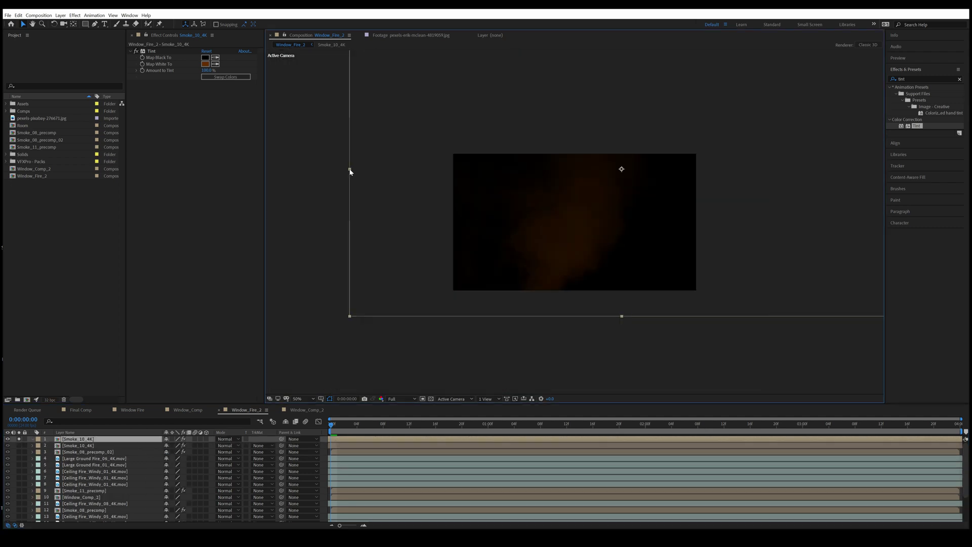
{"action": "left_click_drag", "start_coordinate": [350, 169], "coordinate": [382, 169]}
{"action": "left_click_drag", "start_coordinate": [488, 188], "coordinate": [486, 196]}
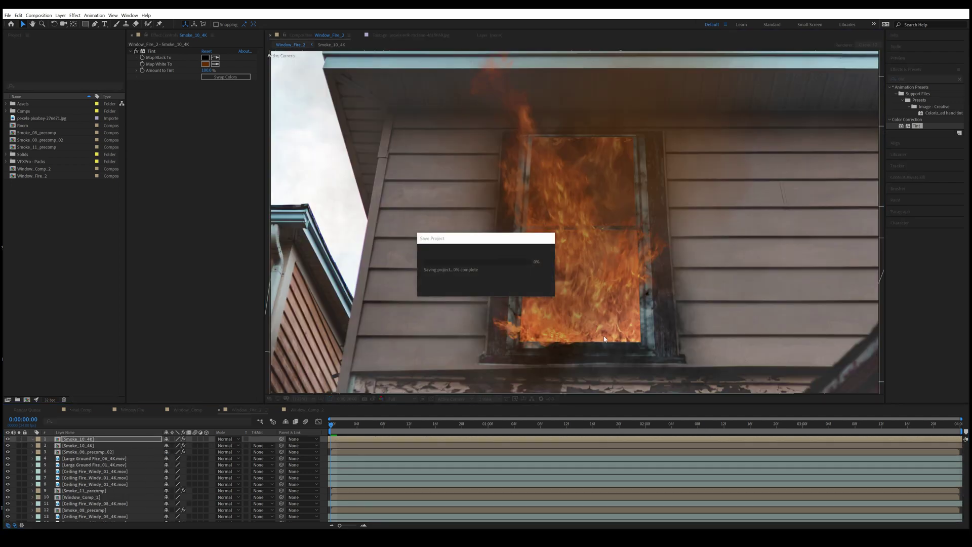
Step: Draw a new mask on the top Smoke_10_4K copy, enclosing the window and eaves and curving beneath the sill
{"action": "left_click", "coordinate": [76, 439]}
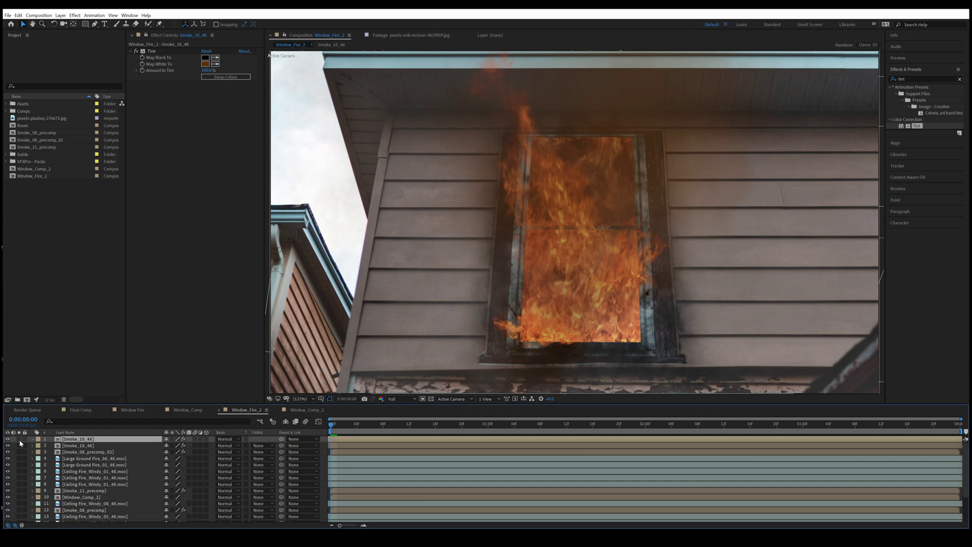
{"action": "scroll", "coordinate": [543, 265], "scroll_direction": "down", "scroll_amount": 1}
{"action": "key", "text": "g"}
{"action": "left_click", "coordinate": [398, 66]}
{"action": "left_click_drag", "start_coordinate": [404, 290], "coordinate": [434, 334]}
{"action": "left_click_drag", "start_coordinate": [648, 318], "coordinate": [720, 317]}
{"action": "left_click_drag", "start_coordinate": [648, 319], "coordinate": [656, 331]}
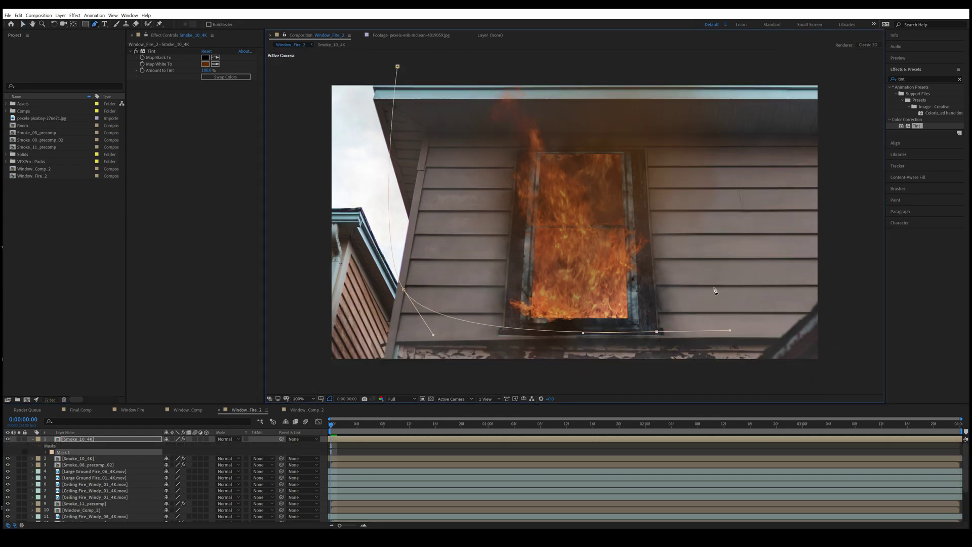
{"action": "left_click_drag", "start_coordinate": [844, 80], "coordinate": [822, 11]}
{"action": "left_click_drag", "start_coordinate": [604, 53], "coordinate": [521, 51]}
{"action": "left_click", "coordinate": [398, 66]}
{"action": "mouse_move", "coordinate": [597, 61]}
{"action": "left_mouse_down"}
{"action": "mouse_move", "coordinate": [588, 93]}
{"action": "mouse_move", "coordinate": [590, 46]}
{"action": "left_mouse_up"}
Step: Apply a very wide feather to the mask on the top Smoke_10_4K copy
{"action": "key", "text": "v"}
{"action": "key", "text": "shift+slash"}
{"action": "key", "text": "f"}
{"action": "left_click_drag", "start_coordinate": [174, 453], "coordinate": [230, 455]}
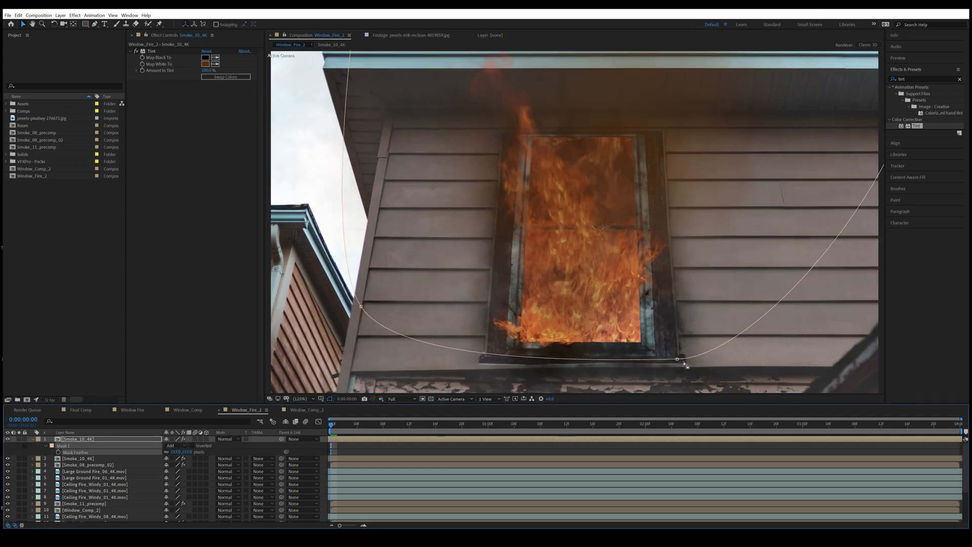
Step: Set the top Smoke_10_4K copy's opacity to 90%
{"action": "left_click", "coordinate": [85, 439]}
{"action": "key", "text": "t"}
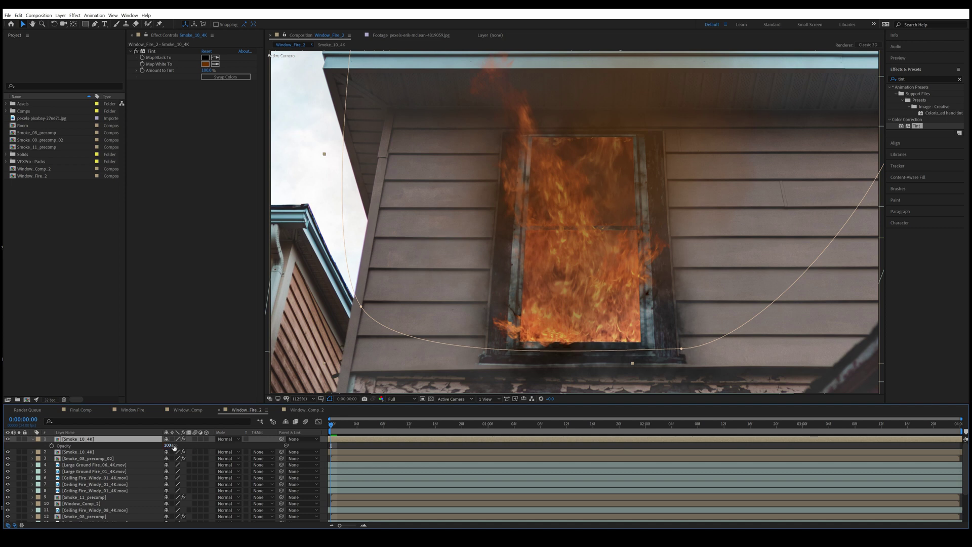
{"action": "left_click", "coordinate": [169, 446]}
{"action": "type", "text": "90"}
{"action": "key", "text": "Return"}
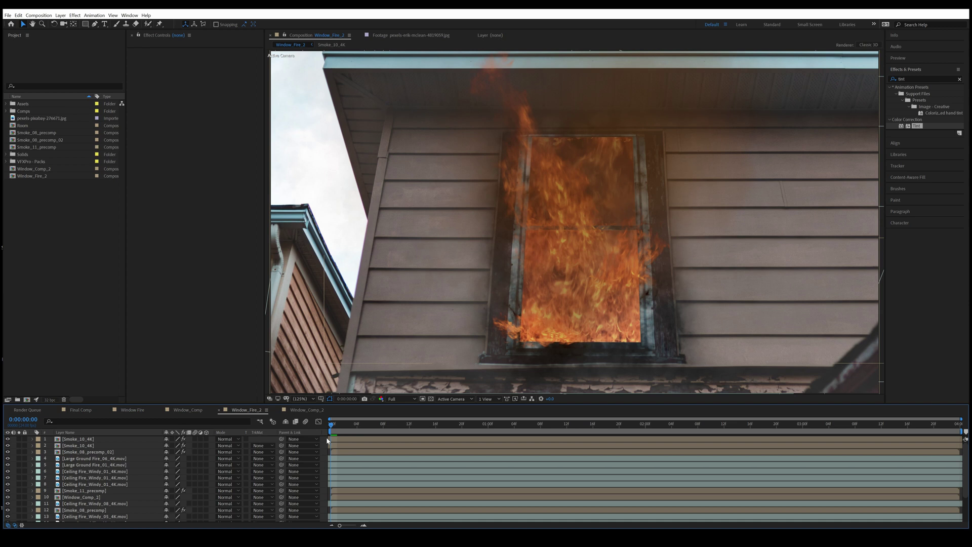
Step: Create a new 1920 × 1080 px composition named Final Comp_02 to hold Window_Fire_2
{"action": "key", "text": "ctrl+n"}
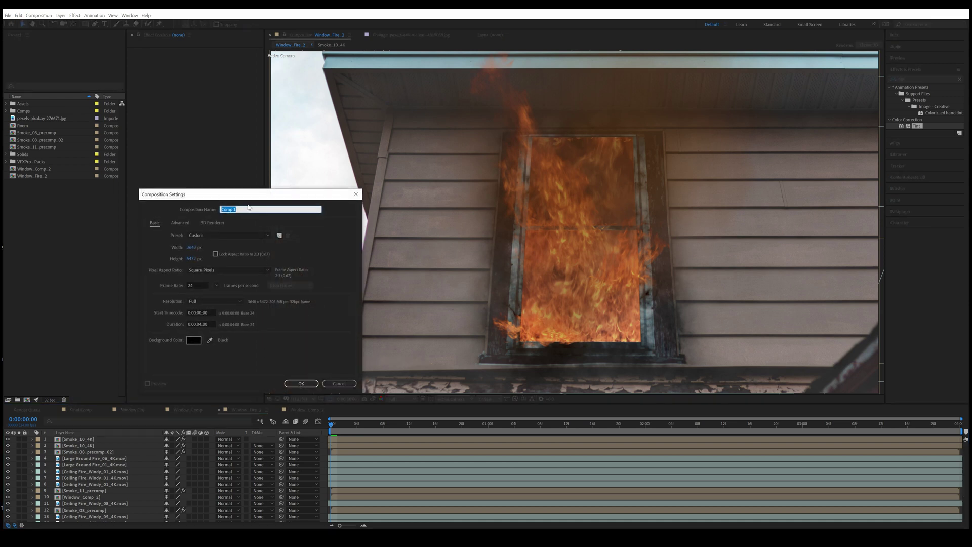
{"action": "type", "text": "Final"}
{"action": "left_click", "coordinate": [192, 248]}
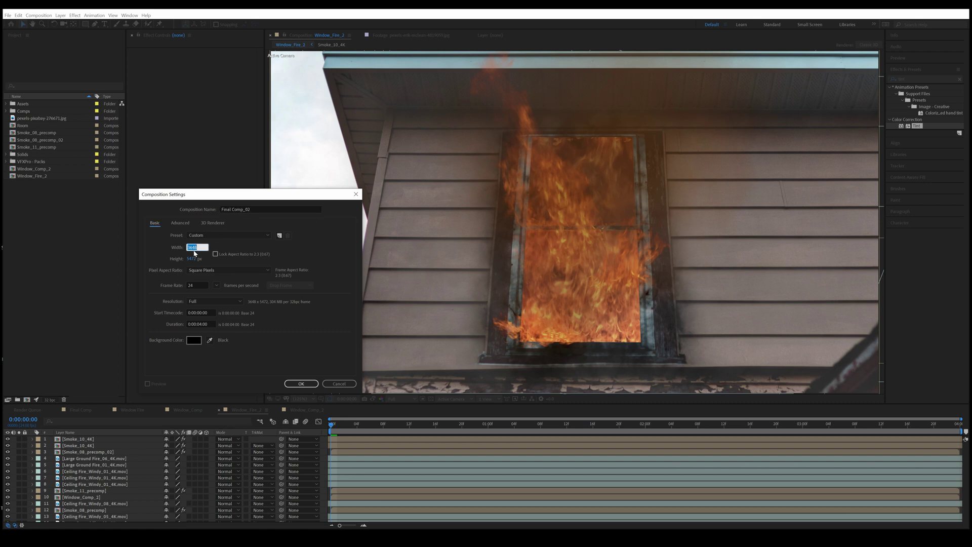
{"action": "type", "text": "1920"}
{"action": "key", "text": "Tab"}
{"action": "type", "text": "1080"}
{"action": "key", "text": "Return"}
{"action": "left_click", "coordinate": [306, 384]}
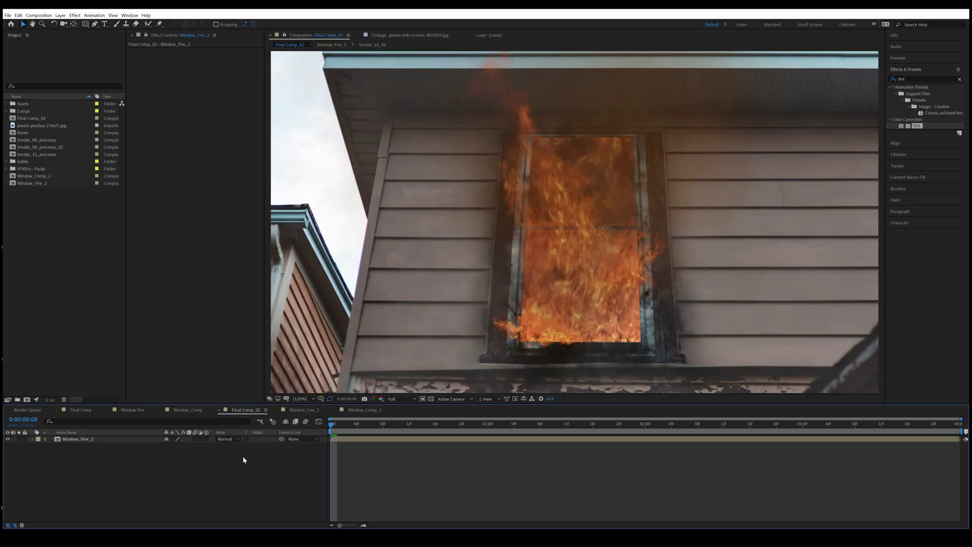
Step: Add an adjustment layer named Grade above Window_Fire_2 and compare the shot with the grade off and on
{"action": "left_click", "coordinate": [133, 457]}
{"action": "right_click", "coordinate": [412, 354]}
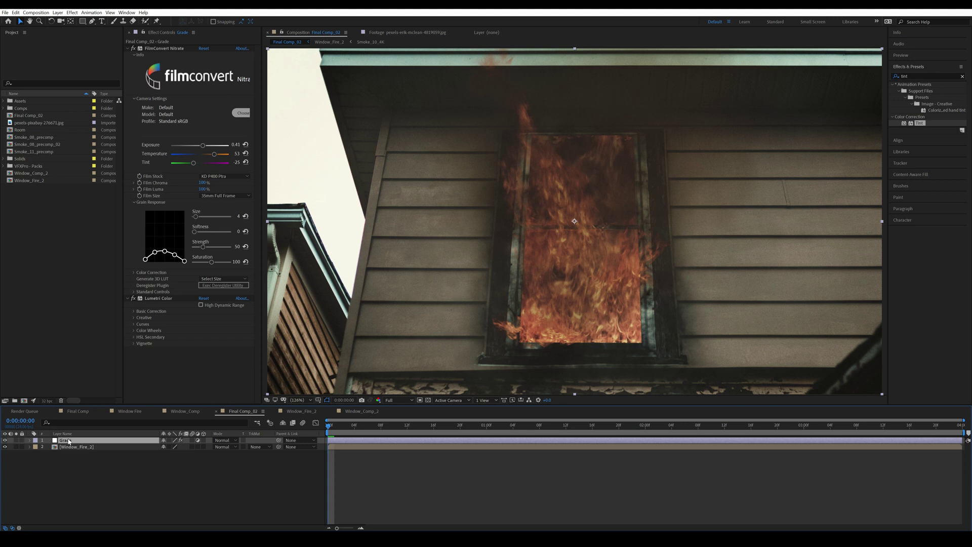
{"action": "scroll", "coordinate": [556, 197], "scroll_direction": "down", "scroll_amount": 1}
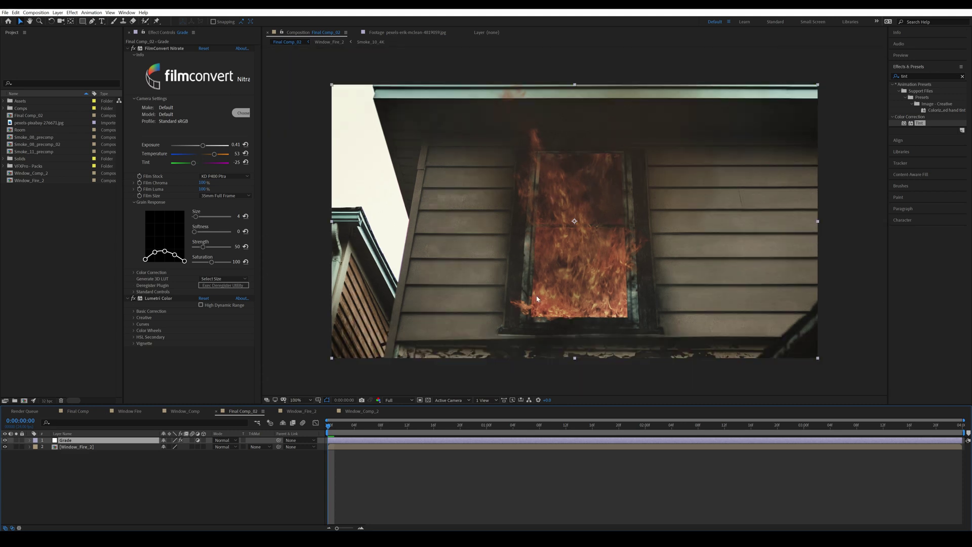
{"action": "left_click", "coordinate": [5, 440]}
{"action": "left_click", "coordinate": [5, 440]}
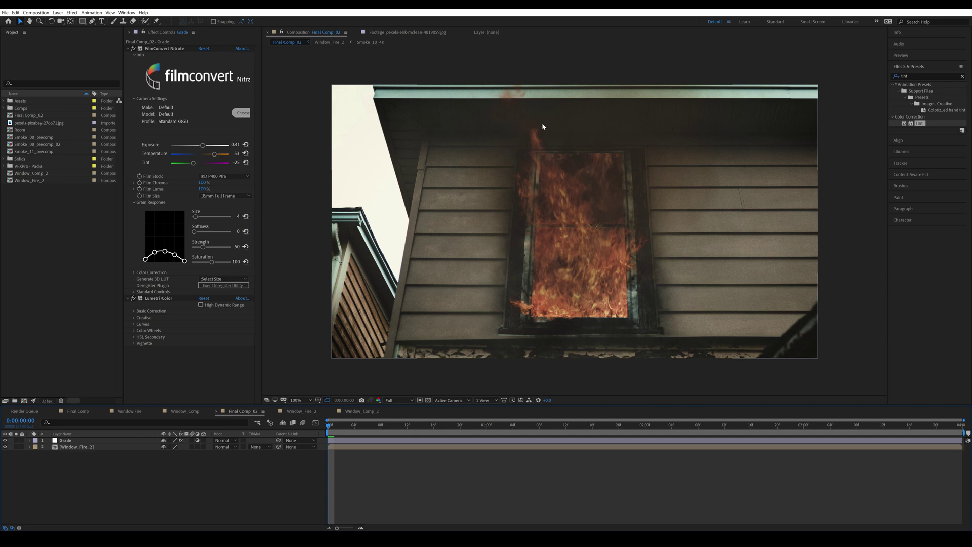
Step: Review the Grade layer's FilmConvert Nitrate settings, including the KD P400 Ptra film stock, grain, color wheels and curves
{"action": "left_click", "coordinate": [82, 441]}
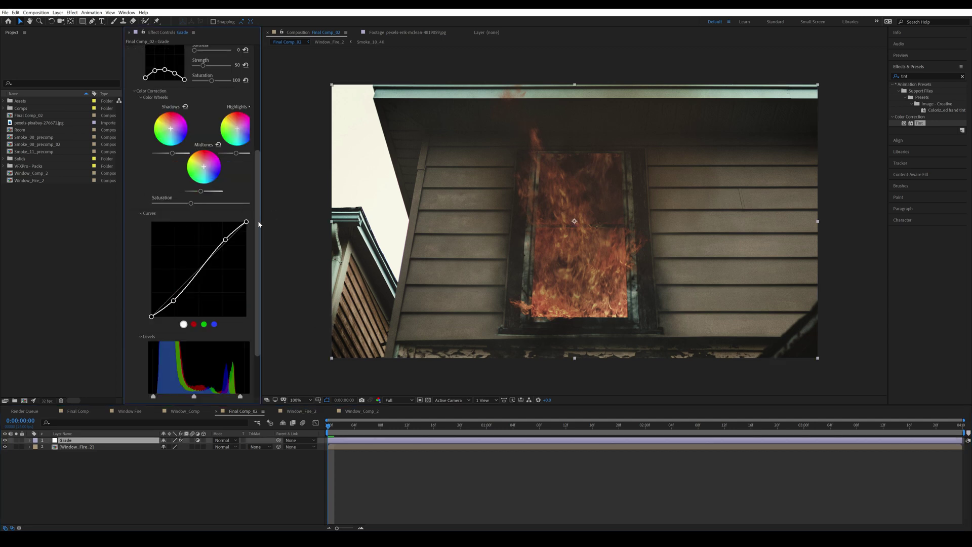
{"action": "left_click_drag", "start_coordinate": [257, 220], "coordinate": [256, 254]}
{"action": "scroll", "coordinate": [254, 248], "scroll_direction": "up", "scroll_amount": 10}
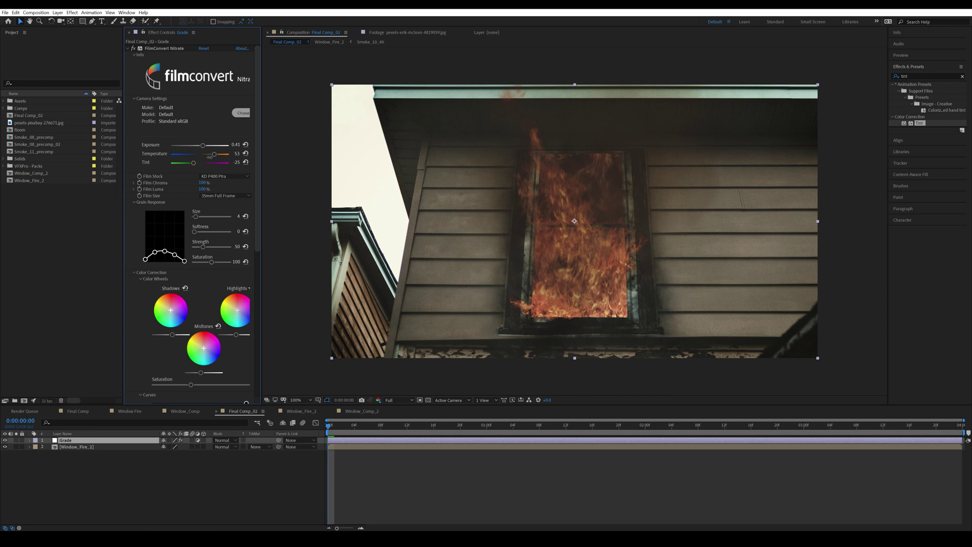
{"action": "left_click", "coordinate": [219, 177]}
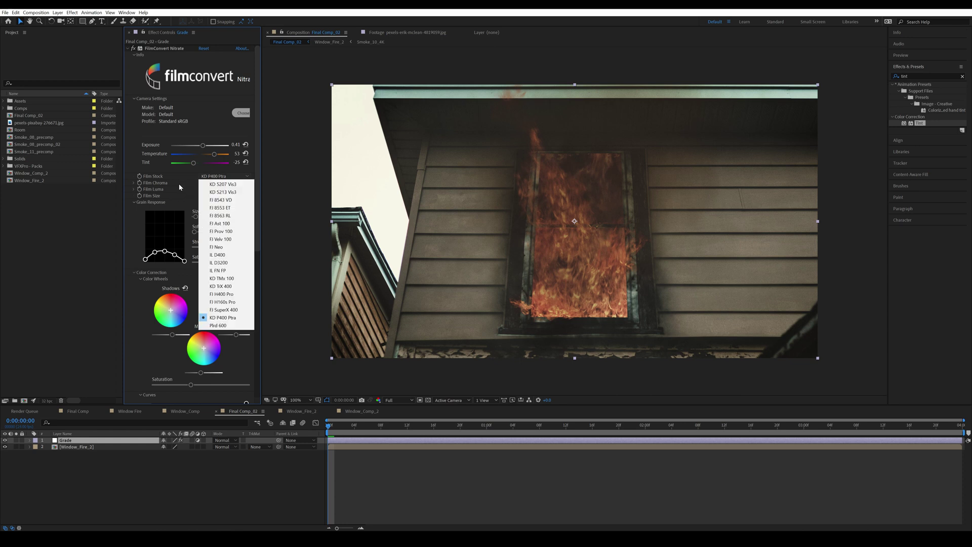
{"action": "left_click", "coordinate": [223, 317]}
{"action": "scroll", "coordinate": [137, 290], "scroll_direction": "down", "scroll_amount": 4}
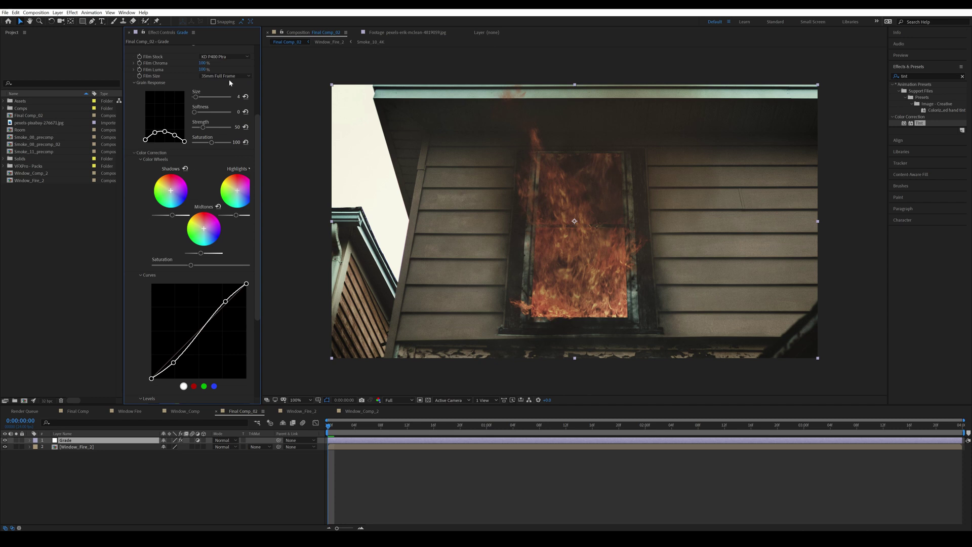
{"action": "scroll", "coordinate": [257, 305], "scroll_direction": "down", "scroll_amount": 1}
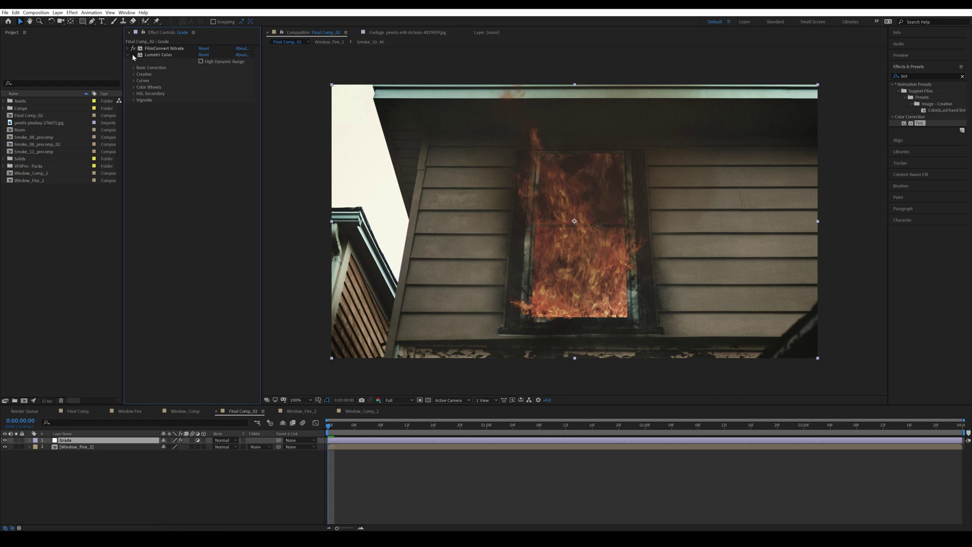
Step: Compare the shot with the Grade layer's Lumetri Color effect off and on, and save the project
{"action": "left_click", "coordinate": [132, 54]}
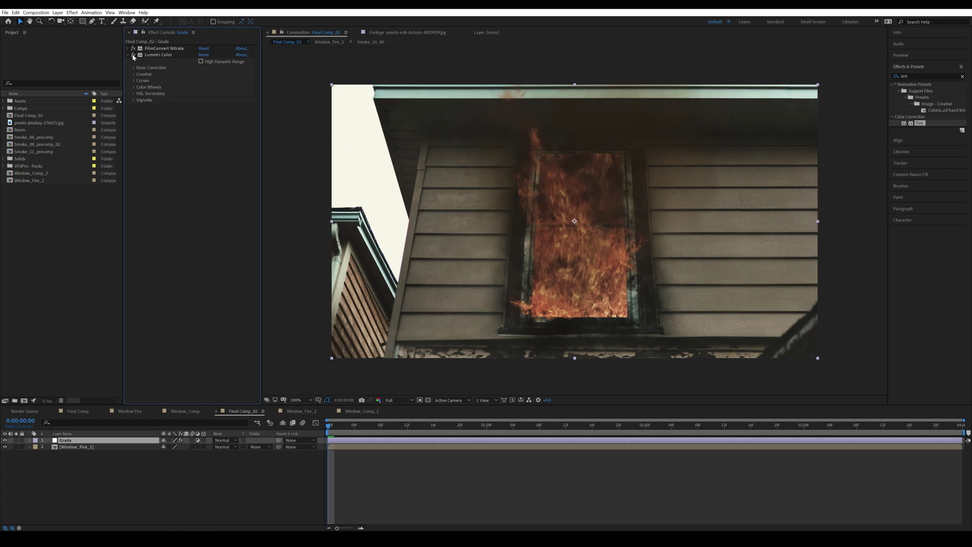
{"action": "left_click", "coordinate": [133, 55]}
{"action": "key", "text": "ctrl+s"}
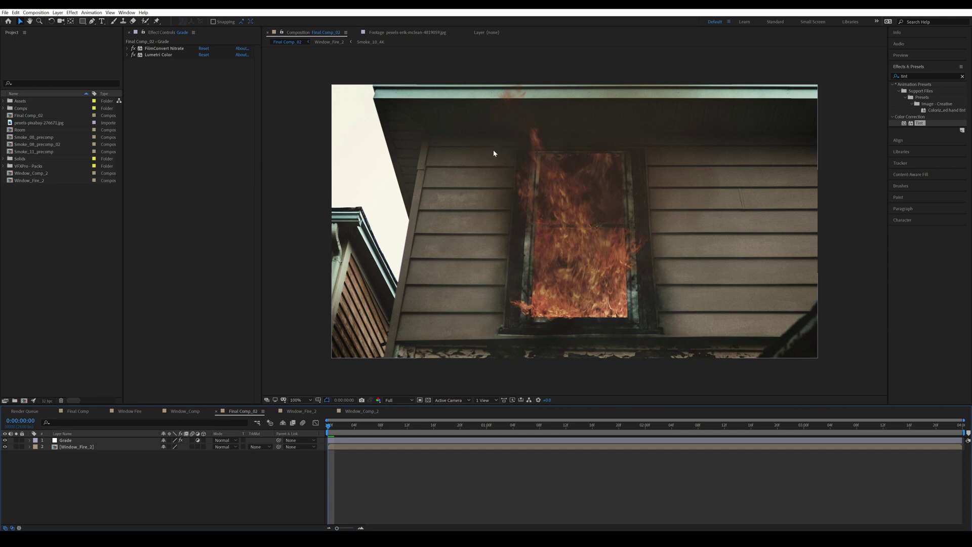
{"action": "left_click", "coordinate": [80, 447]}
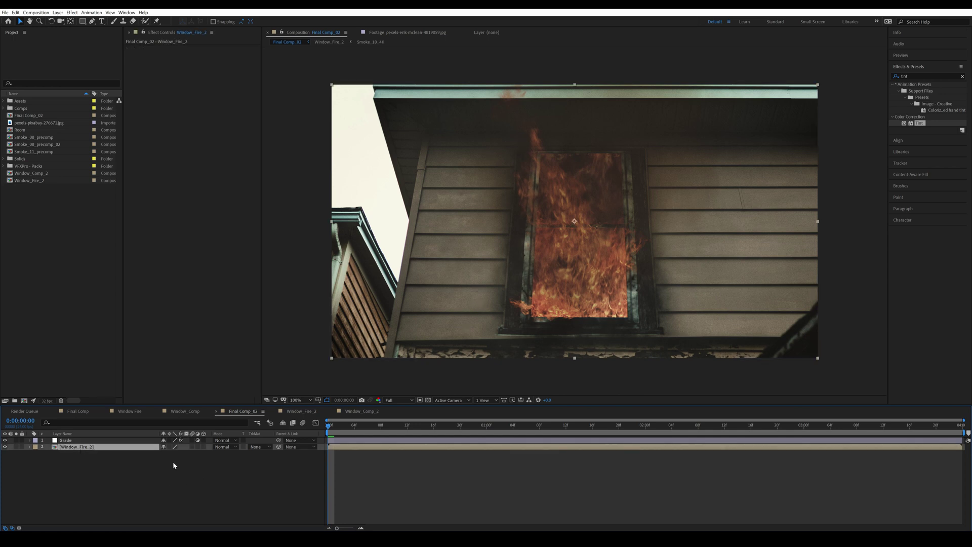
{"action": "left_click", "coordinate": [124, 475]}
{"action": "left_click", "coordinate": [93, 447]}
{"action": "left_click", "coordinate": [96, 453]}
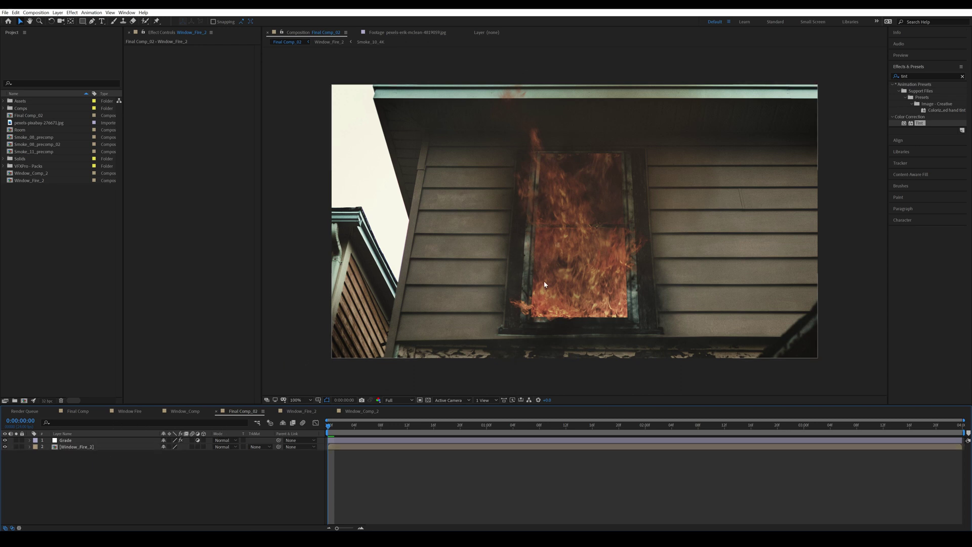
{"action": "left_click", "coordinate": [119, 475]}
{"action": "key", "text": "ctrl+s"}
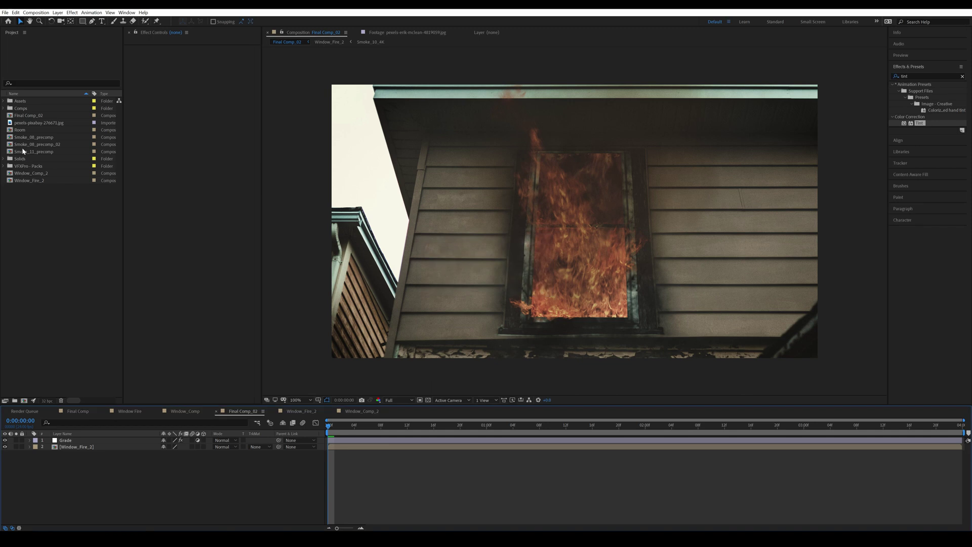
Step: Add Smoke_08_4K between Grade and Window_Fire_2, and enlarge, rotate and reposition it so the smoke fills the frame
{"action": "left_click", "coordinate": [49, 144]}
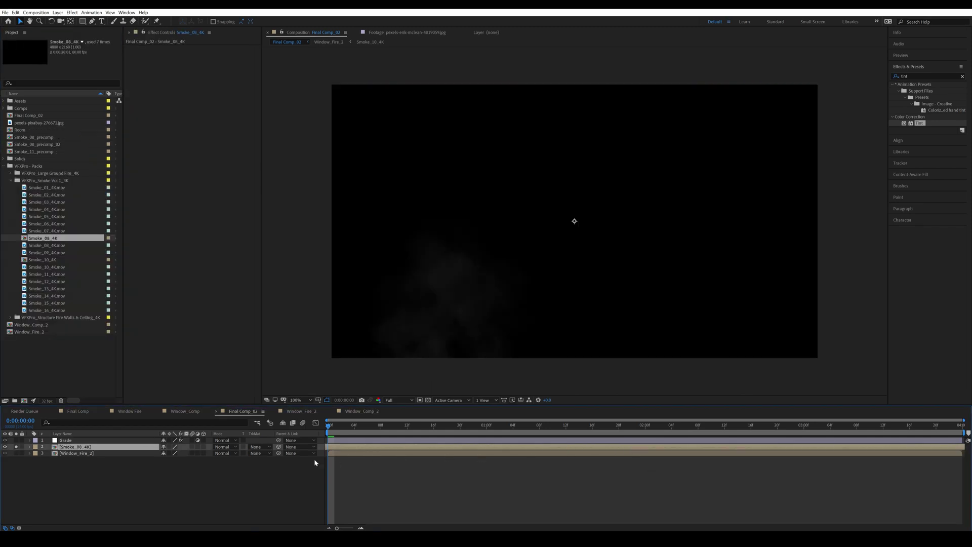
{"action": "key", "text": "s"}
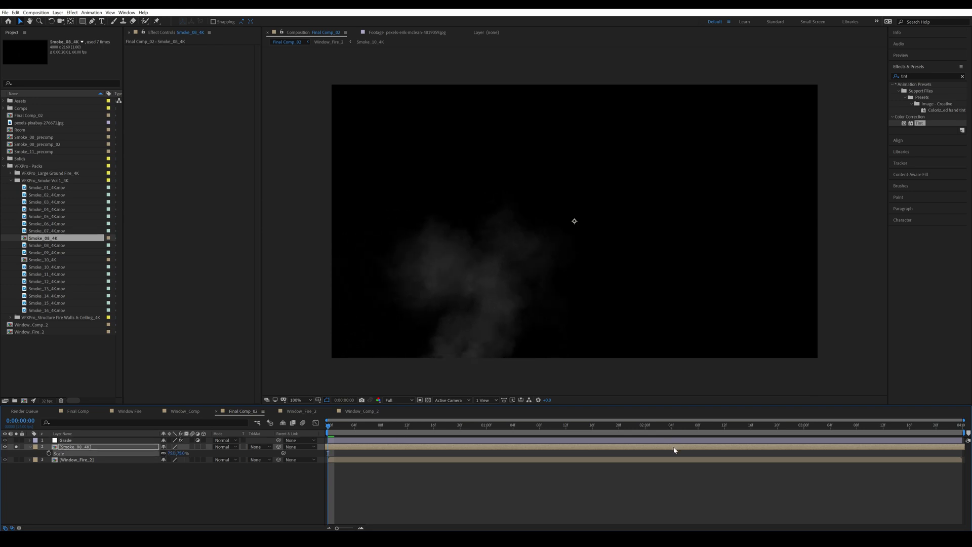
{"action": "left_click", "coordinate": [674, 448]}
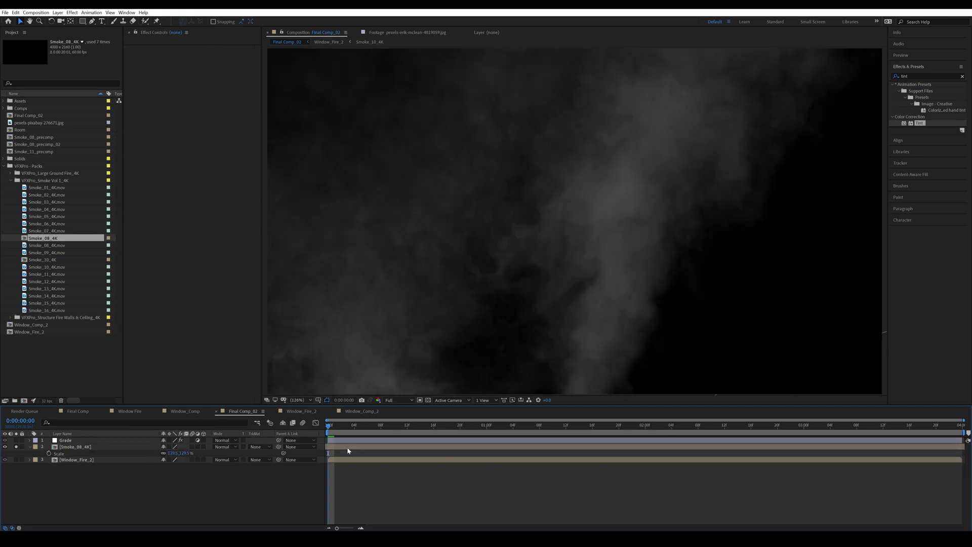
{"action": "left_click", "coordinate": [348, 448]}
{"action": "scroll", "coordinate": [539, 229], "scroll_direction": "down", "scroll_amount": 2}
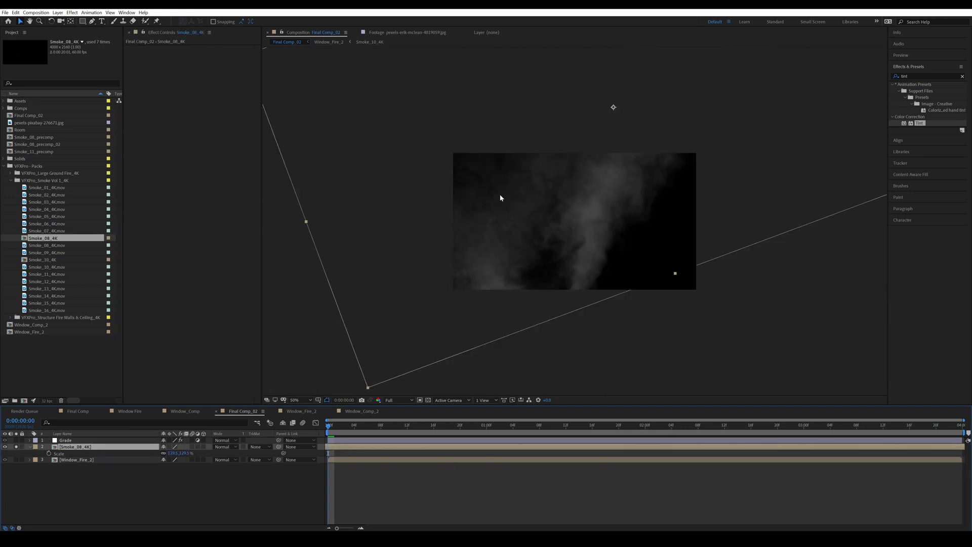
{"action": "left_click", "coordinate": [300, 265]}
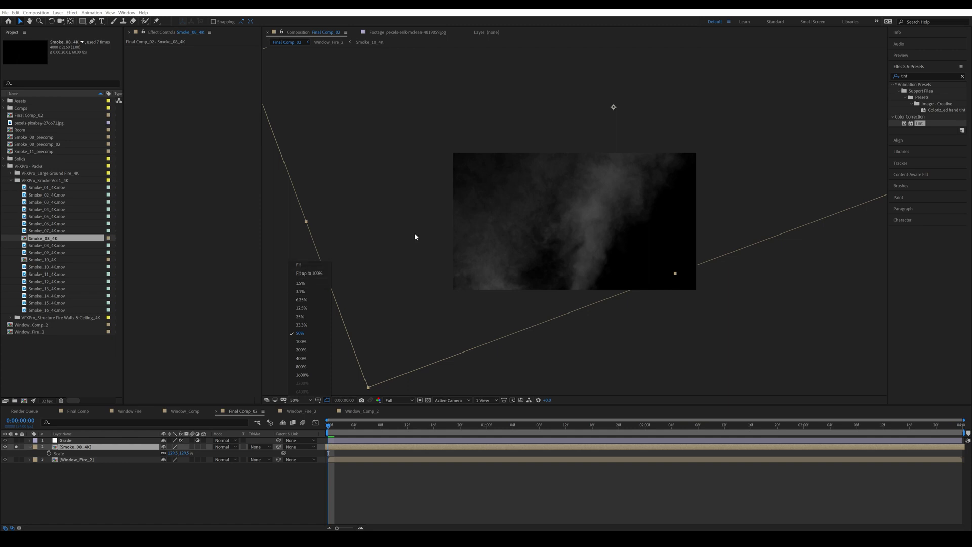
{"action": "left_click", "coordinate": [85, 447]}
{"action": "scroll", "coordinate": [763, 173], "scroll_direction": "down", "scroll_amount": 1}
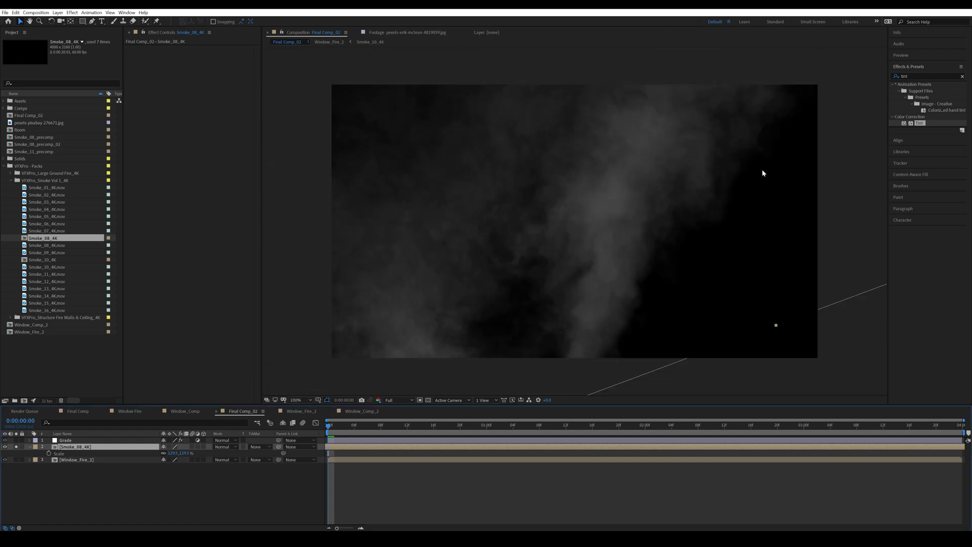
Step: Unsolo Smoke_08_4K and draw a widely feathered mask on it, following the roof edge and enclosing the wall and window
{"action": "left_click", "coordinate": [16, 447]}
{"action": "key", "text": "g"}
{"action": "left_click", "coordinate": [373, 74]}
{"action": "left_click", "coordinate": [377, 109]}
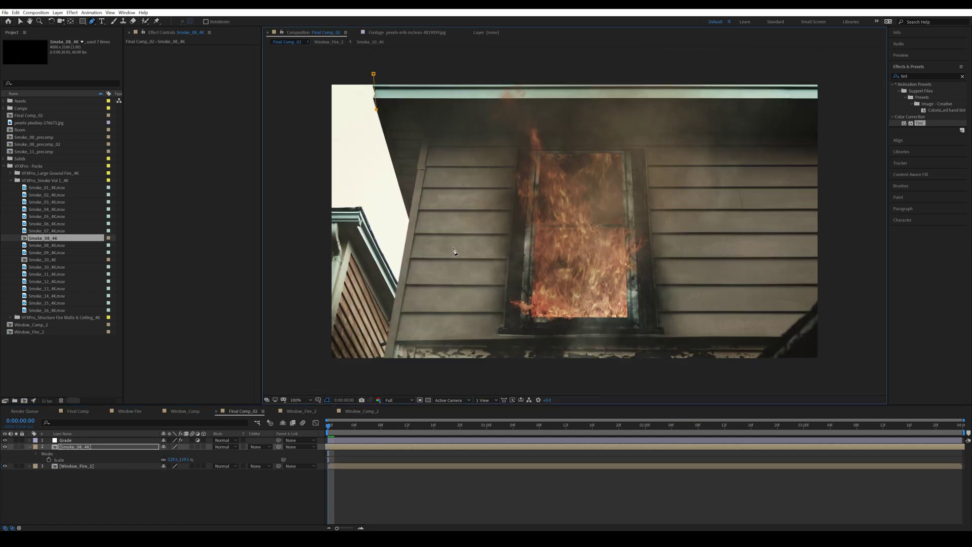
{"action": "left_click", "coordinate": [412, 225]}
{"action": "left_click", "coordinate": [422, 336]}
{"action": "left_click", "coordinate": [768, 342]}
{"action": "left_click", "coordinate": [820, 73]}
{"action": "left_click", "coordinate": [373, 74]}
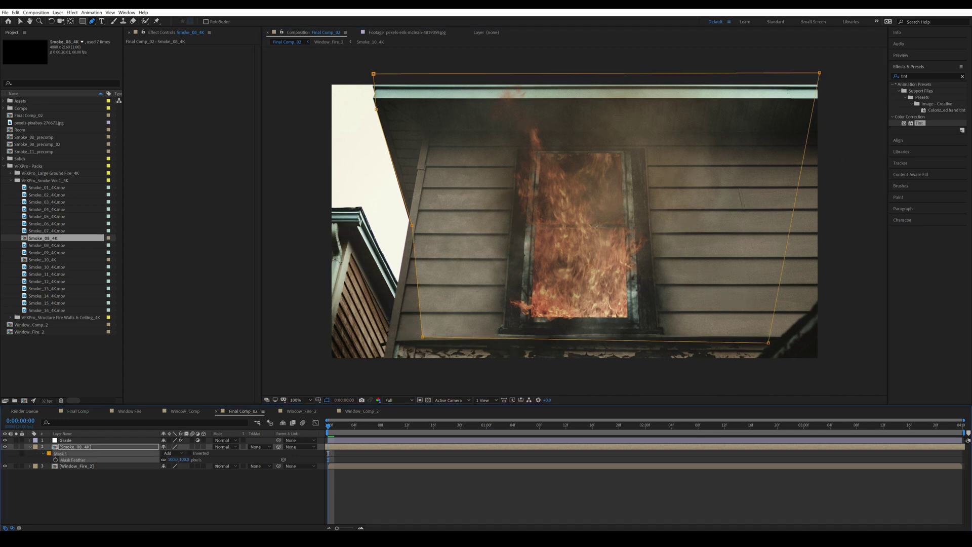
{"action": "key", "text": "f"}
{"action": "key", "text": "v"}
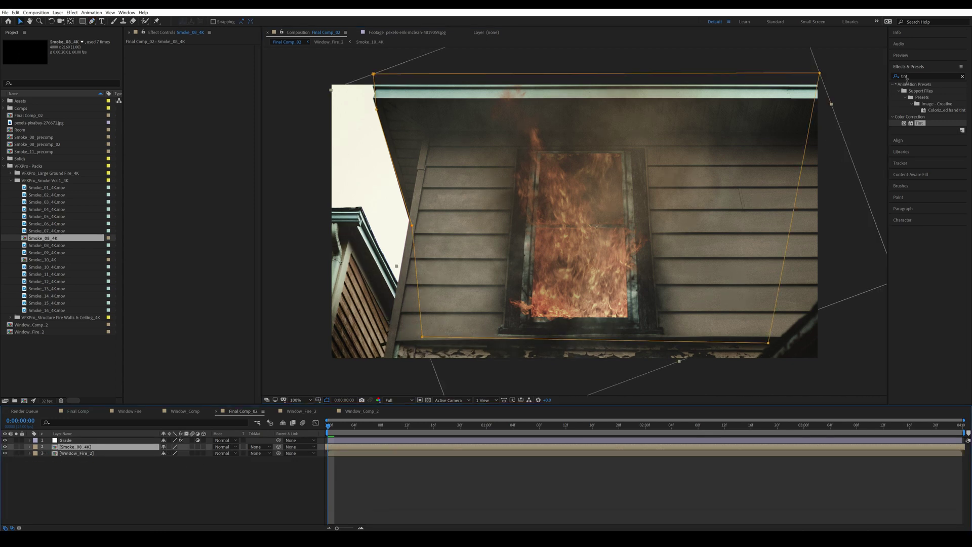
Step: Apply Tint to Smoke_08_4K, mapping white to near-black with the amount to tint at 40%
{"action": "left_click_drag", "start_coordinate": [917, 125], "coordinate": [91, 448]}
{"action": "left_click", "coordinate": [202, 61]}
{"action": "left_click_drag", "start_coordinate": [190, 438], "coordinate": [154, 446]}
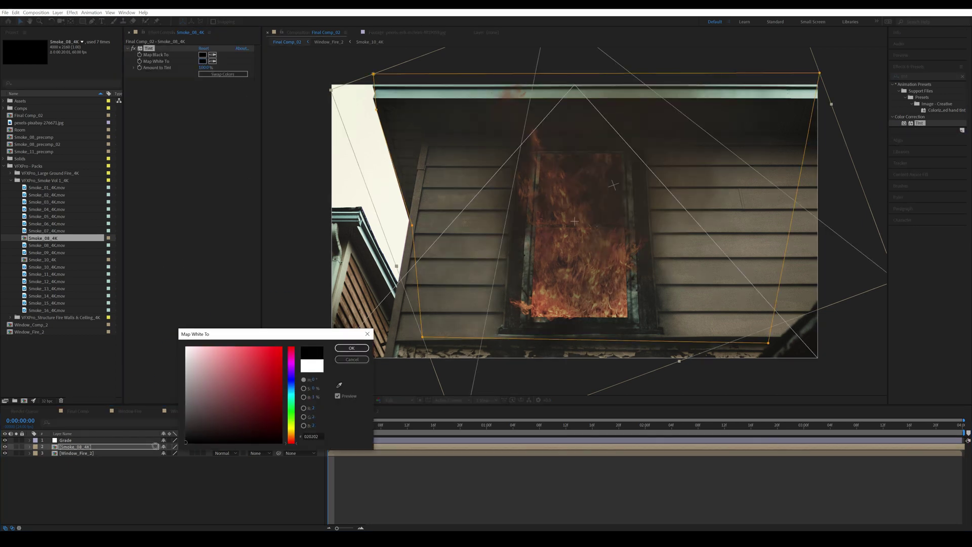
{"action": "left_click", "coordinate": [352, 348]}
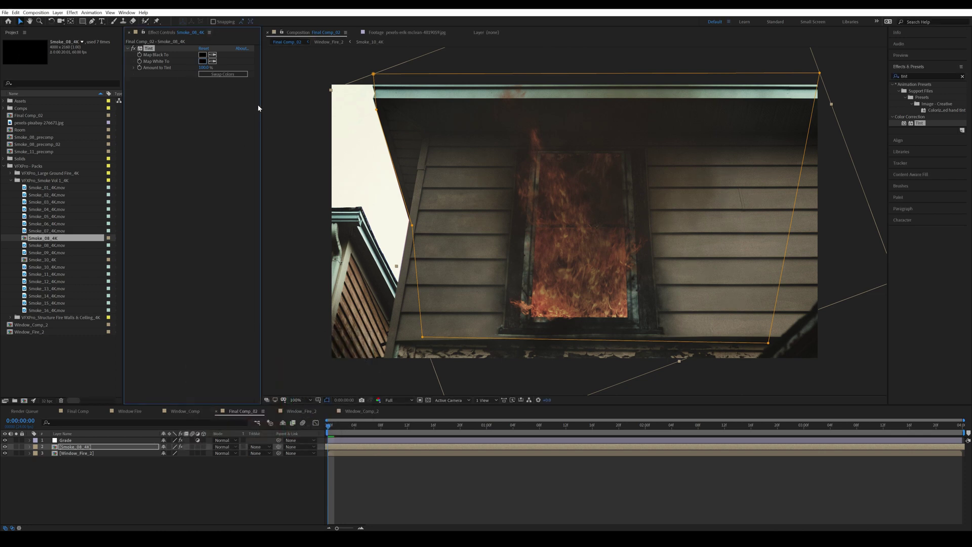
{"action": "left_click", "coordinate": [204, 68]}
{"action": "type", "text": "40"}
{"action": "key", "text": "Return"}
Step: Apply Levels to Smoke_08_4K and lower the alpha channel's input white to about 165
{"action": "left_click", "coordinate": [919, 77]}
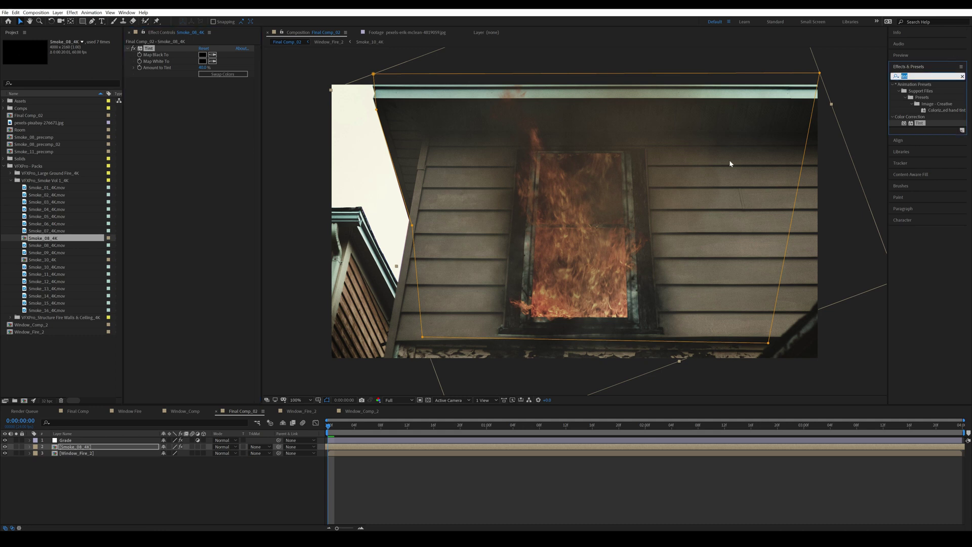
{"action": "type", "text": "levels"}
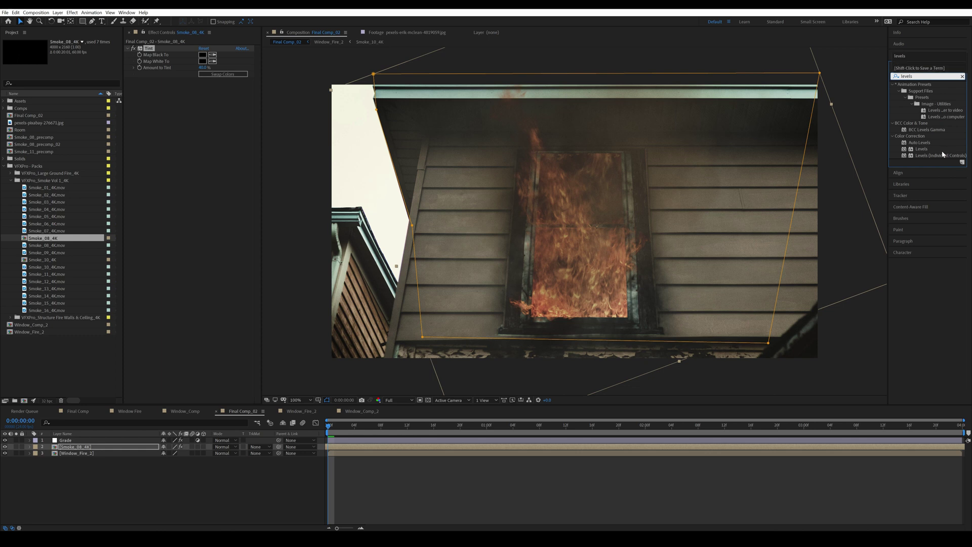
{"action": "left_click", "coordinate": [922, 149]}
{"action": "double_click", "coordinate": [921, 150]}
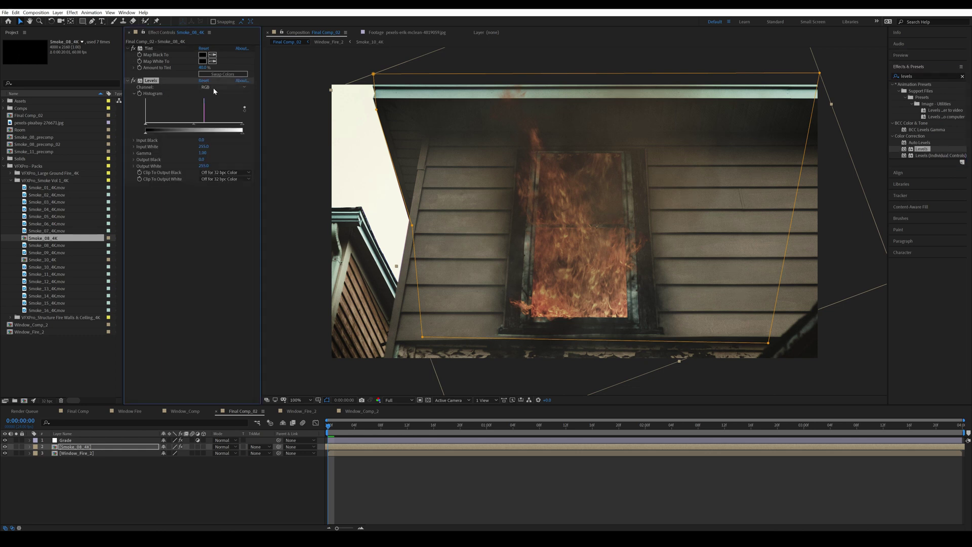
{"action": "left_click", "coordinate": [223, 87]}
{"action": "left_click", "coordinate": [232, 126]}
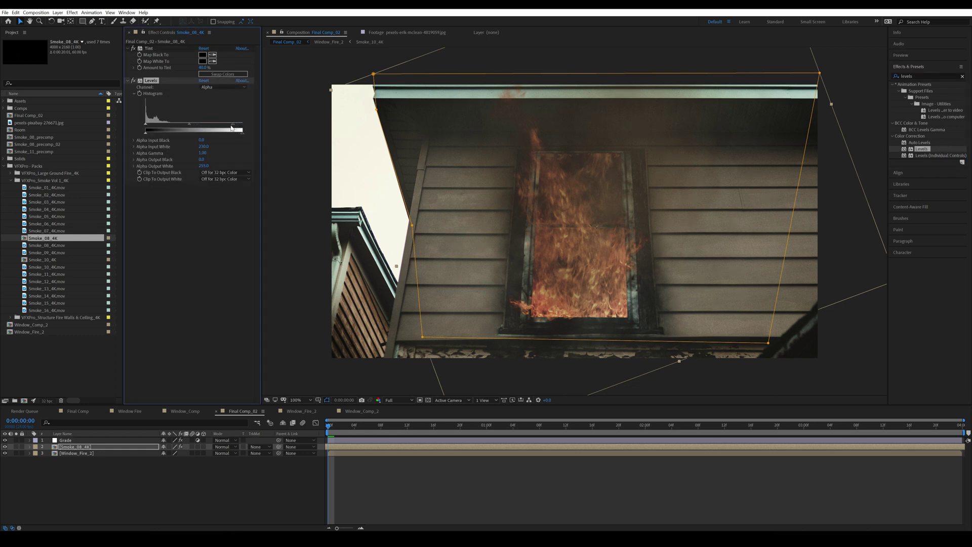
{"action": "left_click_drag", "start_coordinate": [231, 127], "coordinate": [208, 129]}
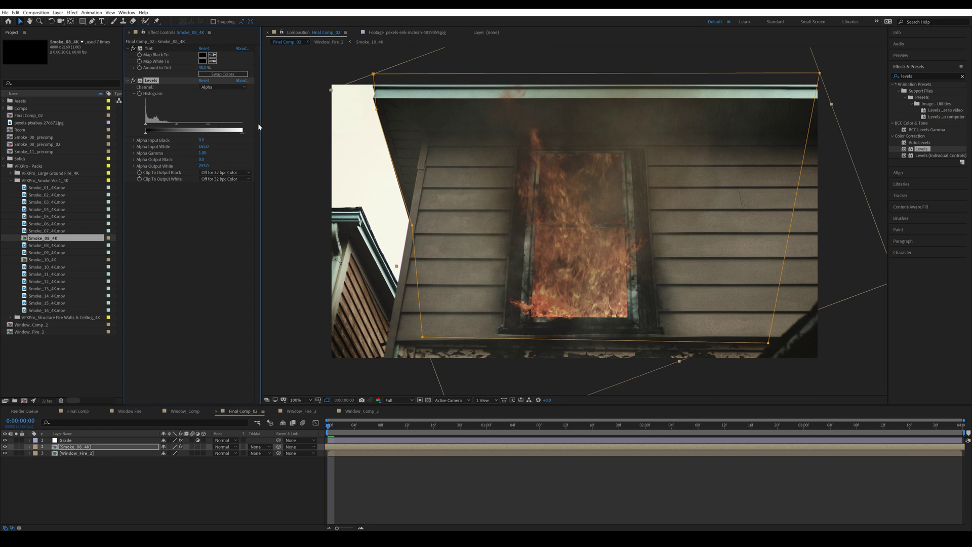
{"action": "left_click", "coordinate": [205, 294]}
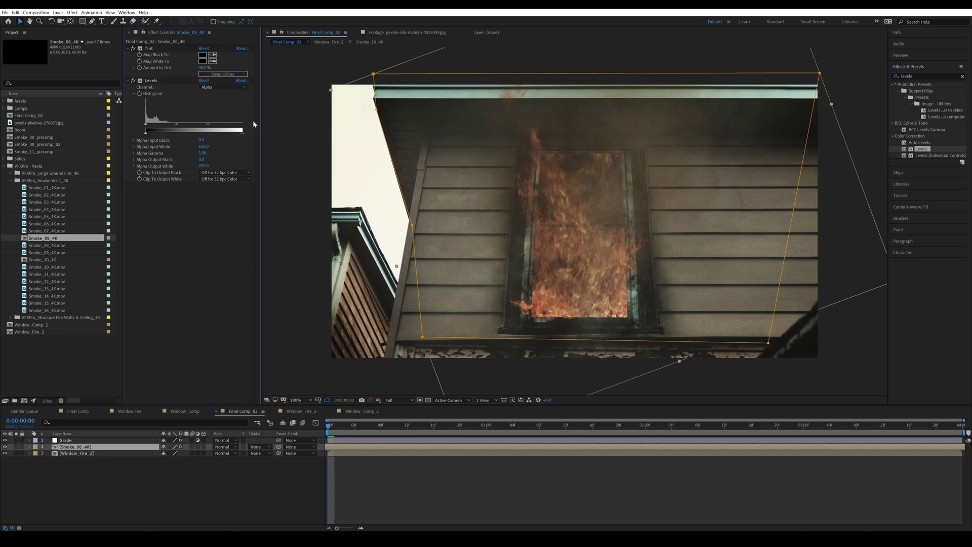
Step: Compare the graded shot with the Smoke_08_4K layer hidden and shown
{"action": "left_click", "coordinate": [5, 446]}
{"action": "left_click", "coordinate": [5, 446]}
{"action": "left_click", "coordinate": [5, 446]}
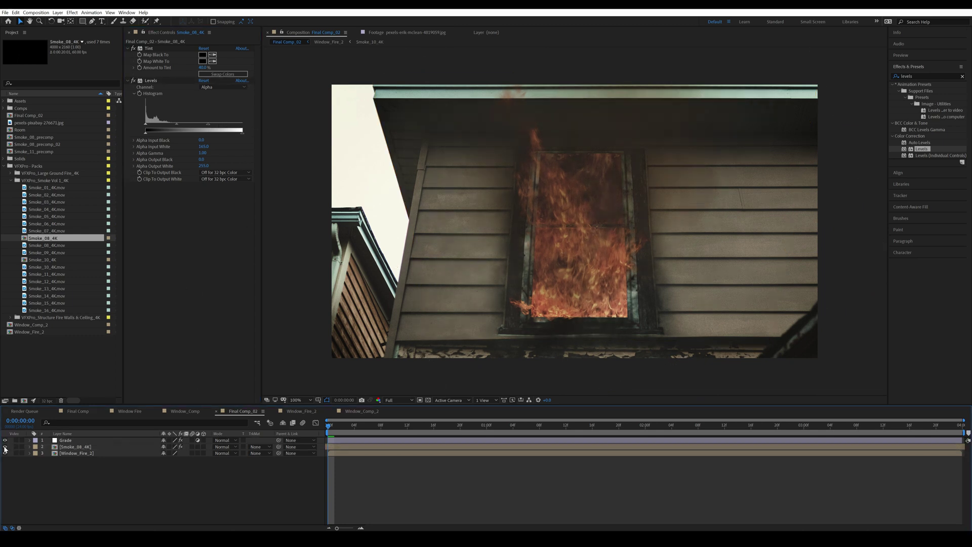
{"action": "left_click", "coordinate": [5, 447]}
{"action": "left_click", "coordinate": [5, 447]}
{"action": "left_click", "coordinate": [5, 447]}
{"action": "left_click", "coordinate": [5, 447]}
{"action": "left_click", "coordinate": [6, 447]}
{"action": "left_click", "coordinate": [85, 447]}
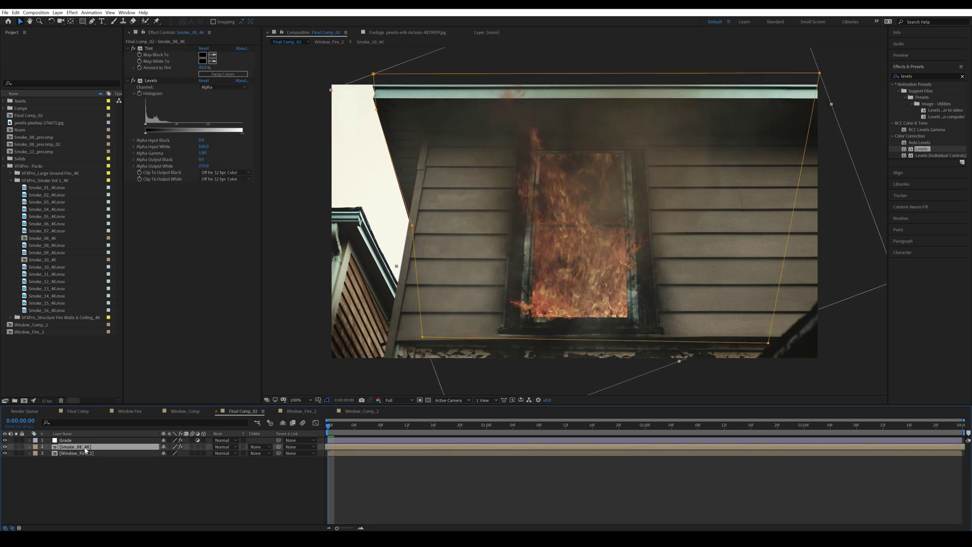
Step: Duplicate Smoke_08_4K, delete the copy's mask, and reposition the soloed smoke before bringing the other layers back
{"action": "key", "text": "ctrl+d"}
{"action": "key", "text": "m"}
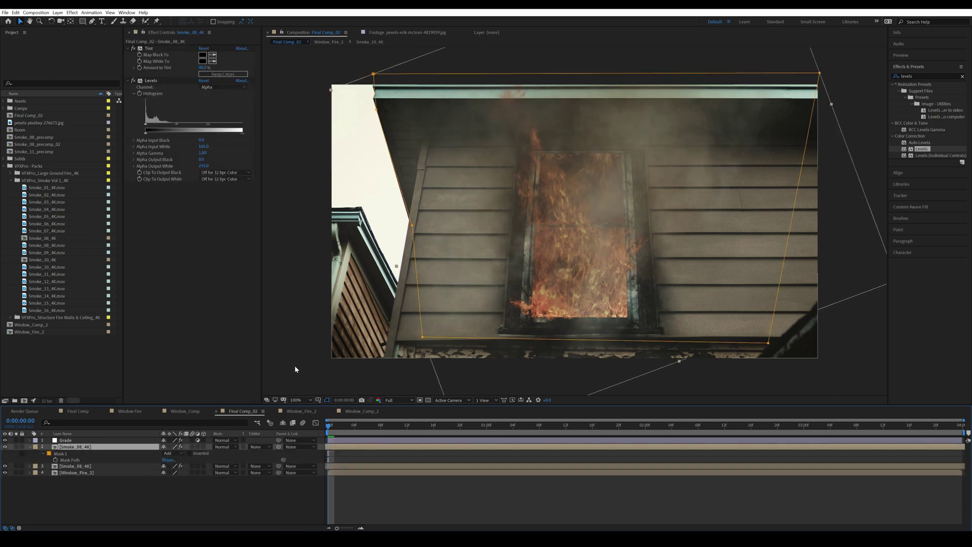
{"action": "left_click", "coordinate": [66, 454]}
{"action": "key", "text": "Delete"}
{"action": "left_click_drag", "start_coordinate": [16, 440], "coordinate": [16, 460]}
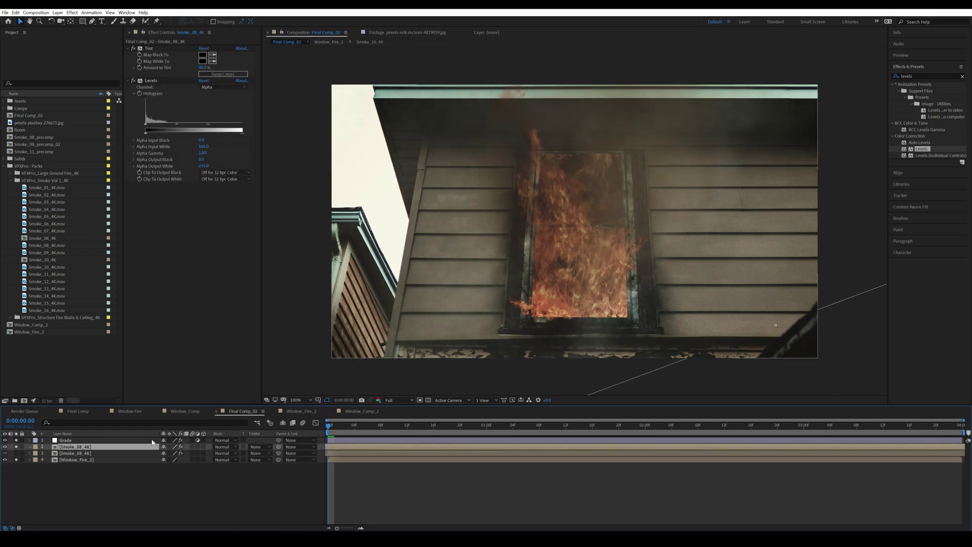
{"action": "left_click", "coordinate": [16, 446], "text": "alt"}
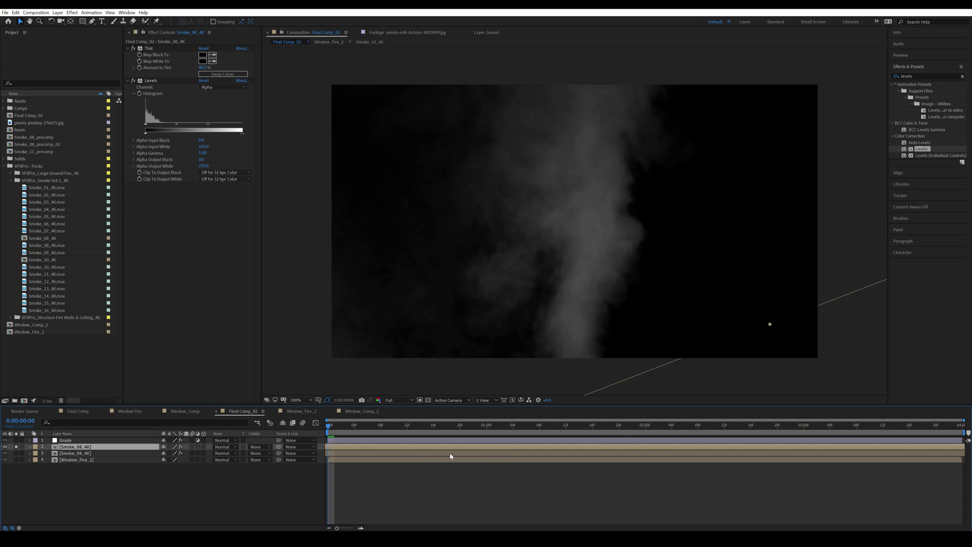
{"action": "left_click_drag", "start_coordinate": [350, 342], "coordinate": [482, 252]}
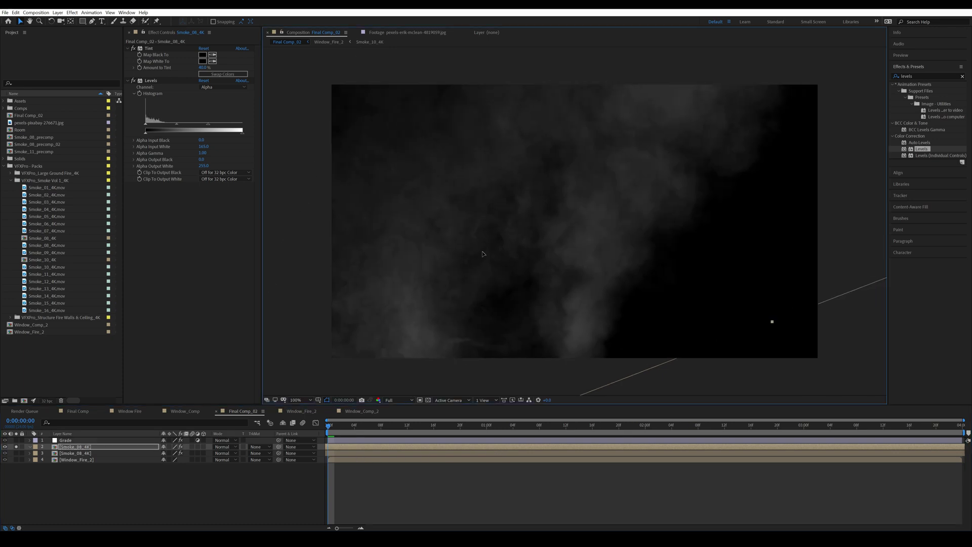
{"action": "left_click", "coordinate": [18, 447]}
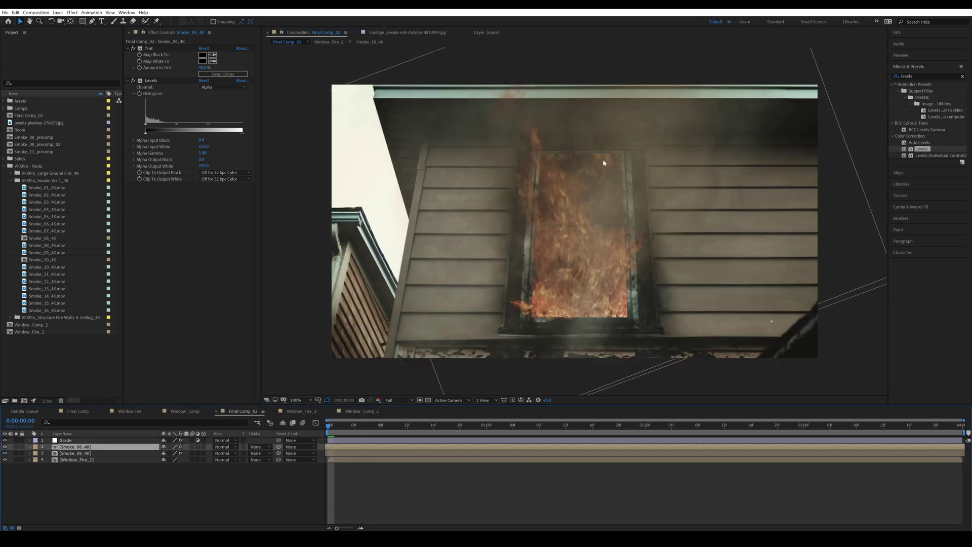
Step: Draw a four-point mask on the duplicated smoke from above the roof edge down around the window, and feather it widely
{"action": "key", "text": "g"}
{"action": "left_click", "coordinate": [473, 66]}
{"action": "left_click", "coordinate": [438, 333]}
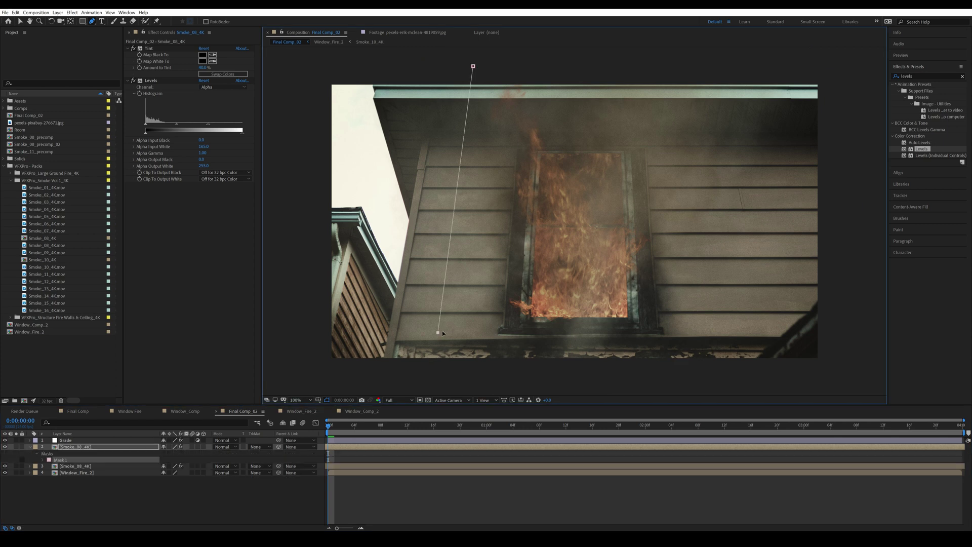
{"action": "left_click", "coordinate": [721, 340]}
{"action": "left_click", "coordinate": [717, 59]}
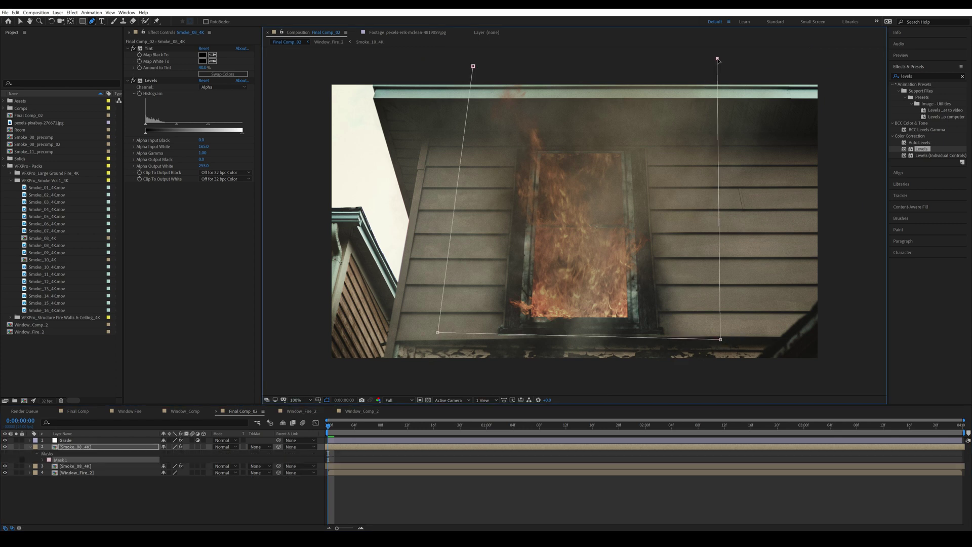
{"action": "left_click", "coordinate": [472, 66]}
{"action": "key", "text": "f"}
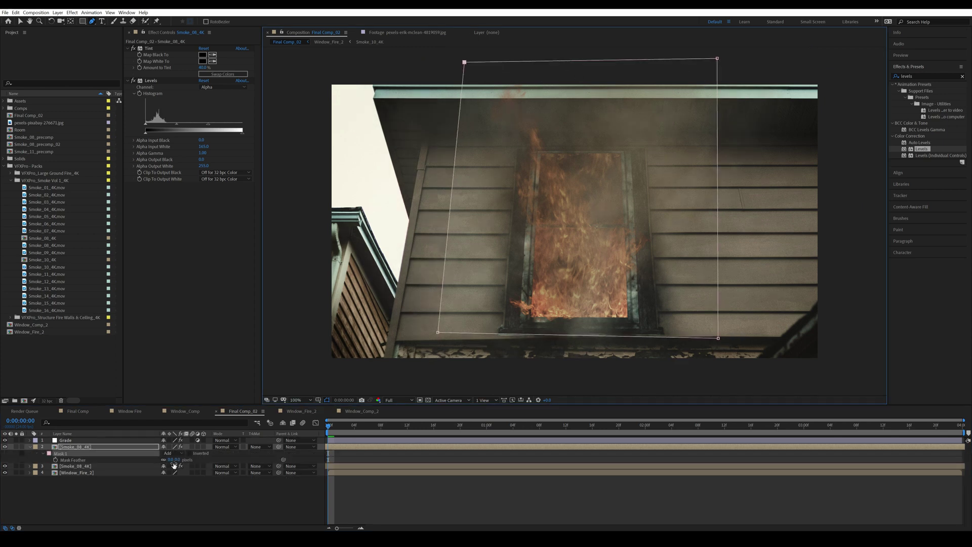
{"action": "left_click_drag", "start_coordinate": [173, 461], "coordinate": [262, 461]}
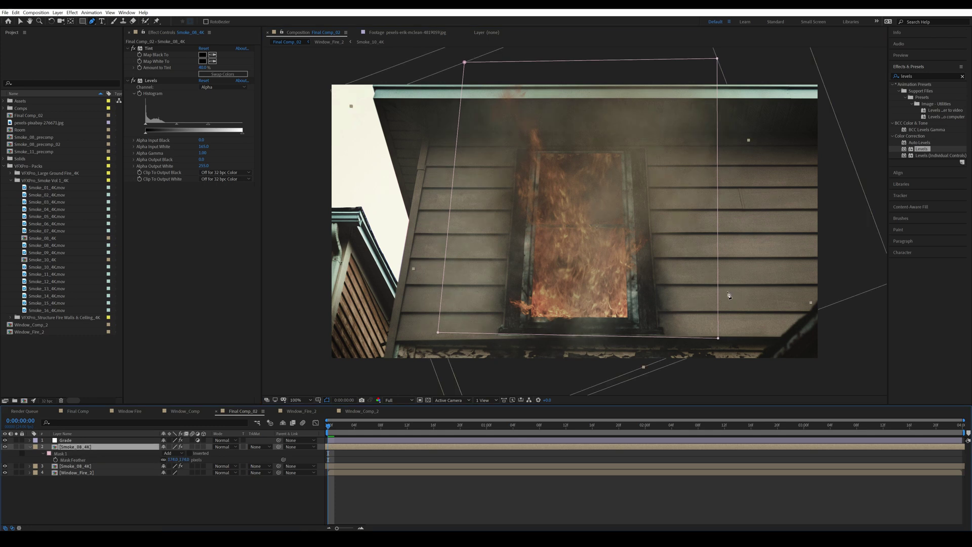
Step: Set the duplicated smoke's amount to tint to 20% and slightly lower the layer's opacity
{"action": "left_click", "coordinate": [210, 69]}
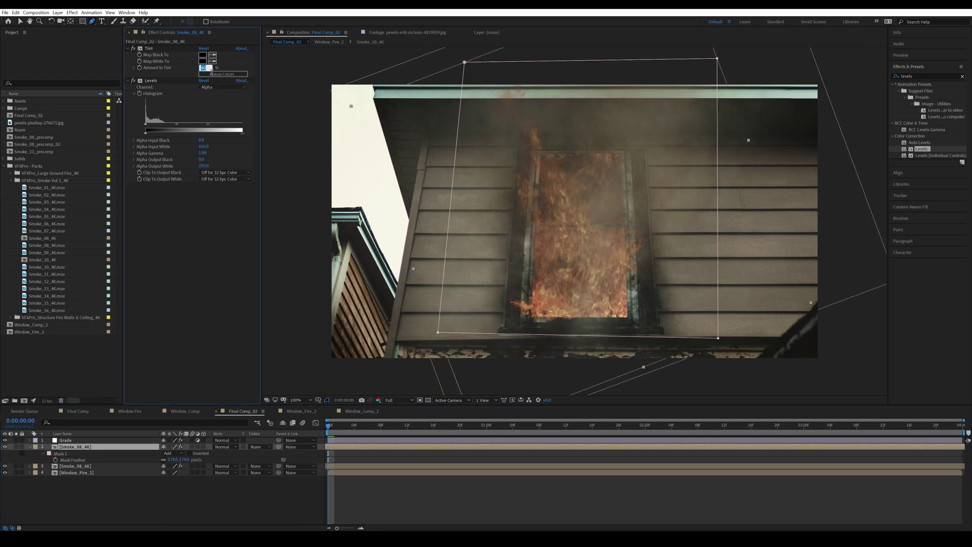
{"action": "left_click", "coordinate": [183, 276]}
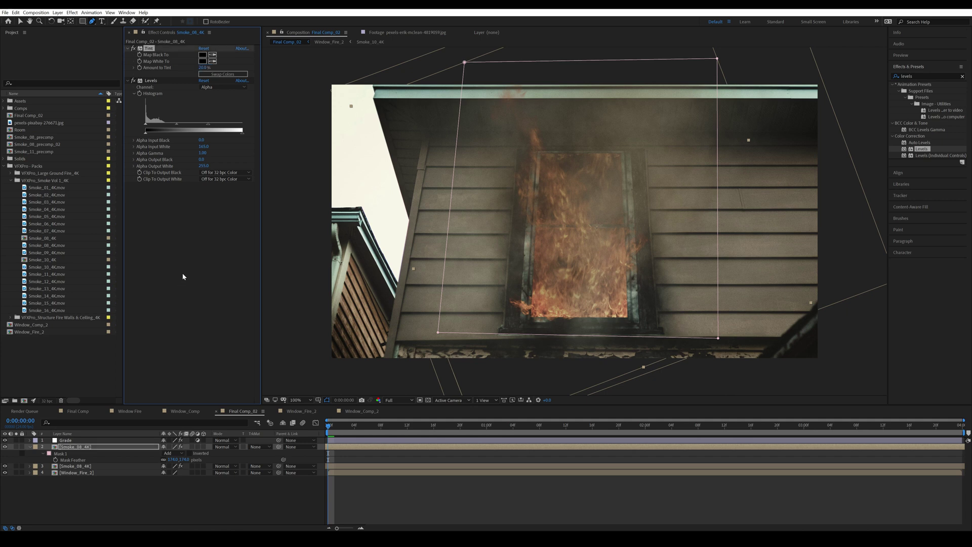
{"action": "left_click", "coordinate": [101, 448]}
{"action": "key", "text": "t"}
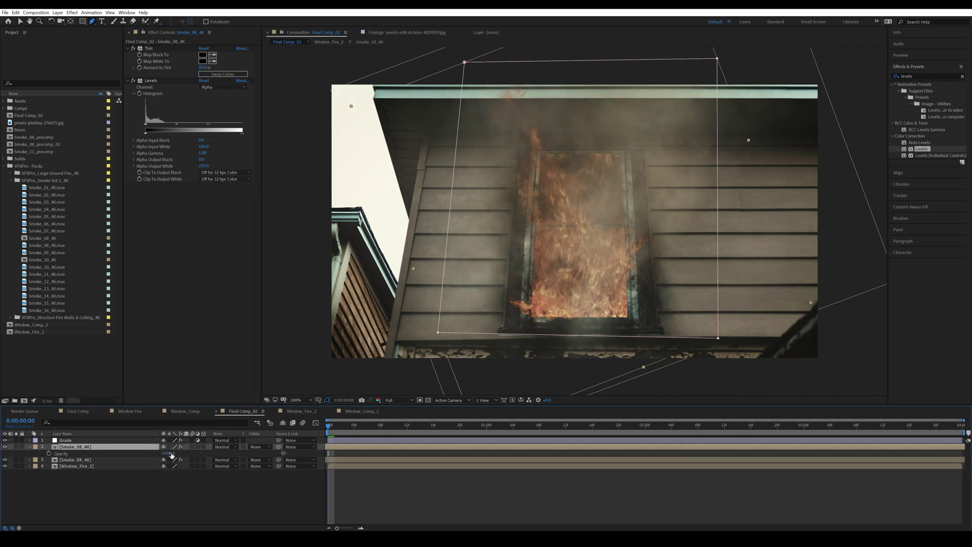
{"action": "left_click_drag", "start_coordinate": [174, 455], "coordinate": [155, 458]}
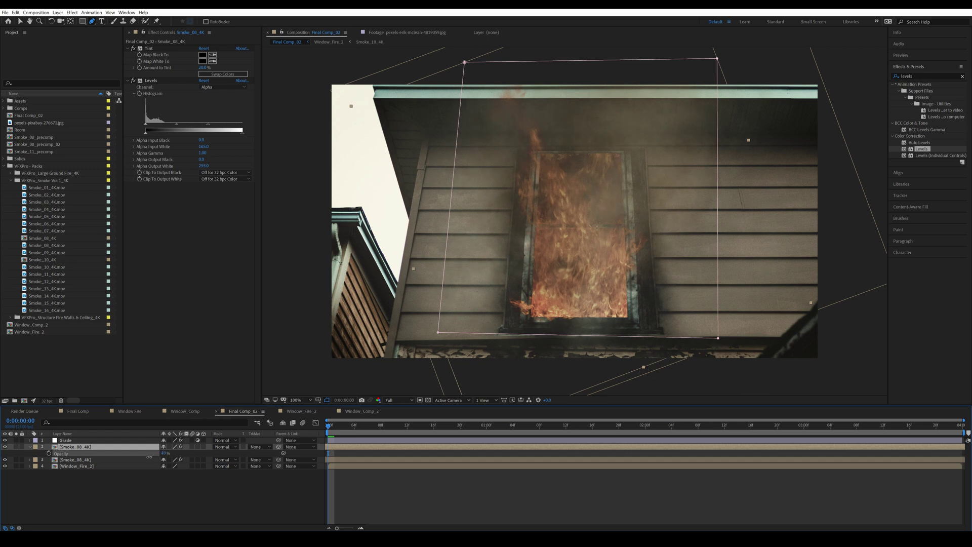
{"action": "left_click", "coordinate": [199, 498]}
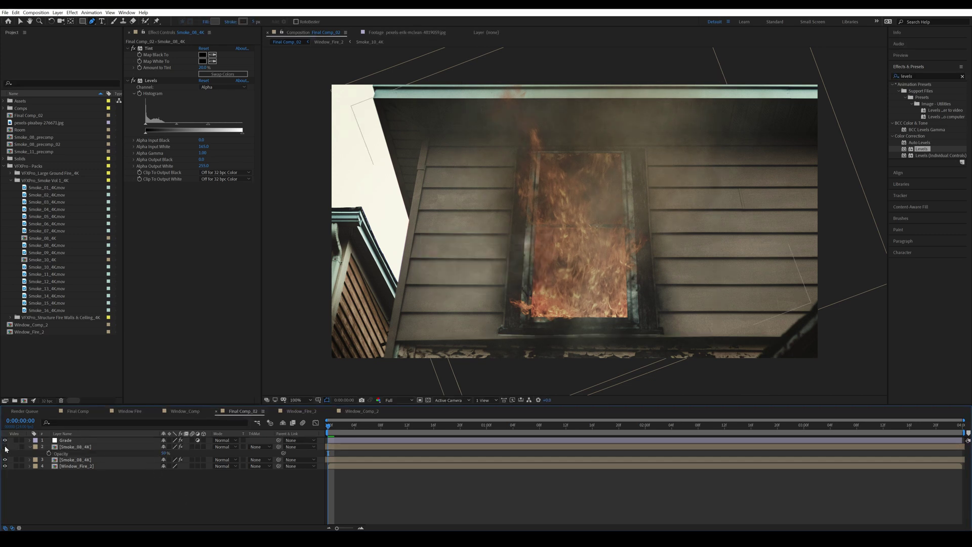
Step: Duplicate the top Smoke_08_4K layer again, delete the new copy's mask, and reposition its smoke higher in the frame while soloed
{"action": "left_click", "coordinate": [92, 447]}
{"action": "key", "text": "t"}
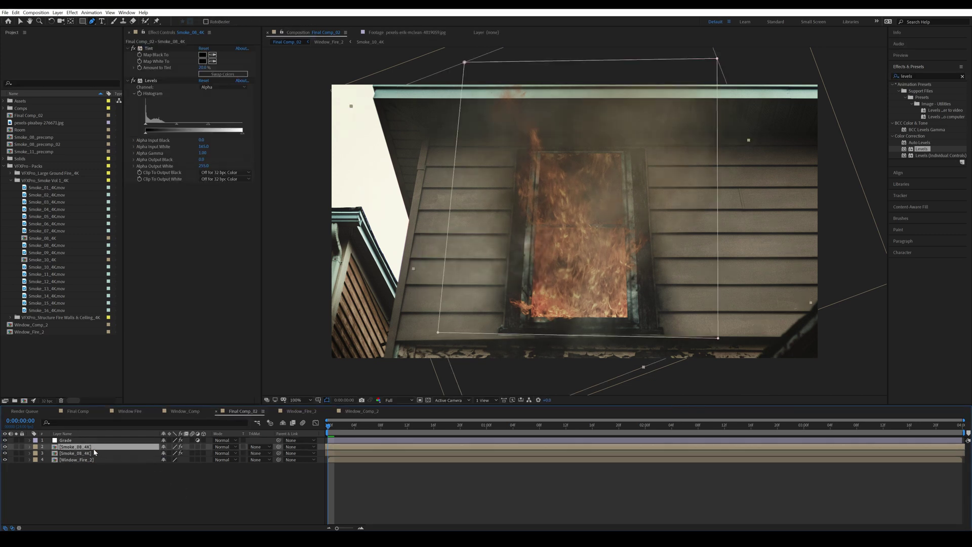
{"action": "key", "text": "ctrl+d"}
{"action": "key", "text": "m"}
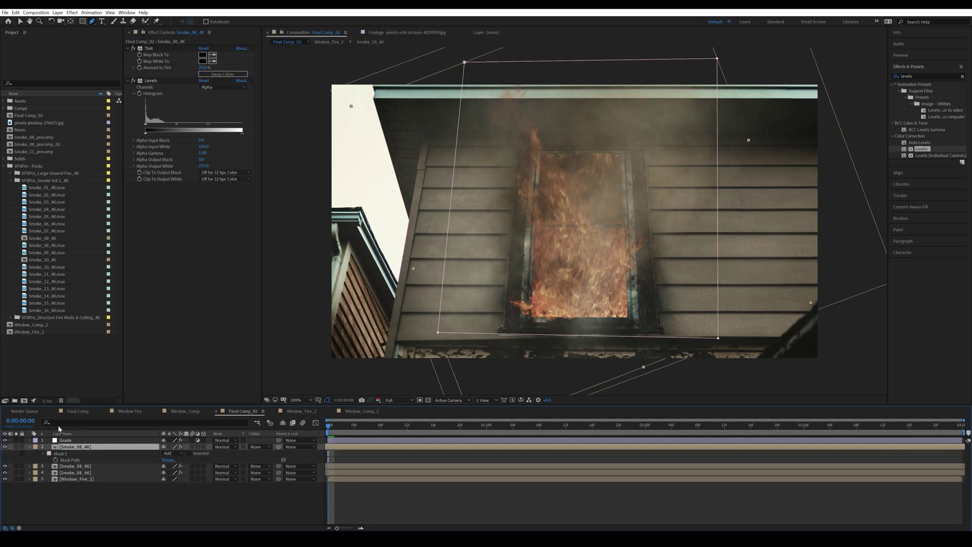
{"action": "left_click", "coordinate": [71, 454]}
{"action": "key", "text": "Delete"}
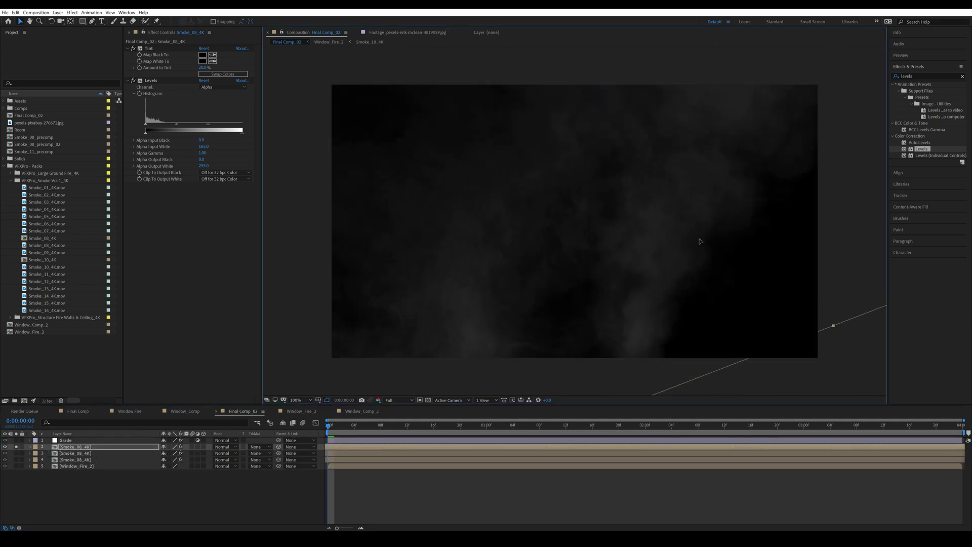
{"action": "left_click_drag", "start_coordinate": [427, 390], "coordinate": [450, 379]}
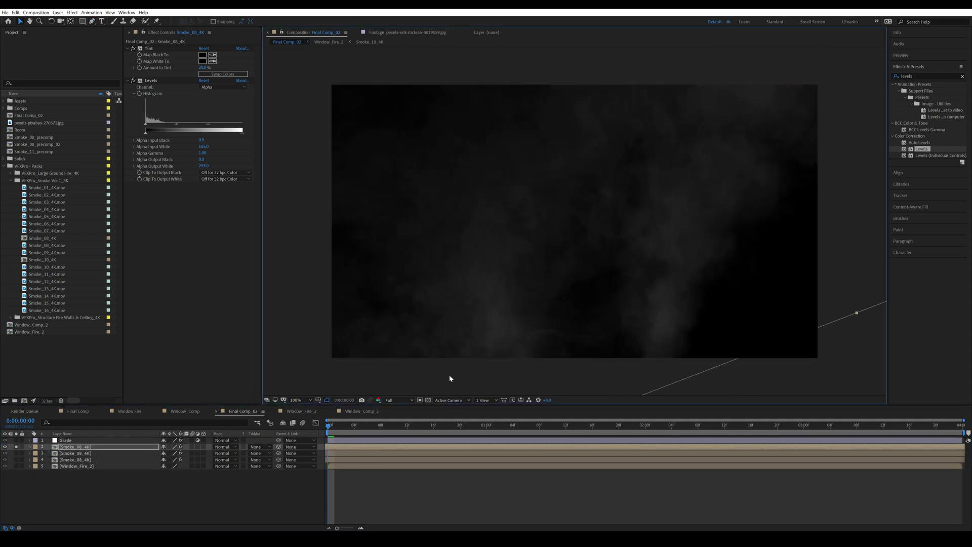
{"action": "left_click", "coordinate": [357, 447]}
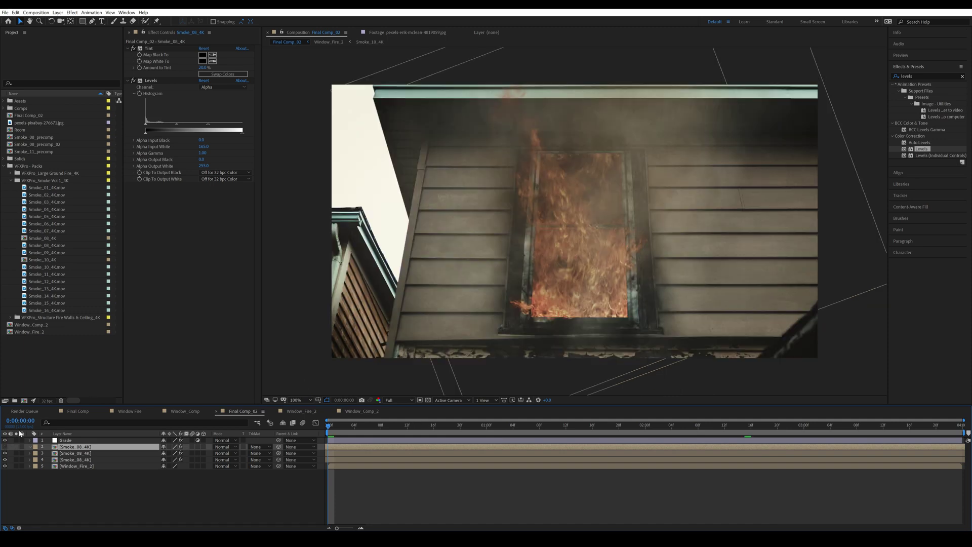
{"action": "left_click", "coordinate": [5, 446]}
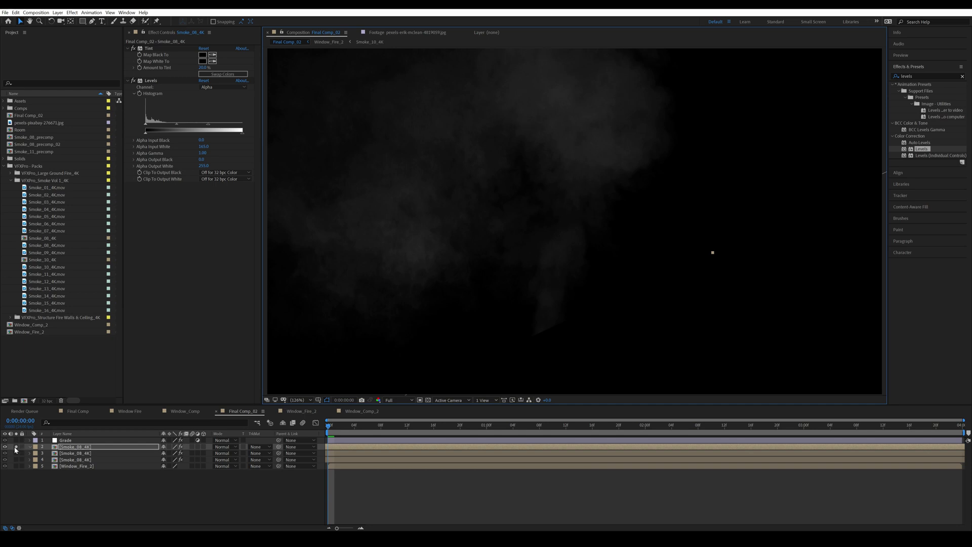
{"action": "left_click", "coordinate": [16, 446]}
Step: Draw a curved mask on the newest smoke copy, enclosing the eave area and the upper part of the window
{"action": "key", "text": "g"}
{"action": "key", "text": "g"}
{"action": "left_click_drag", "start_coordinate": [536, 144], "coordinate": [533, 163]}
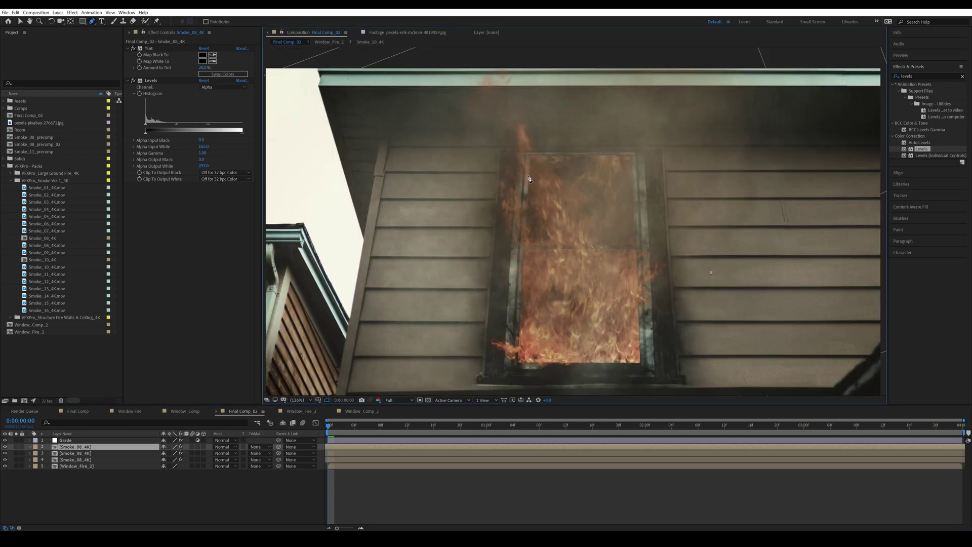
{"action": "left_click", "coordinate": [528, 188]}
{"action": "scroll", "coordinate": [542, 165], "scroll_direction": "down", "scroll_amount": 1}
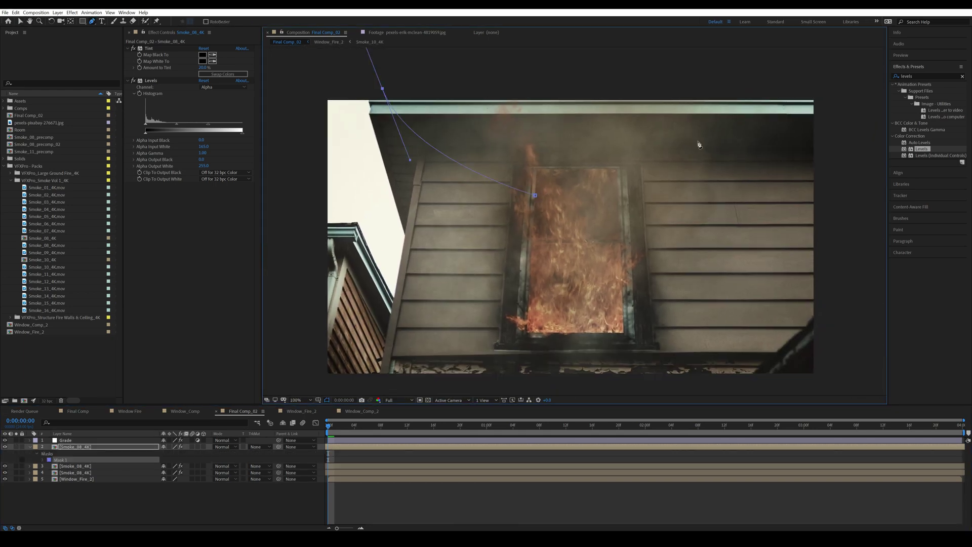
{"action": "left_click", "coordinate": [716, 66]}
{"action": "left_click", "coordinate": [619, 198]}
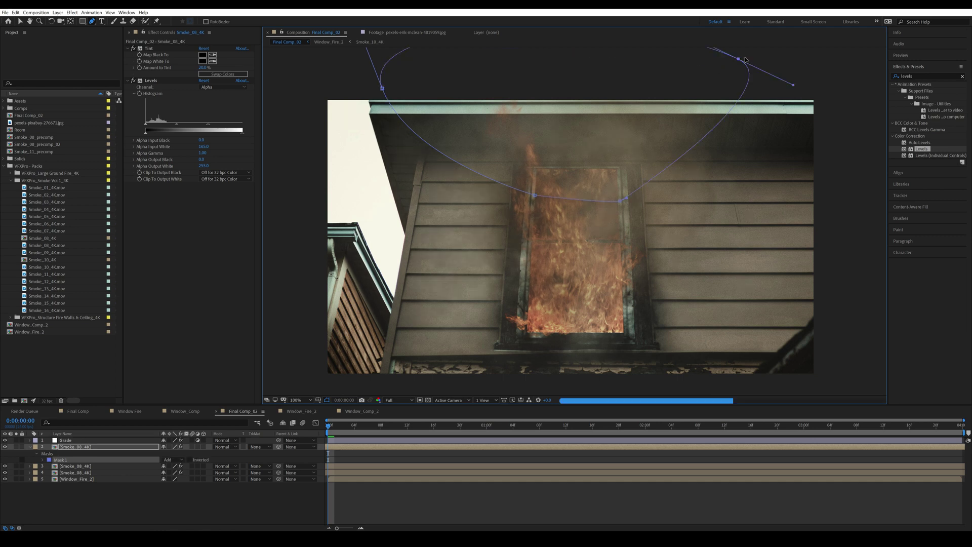
{"action": "left_click_drag", "start_coordinate": [745, 61], "coordinate": [743, 56]}
{"action": "left_click_drag", "start_coordinate": [648, 182], "coordinate": [626, 195]}
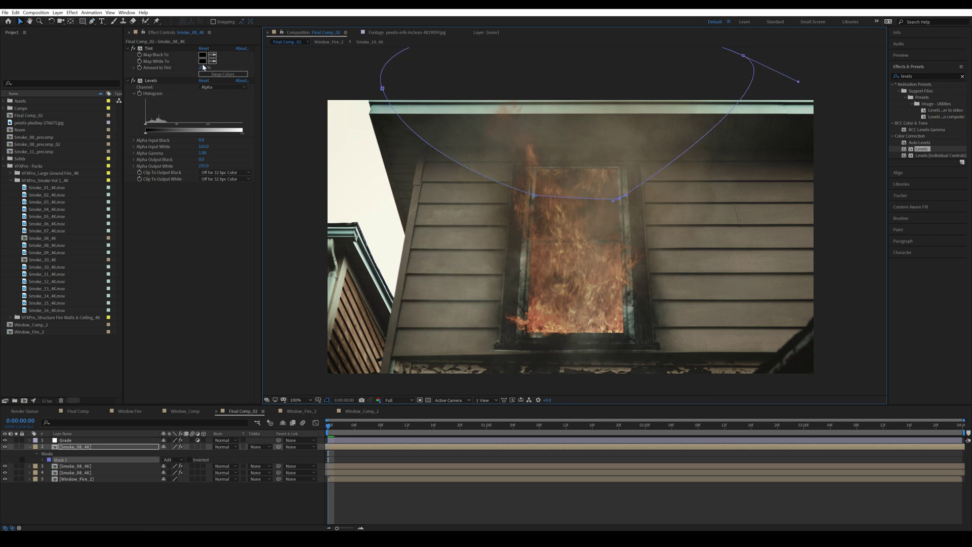
Step: Set the newest smoke copy's amount to tint to 90% and feather its curved mask widely
{"action": "left_click", "coordinate": [204, 68]}
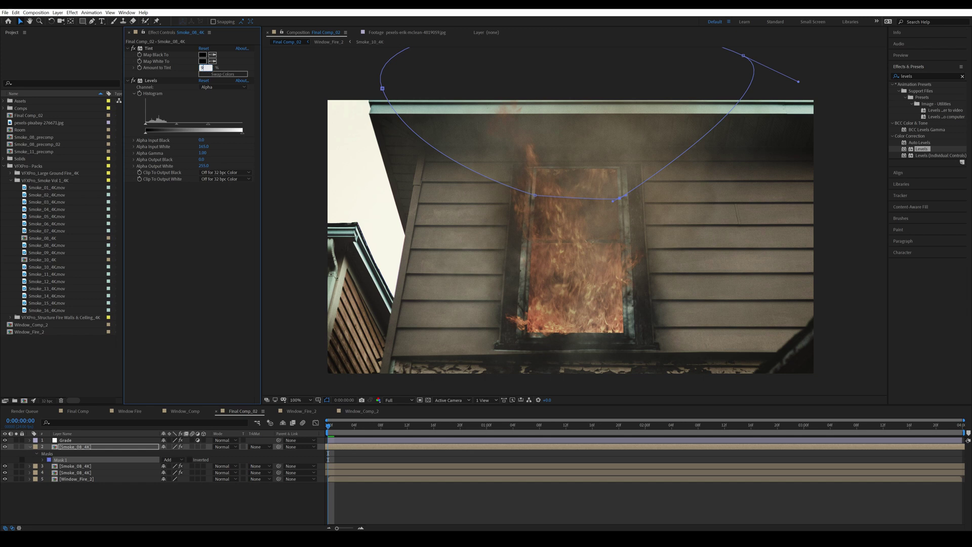
{"action": "key", "text": "Return"}
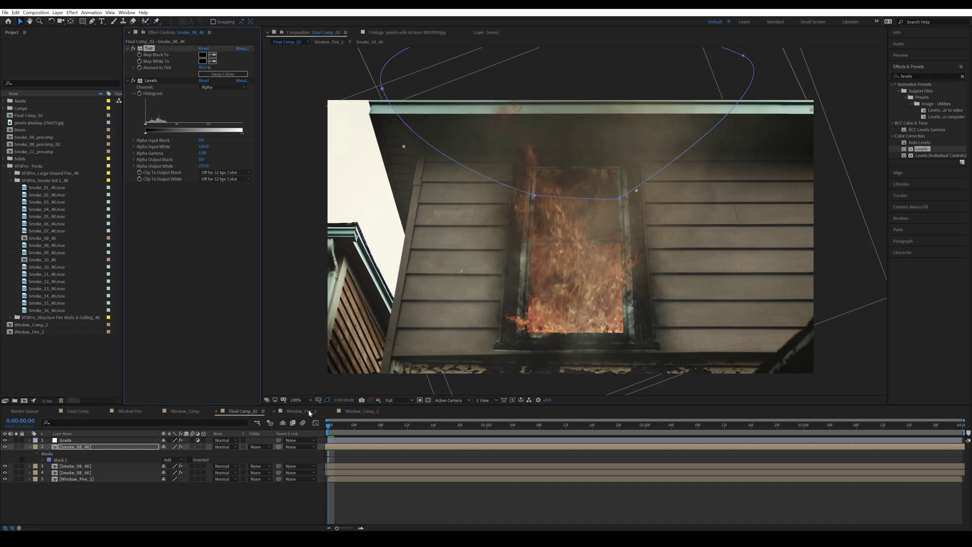
{"action": "key", "text": "f"}
{"action": "left_click_drag", "start_coordinate": [171, 459], "coordinate": [216, 461]}
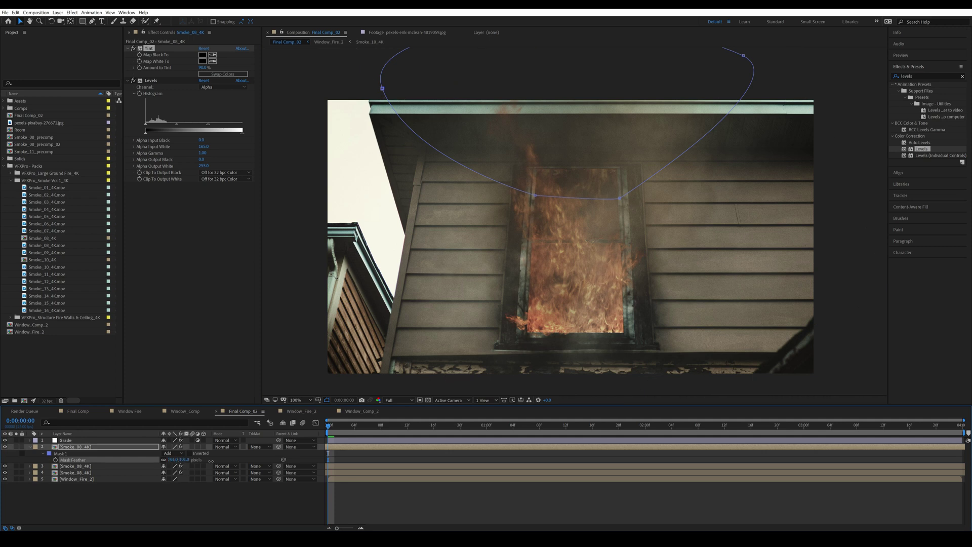
{"action": "left_click", "coordinate": [101, 499]}
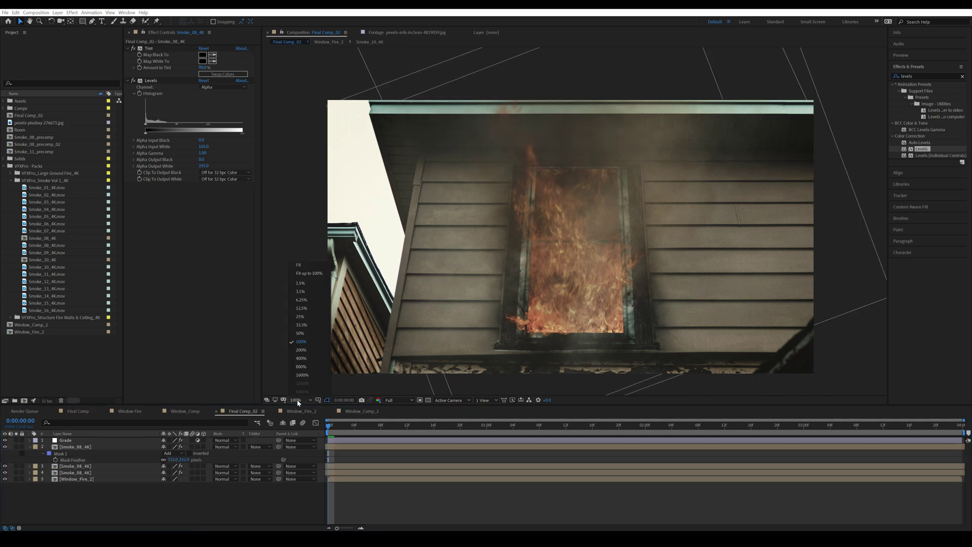
Step: Lower the newest smoke's alpha input white to about 82 in Levels, and collapse its layer properties and the VFXPro- Packs folder
{"action": "scroll", "coordinate": [606, 129], "scroll_direction": "up", "scroll_amount": 2}
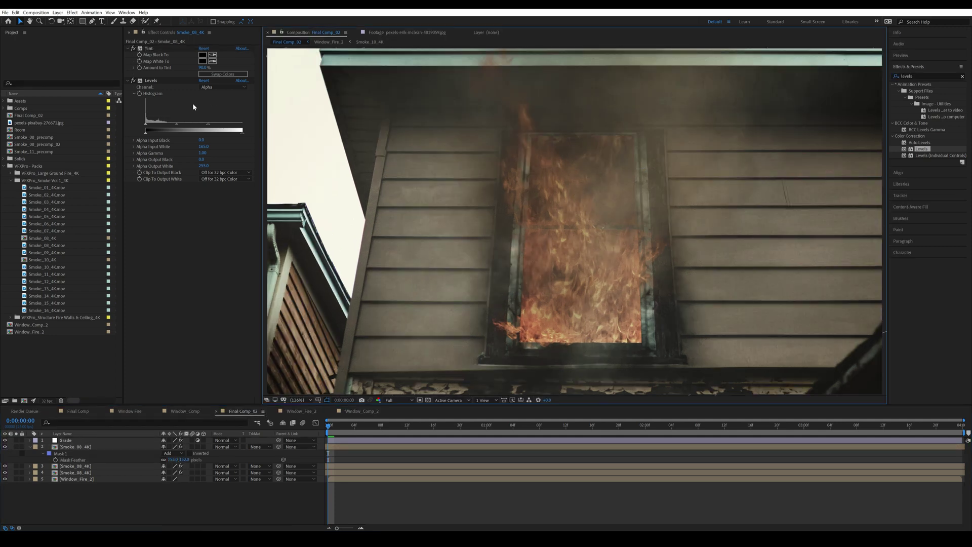
{"action": "left_click_drag", "start_coordinate": [209, 128], "coordinate": [177, 128]}
{"action": "key", "text": "F2"}
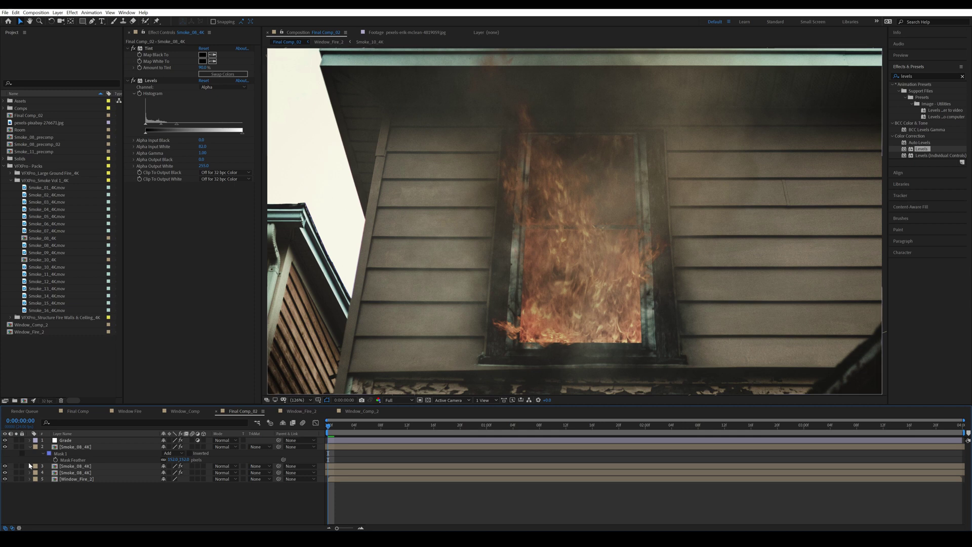
{"action": "left_click", "coordinate": [29, 447]}
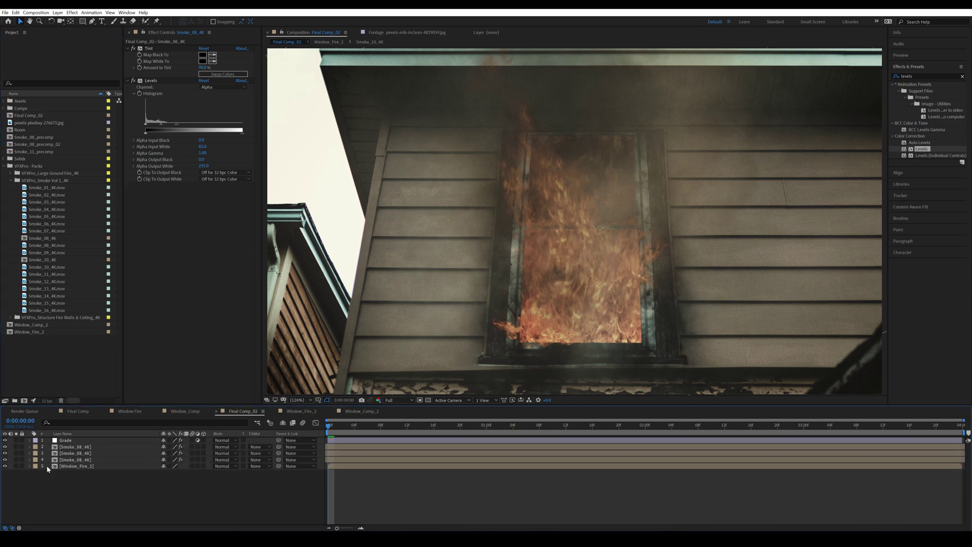
{"action": "left_click", "coordinate": [3, 166]}
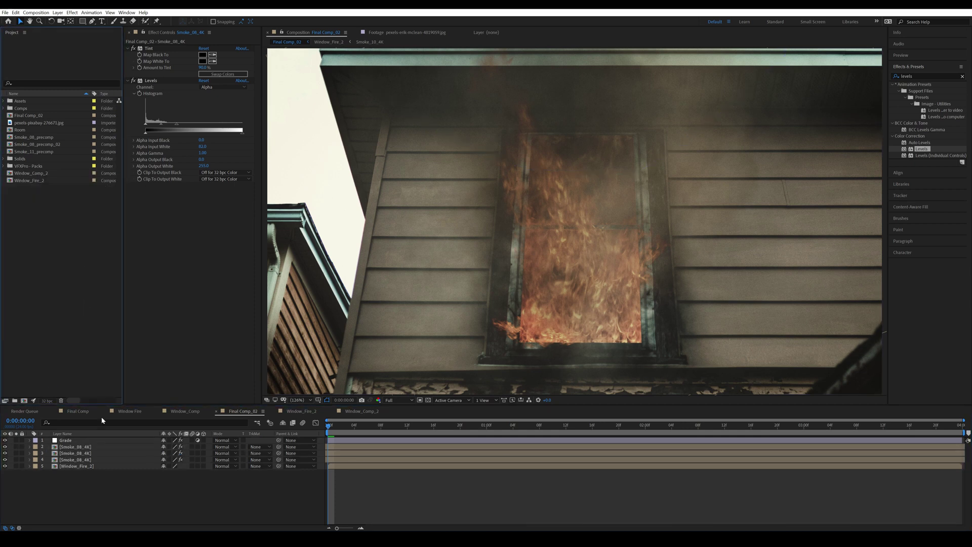